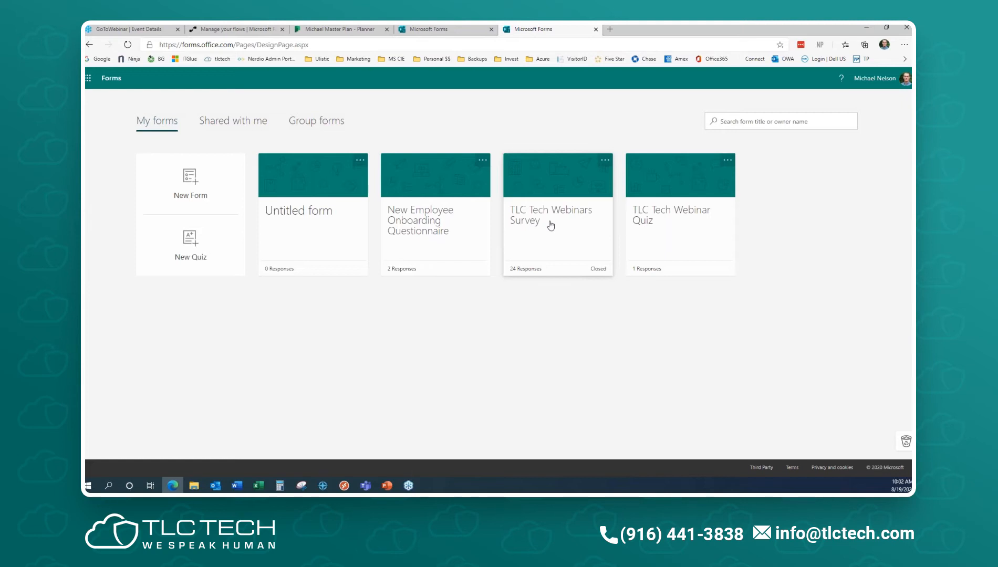
# - Review the response summary of the TLC Tech Webinars Survey form, then return to Forms home
pyautogui.click(550, 226)
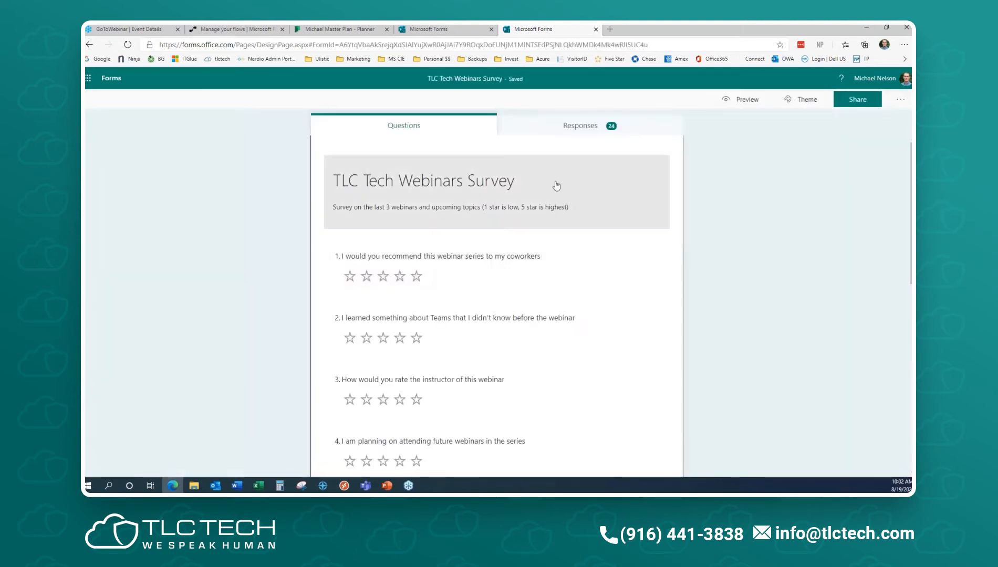
pyautogui.click(574, 127)
pyautogui.scroll(-10, 649, 402)
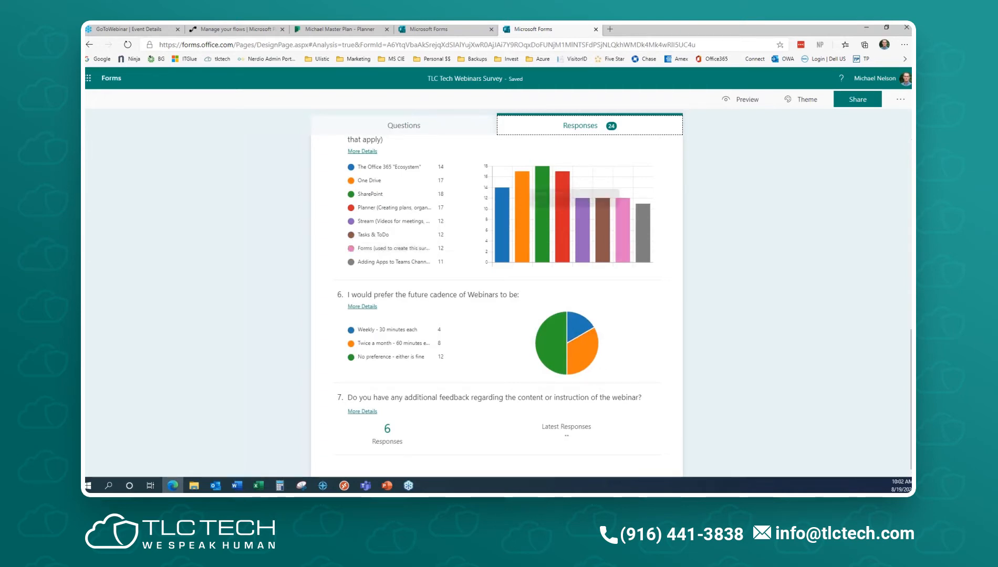
pyautogui.scroll(15, 769, 308)
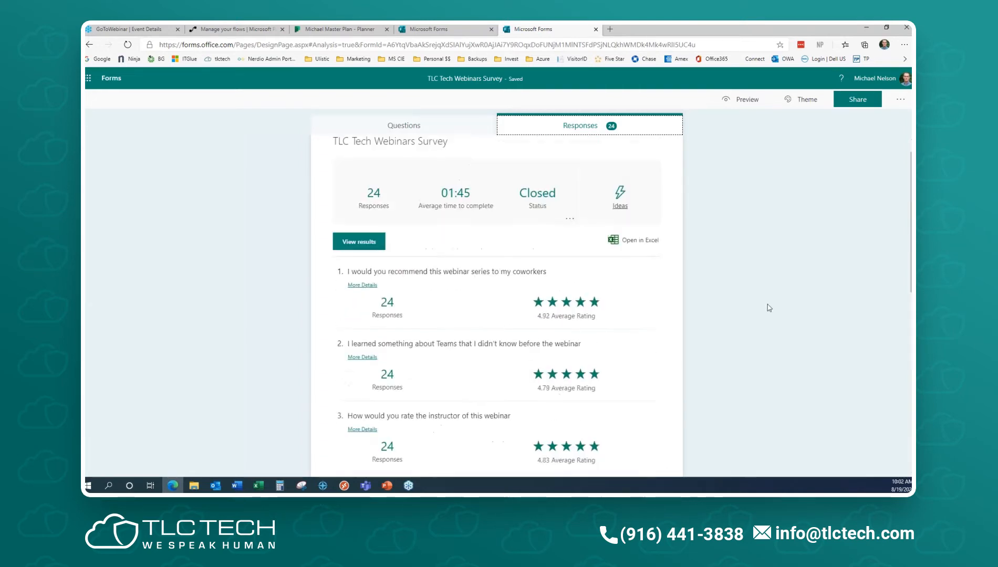
pyautogui.click(111, 77)
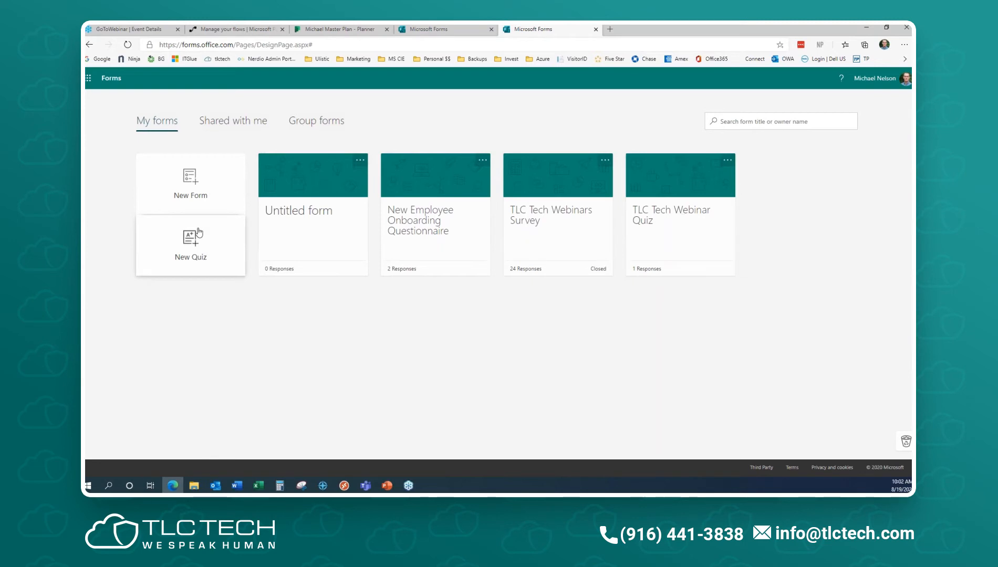
# - Browse Shared with me and Group forms, then go back to My forms and open the app launcher
pyautogui.click(233, 128)
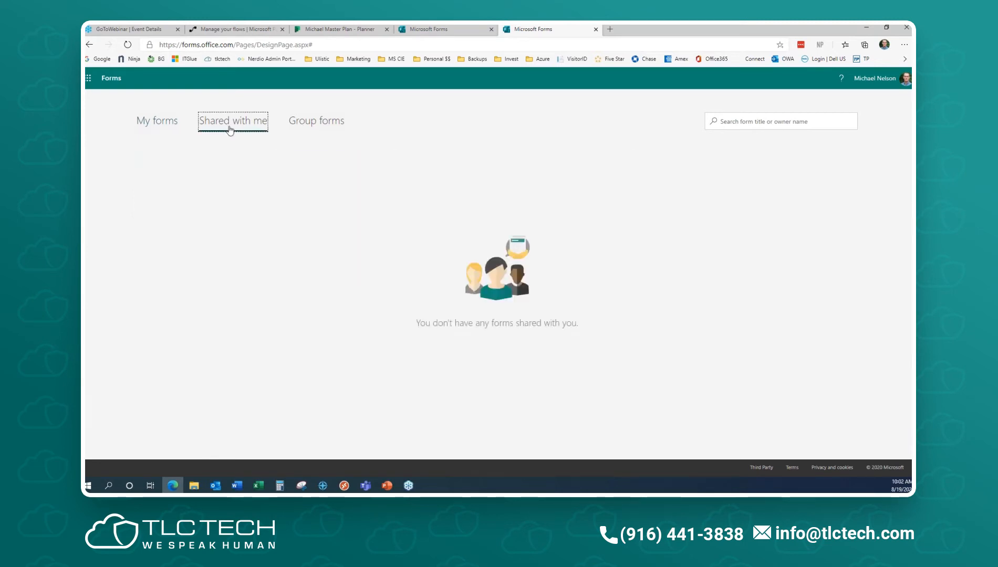
pyautogui.click(312, 120)
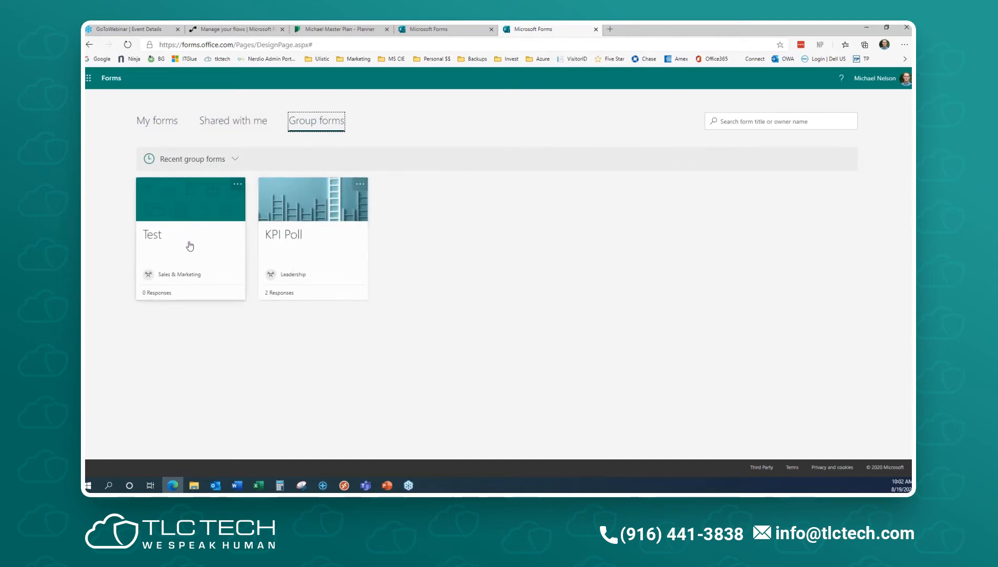
pyautogui.click(163, 125)
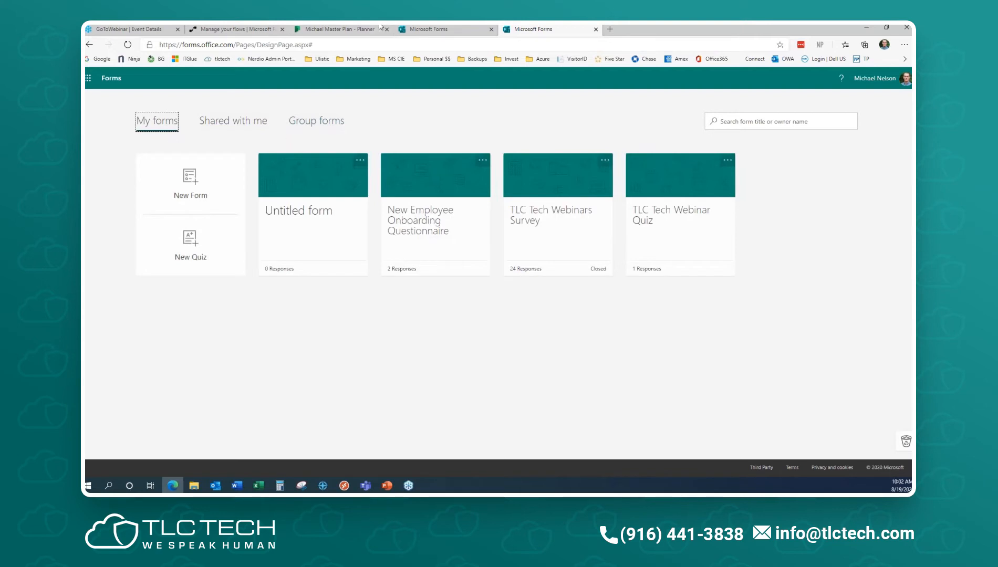
pyautogui.click(88, 79)
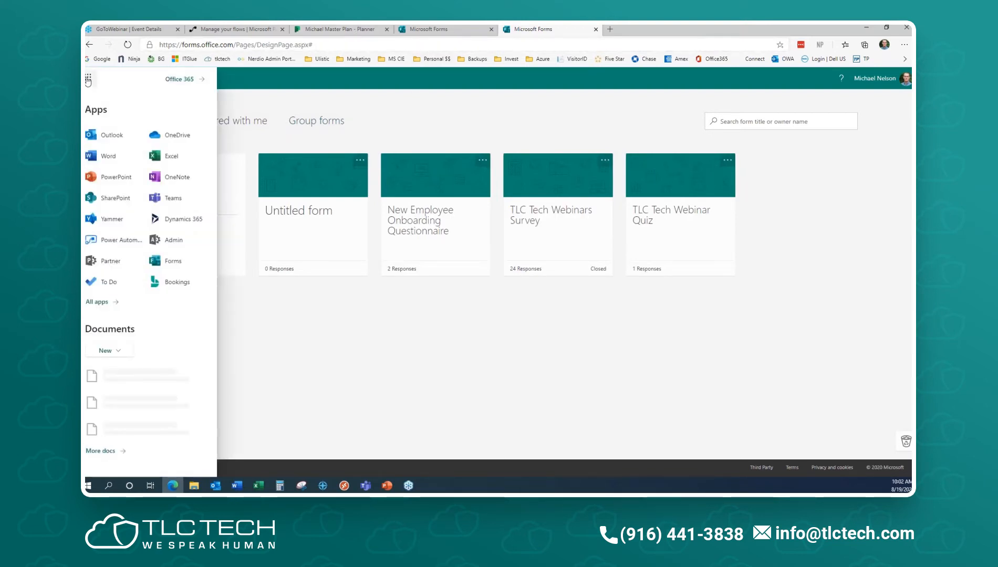
# - Go to the Office 365 home page and launch Forms from the All apps list
pyautogui.click(179, 78)
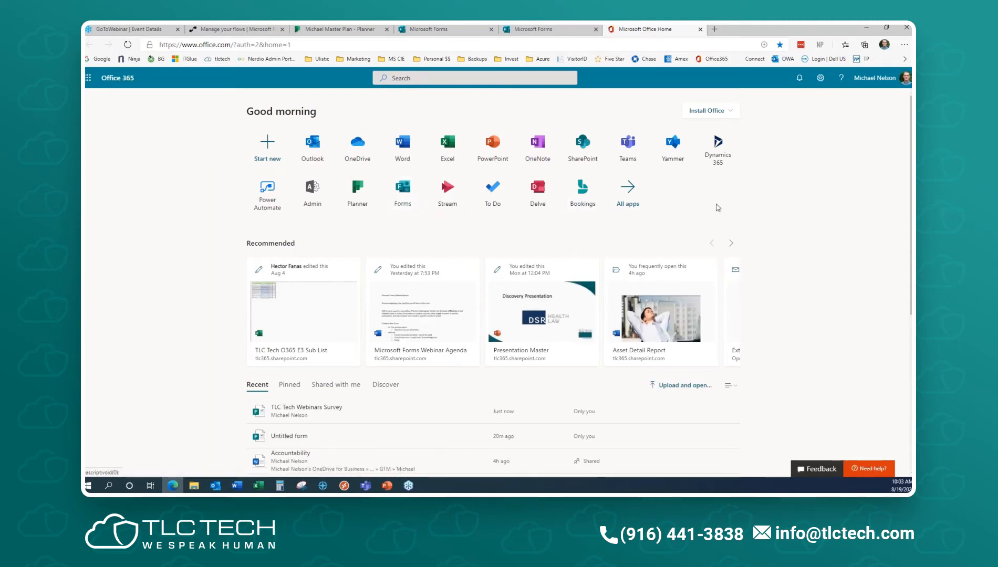
pyautogui.click(627, 191)
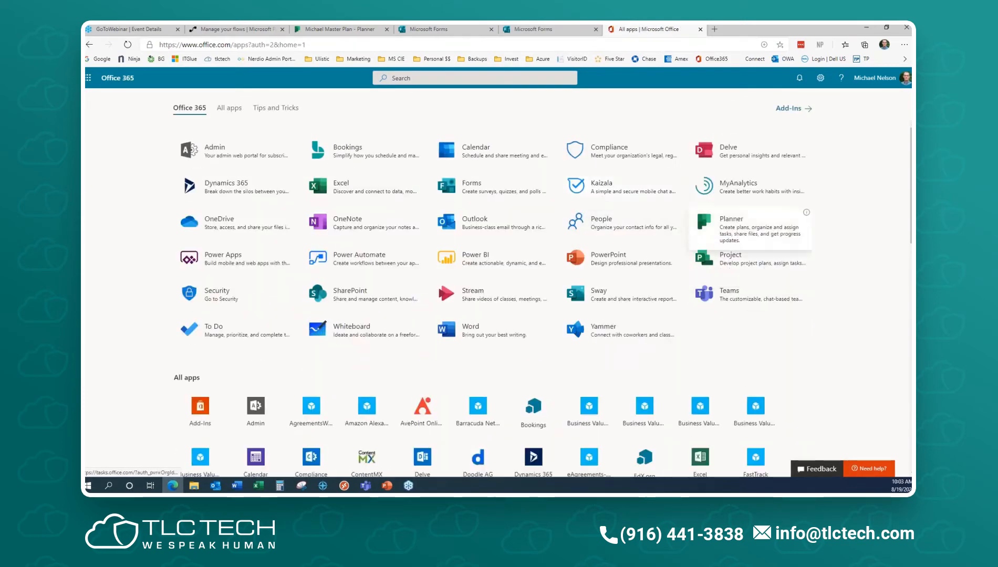
pyautogui.click(503, 188)
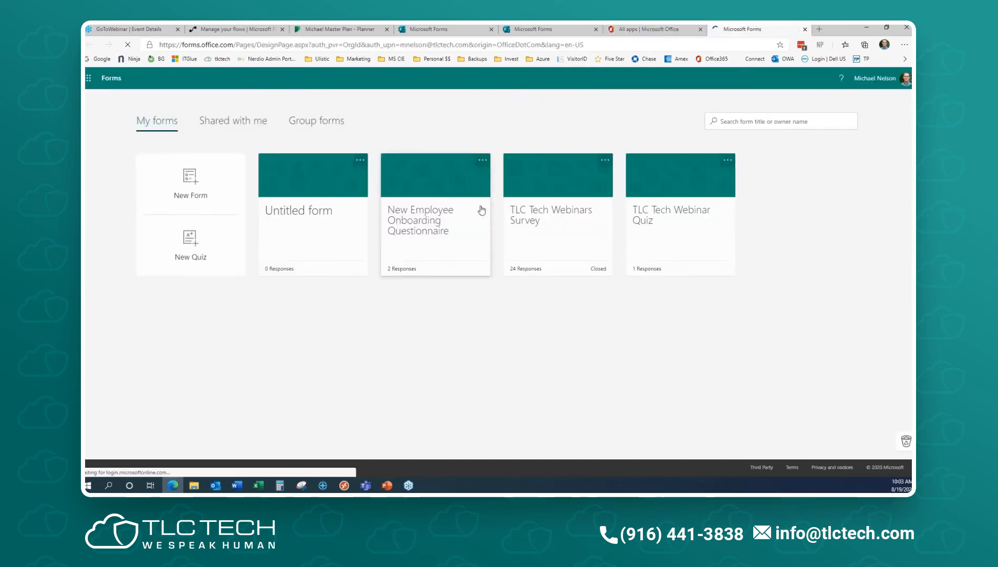
# - Close the extra Forms and All apps tabs and dismiss the launcher, back on My forms
pyautogui.click(805, 30)
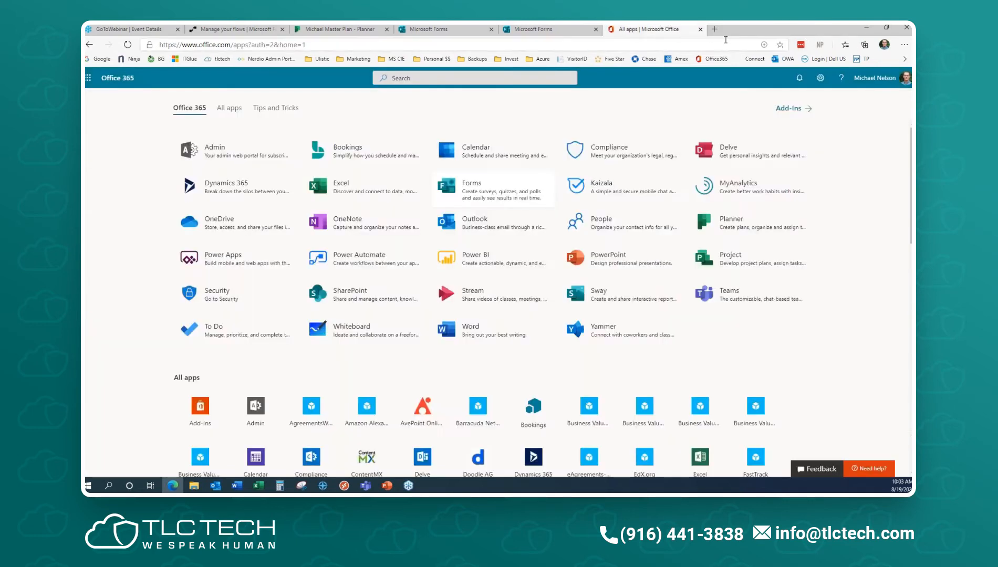
pyautogui.click(700, 30)
pyautogui.click(366, 397)
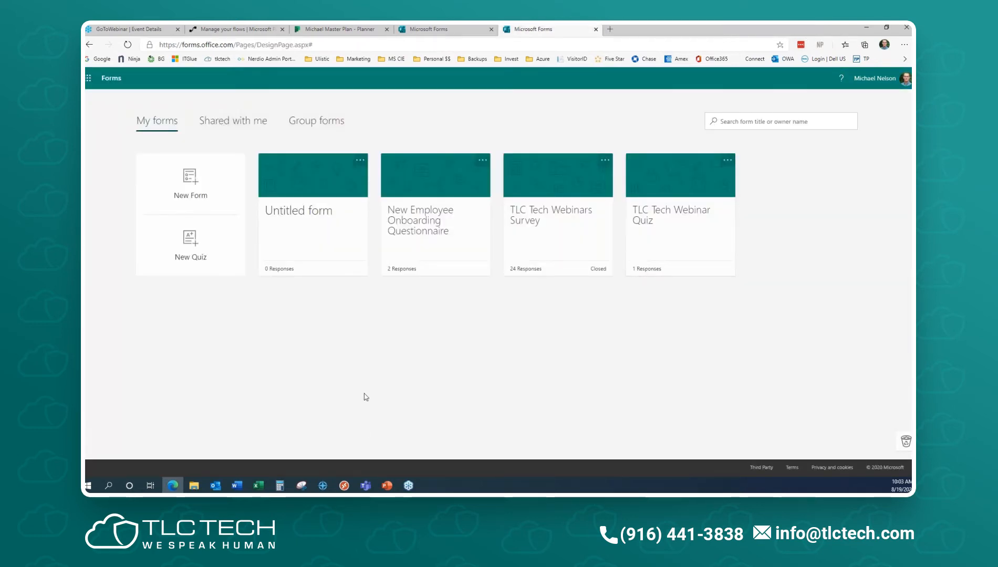
pyautogui.click(359, 160)
# - Move the Untitled form to the recycle bin and create a new blank form
pyautogui.click(351, 319)
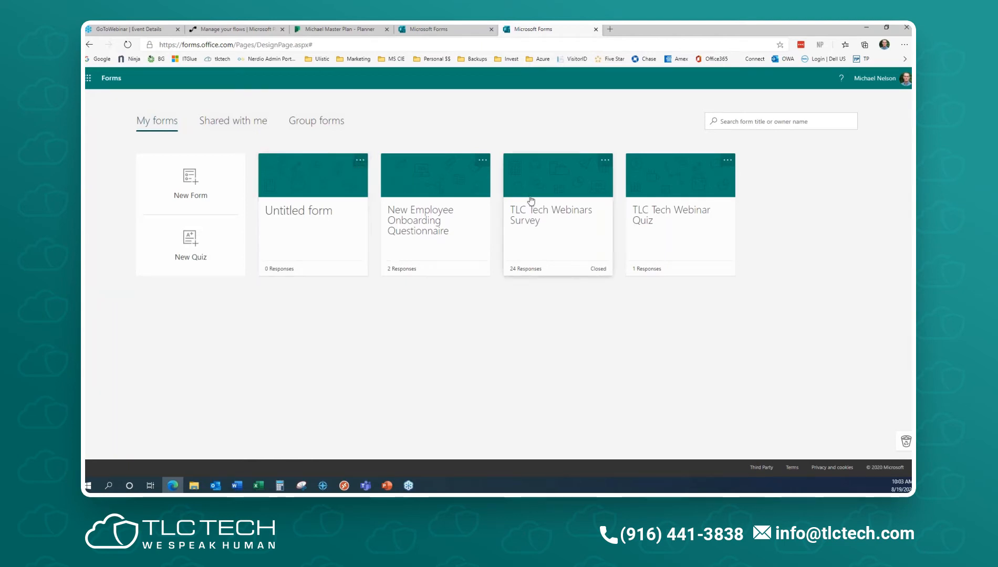
pyautogui.click(360, 162)
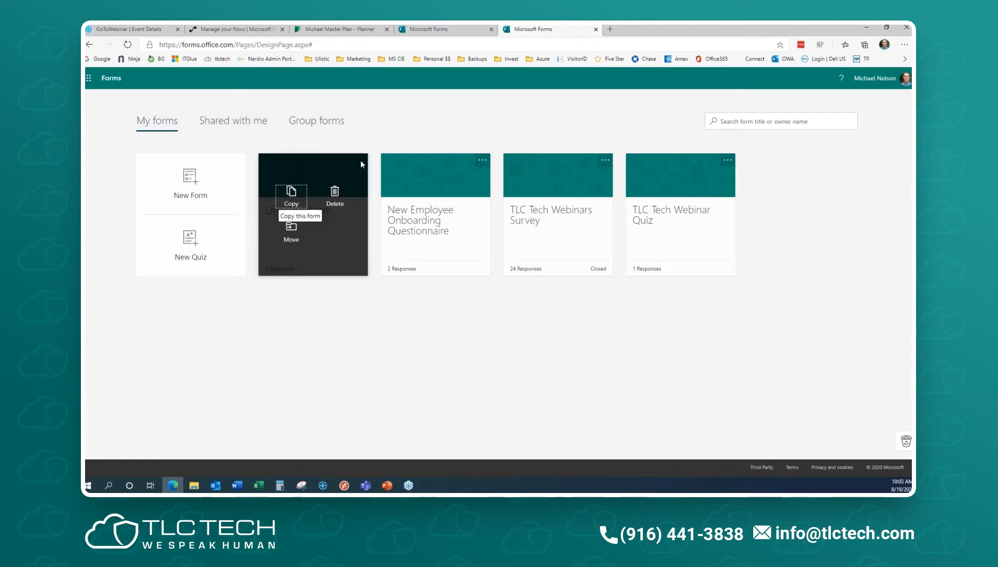
pyautogui.click(334, 201)
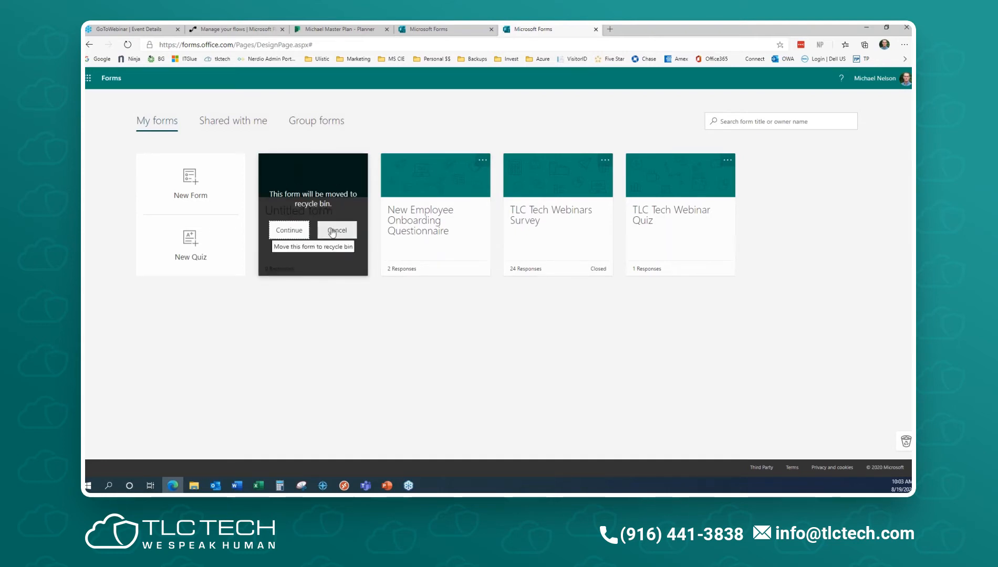
pyautogui.click(284, 231)
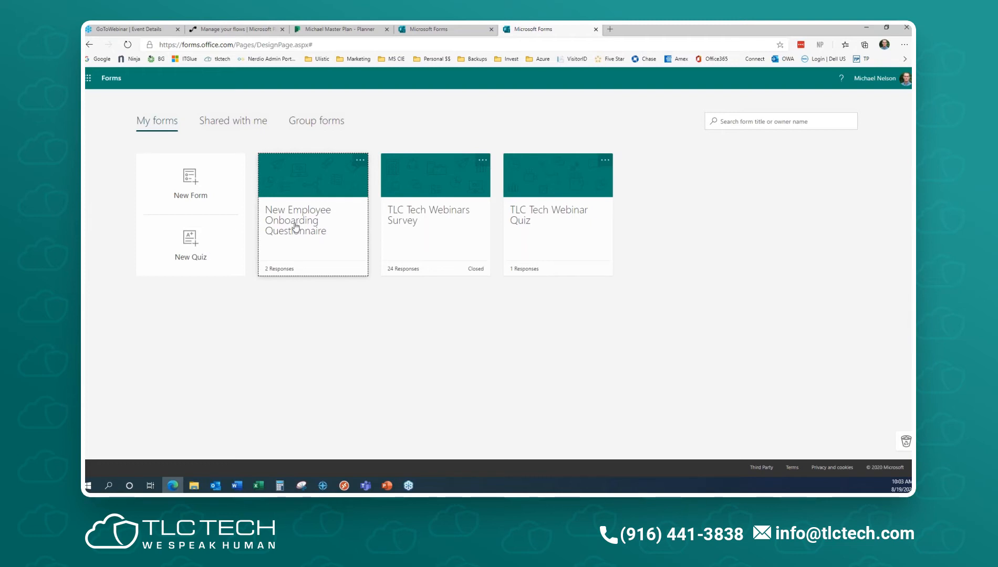
pyautogui.click(186, 190)
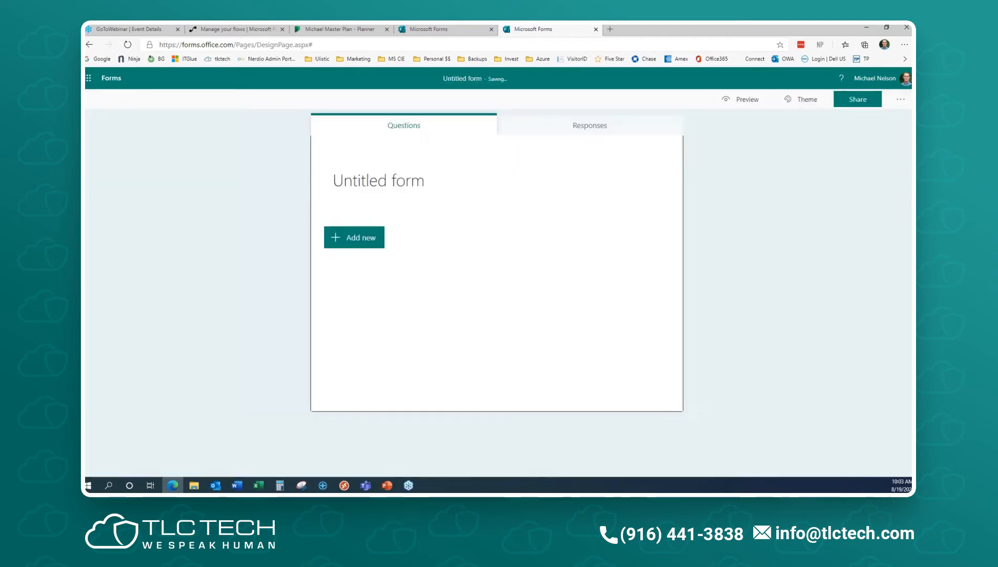
# - Enter the title 'Webinar Showoff' and the description '19 Aug 20' in the new form's header
pyautogui.click(381, 180)
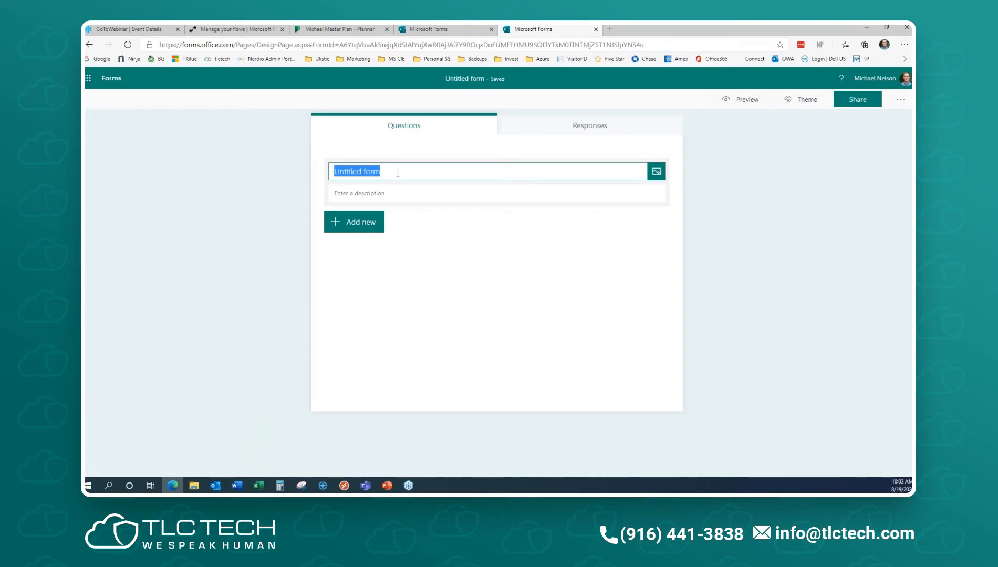
pyautogui.write('Wi')
pyautogui.press('BackSpace')
pyautogui.write('eb')
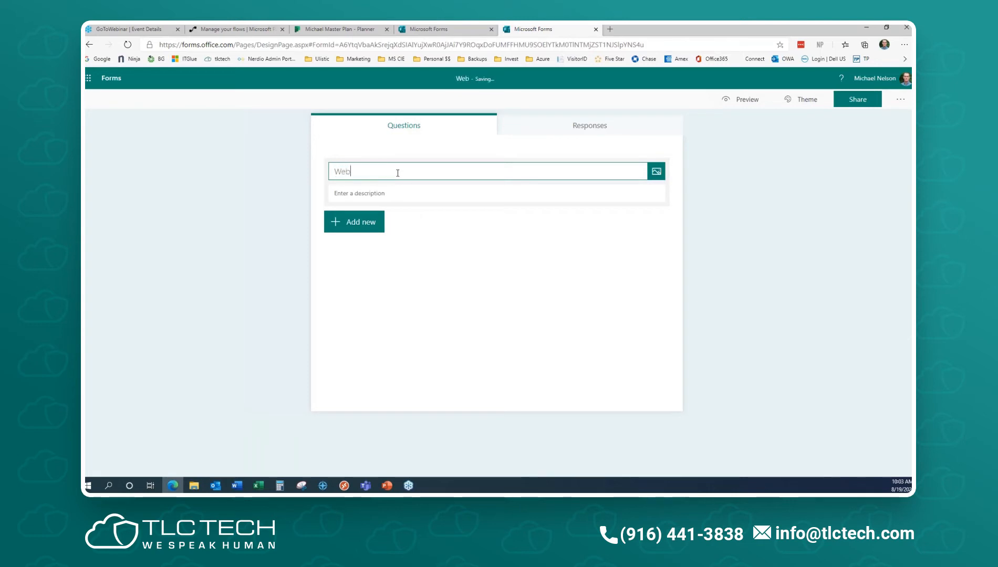
pyautogui.write('inar Showoff')
pyautogui.press('Tab')
pyautogui.click(397, 192)
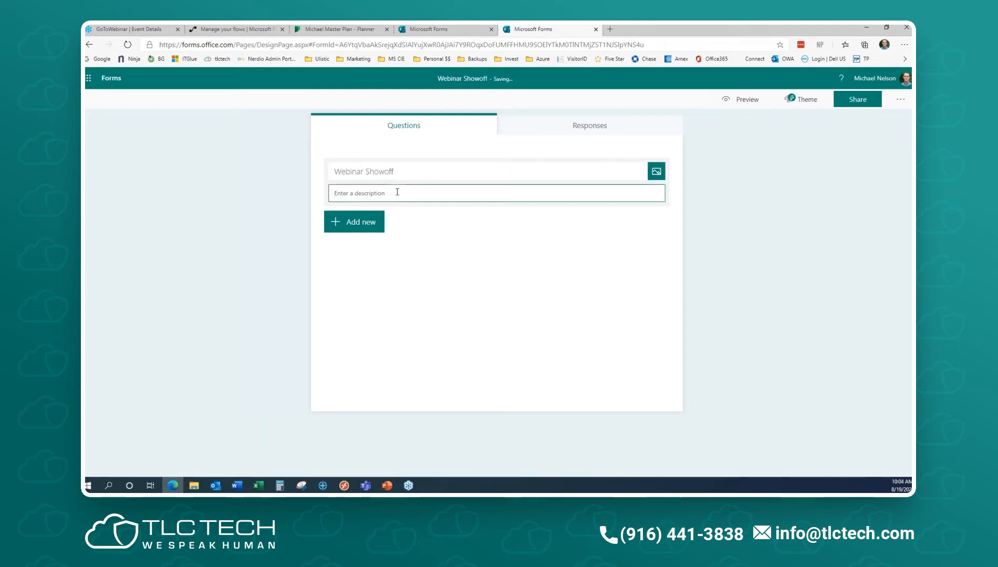
pyautogui.write('19 Aug ')
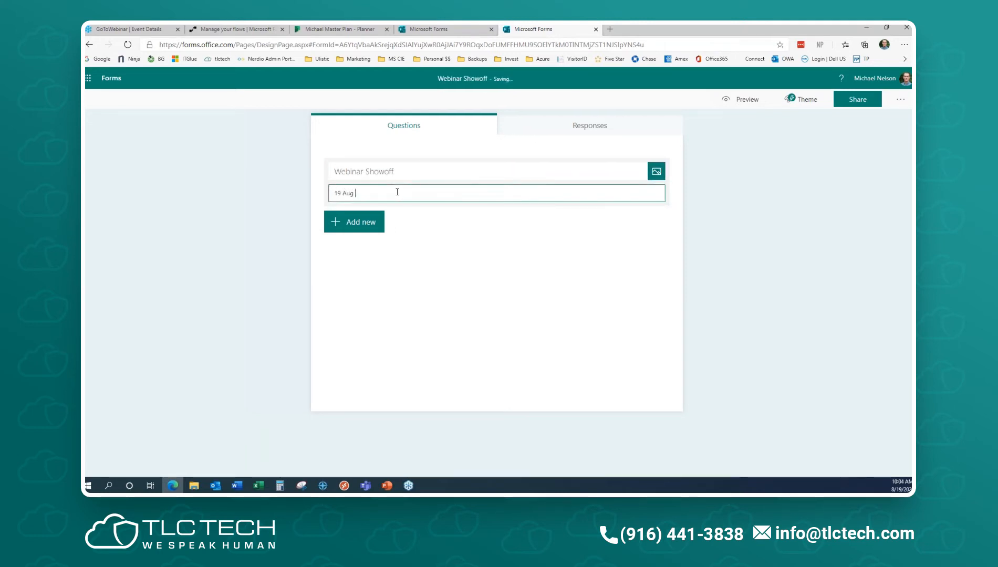
pyautogui.write('20')
pyautogui.click(657, 173)
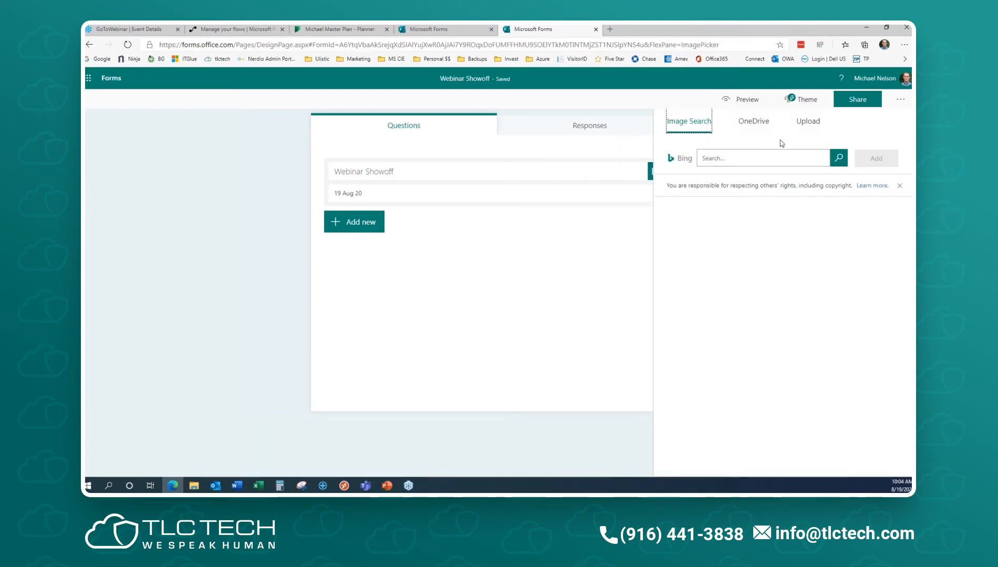
# - Search Bing images for 'vacation' instead of 'forms' and add the first beach photo to the header
pyautogui.click(722, 156)
pyautogui.click(722, 157)
pyautogui.write('forms')
pyautogui.press('Return')
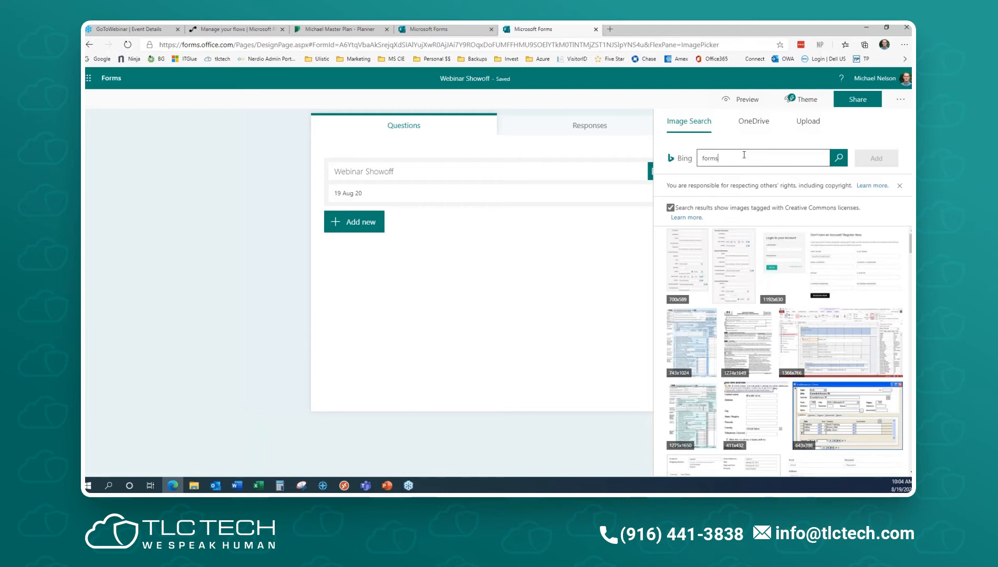
pyautogui.moveTo(744, 155); pyautogui.dragTo(655, 158)
pyautogui.write('vacaations')
pyautogui.press('Return')
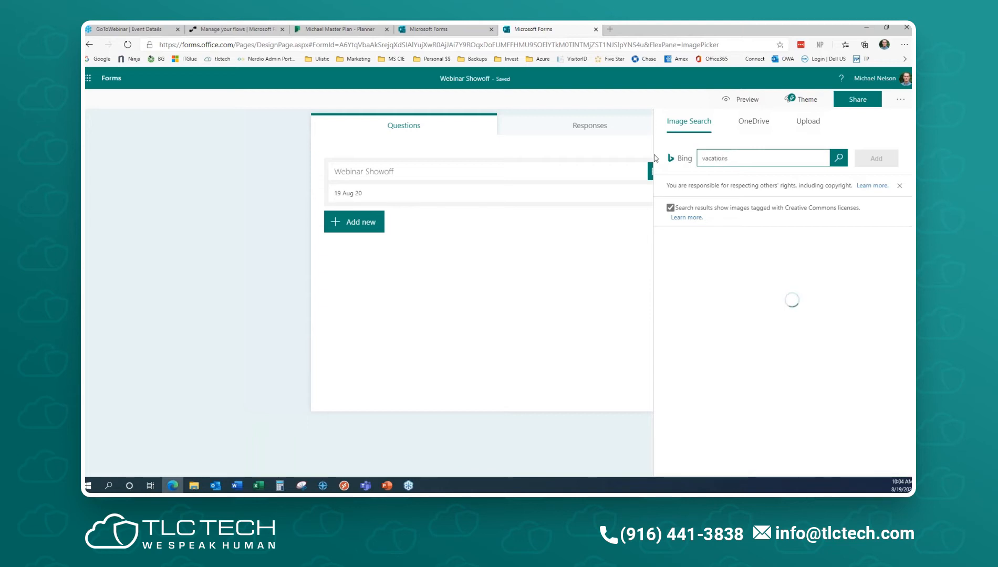
pyautogui.click(734, 275)
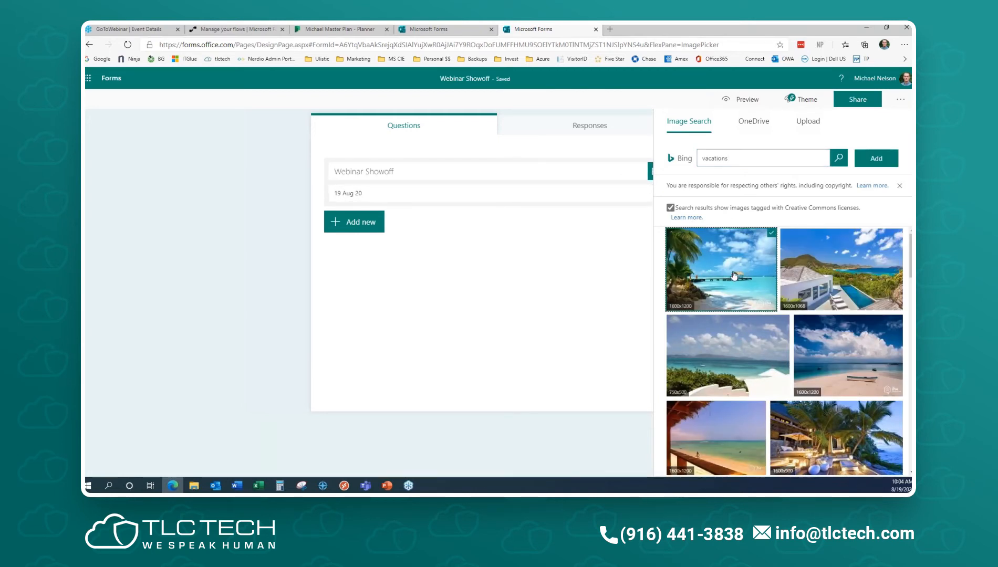
pyautogui.click(876, 158)
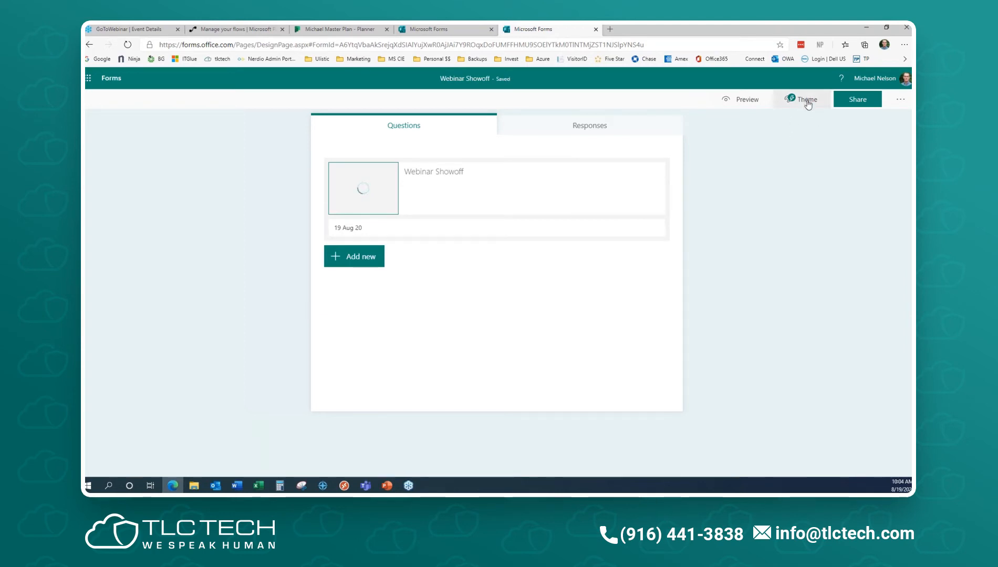
# - Try the bright blue, dark blue, purple and pomegranate red colour themes on the form
pyautogui.click(806, 100)
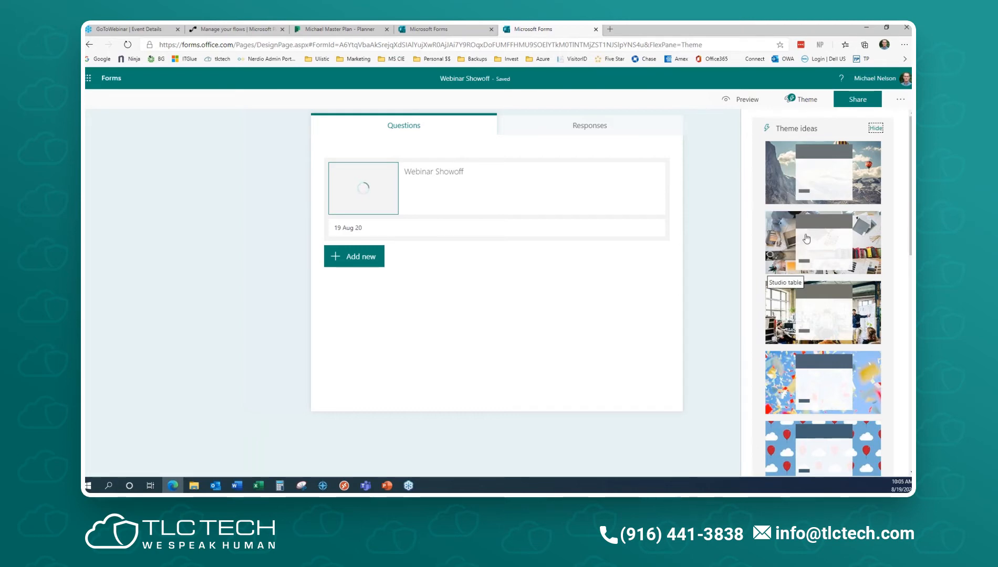
pyautogui.scroll(-15, 783, 241)
pyautogui.scroll(-3, 823, 294)
pyautogui.scroll(20, 822, 295)
pyautogui.scroll(-12, 809, 273)
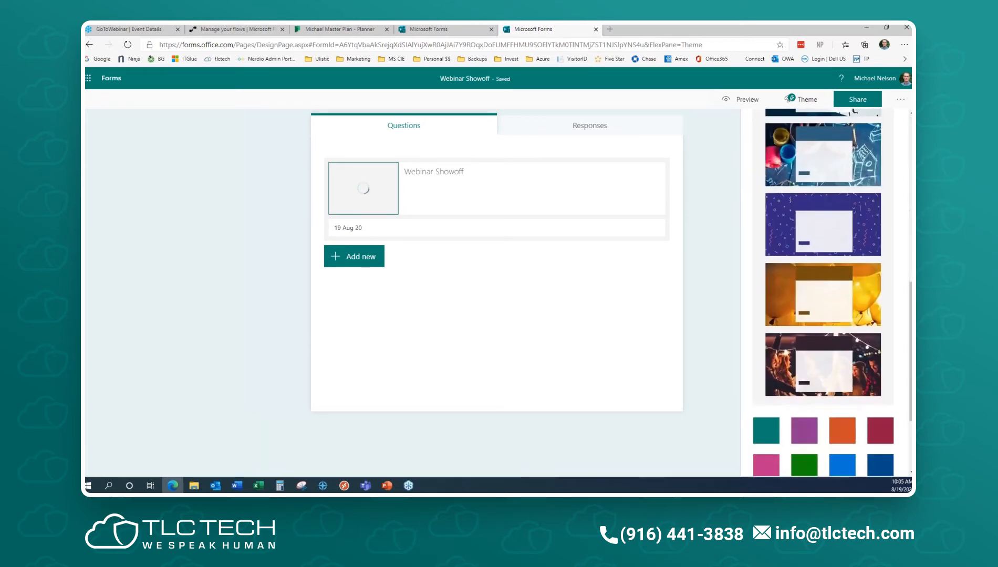
pyautogui.scroll(-1, 804, 352)
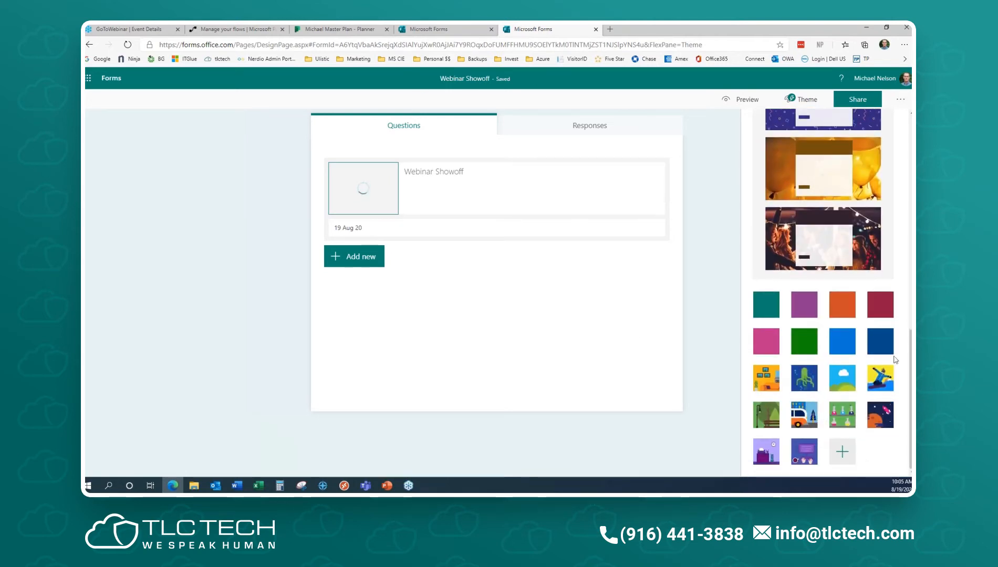
pyautogui.click(843, 347)
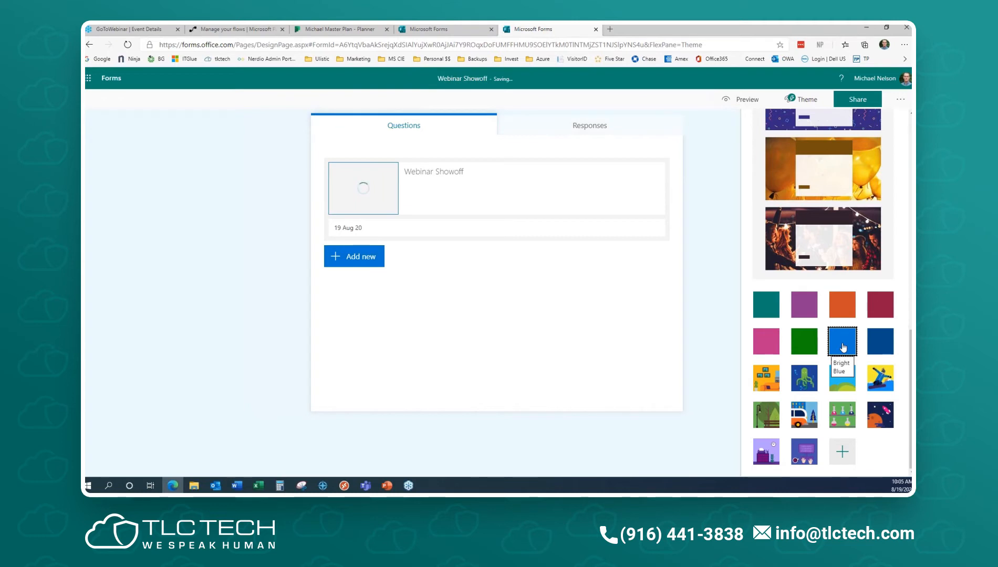
pyautogui.click(881, 344)
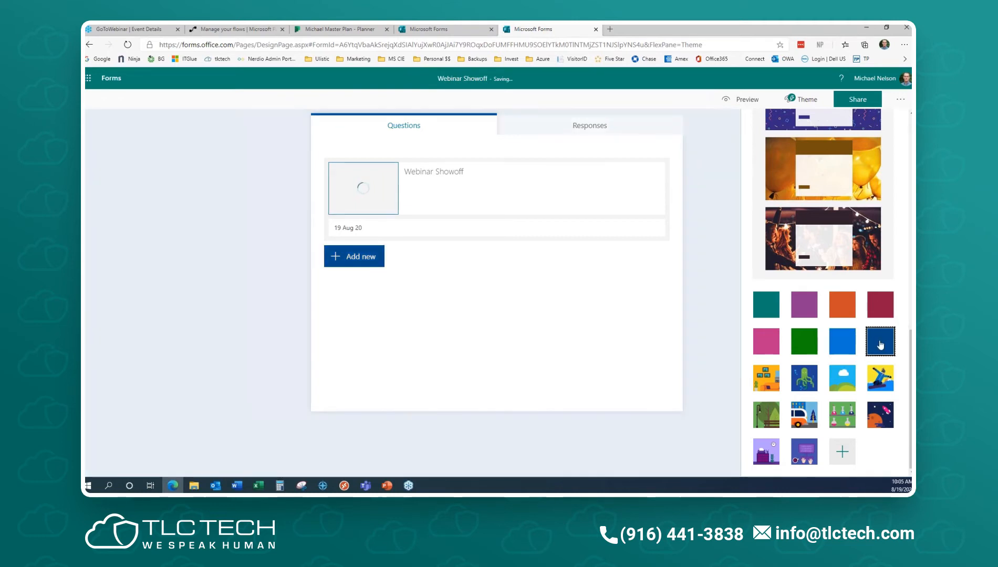
pyautogui.click(805, 302)
pyautogui.click(876, 306)
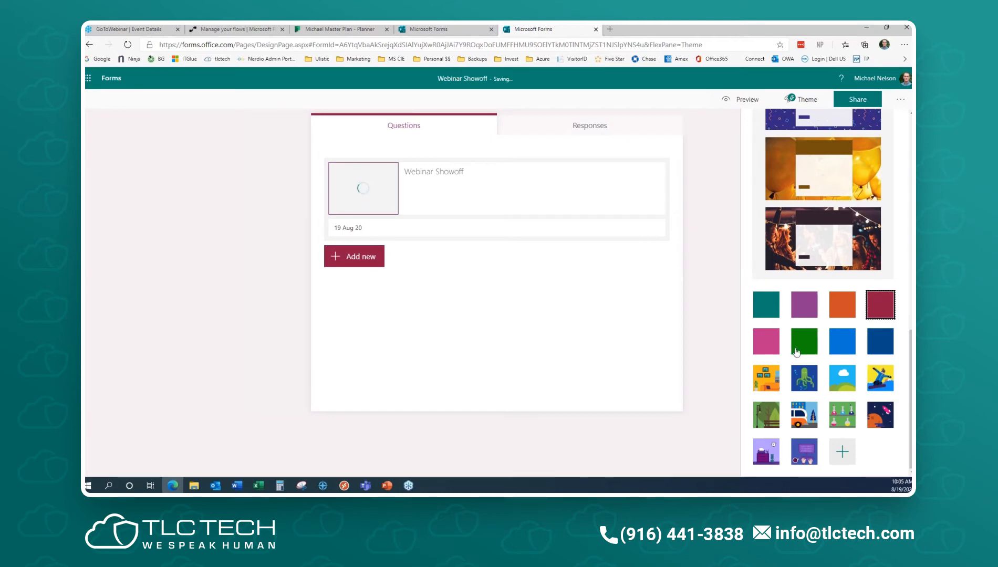
# - Settle on the mountain photo theme after briefly retrying dark blue, and close the theme pane
pyautogui.scroll(10, 855, 335)
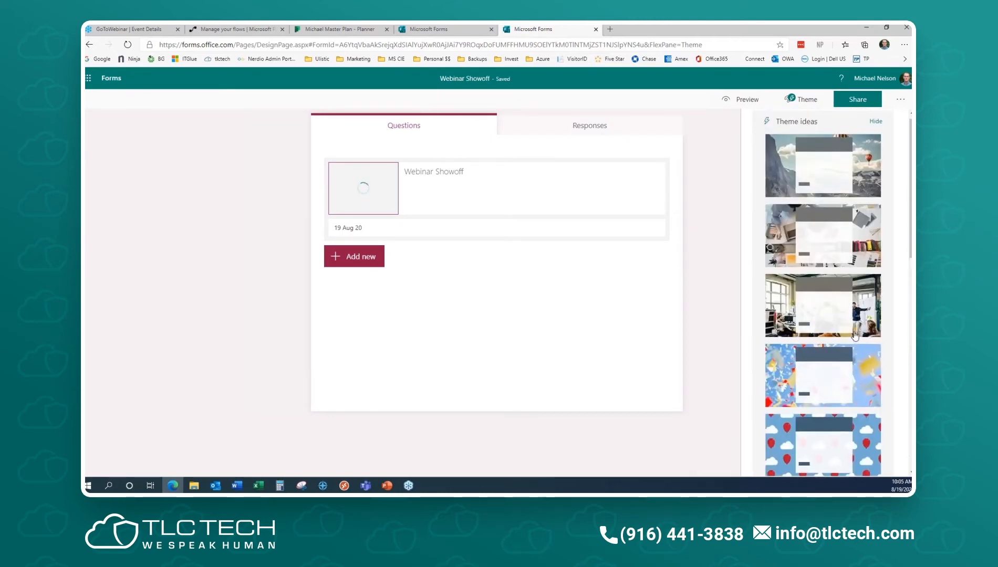
pyautogui.click(778, 167)
pyautogui.scroll(-10, 828, 371)
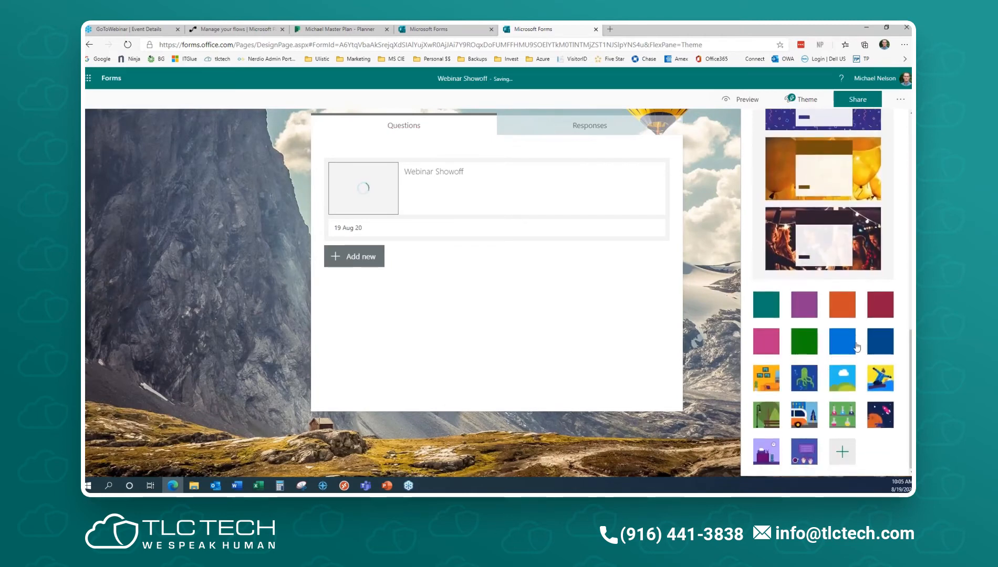
pyautogui.click(880, 342)
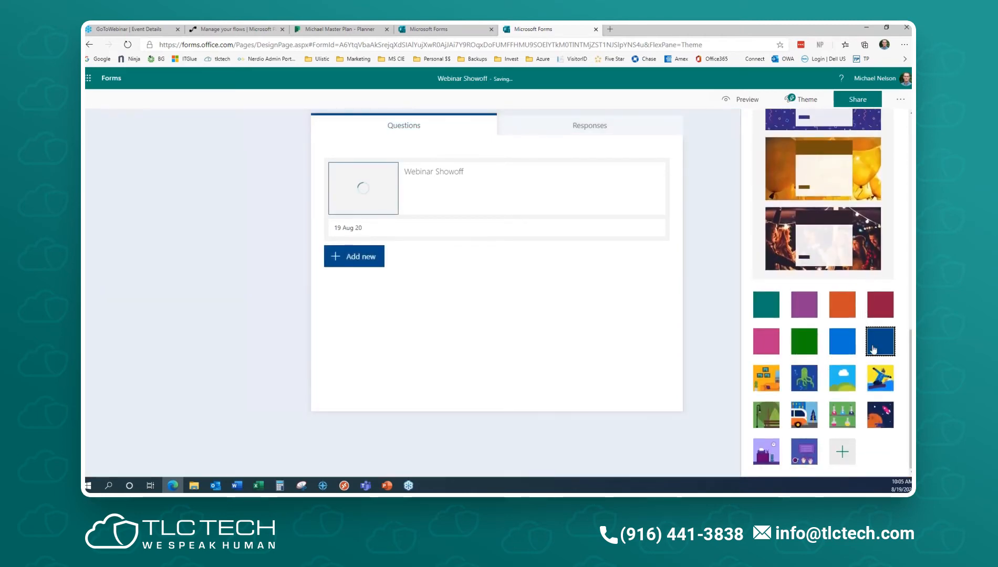
pyautogui.scroll(10, 869, 349)
pyautogui.click(783, 178)
pyautogui.click(625, 345)
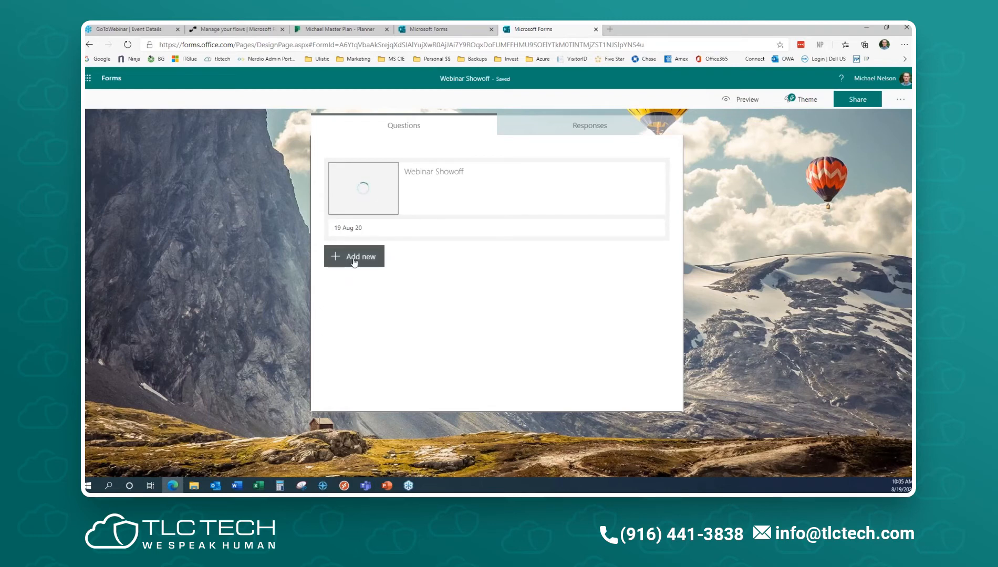
# - Return to My forms from Webinar Showoff and create another blank form, ready to edit its title
pyautogui.click(353, 260)
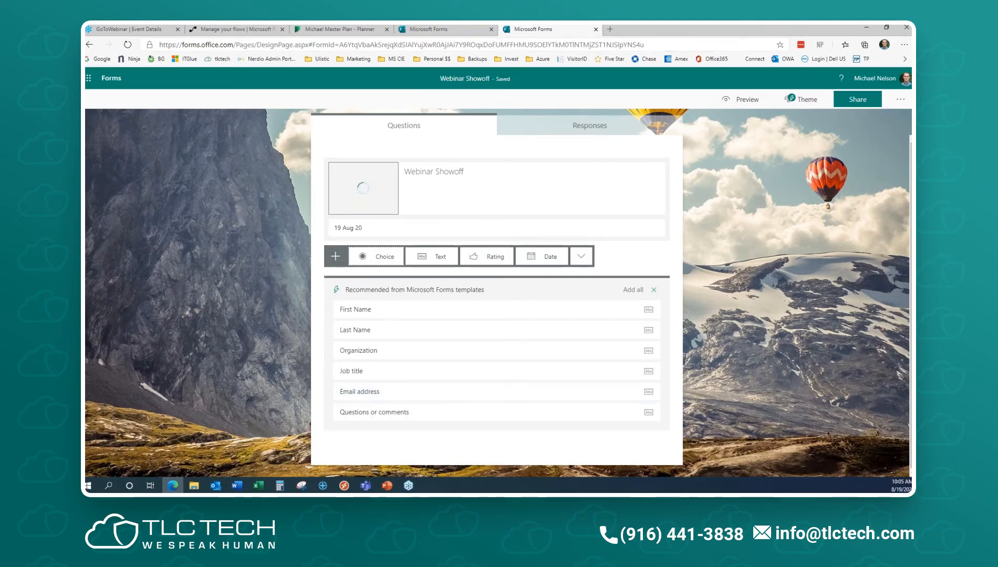
pyautogui.click(105, 79)
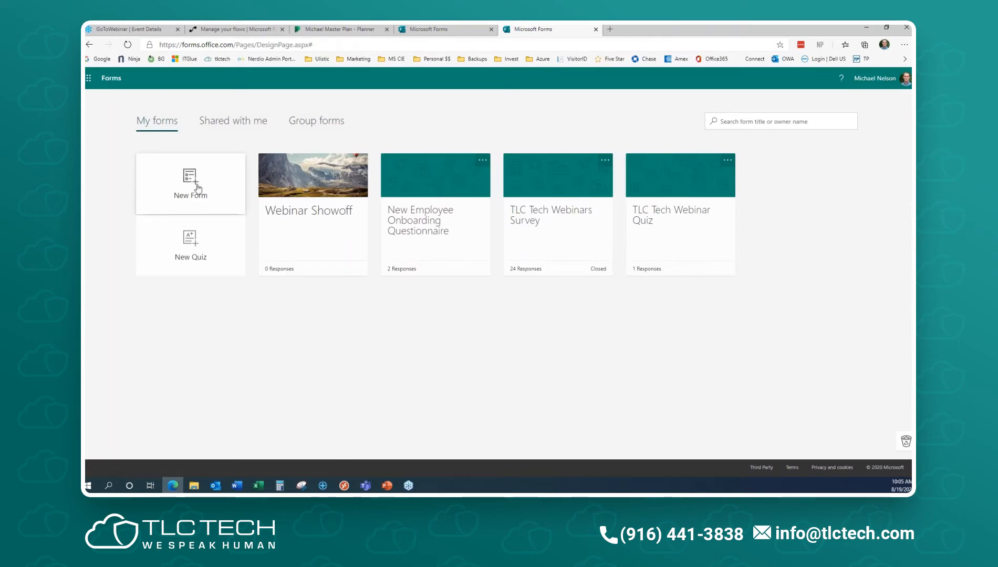
pyautogui.click(196, 185)
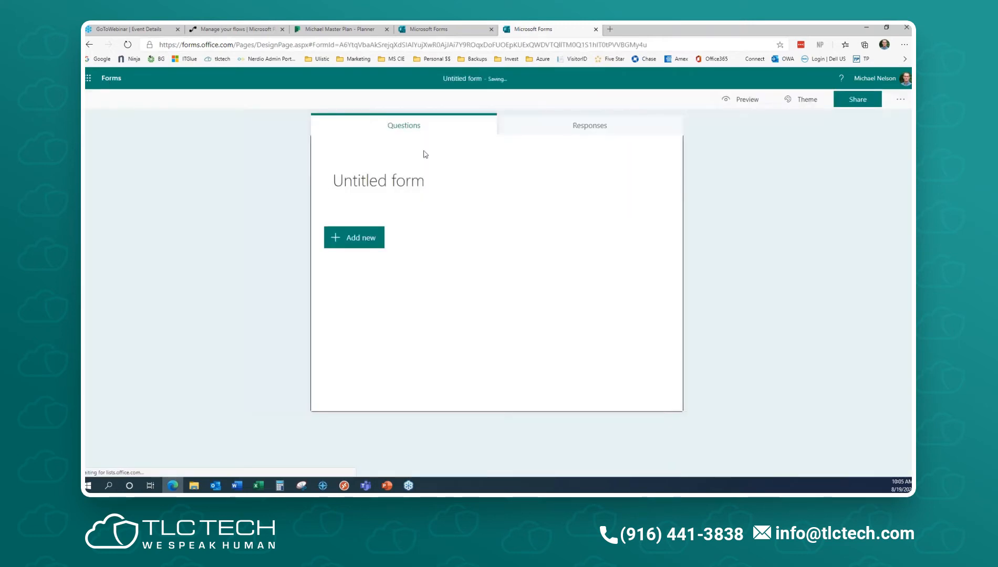
pyautogui.click(415, 179)
# - Title the second form 'Webinar 2', correcting it from 'Webinar 1', and add the description 'Test 2'
pyautogui.write('Webinar 1')
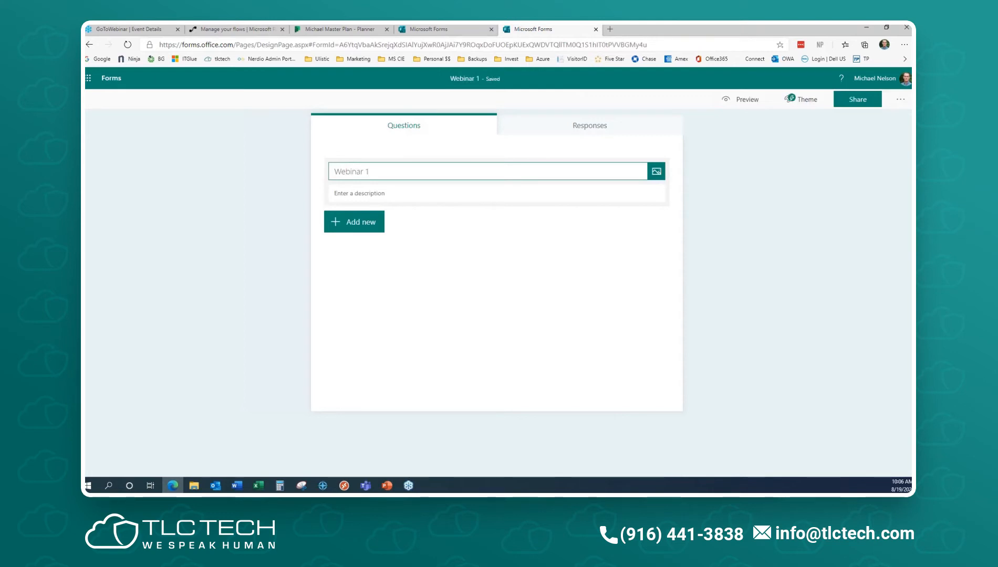
pyautogui.press('BackSpace')
pyautogui.write('2')
pyautogui.press('Tab')
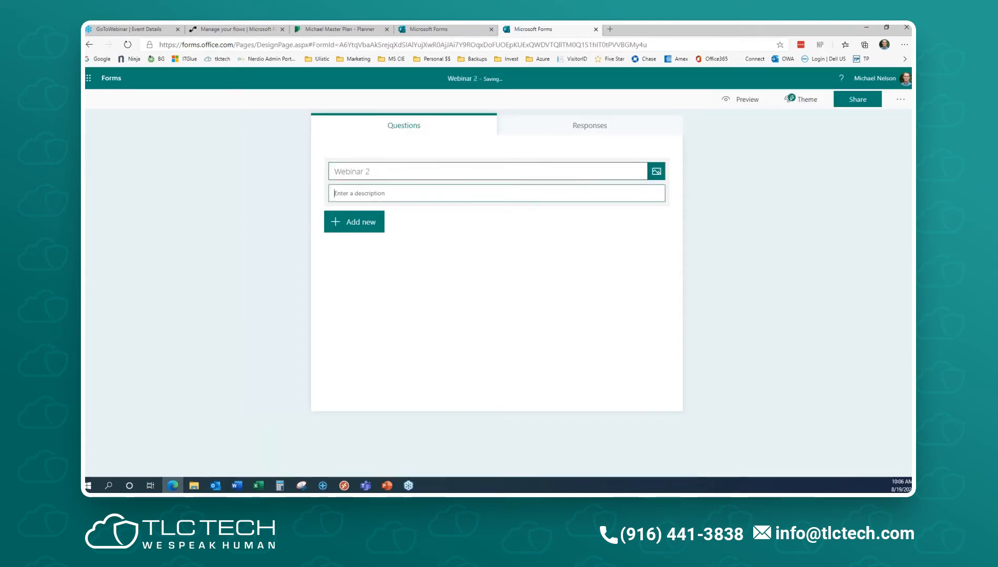
pyautogui.write('Test 2')
pyautogui.click(352, 224)
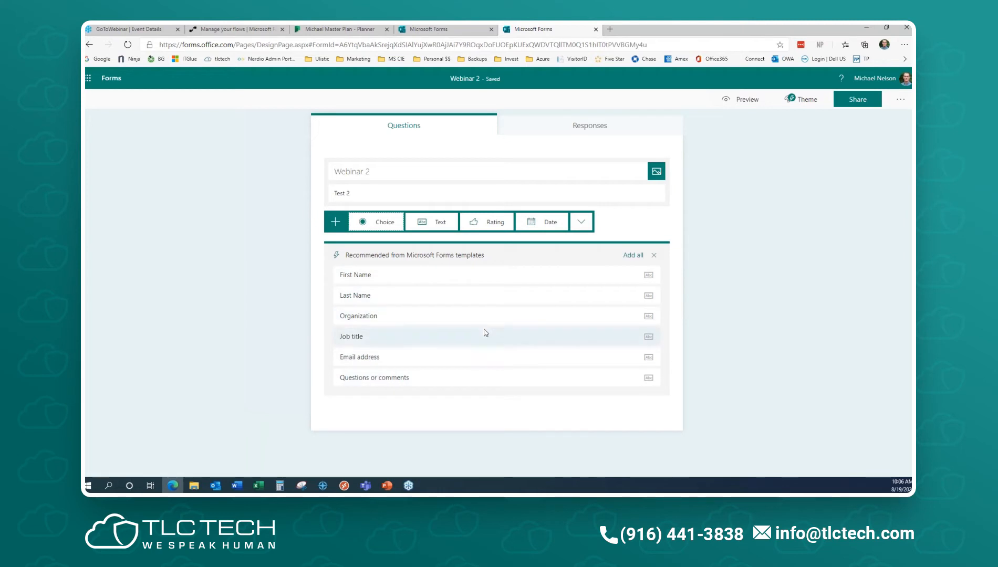
# - Add a required Choice question 'What day of the week to leave?' with options Sunday through Saturday
pyautogui.click(653, 255)
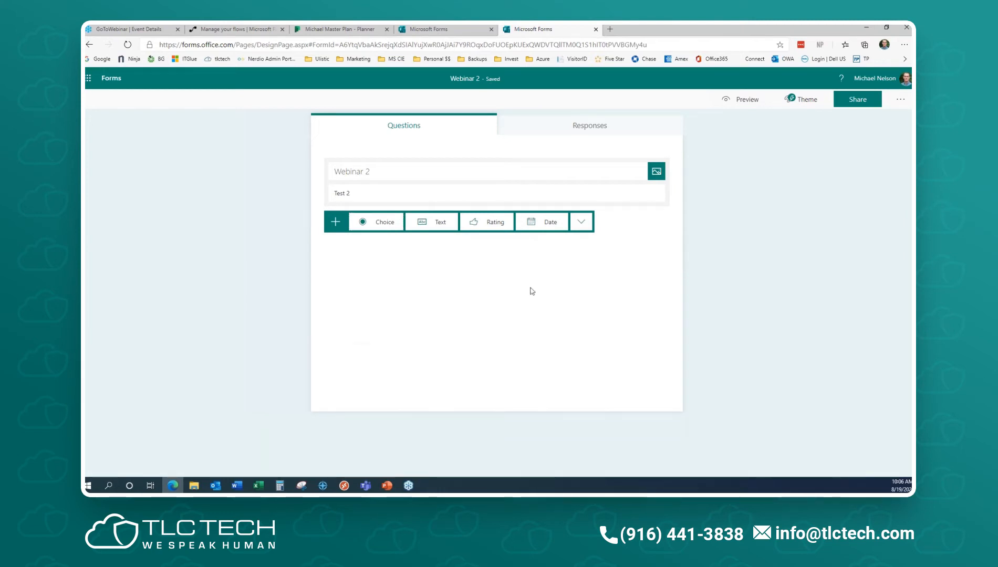
pyautogui.click(376, 222)
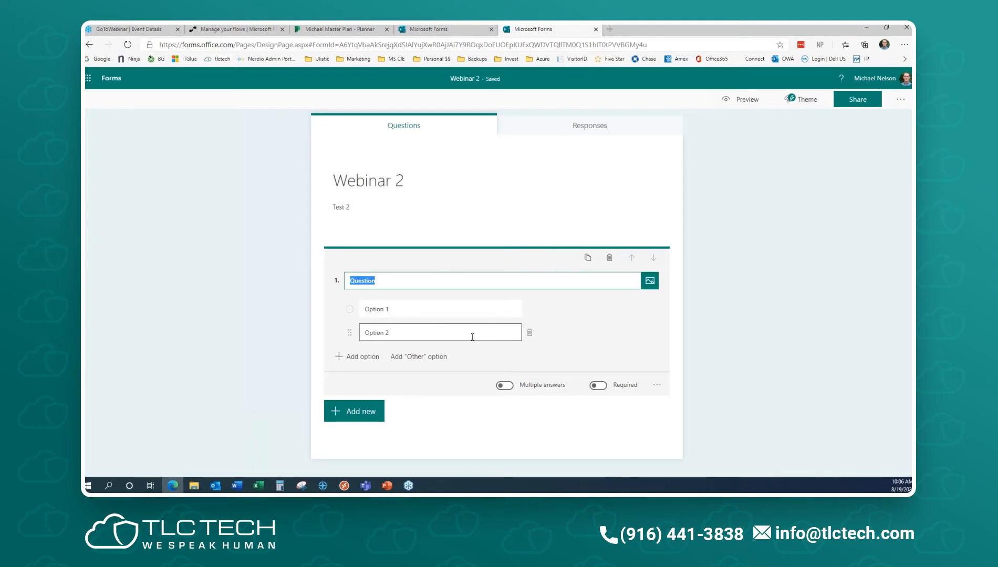
pyautogui.write('What day of the week to')
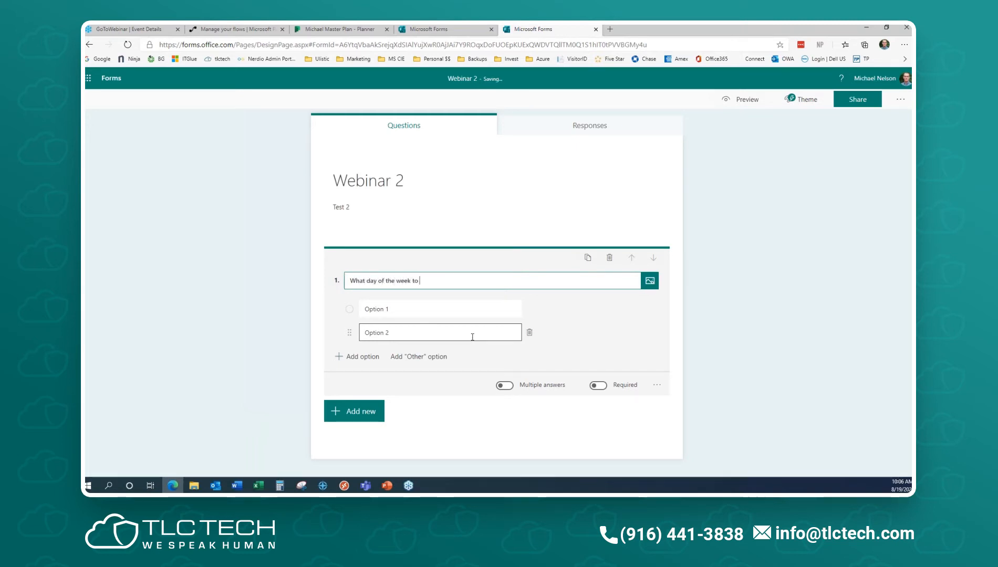
pyautogui.write(' leave?')
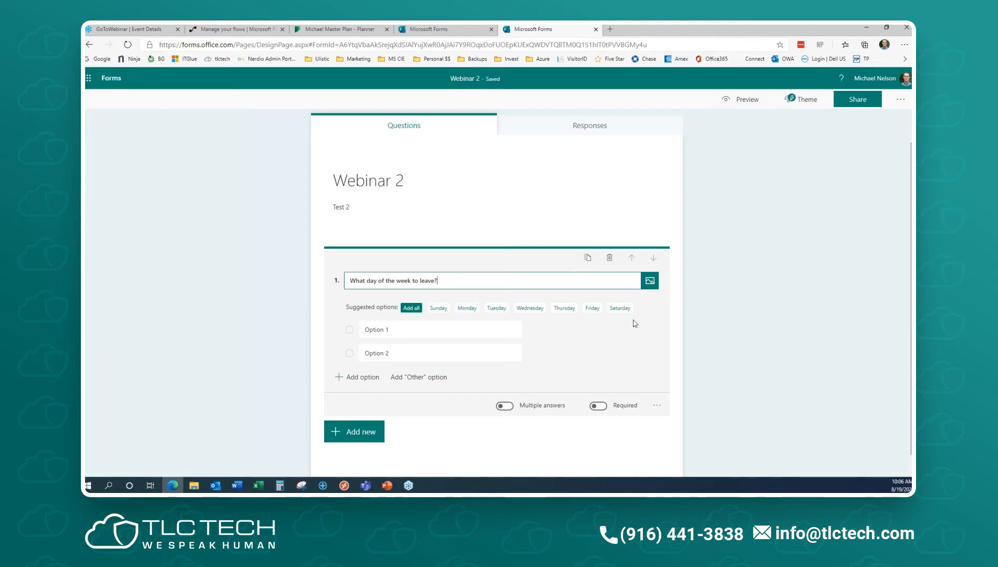
pyautogui.click(412, 307)
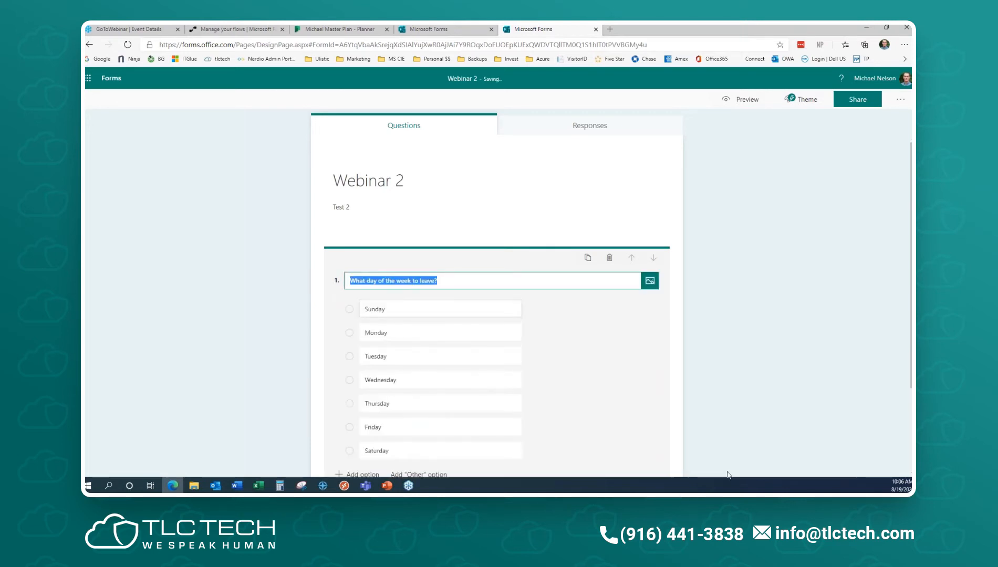
pyautogui.scroll(-3, 719, 401)
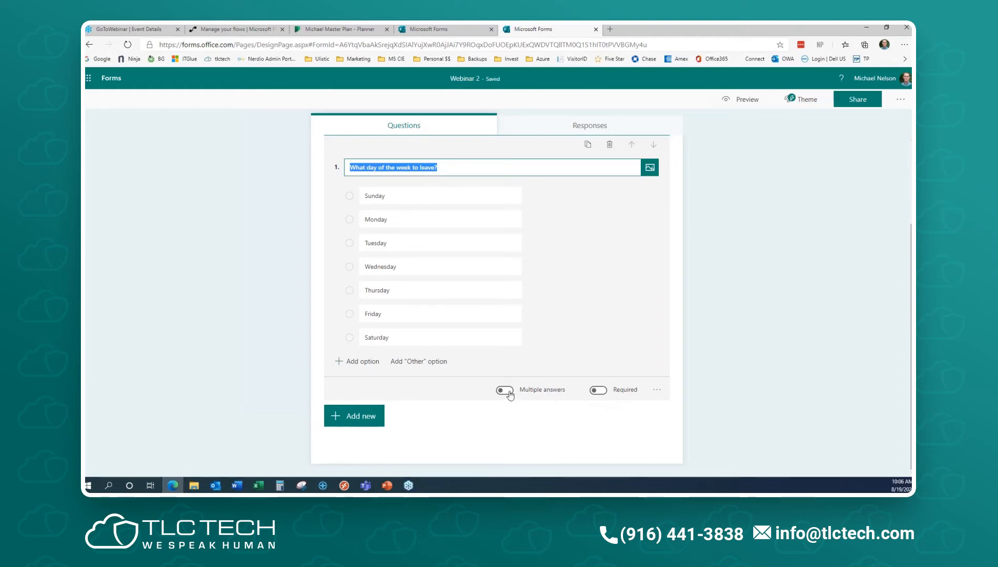
pyautogui.click(602, 390)
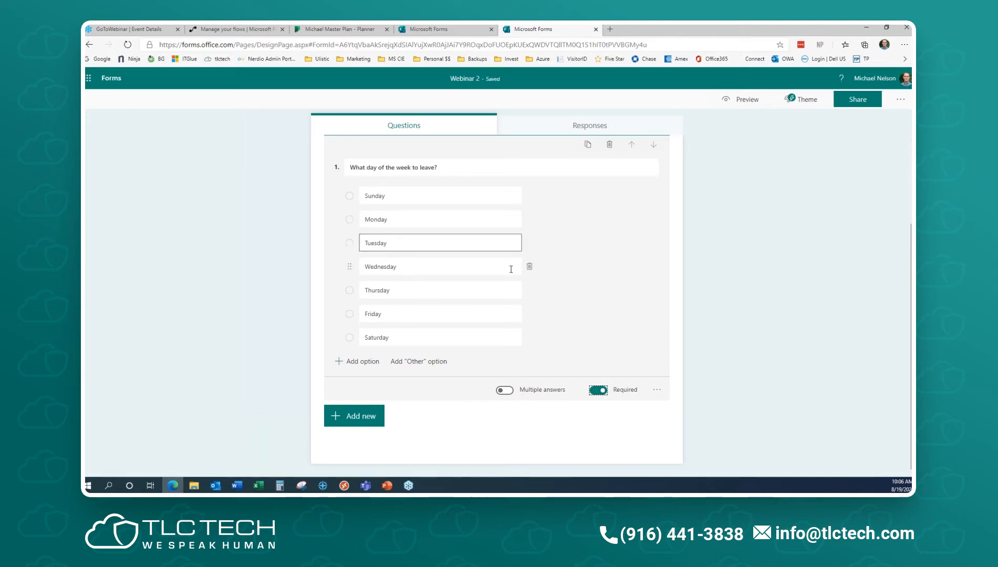
# - Add a short-answer Text question 'Where would you like to go?'
pyautogui.click(356, 423)
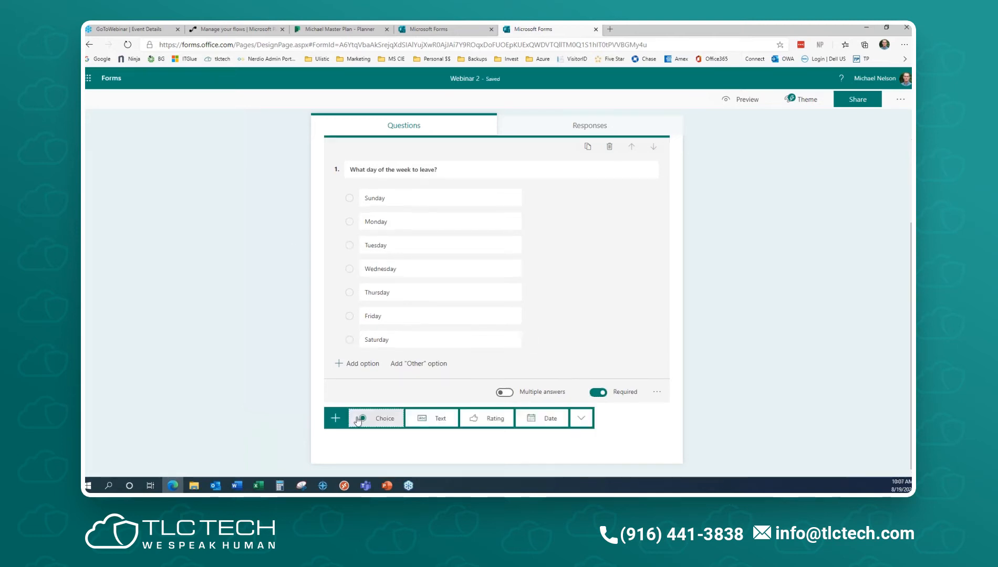
pyautogui.click(422, 417)
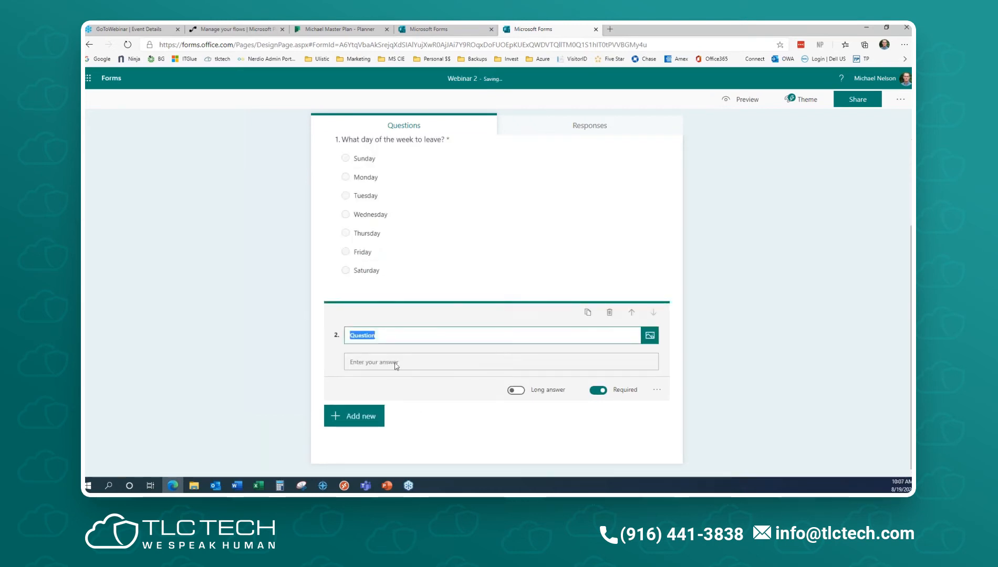
pyautogui.write('Where would you like to go?')
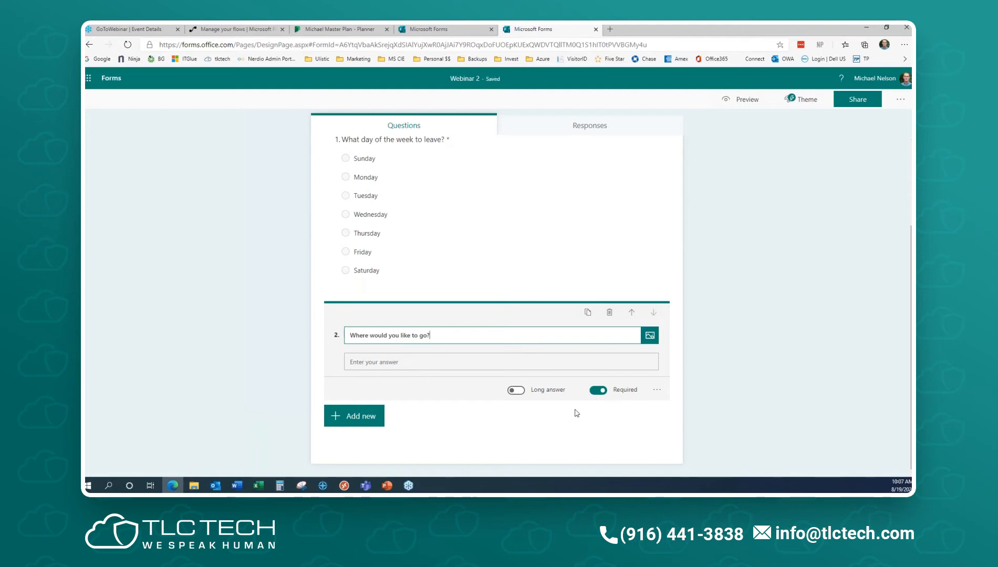
pyautogui.click(516, 391)
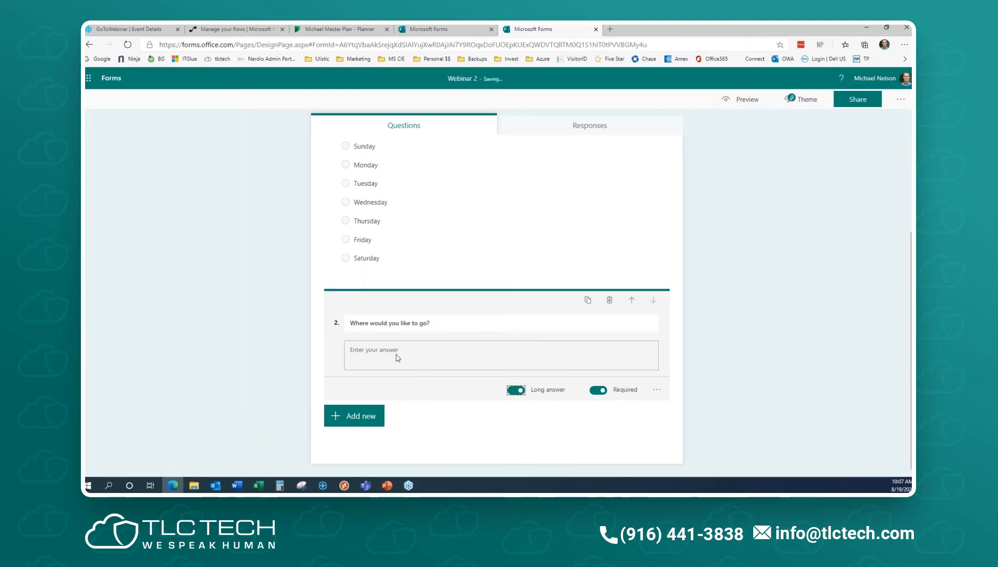
pyautogui.click(516, 392)
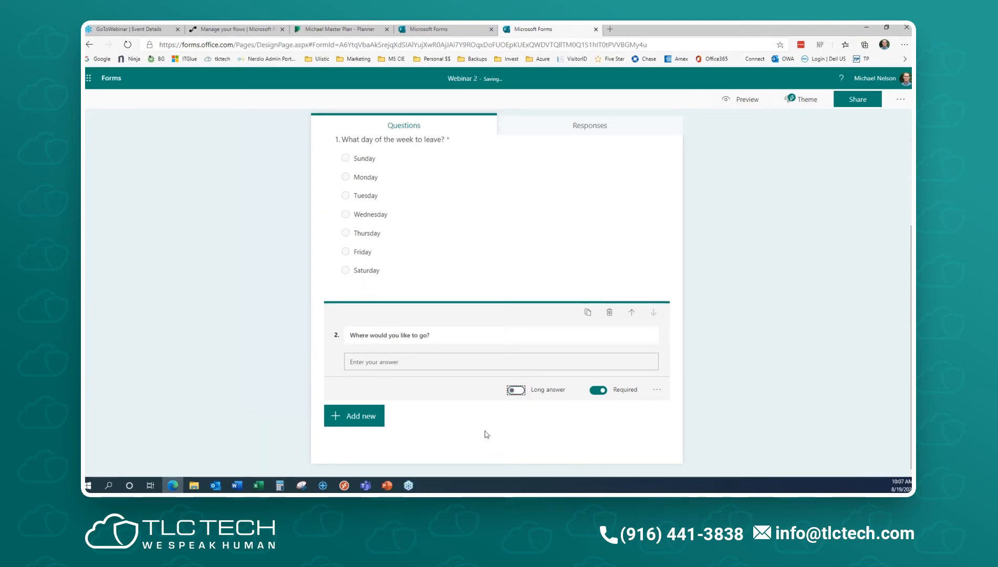
# - Add a Date question 'What date would you like to return?'
pyautogui.click(365, 417)
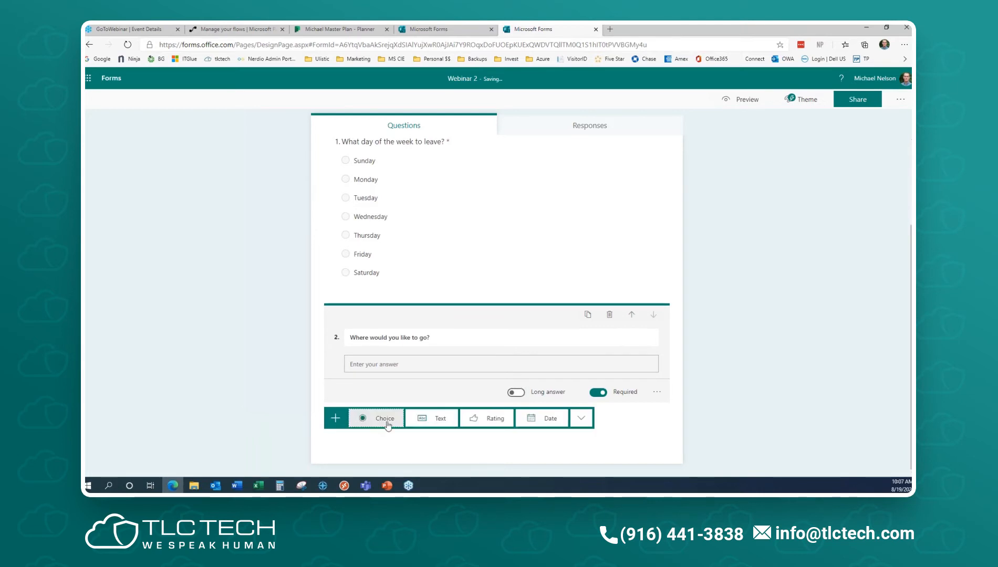
pyautogui.click(551, 419)
pyautogui.write('What date would you like to return?')
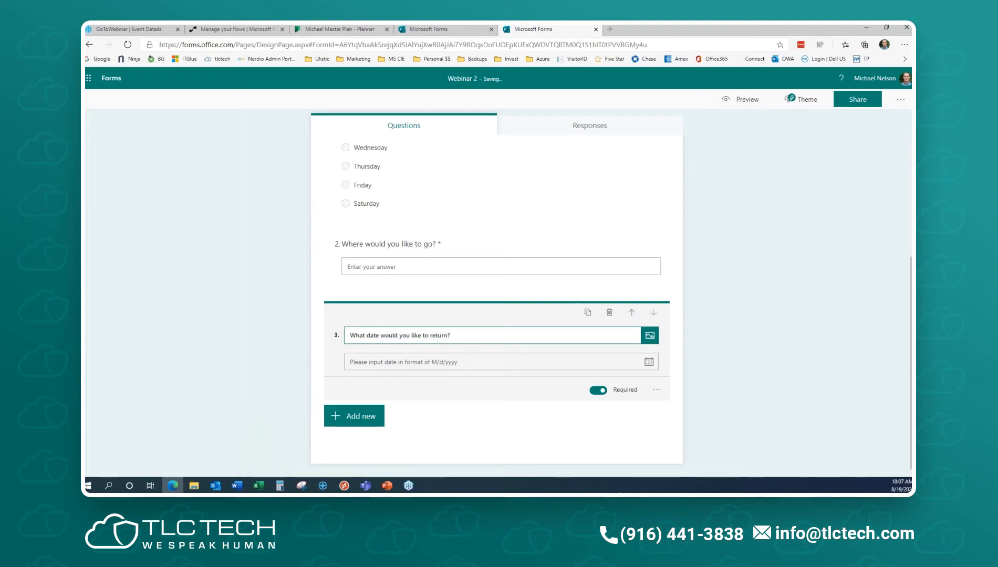
pyautogui.click(430, 431)
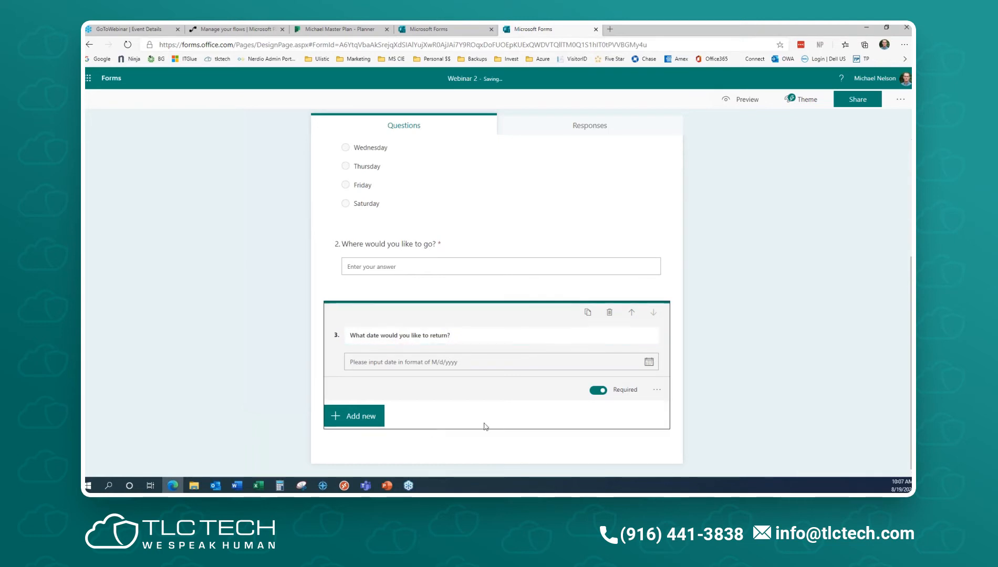
pyautogui.scroll(-1, 787, 372)
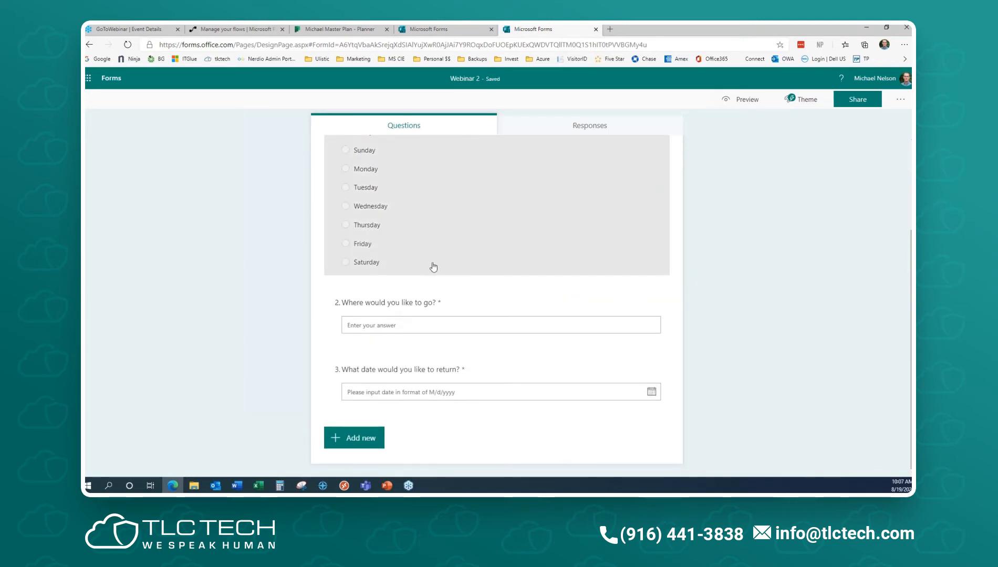
pyautogui.scroll(2, 530, 271)
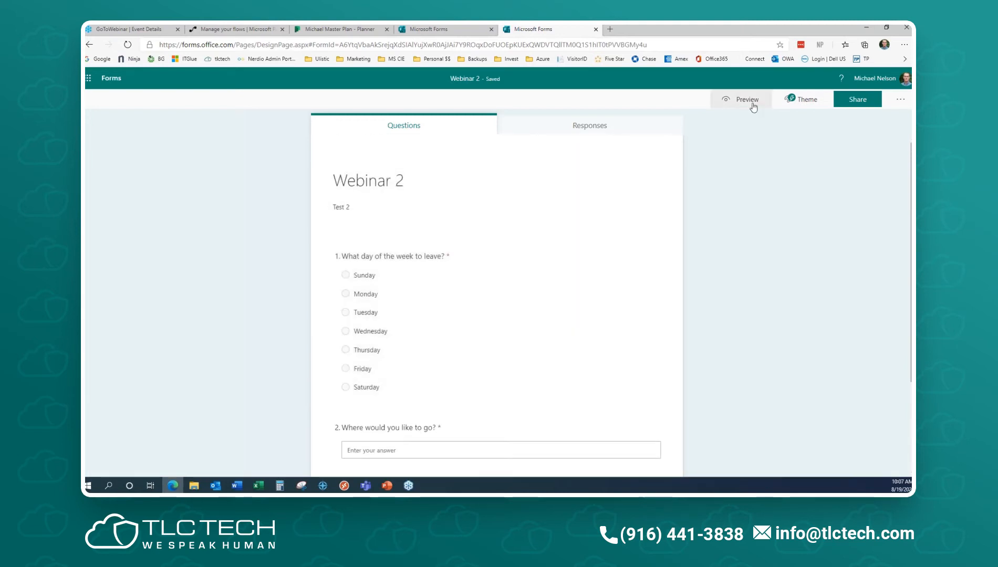
# - Preview Webinar 2, set the return date to 8/22/2020, and check the phone layout
pyautogui.click(745, 100)
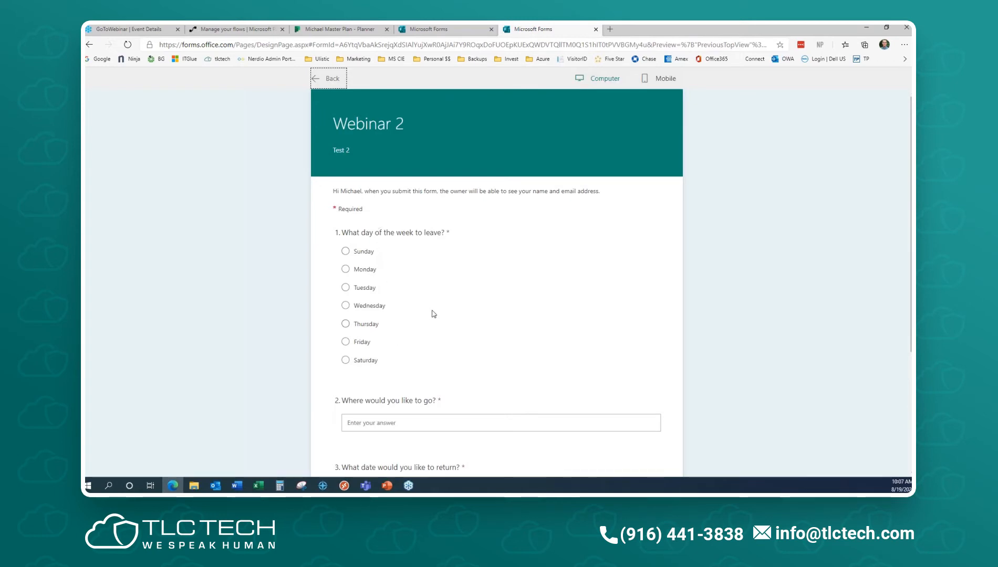
pyautogui.scroll(-3, 424, 313)
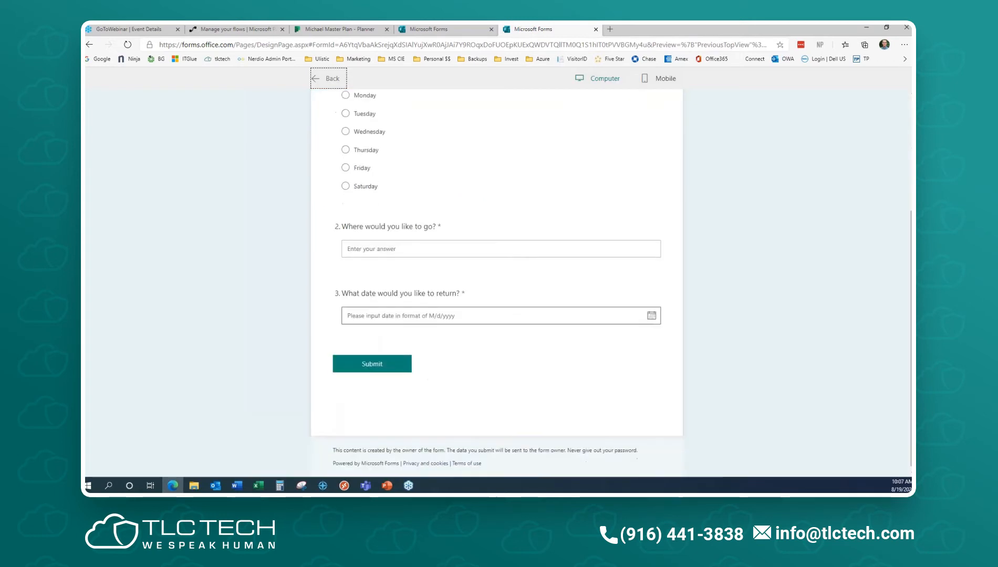
pyautogui.click(652, 317)
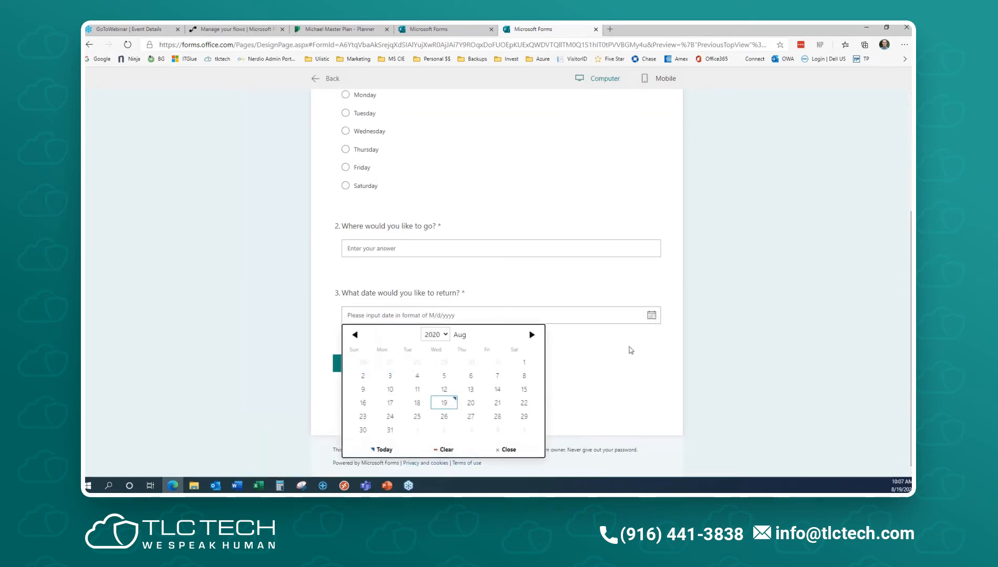
pyautogui.click(524, 402)
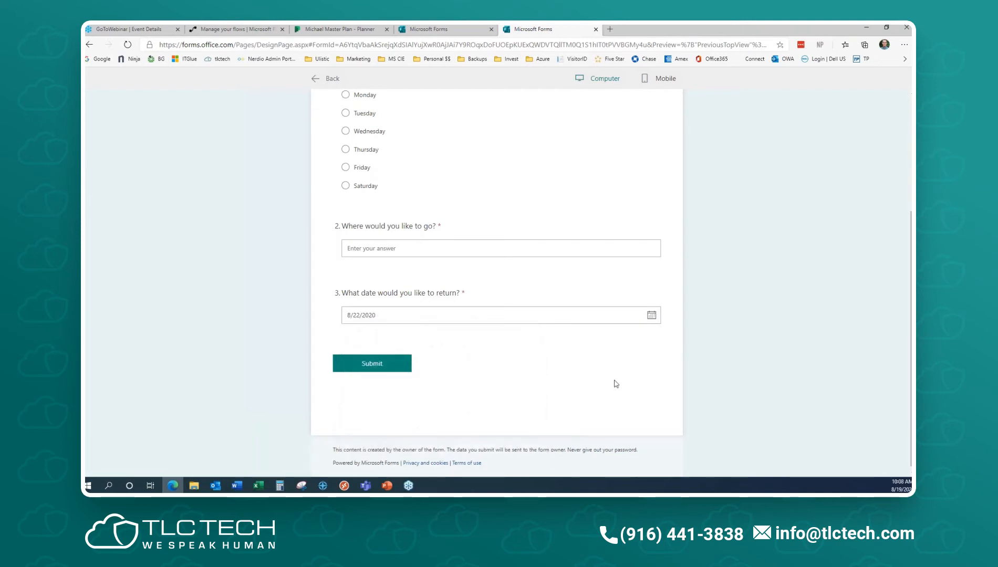
pyautogui.scroll(3, 486, 278)
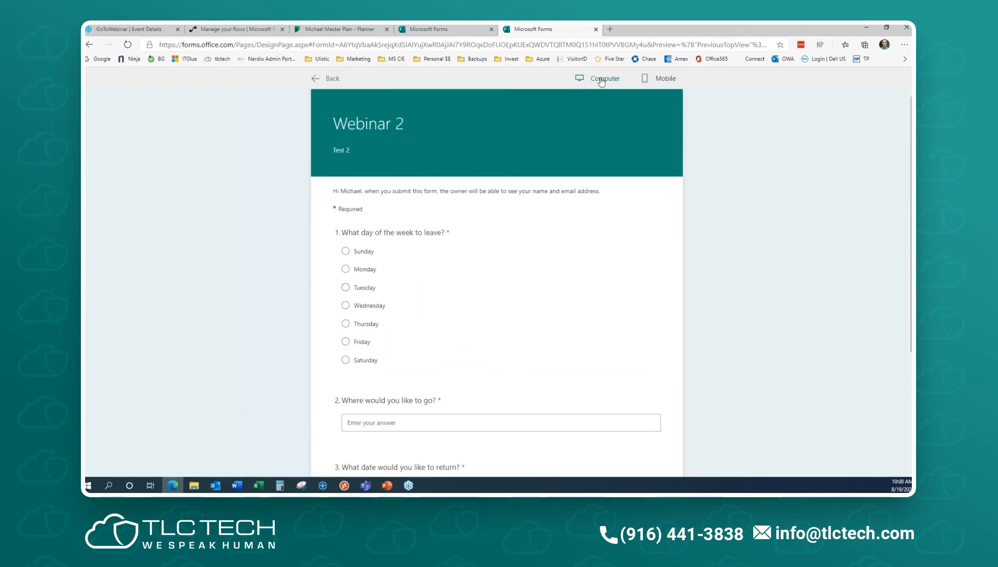
pyautogui.click(669, 79)
pyautogui.scroll(-5, 479, 315)
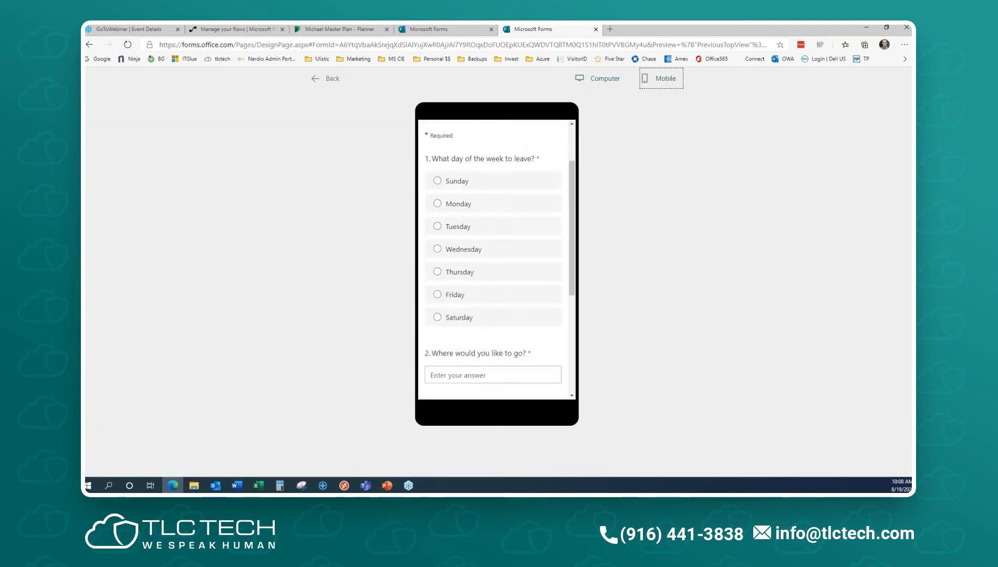
pyautogui.scroll(8, 475, 326)
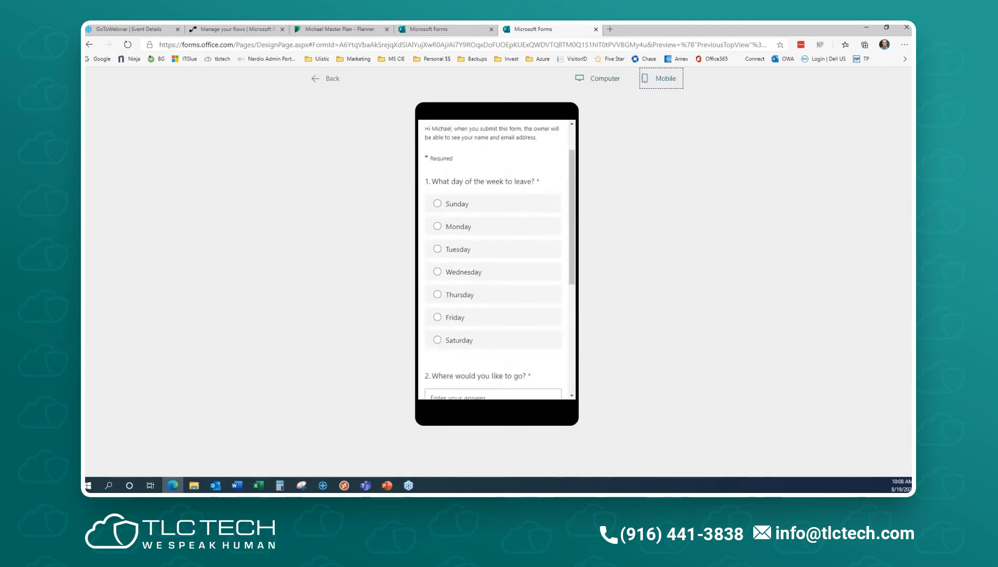
pyautogui.click(602, 83)
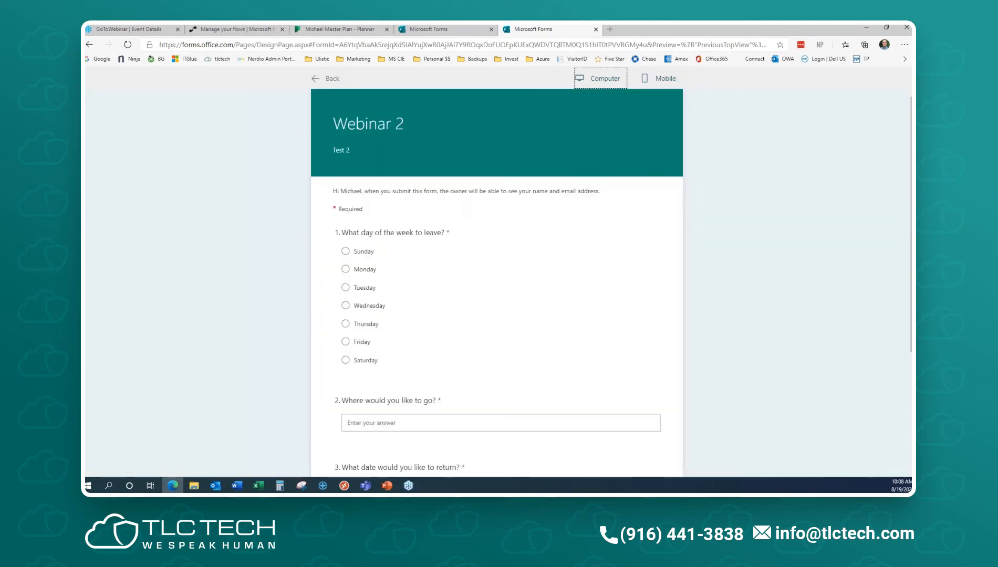
# - Answer Sunday, enter F for the destination, and submit the test response
pyautogui.click(346, 252)
pyautogui.scroll(-3, 395, 268)
pyautogui.click(398, 250)
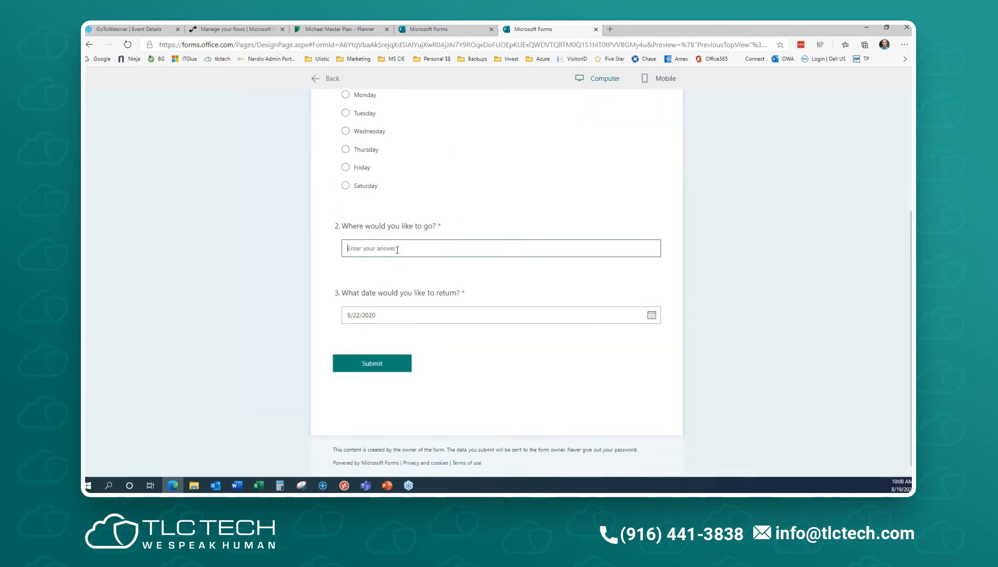
pyautogui.write('Fiji')
pyautogui.click(378, 364)
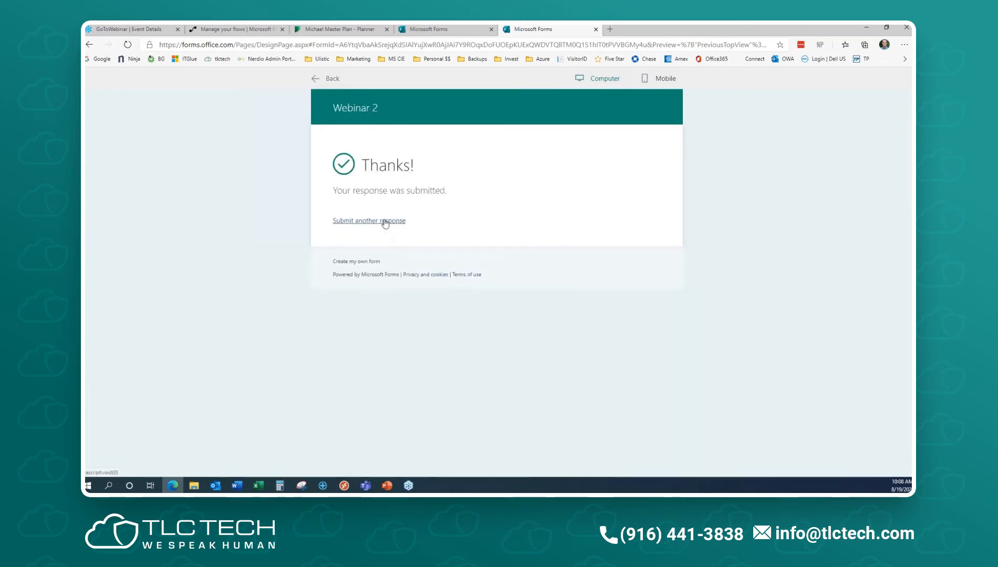
# - Leave the preview, check Webinar 2's single response on the Responses tab, then return to My forms
pyautogui.click(330, 78)
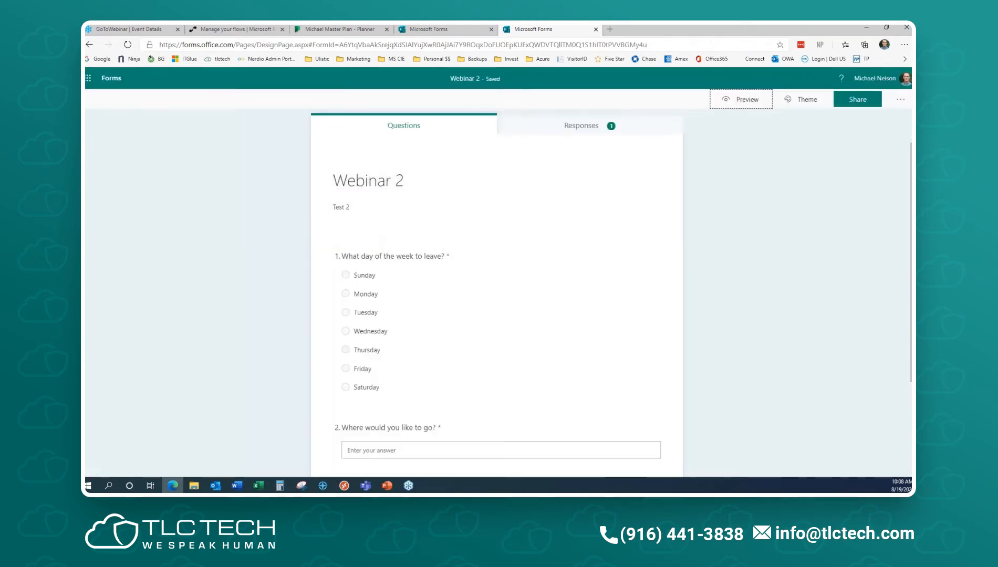
pyautogui.click(594, 128)
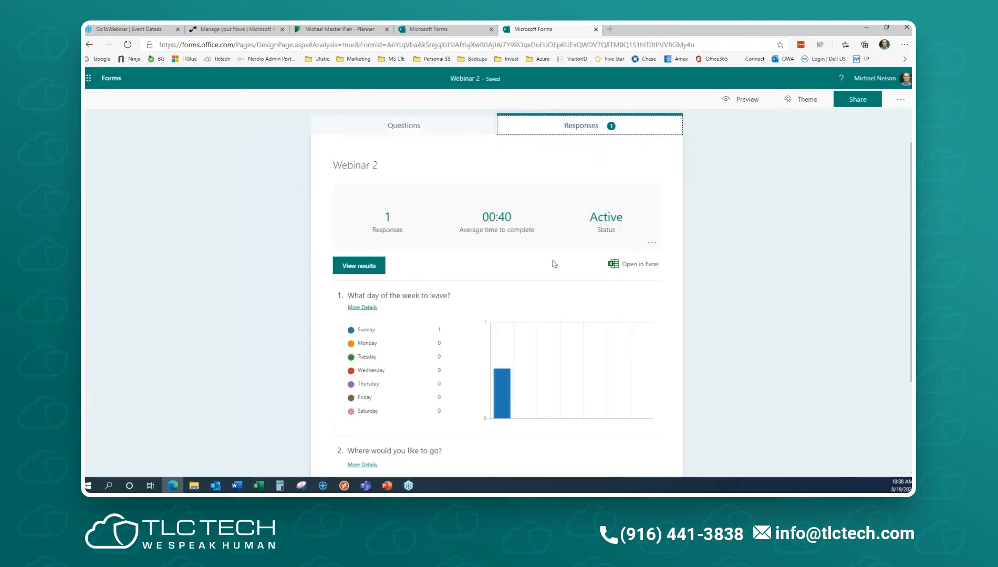
pyautogui.scroll(-2, 738, 293)
pyautogui.scroll(-1, 408, 397)
pyautogui.scroll(3, 490, 350)
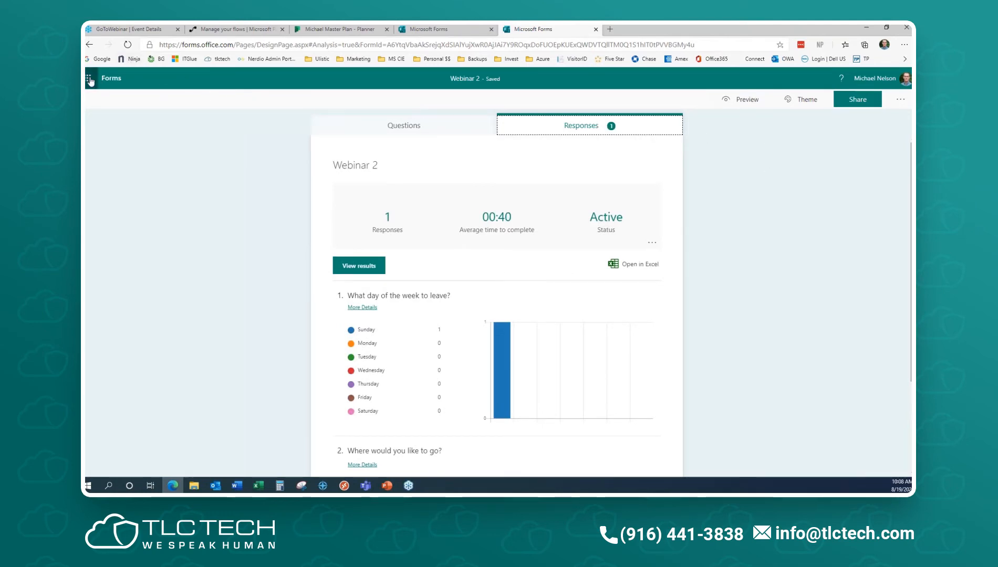
pyautogui.click(110, 79)
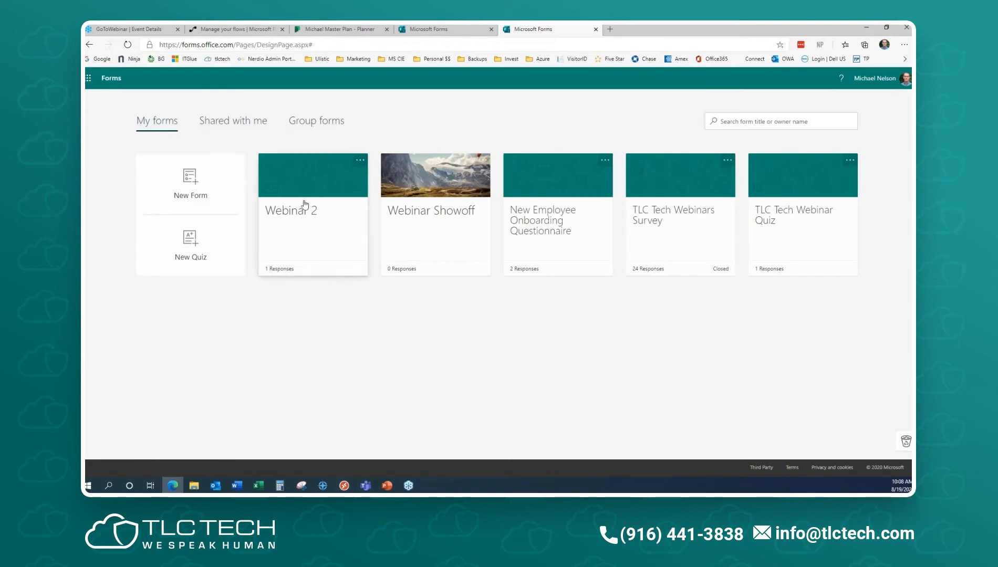
pyautogui.click(455, 228)
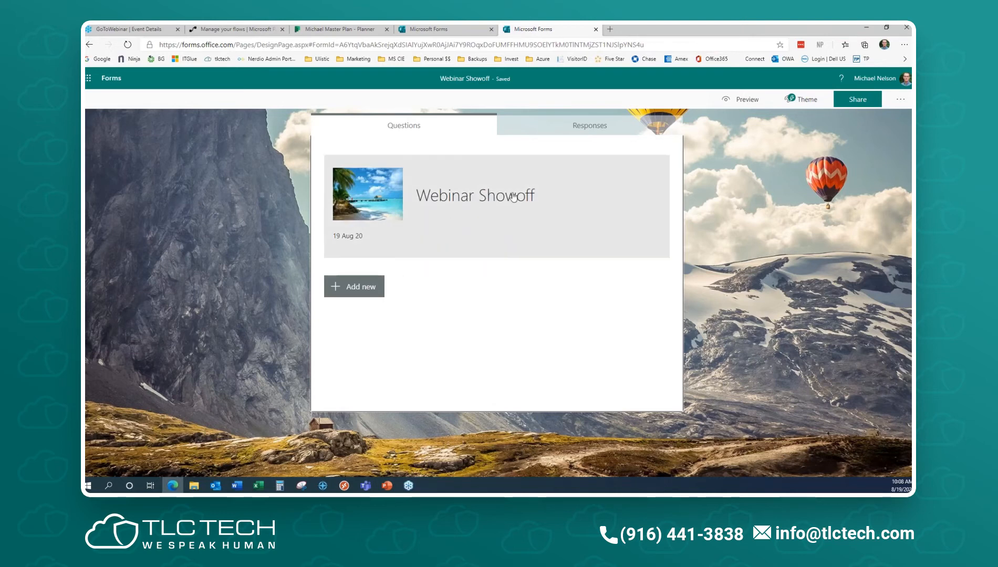
pyautogui.click(366, 288)
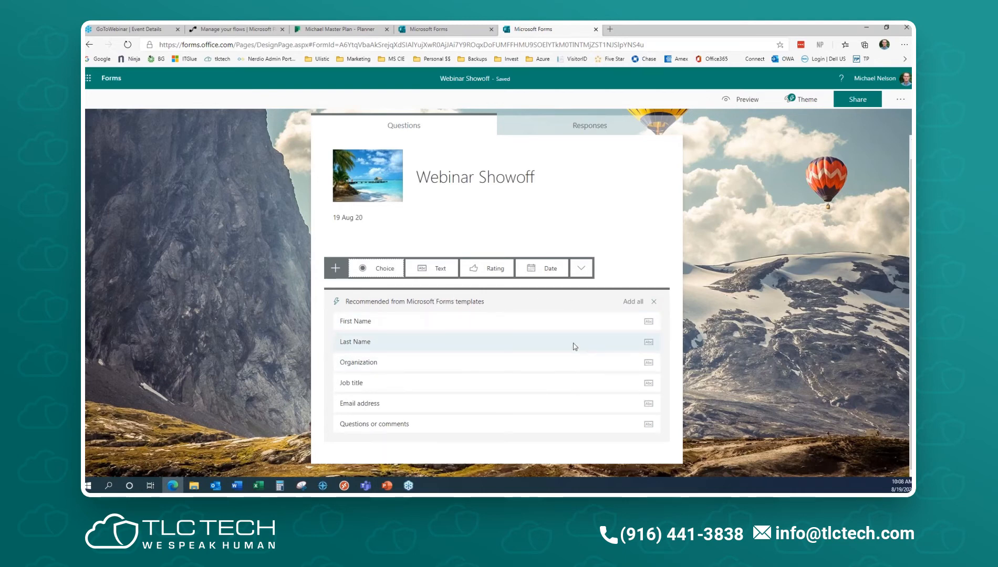
pyautogui.click(653, 302)
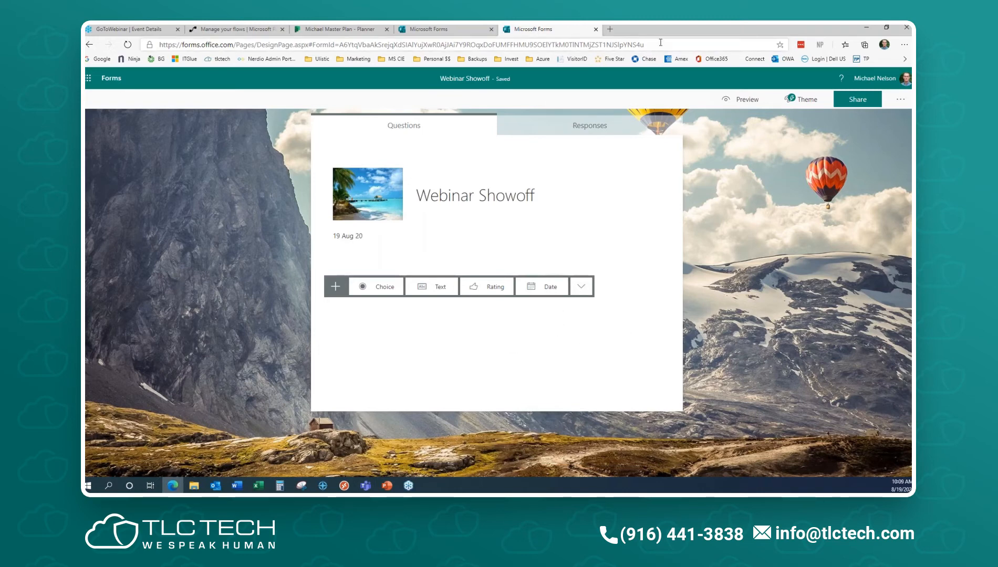
pyautogui.click(88, 79)
pyautogui.click(89, 79)
# - Delete the Webinar Showoff form, confirming the move to the recycle bin
pyautogui.click(111, 79)
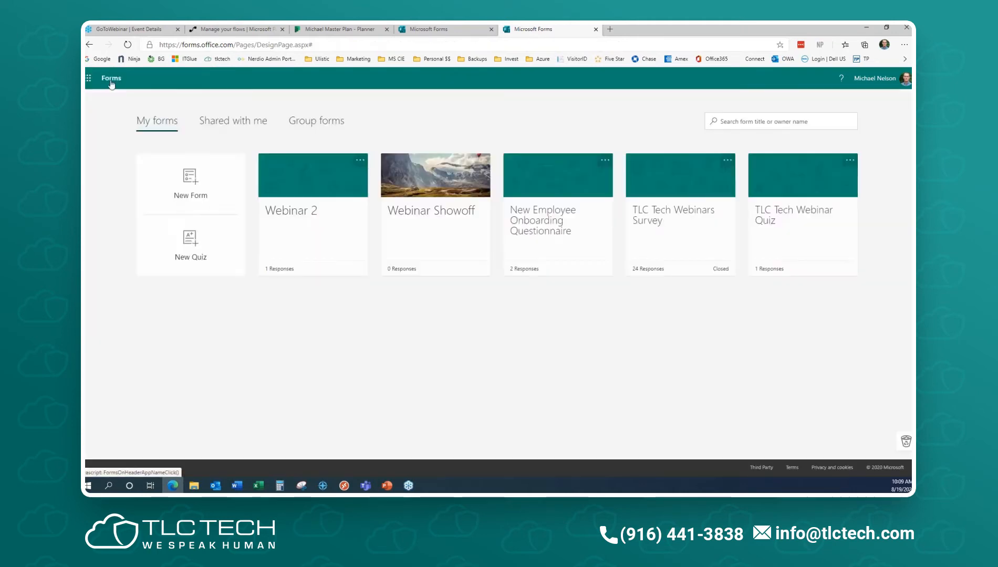
pyautogui.moveTo(415, 195)
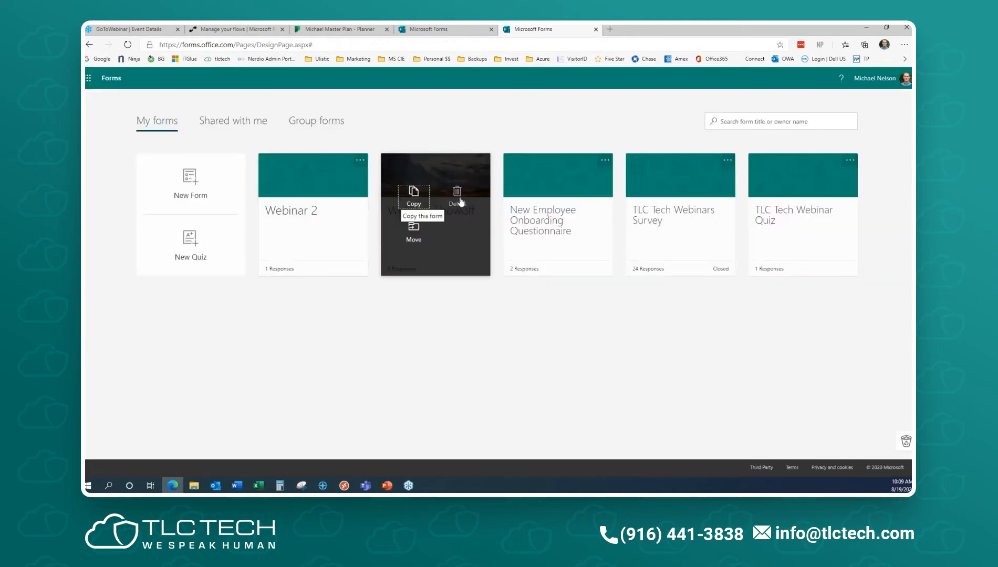
pyautogui.click(457, 195)
pyautogui.click(411, 231)
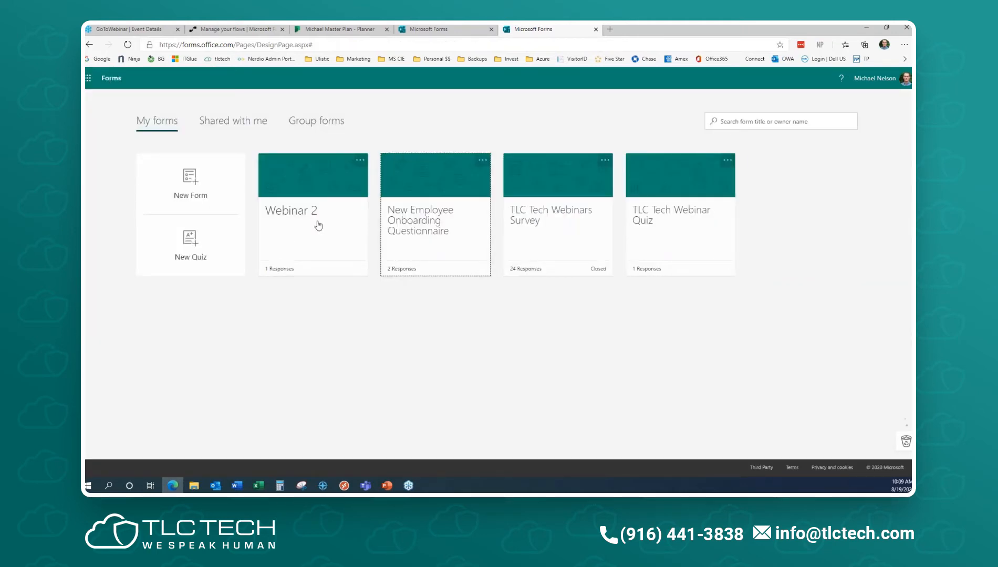
# - Open Webinar 2 in the editor and begin adding a new question
pyautogui.click(301, 182)
pyautogui.scroll(-3, 543, 315)
pyautogui.click(363, 442)
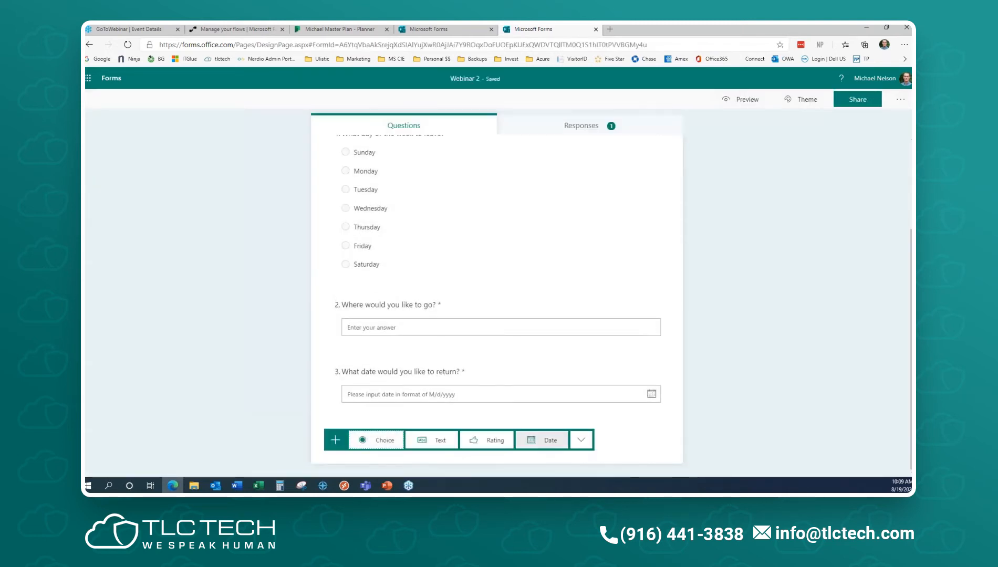
# - Add a Ranking question 4 titled 'Where would you like to go?'
pyautogui.click(582, 441)
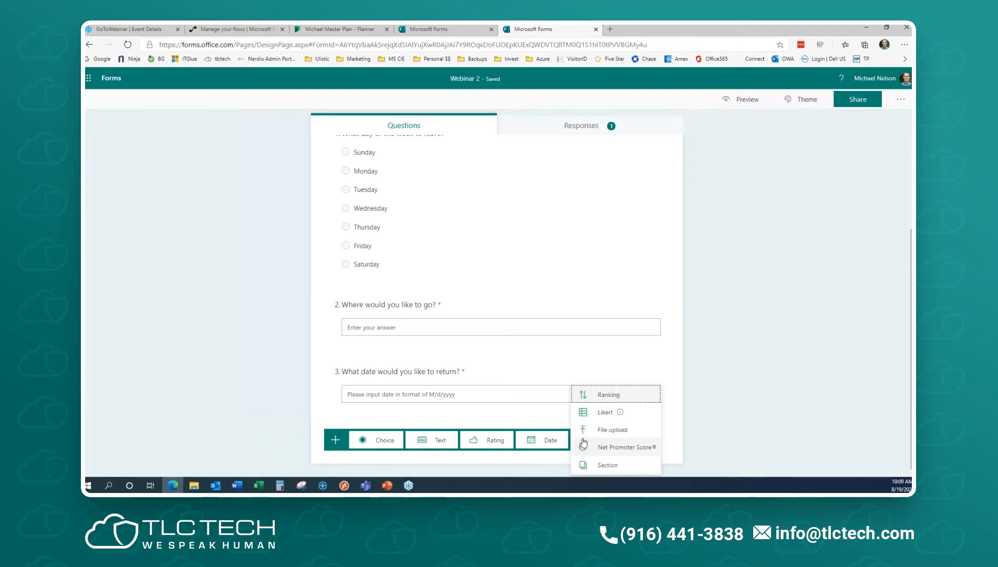
pyautogui.click(617, 395)
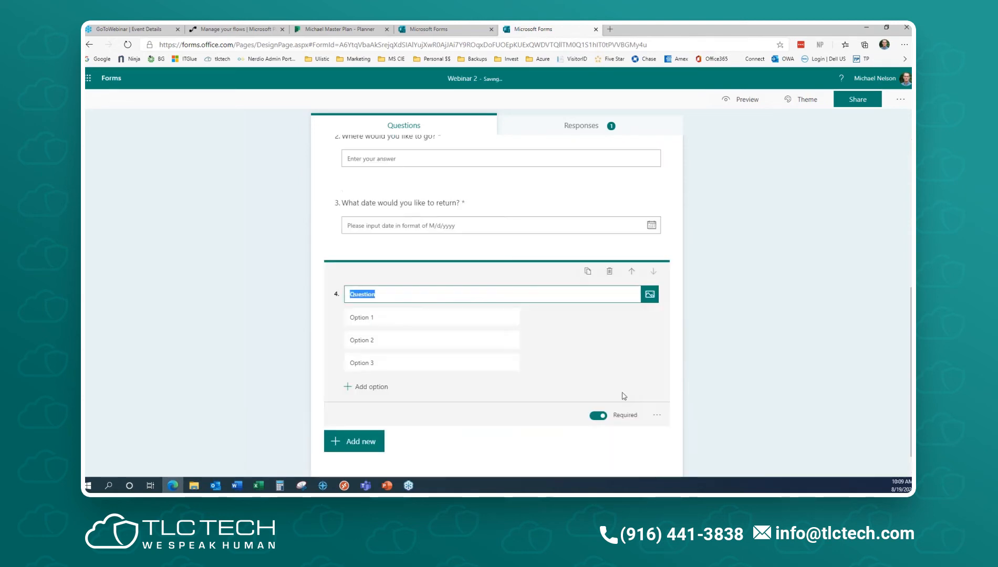
pyautogui.write('Where w')
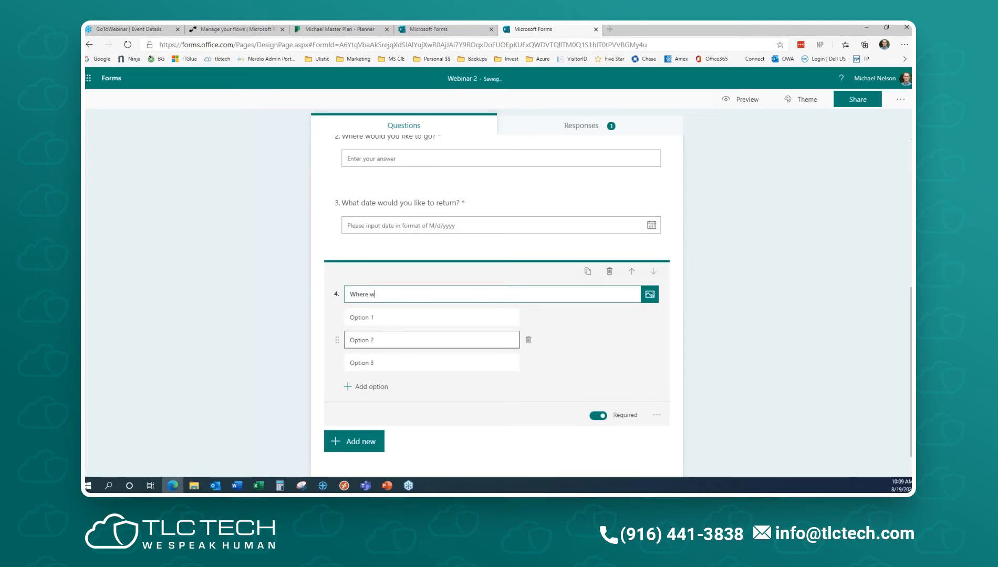
pyautogui.write('ould you like to go:')
pyautogui.press('BackSpace')
pyautogui.write('?')
pyautogui.press('Tab')
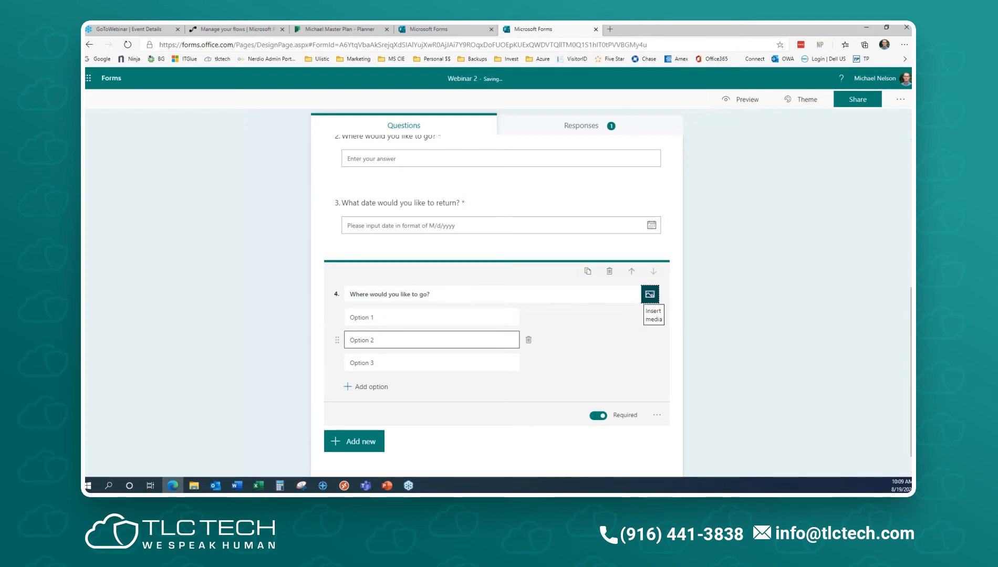
# - Fill the ranking options with Fiji, Paris and Moracco
pyautogui.click(384, 320)
pyautogui.write('F')
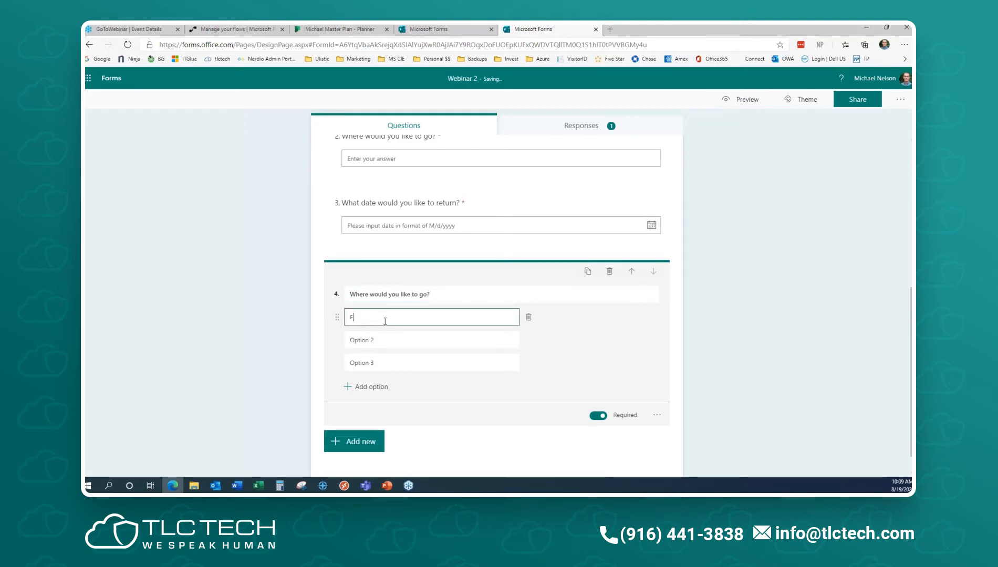
pyautogui.write('iji')
pyautogui.click(378, 341)
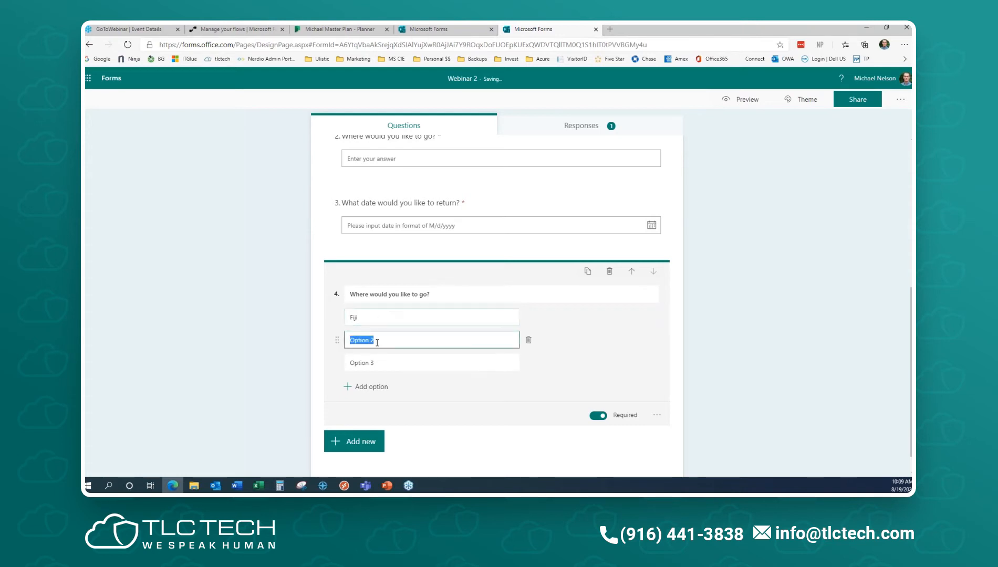
pyautogui.write('Paris')
pyautogui.click(381, 361)
pyautogui.write('Moracco')
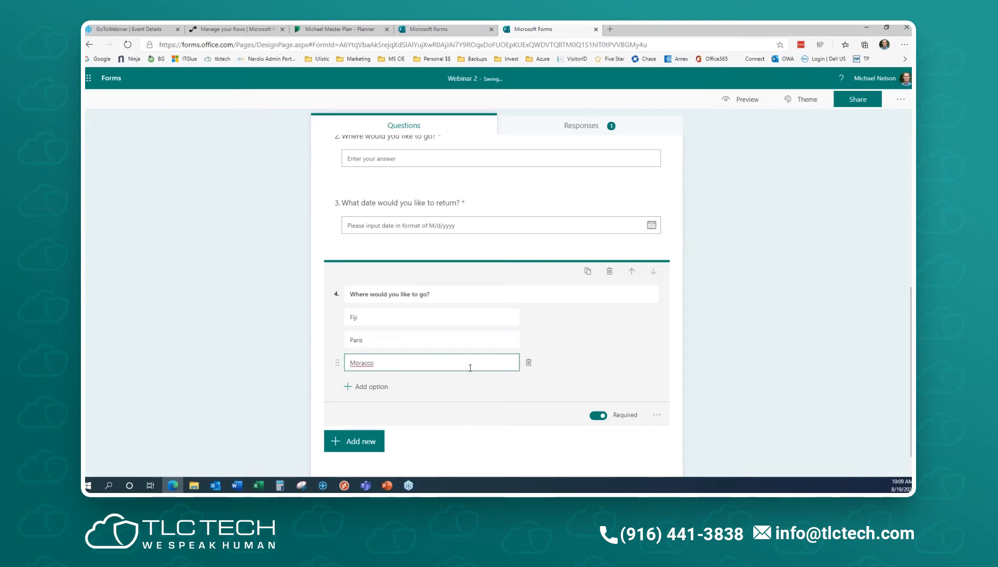
pyautogui.click(368, 443)
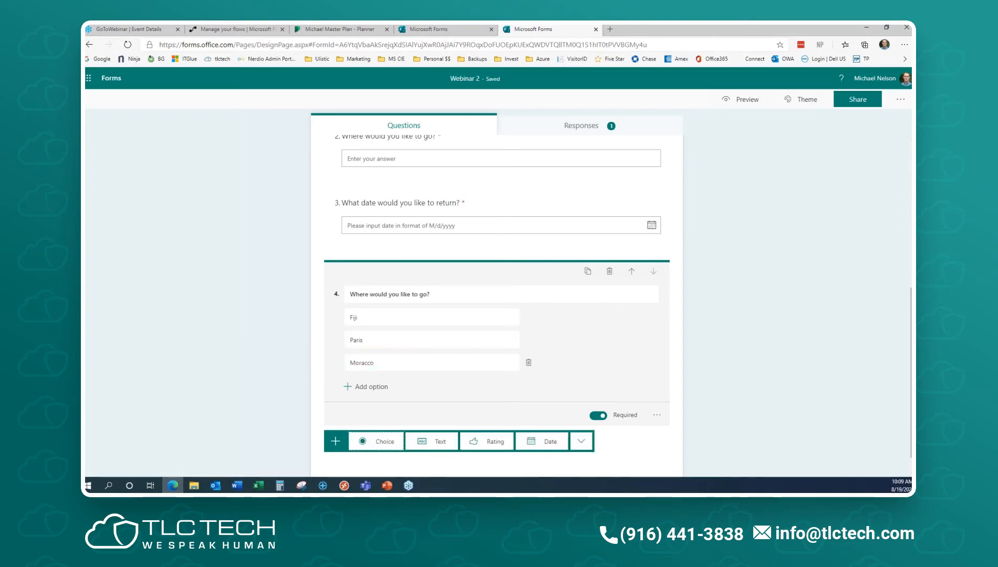
# - Add a Net Promoter Score question 5, 'How likely are you to recommend us to a friend or colleague?', rated 0–10
pyautogui.click(580, 440)
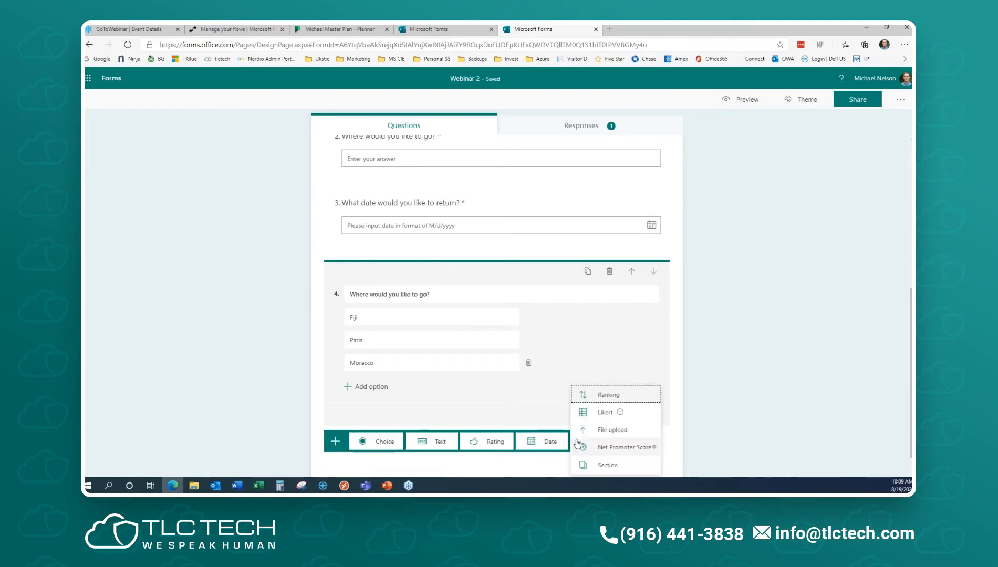
pyautogui.click(631, 451)
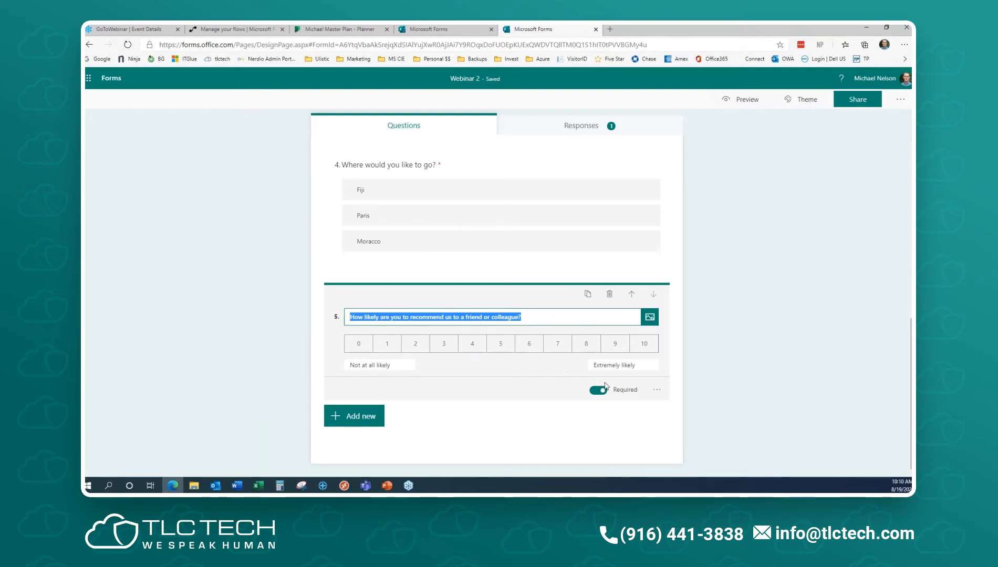
pyautogui.click(353, 417)
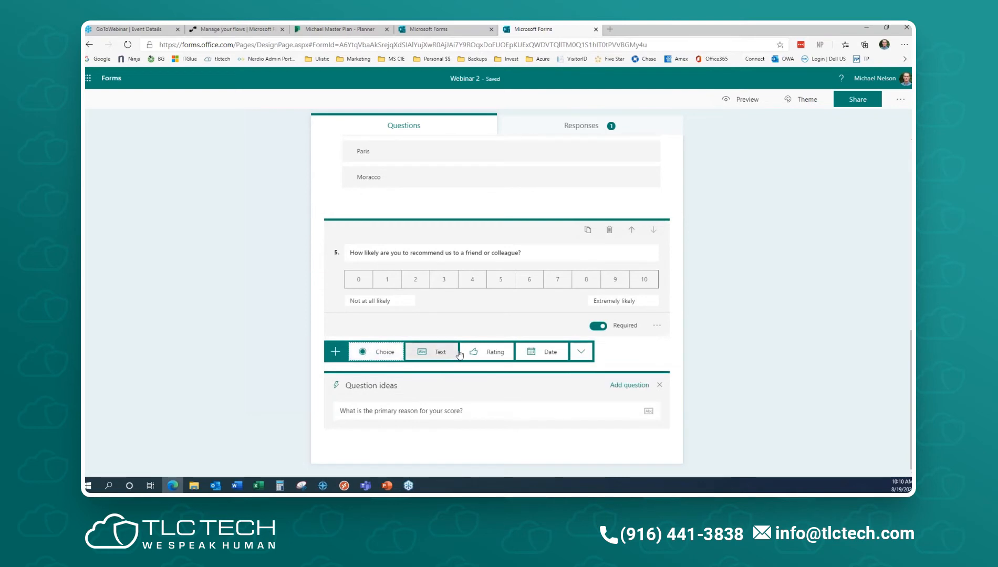
# - Add Rating question 6 'How did we do on your ticket?', trying 10 levels before settling on 5
pyautogui.click(494, 356)
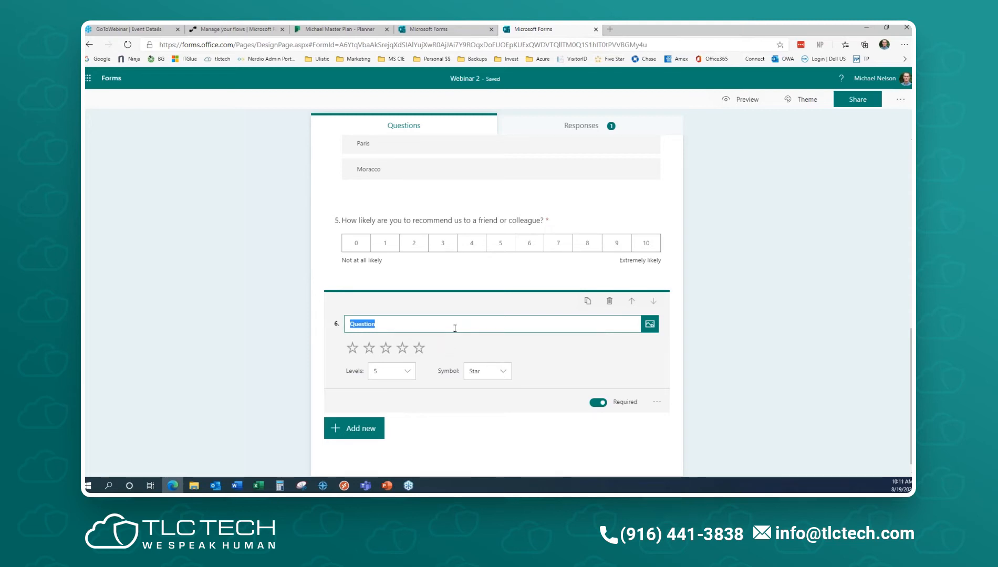
pyautogui.write('How did we do on your tlc')
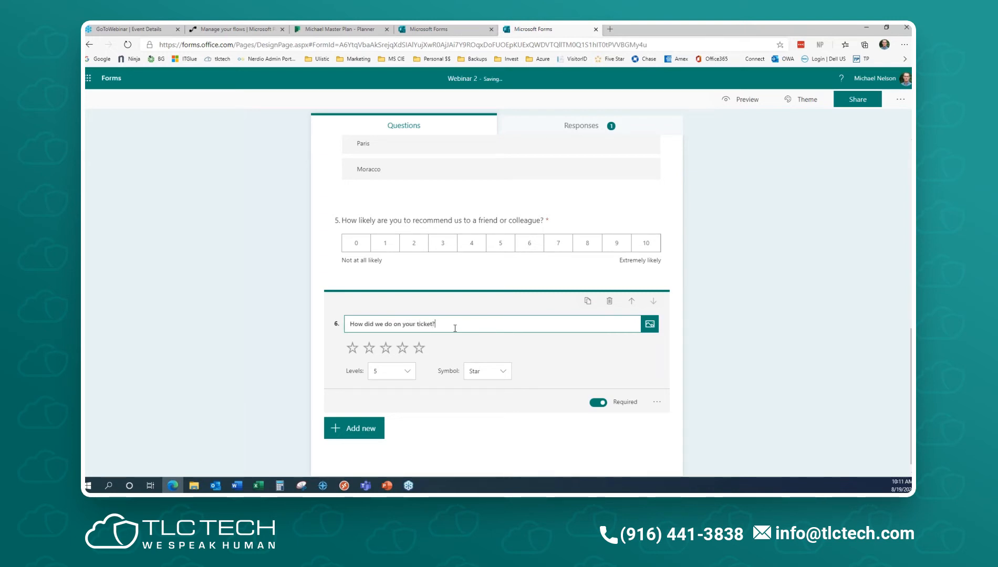
pyautogui.click(396, 378)
pyautogui.scroll(-2, 391, 418)
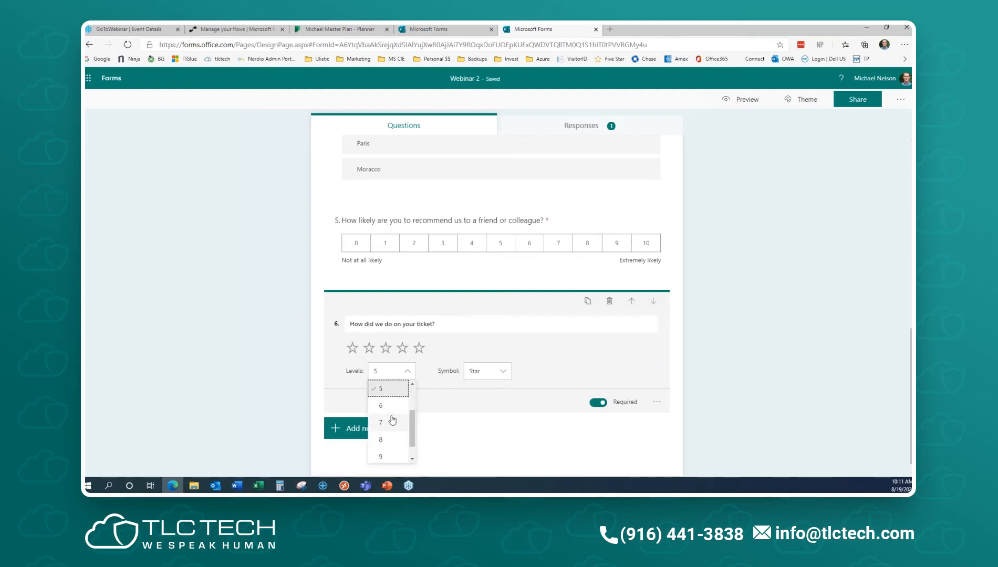
pyautogui.scroll(-1, 389, 431)
pyautogui.click(384, 441)
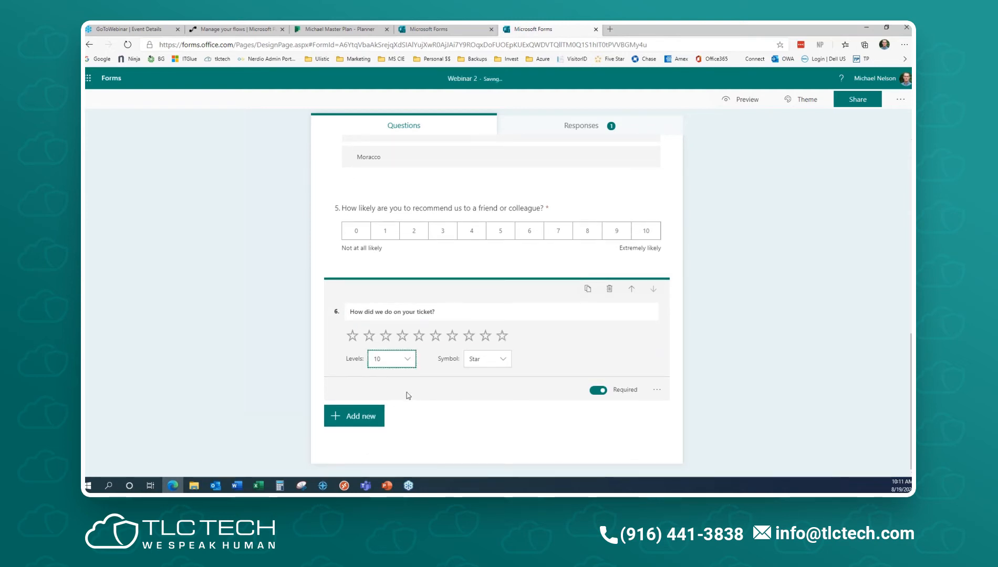
pyautogui.click(405, 362)
pyautogui.scroll(2, 392, 402)
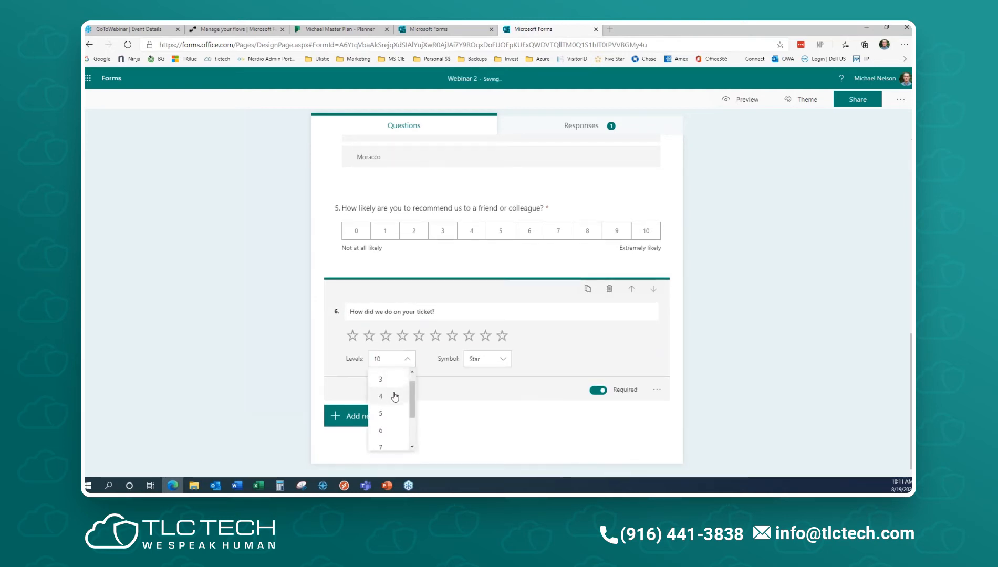
pyautogui.click(392, 415)
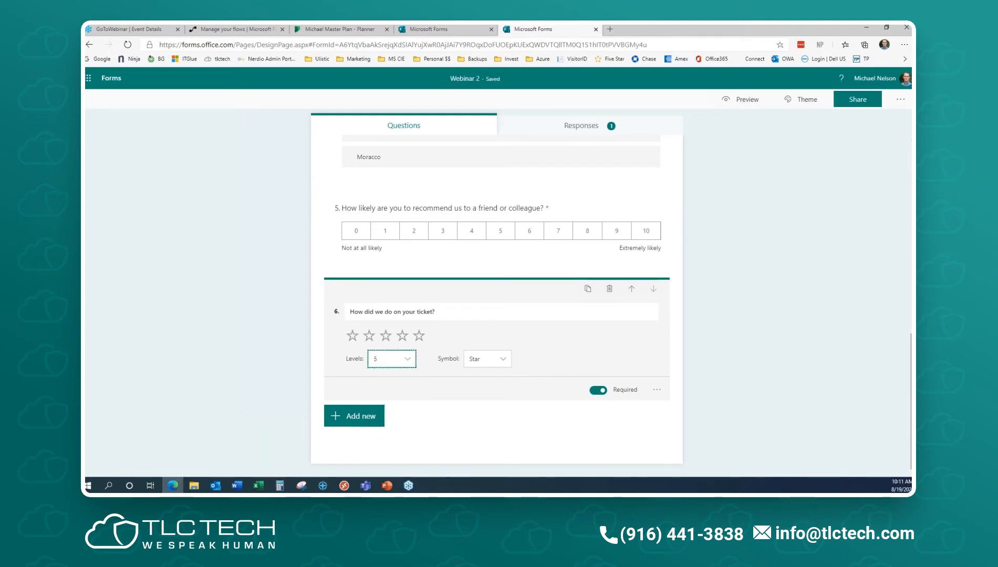
# - Switch question 6's rating symbol to Number, then back to Star
pyautogui.click(503, 360)
pyautogui.click(490, 377)
pyautogui.click(498, 359)
pyautogui.click(493, 395)
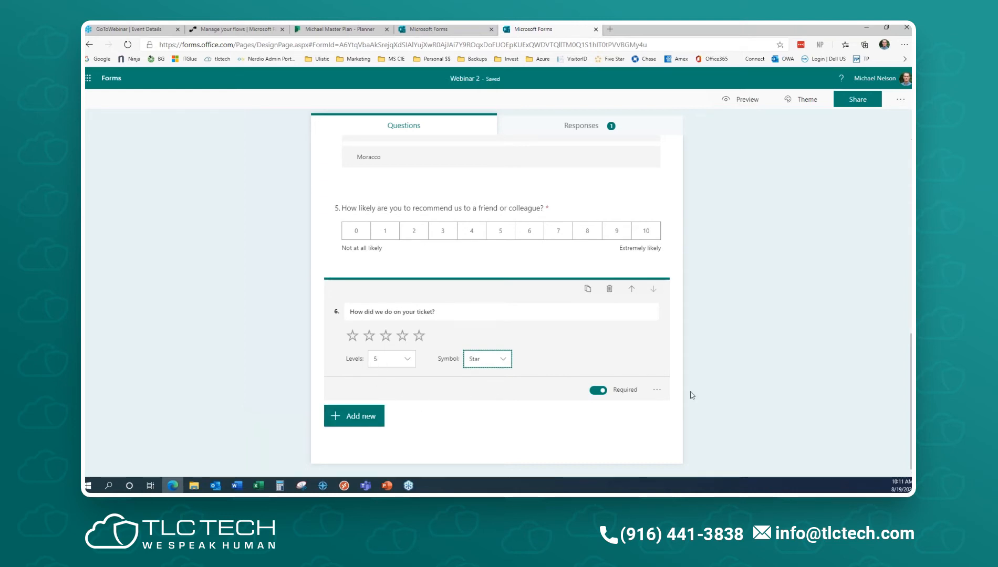
pyautogui.click(656, 390)
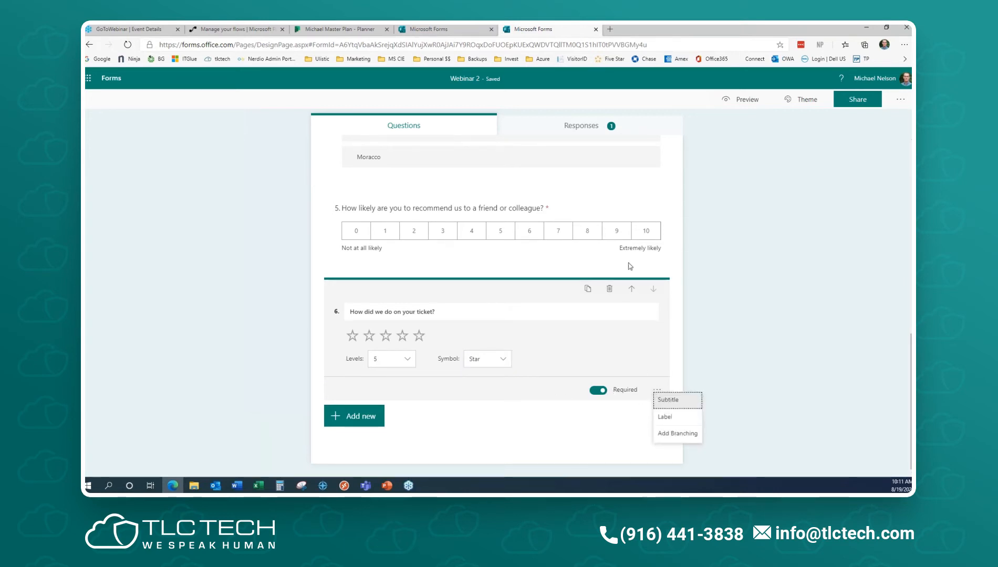
# - Add the subtitle 'The last ticket completed.' under question 6, then preview Webinar 2
pyautogui.click(666, 400)
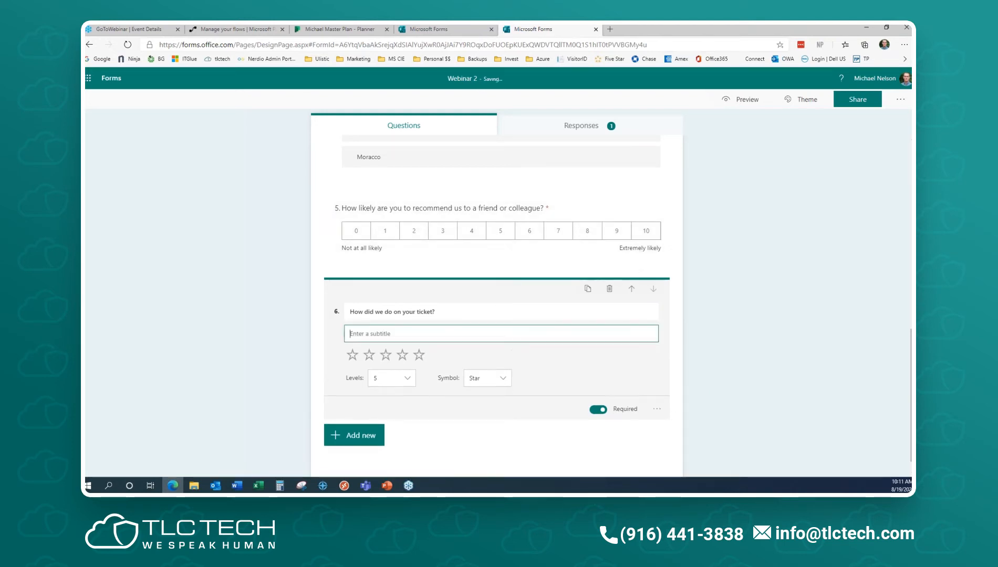
pyautogui.write('The last ticket completed.')
pyautogui.press('alt')
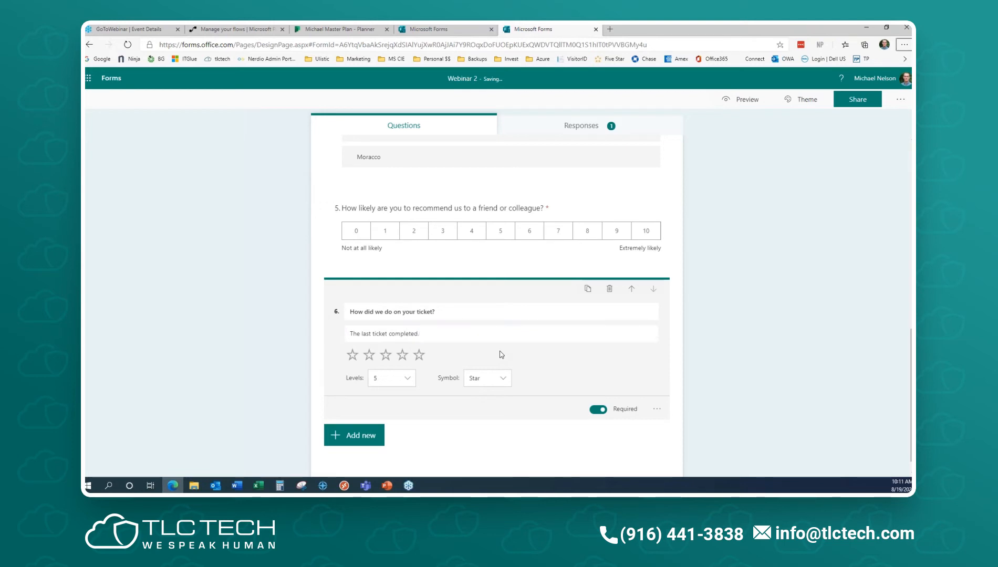
pyautogui.scroll(10, 635, 322)
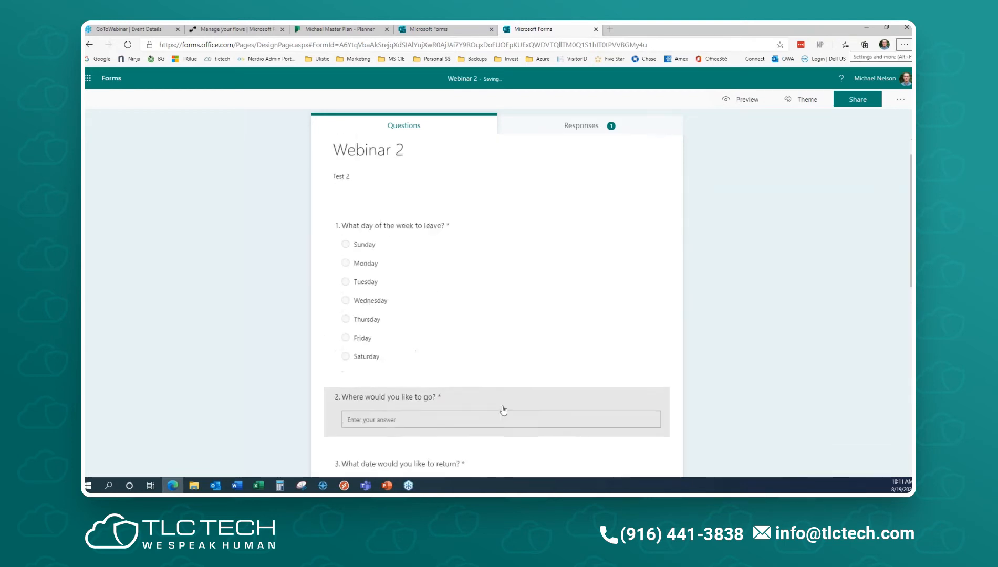
pyautogui.click(752, 100)
# - Rank Paris, Moracco, Fiji, score 9 on the recommendation scale, and give five stars
pyautogui.scroll(-8, 612, 279)
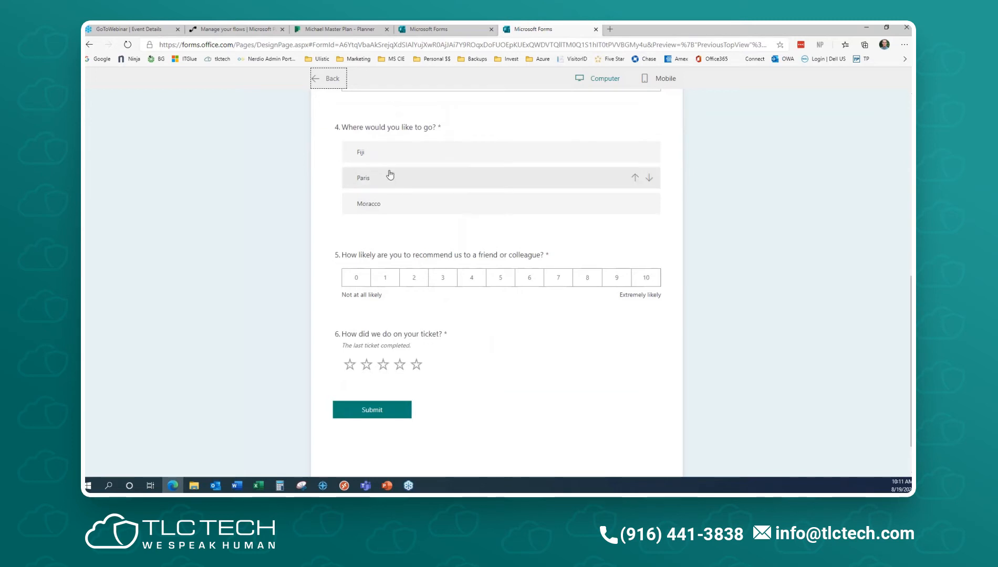
pyautogui.moveTo(388, 173); pyautogui.dragTo(383, 150)
pyautogui.moveTo(383, 207); pyautogui.dragTo(382, 181)
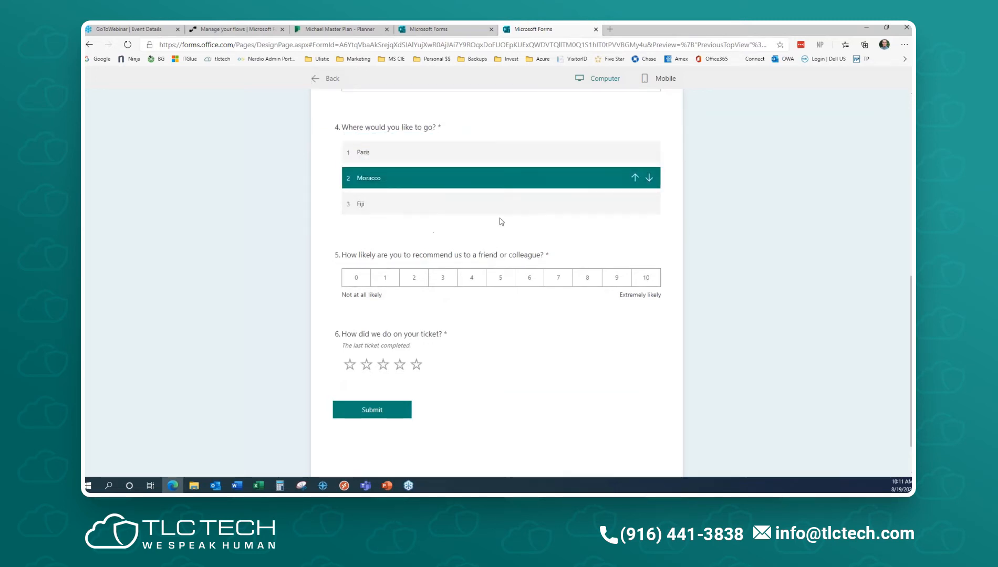
pyautogui.click(616, 277)
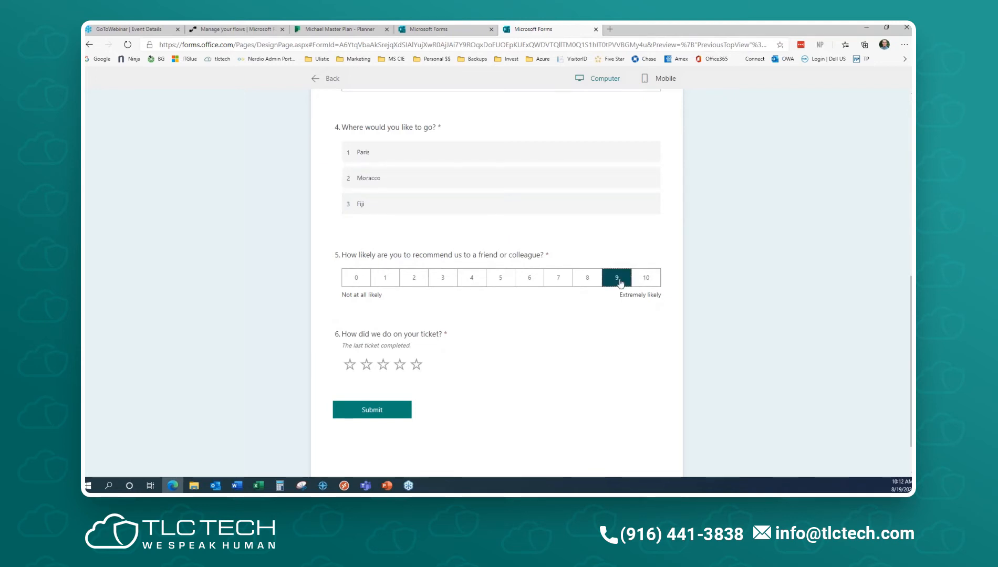
pyautogui.click(418, 366)
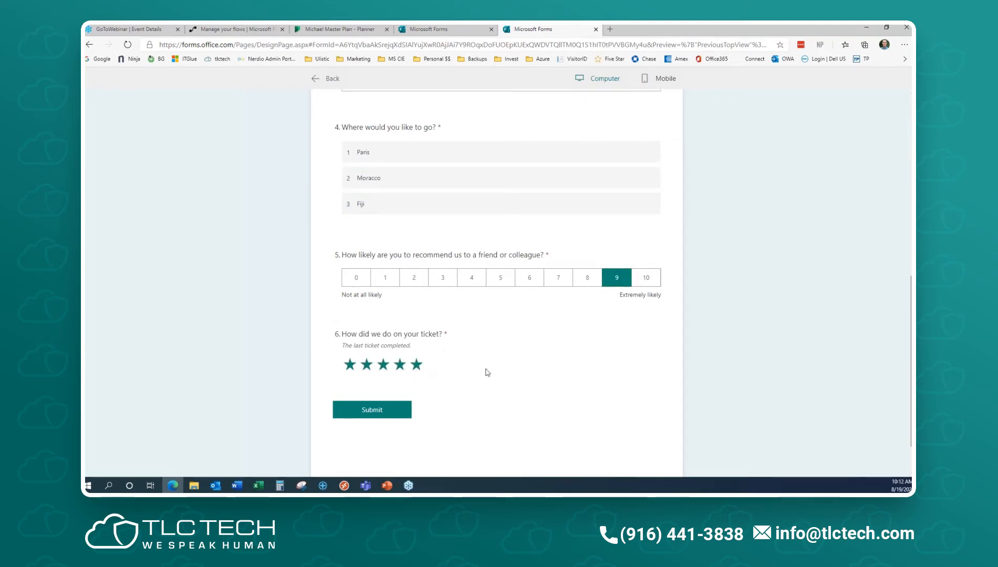
pyautogui.click(354, 414)
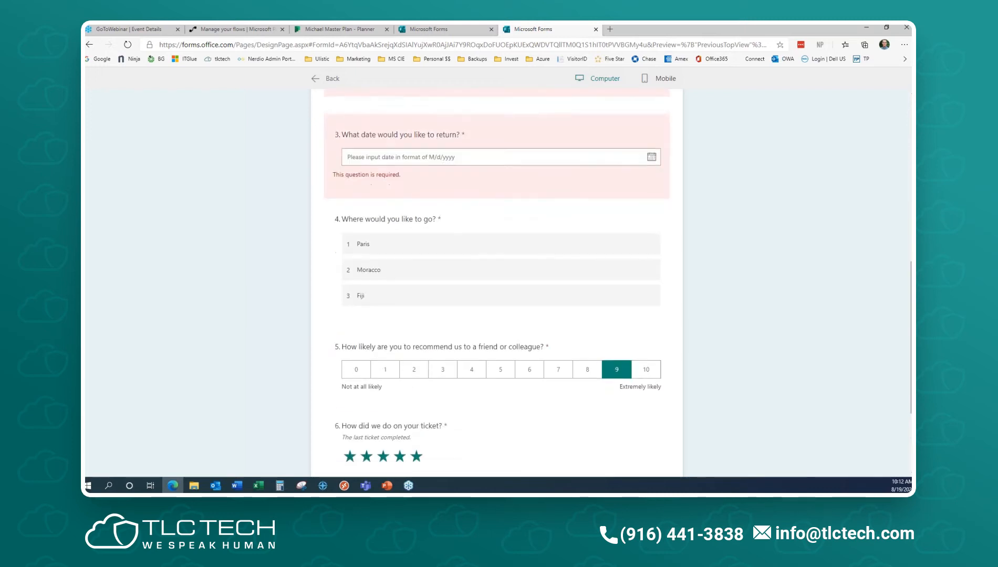
# - Answer Sunday, 'Pa' as destination, return date August 29, submit, and return to editing
pyautogui.scroll(4, 373, 294)
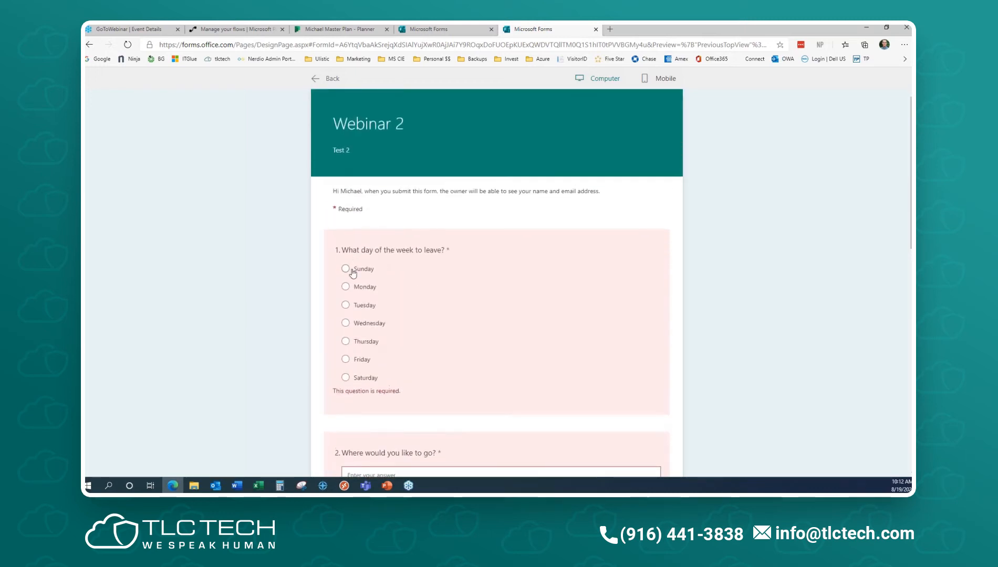
pyautogui.click(350, 269)
pyautogui.scroll(-3, 465, 320)
pyautogui.click(414, 266)
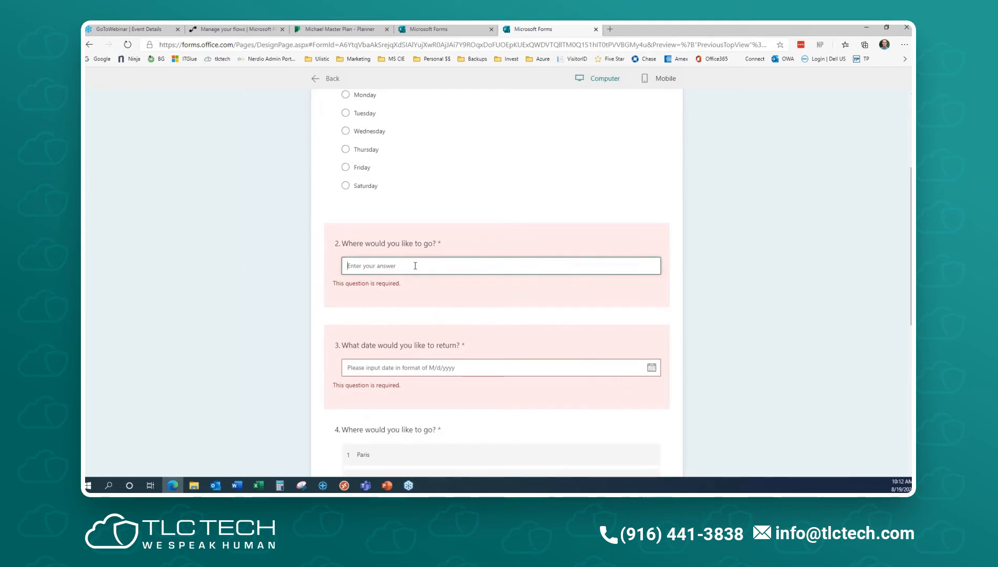
pyautogui.write('Pa')
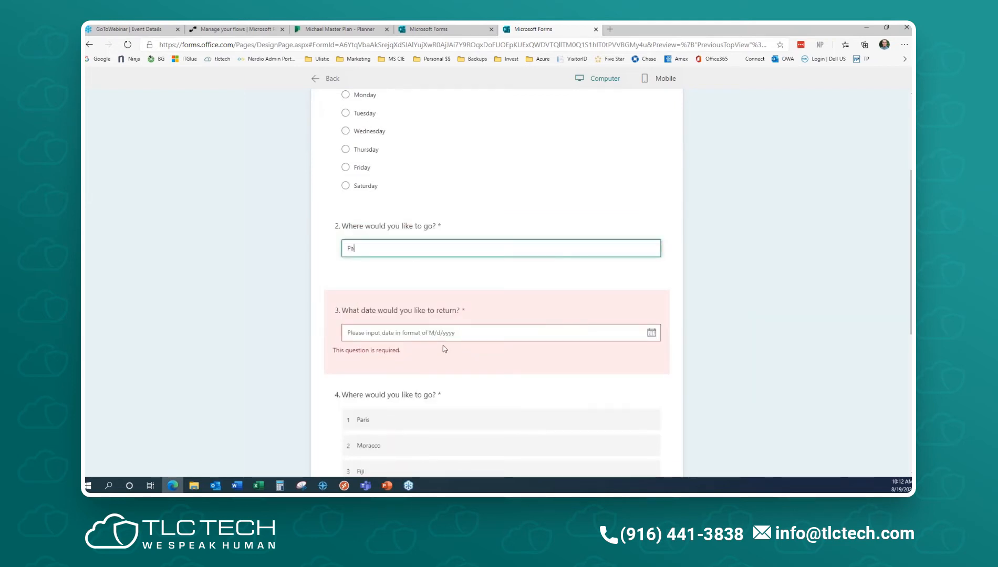
pyautogui.click(652, 332)
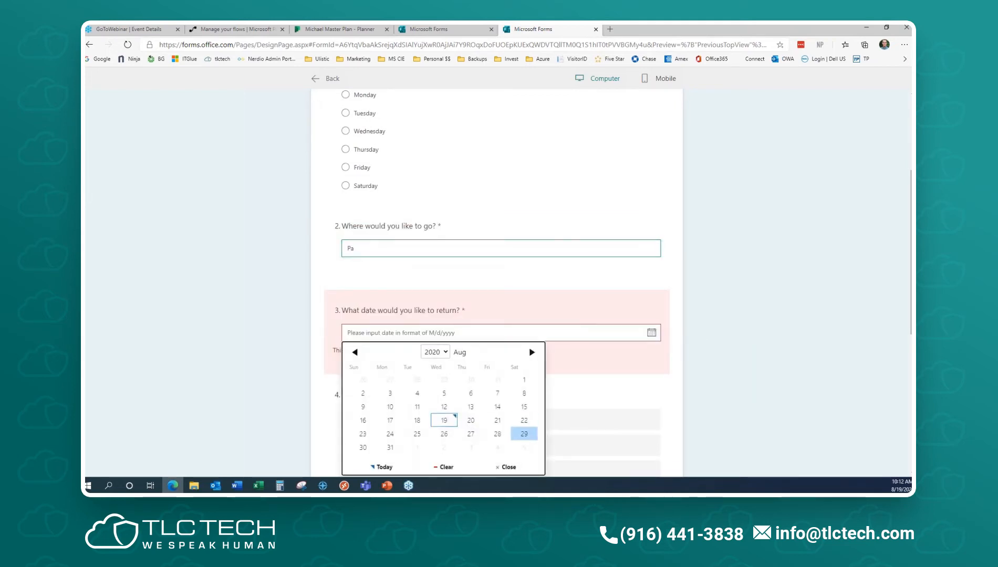
pyautogui.click(523, 436)
pyautogui.scroll(-5, 760, 386)
pyautogui.click(374, 361)
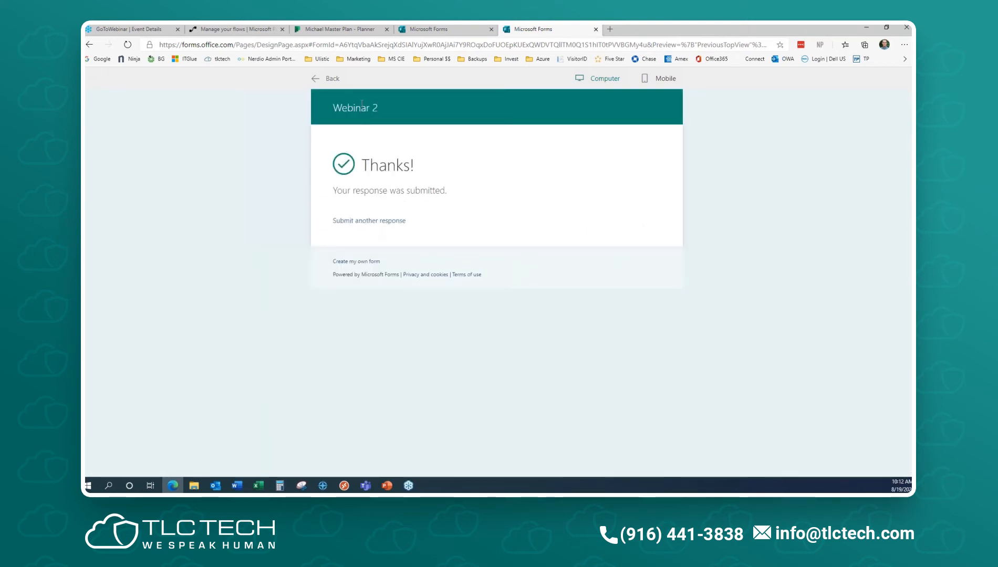
pyautogui.click(331, 78)
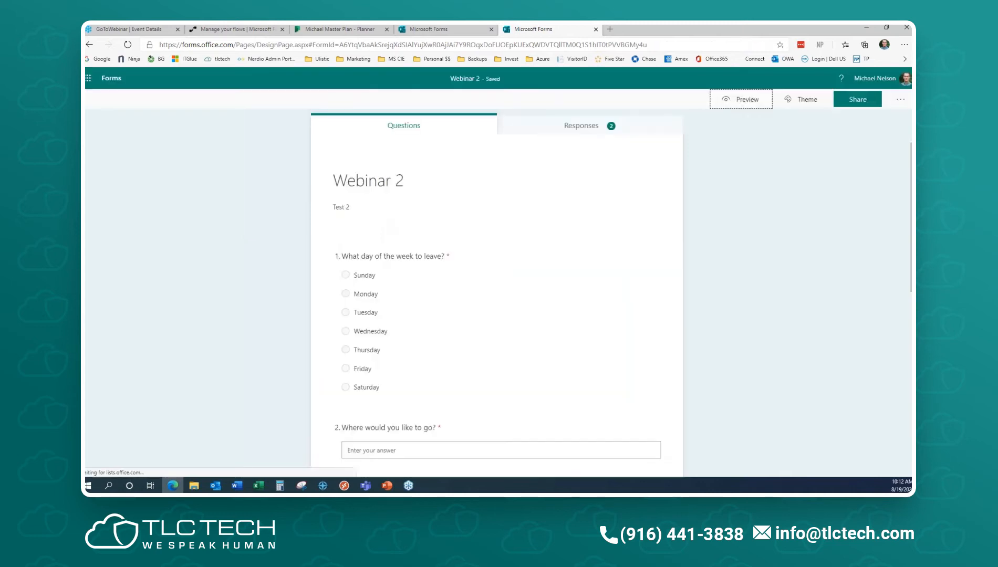
# - Review Webinar 2's response summary: 2 responses, 00:34 average time, Active status, NPS 100
pyautogui.click(598, 125)
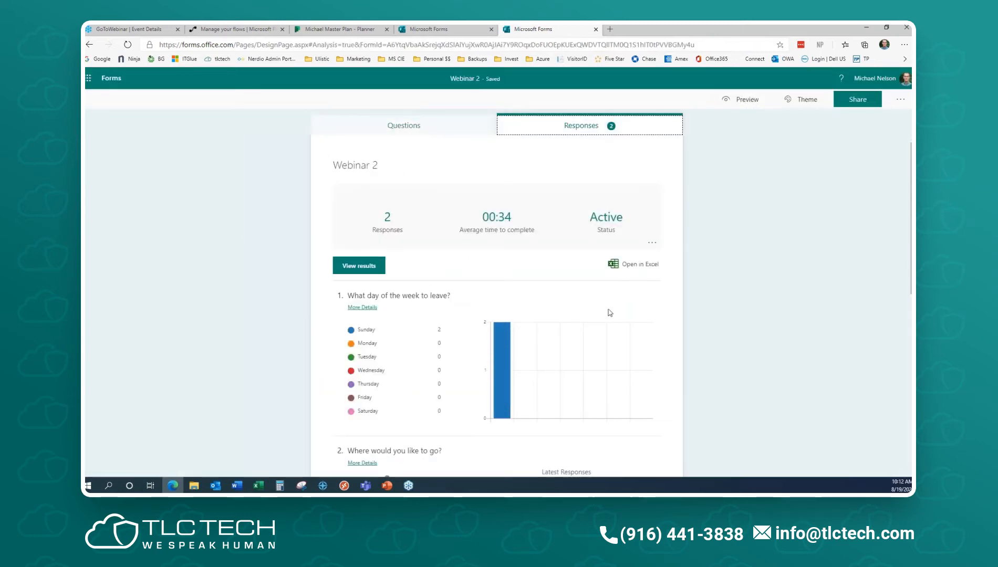
pyautogui.scroll(-5, 610, 313)
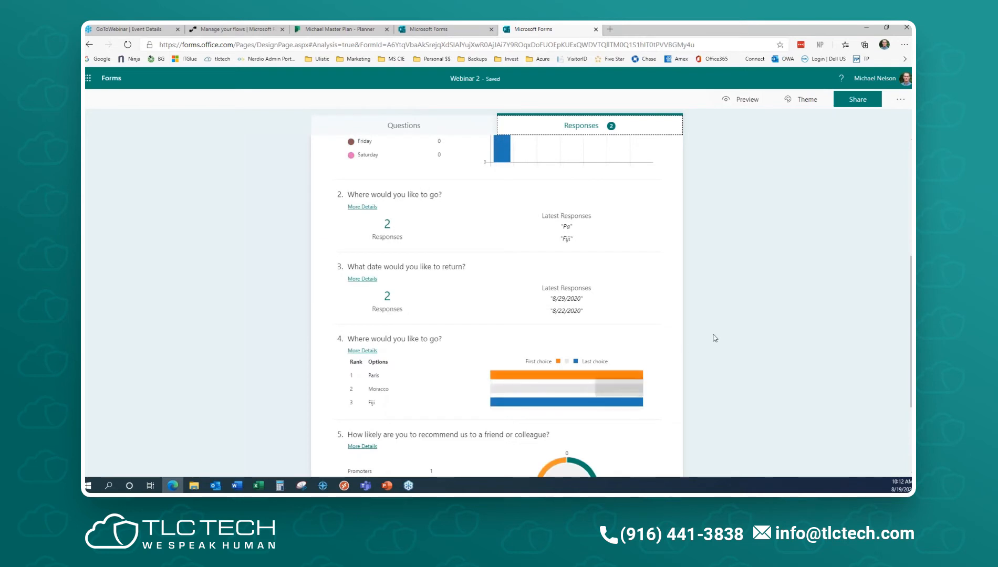
pyautogui.scroll(-2, 702, 345)
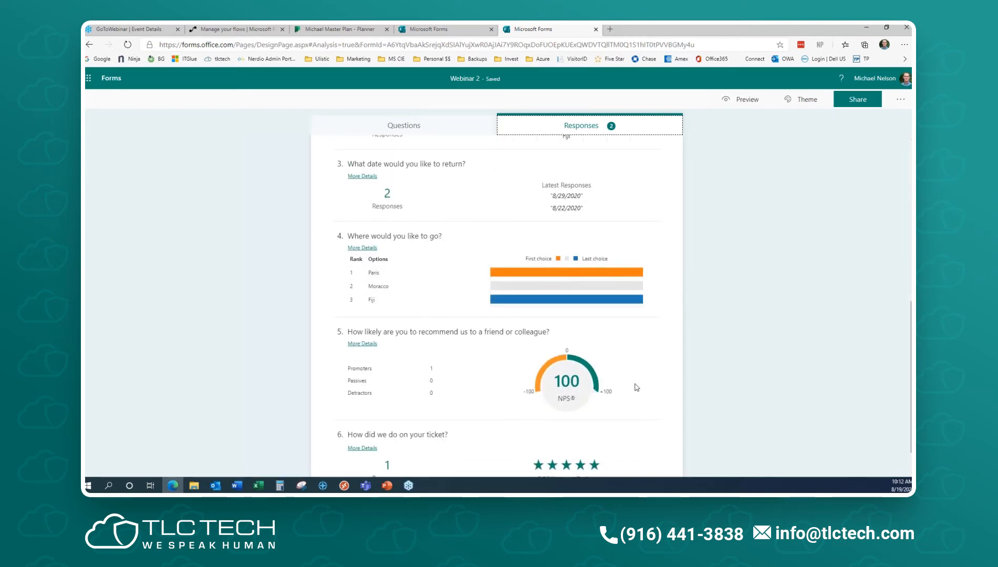
pyautogui.scroll(-1, 662, 349)
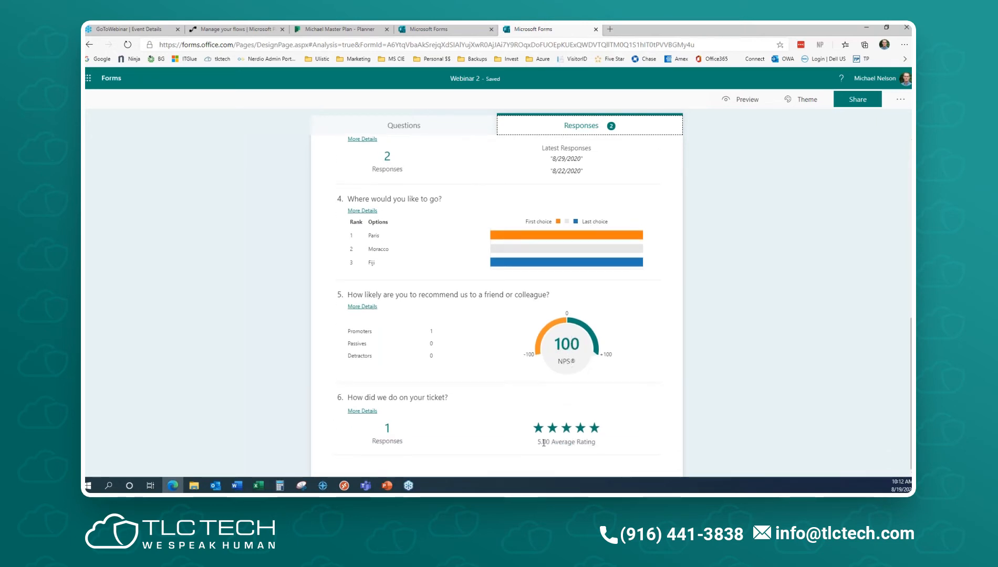
pyautogui.scroll(9, 547, 393)
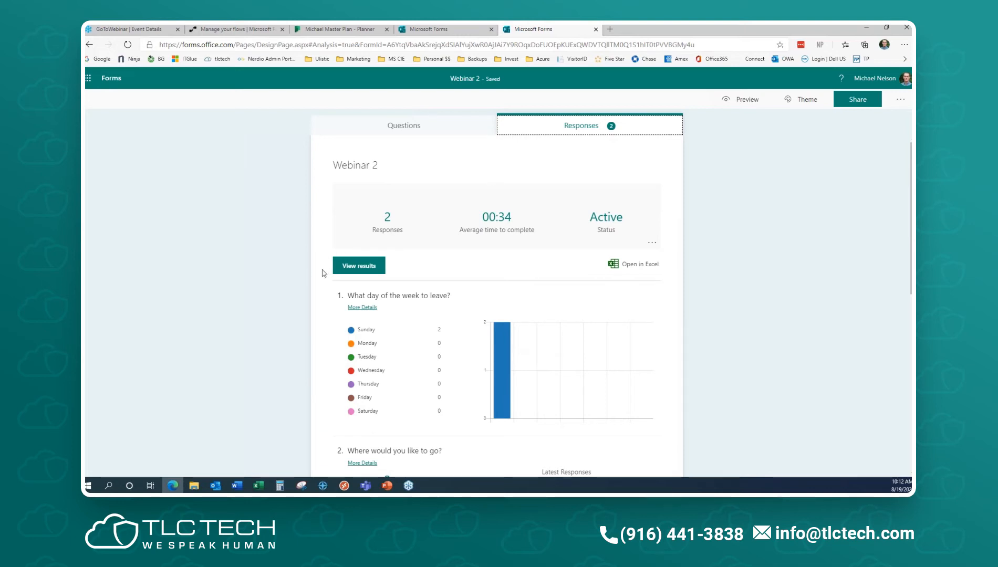
pyautogui.click(655, 244)
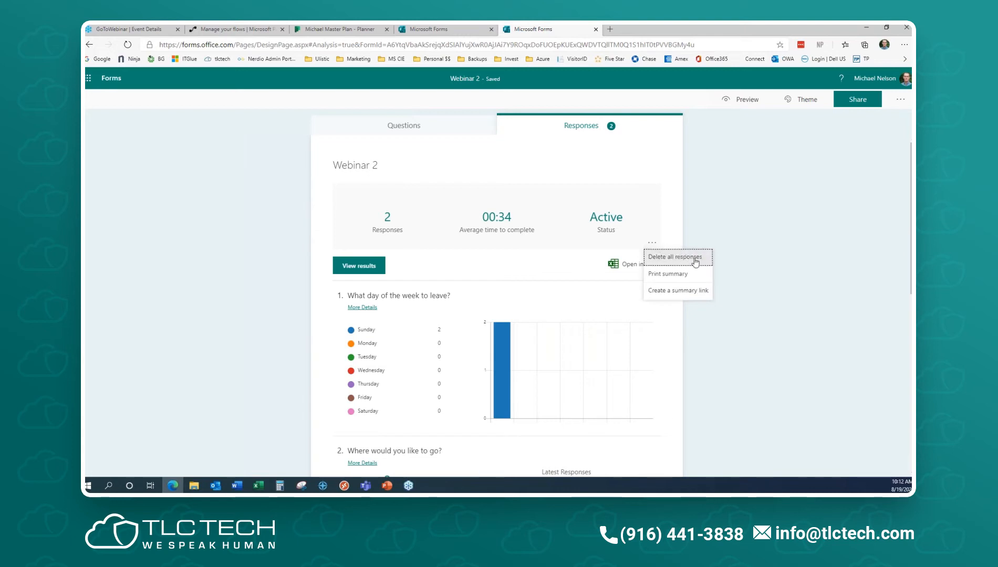
pyautogui.click(687, 274)
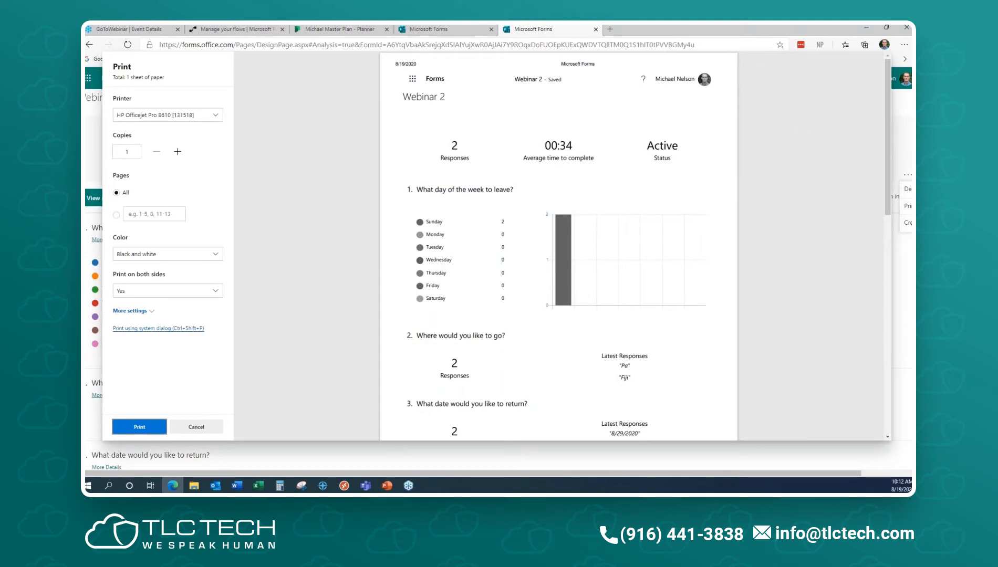
pyautogui.click(194, 426)
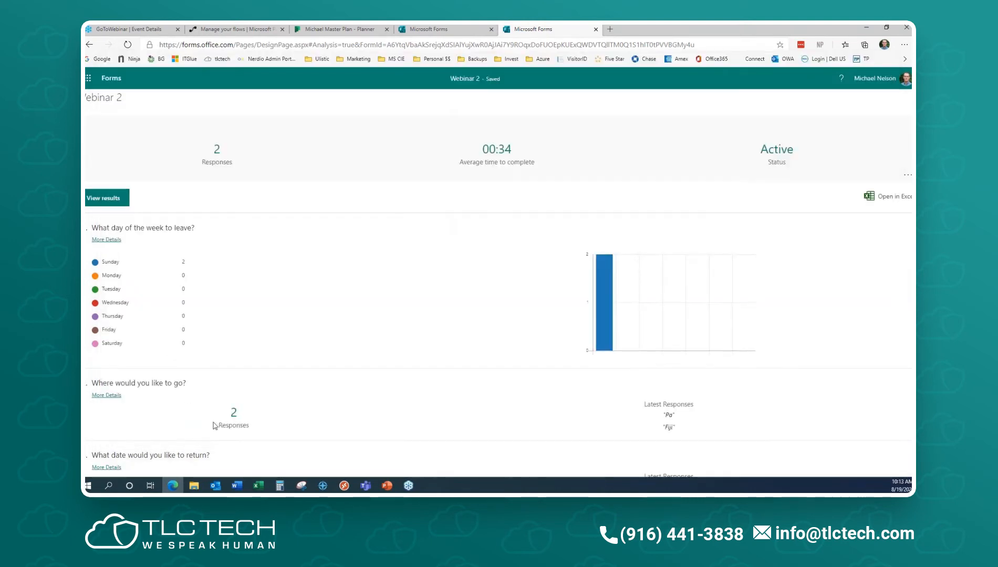
pyautogui.click(109, 78)
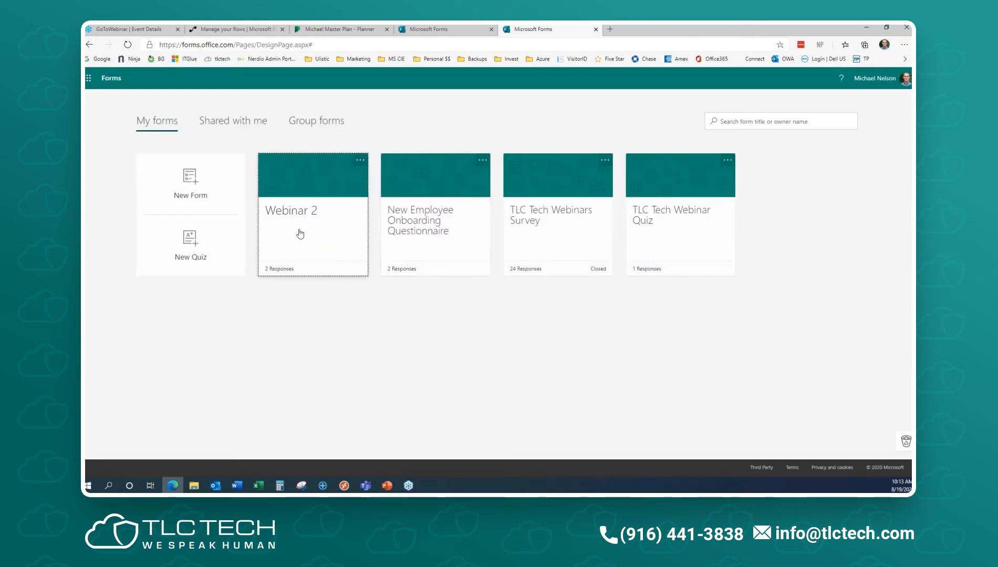
pyautogui.click(300, 234)
pyautogui.click(594, 129)
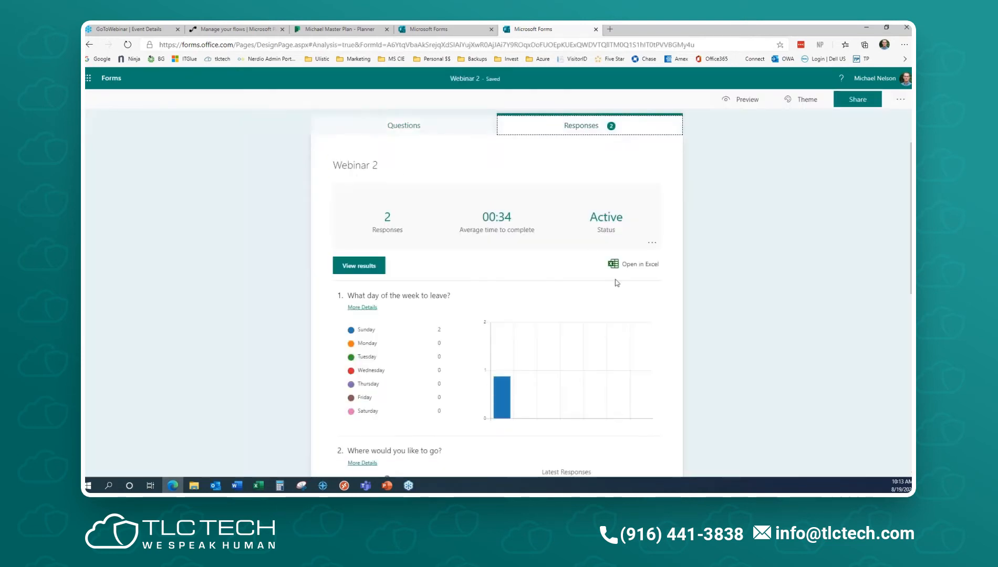
# - Delete all of Webinar 2's responses and confirm the permanent deletion
pyautogui.click(652, 245)
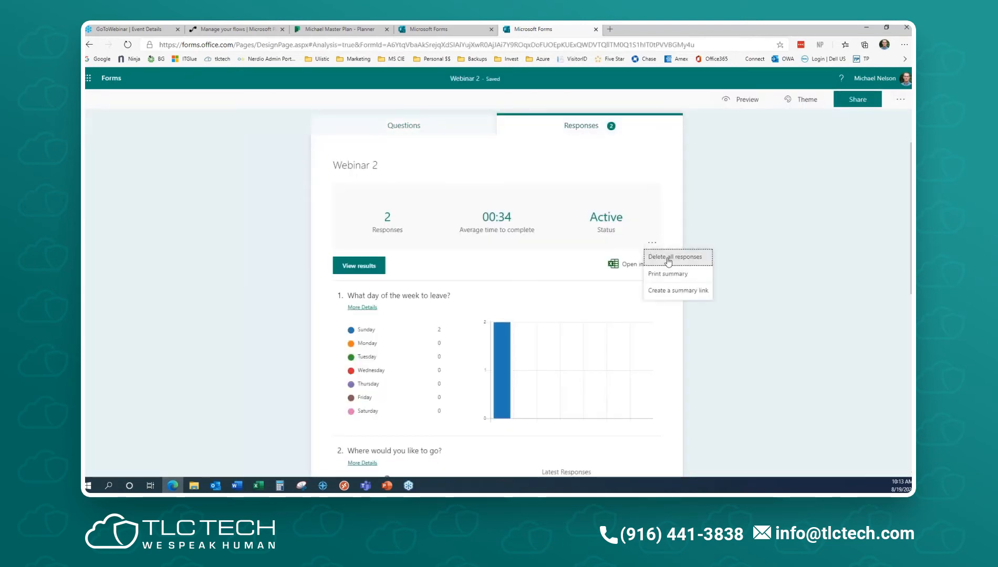
pyautogui.click(668, 259)
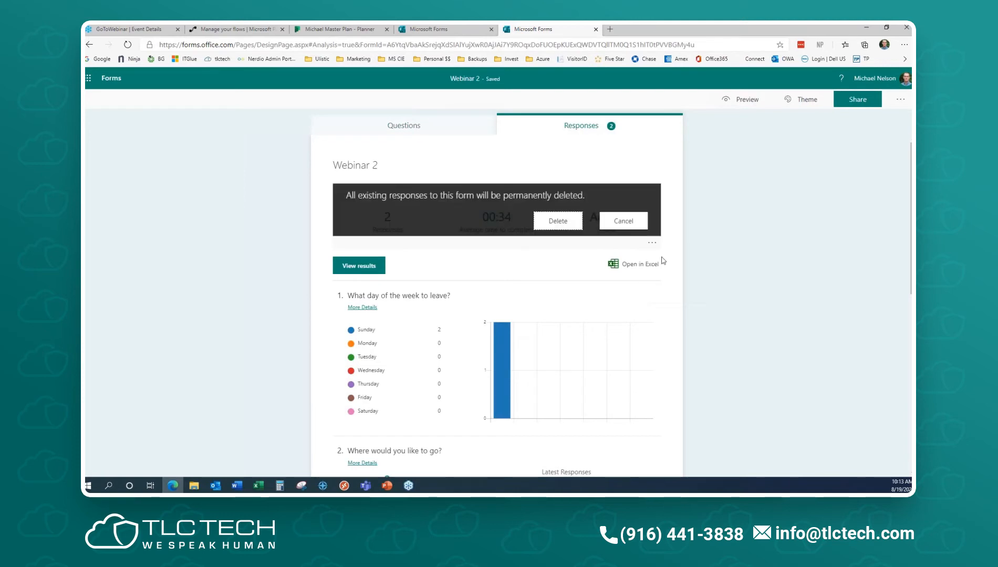
pyautogui.click(558, 221)
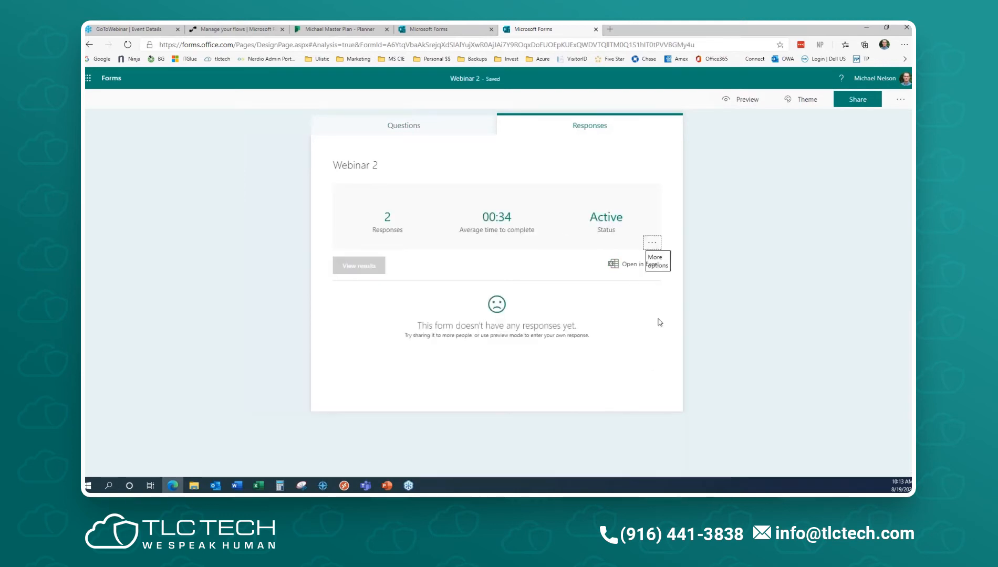
# - Revisit the Responses summary to confirm 0 responses and 00:00 average time
pyautogui.click(392, 126)
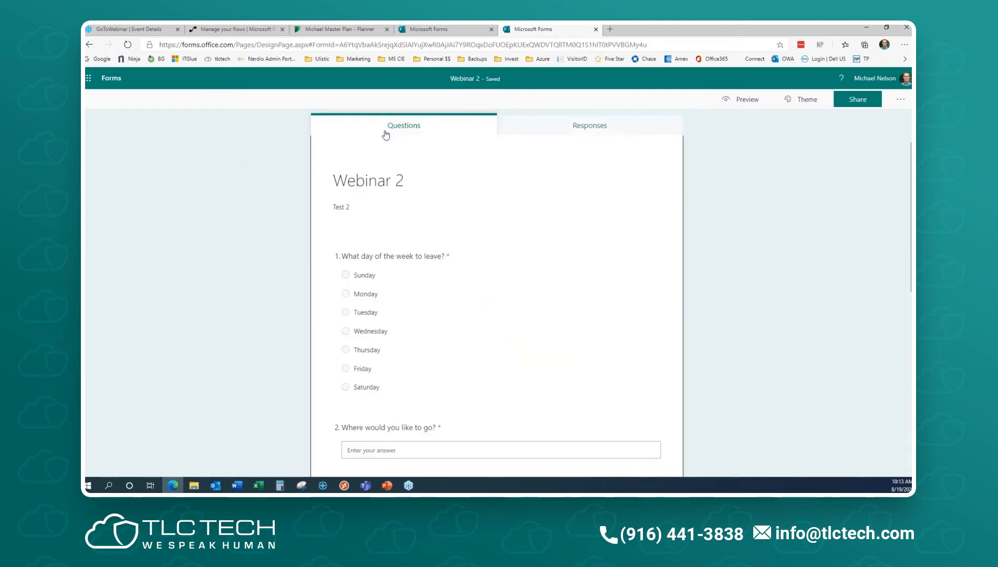
pyautogui.scroll(-5, 533, 260)
pyautogui.scroll(-3, 532, 263)
pyautogui.scroll(3, 531, 211)
pyautogui.click(551, 130)
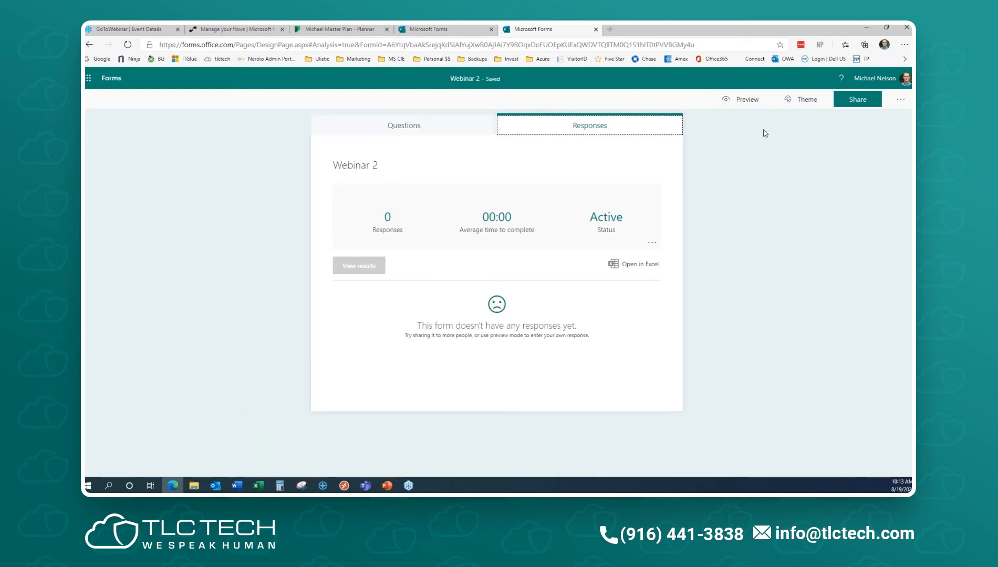
# - Set Webinar 2 to 'Anyone with the link can respond', copy the link, and return to My forms
pyautogui.click(854, 101)
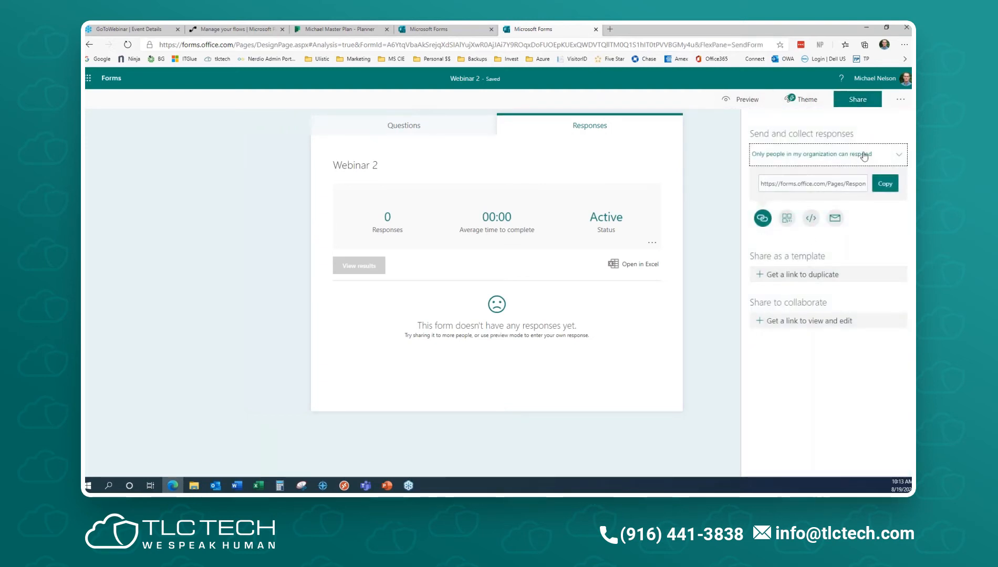
pyautogui.click(897, 157)
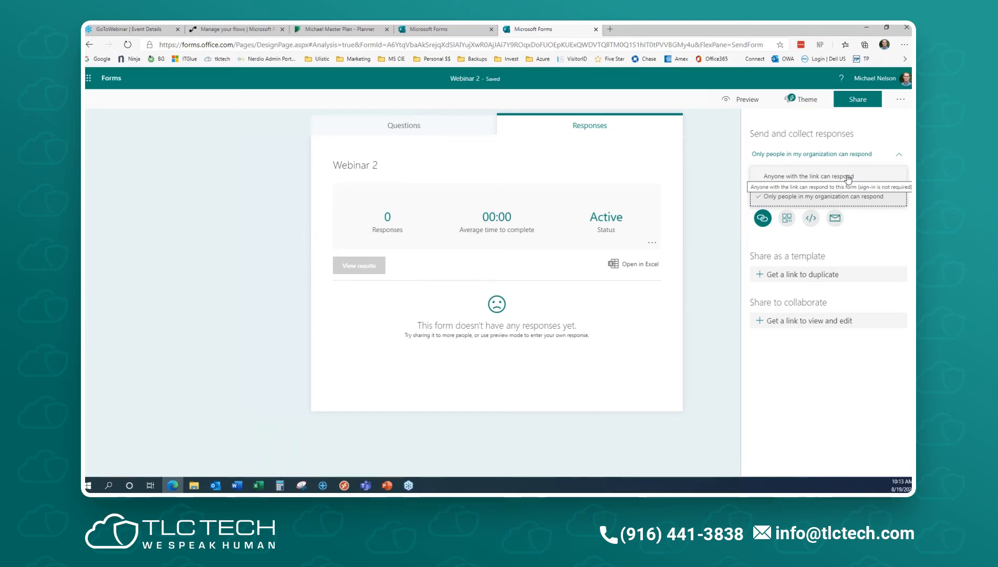
pyautogui.click(828, 177)
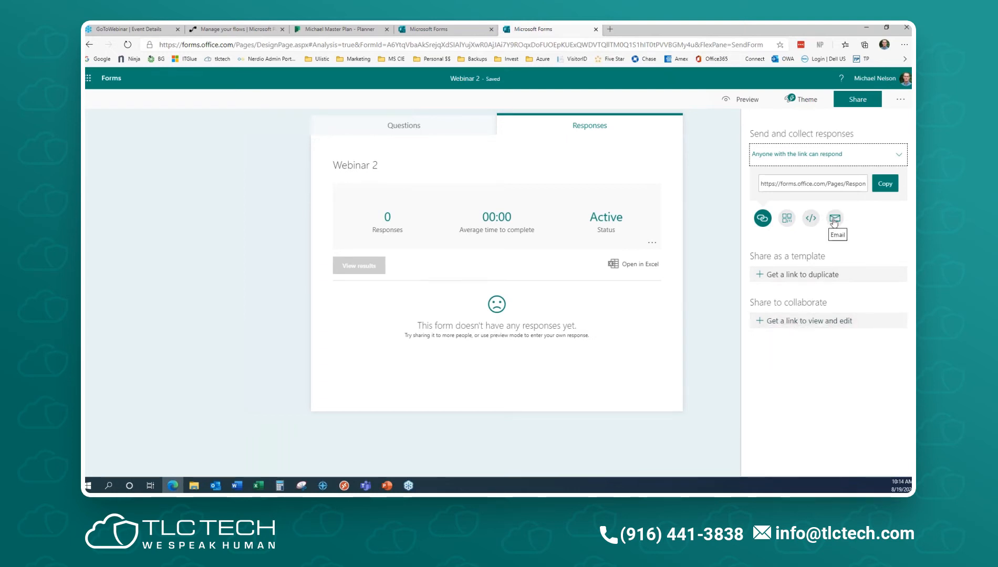
pyautogui.click(886, 185)
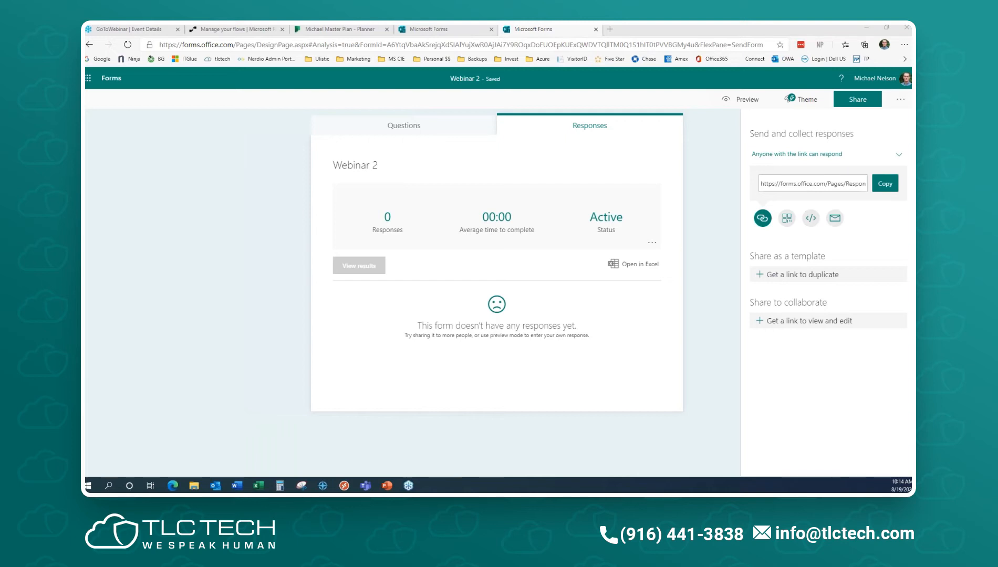
pyautogui.click(111, 78)
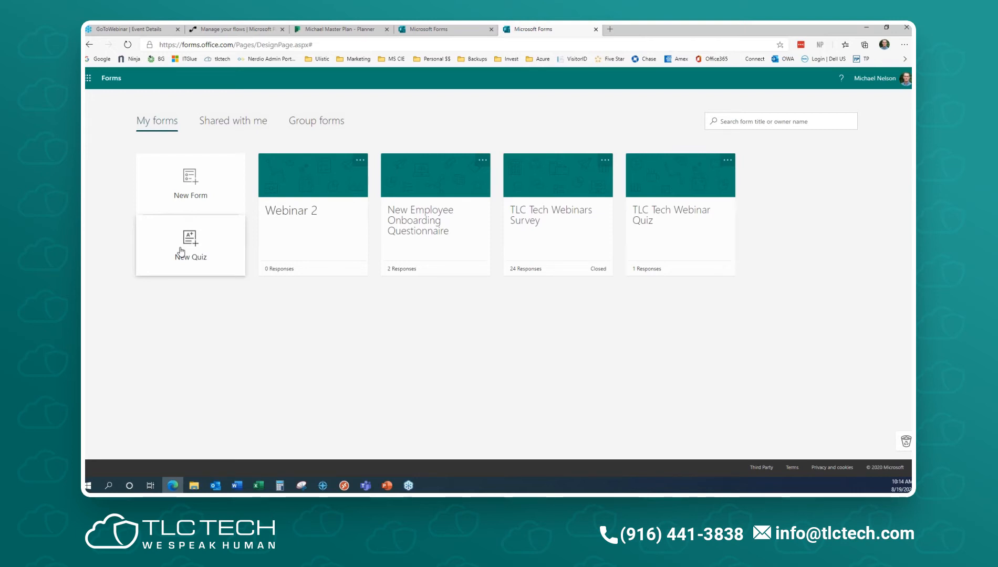
# - Open the TLC Tech Webinar Quiz and select question 1, 'Is this true?', for editing
pyautogui.click(673, 230)
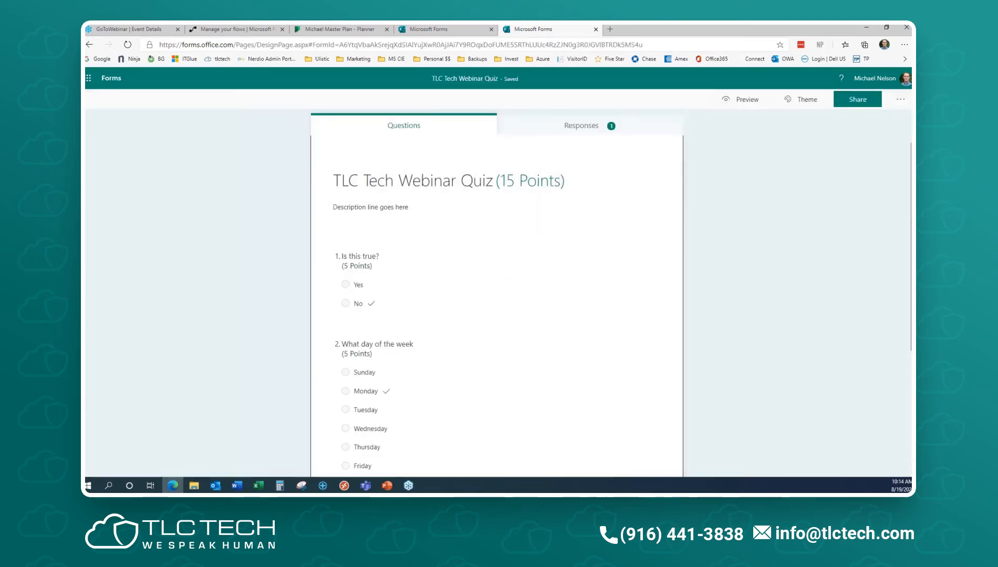
pyautogui.scroll(-2, 415, 193)
pyautogui.click(415, 193)
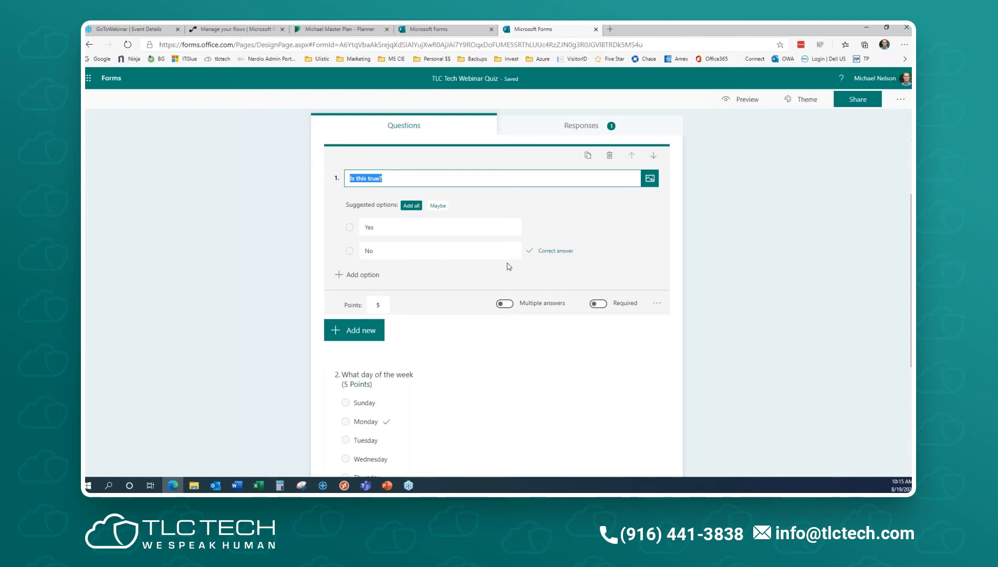
# - Change the points for quiz questions 1 and 2 to 10 each
pyautogui.click(387, 305)
pyautogui.write('10')
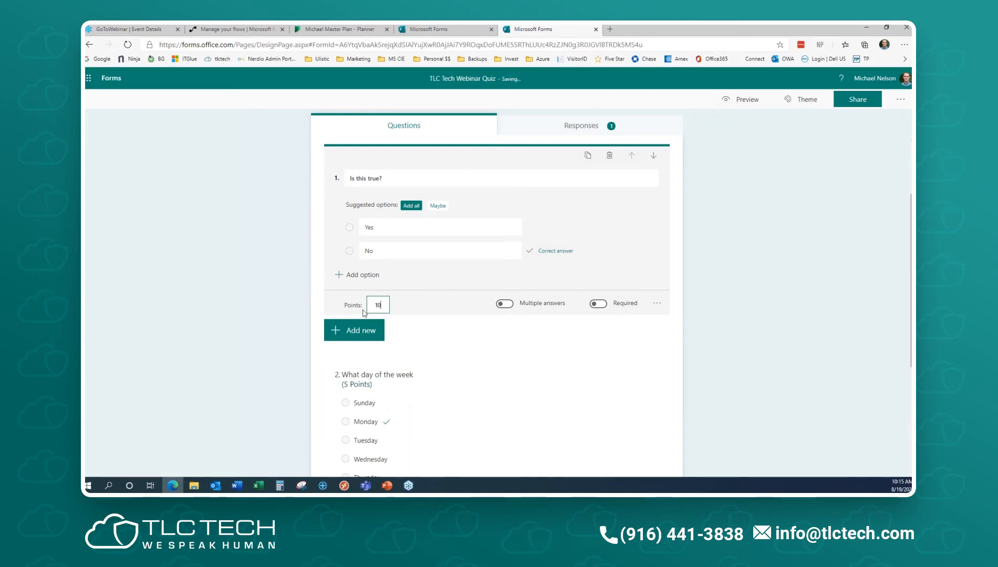
pyautogui.click(644, 408)
pyautogui.scroll(-2, 570, 362)
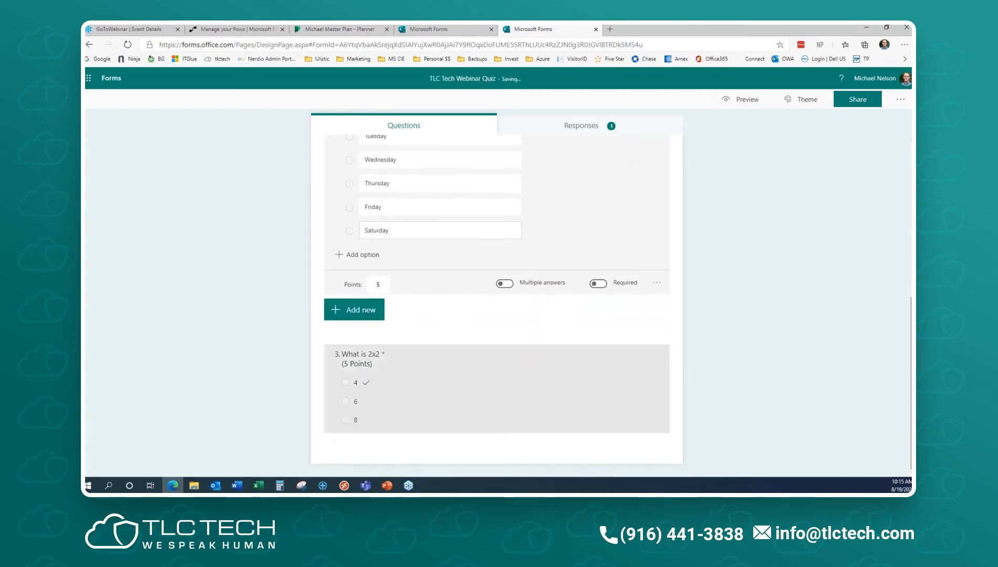
pyautogui.click(377, 285)
pyautogui.write('10')
pyautogui.press('Tab')
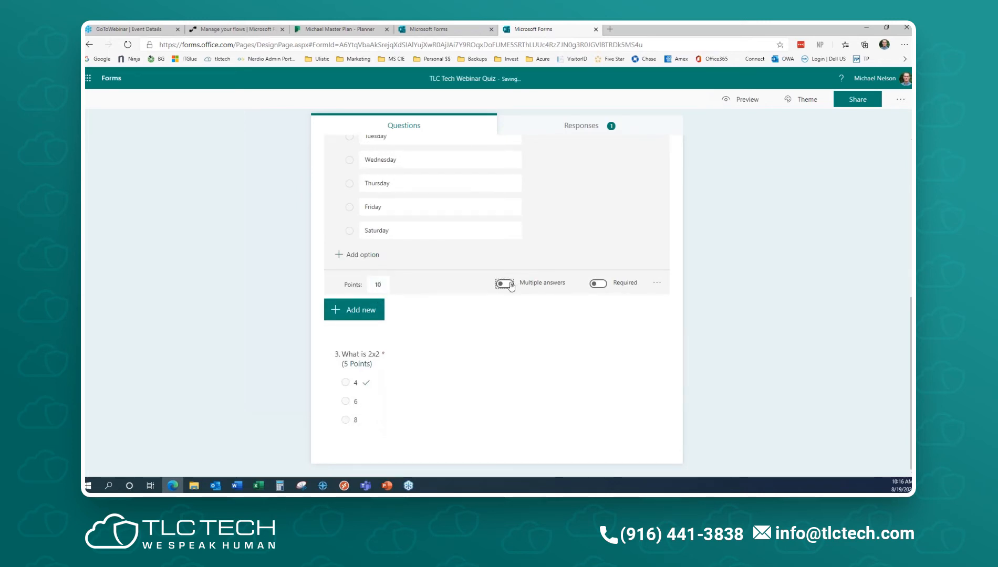
pyautogui.scroll(2, 541, 277)
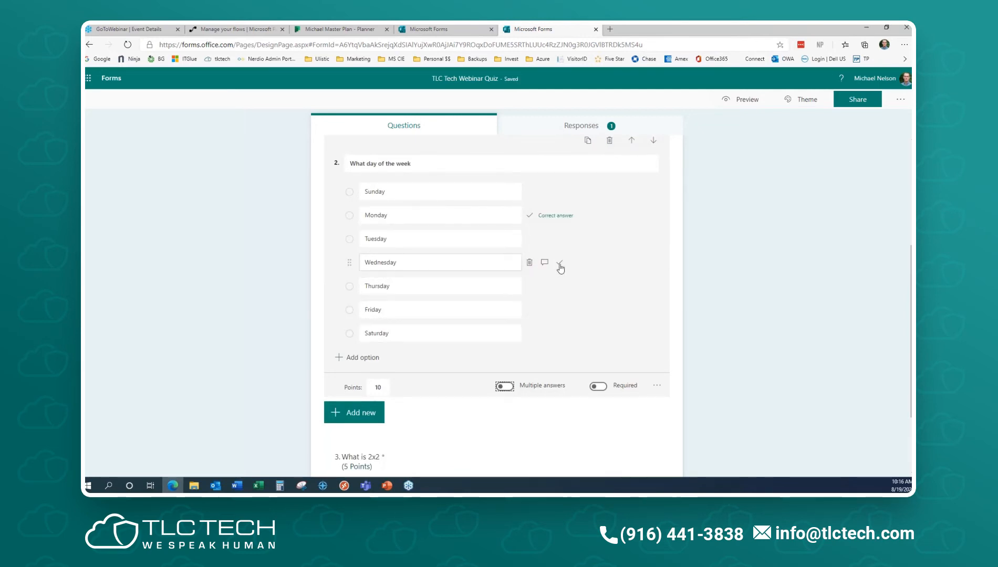
# - Make question 2 required with multiple answers, marking Monday, Wednesday and Thursday correct
pyautogui.click(559, 264)
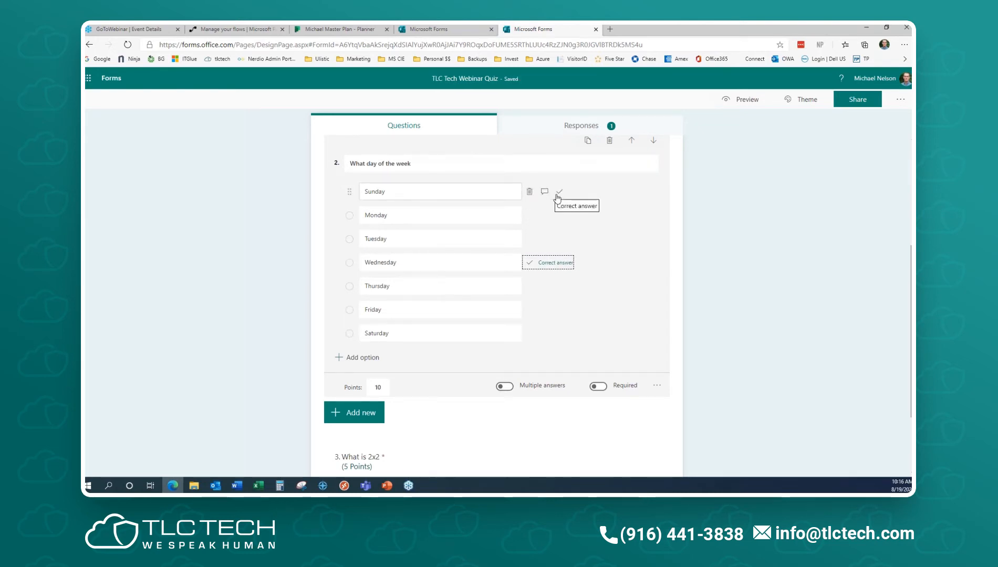
pyautogui.click(506, 387)
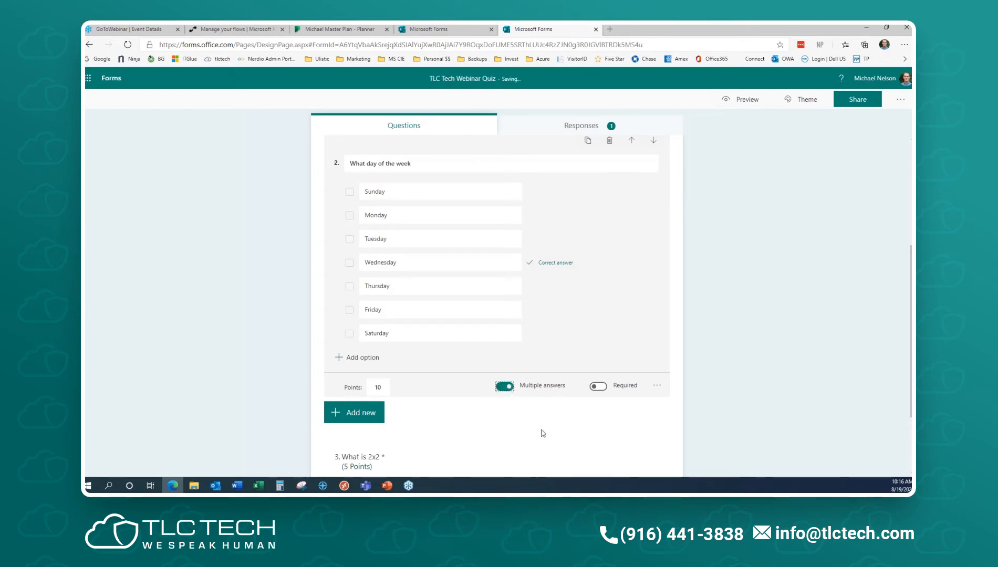
pyautogui.click(559, 286)
pyautogui.click(559, 215)
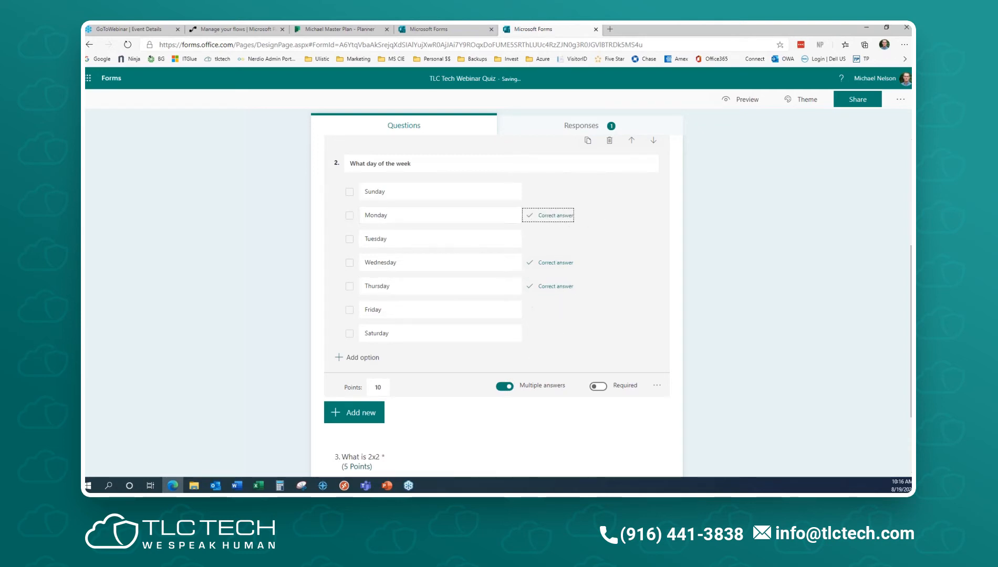
pyautogui.click(598, 386)
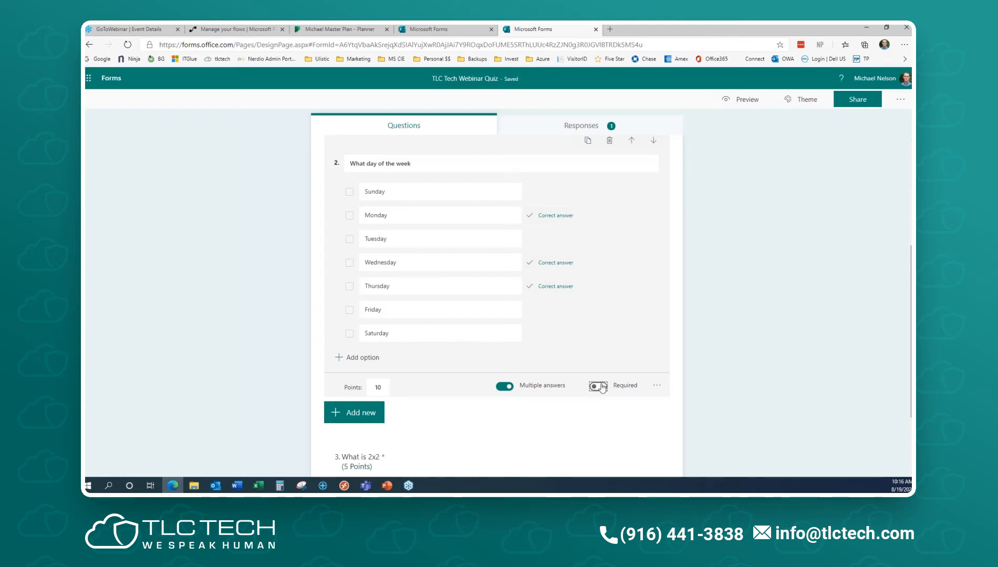
# - Check question 2's extra settings, then select question 3, 'What is 2x2', for editing
pyautogui.click(657, 386)
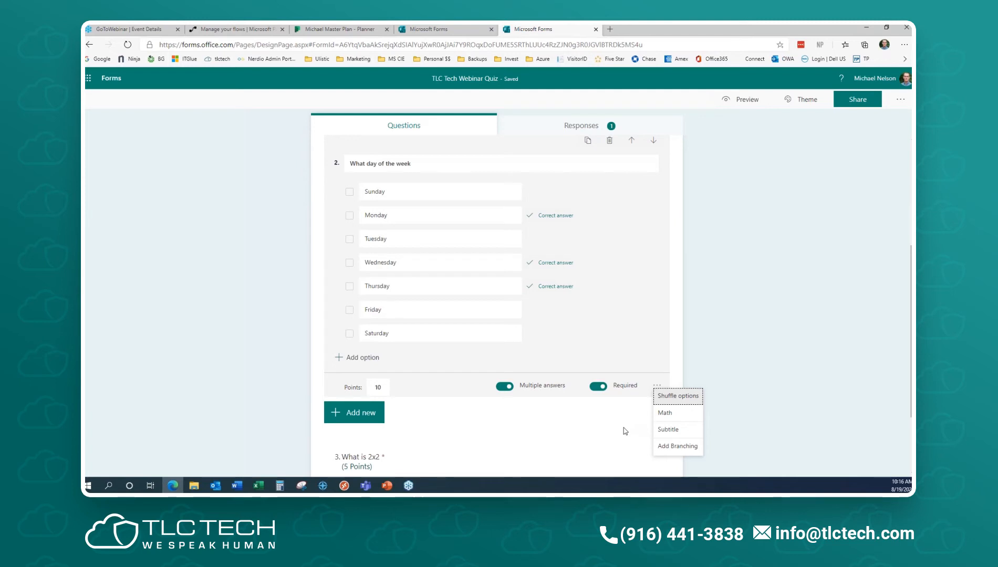
pyautogui.click(735, 369)
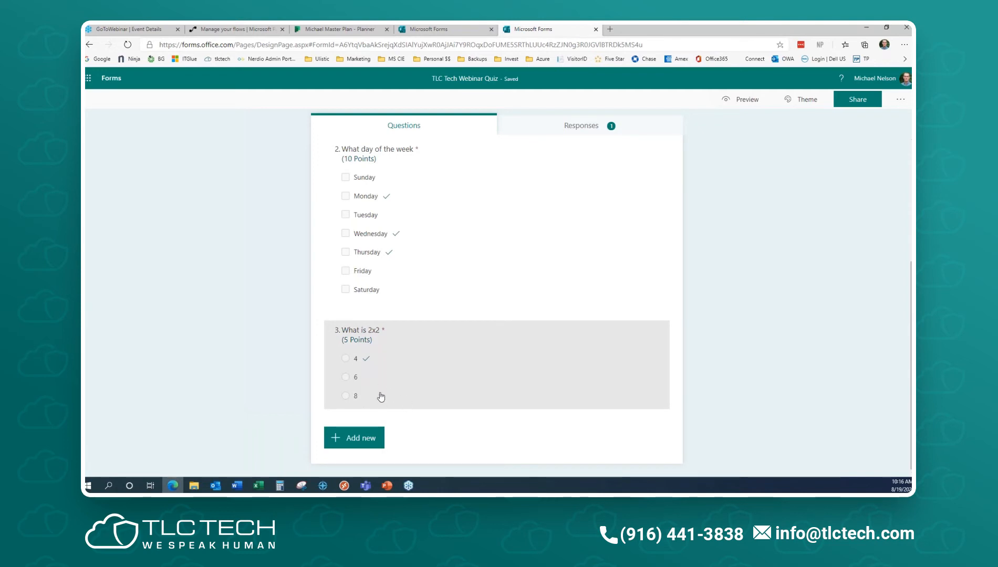
pyautogui.click(410, 376)
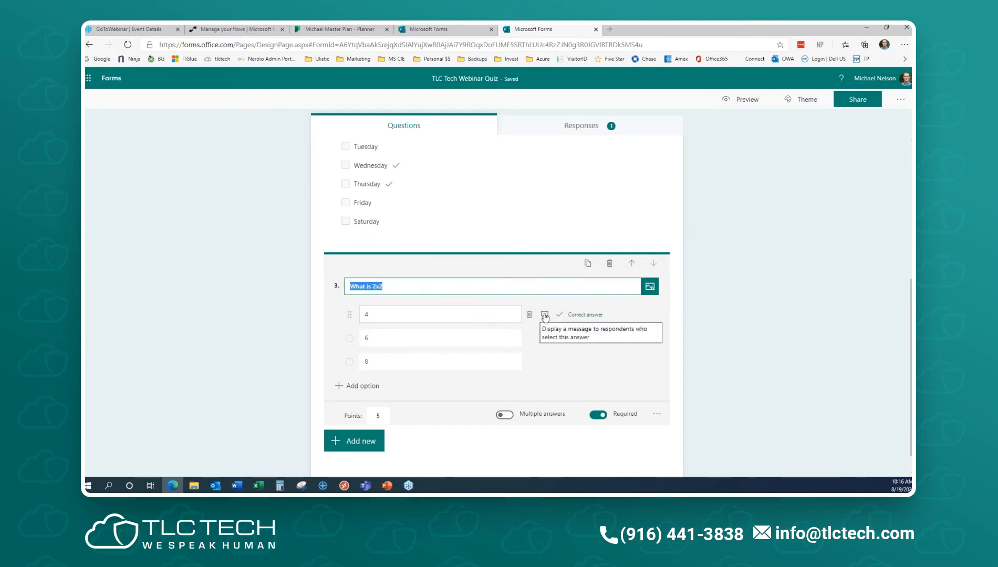
# - Add the feedback message 'You got this right!' to answer 4 of question 3
pyautogui.click(545, 315)
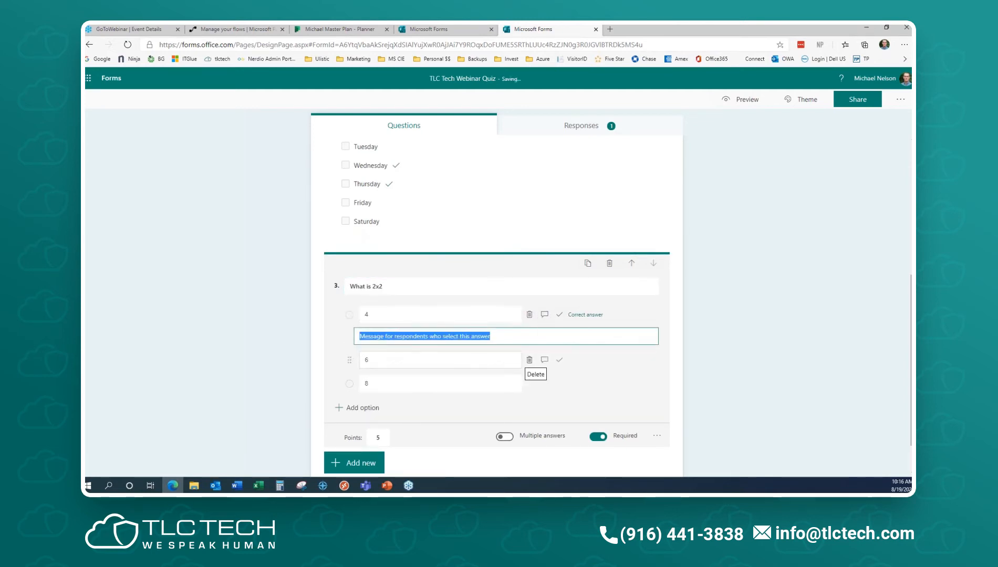
pyautogui.write('Resp')
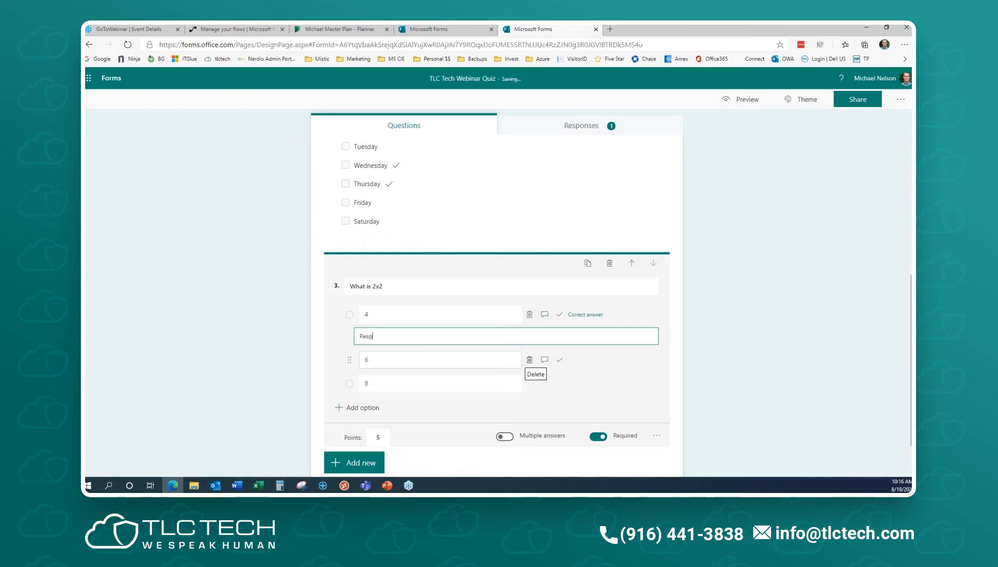
pyautogui.write('ond you')
pyautogui.press('BackSpace')
pyautogui.press('BackSpace')
pyautogui.press('BackSpace')
pyautogui.press('BackSpace')
pyautogui.press('BackSpace')
pyautogui.press('BackSpace')
pyautogui.press('BackSpace')
pyautogui.press('BackSpace')
pyautogui.write('You got this right! :-')
pyautogui.click(751, 379)
pyautogui.scroll(4, 425, 371)
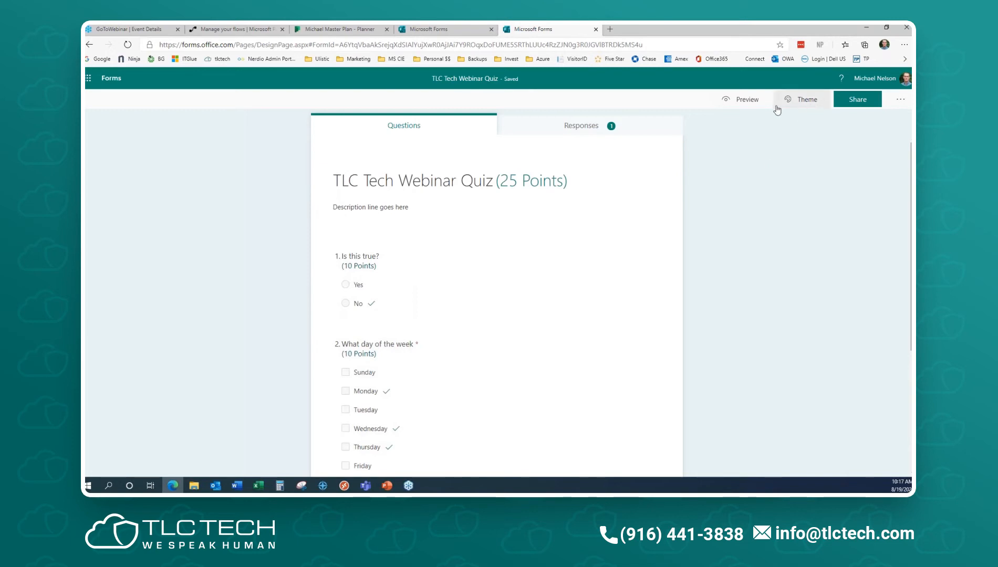
# - Preview the quiz and submit a test response: Yes, Monday and Wednesday, and 4
pyautogui.click(752, 105)
pyautogui.click(345, 261)
pyautogui.scroll(-2, 541, 362)
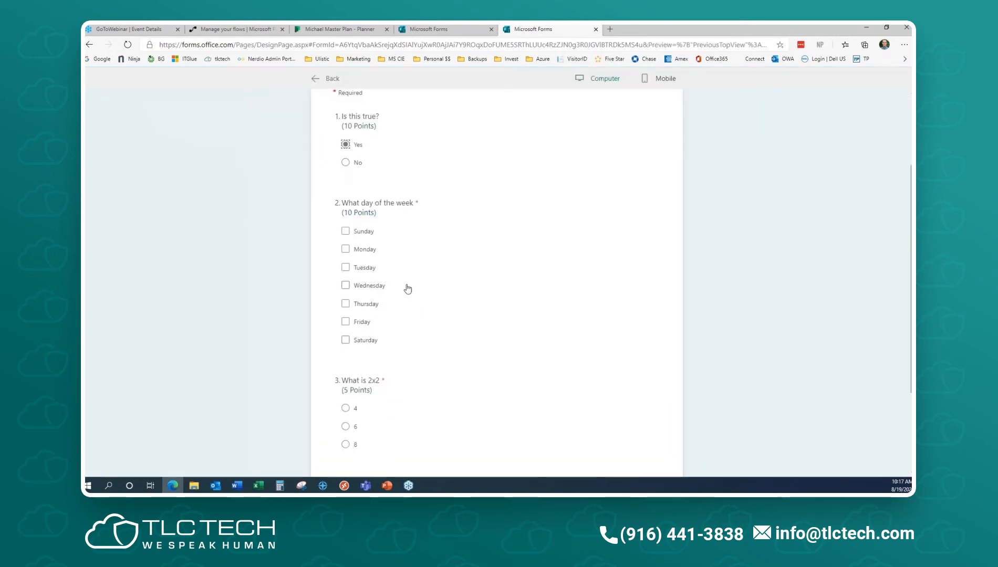
pyautogui.click(345, 249)
pyautogui.click(346, 286)
pyautogui.scroll(-2, 488, 391)
pyautogui.click(346, 292)
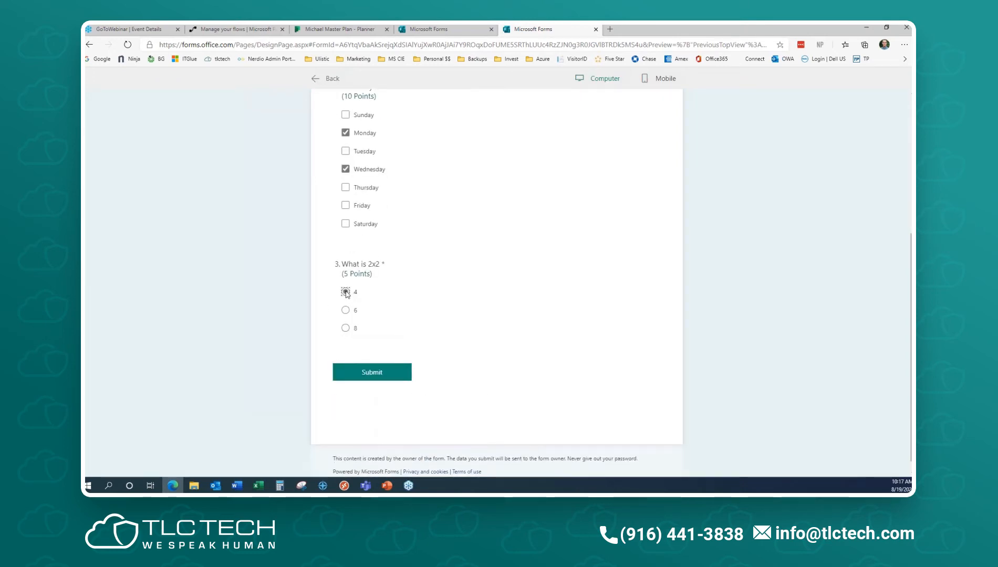
pyautogui.click(383, 373)
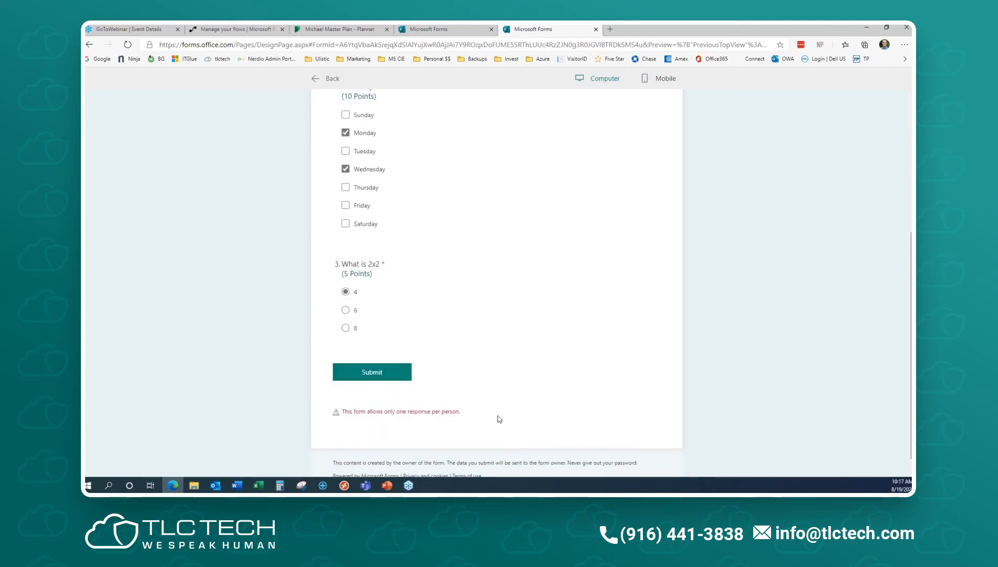
# - Review the one-response-per-person notice and return to the quiz editor
pyautogui.tripleClick(342, 417)
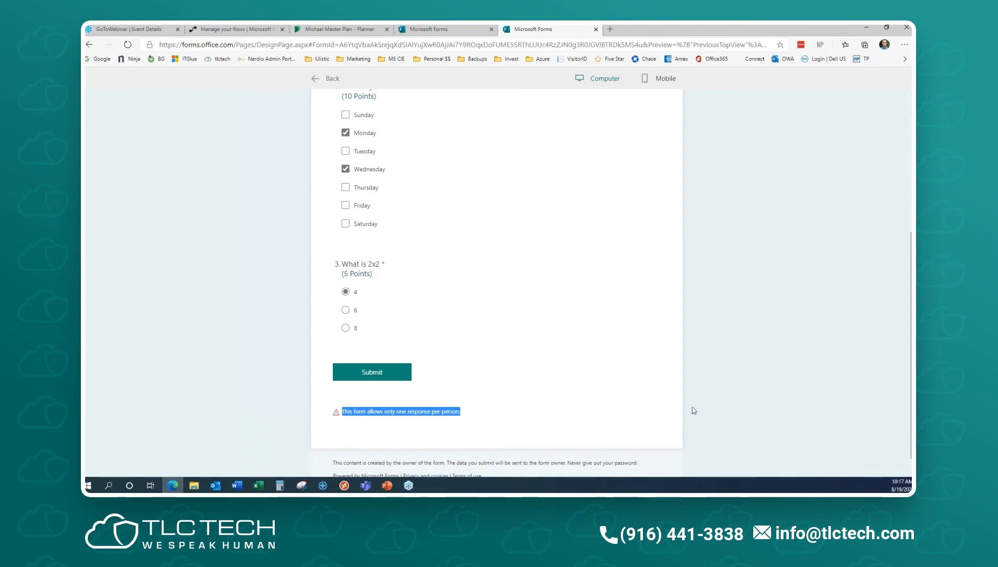
pyautogui.scroll(5, 690, 415)
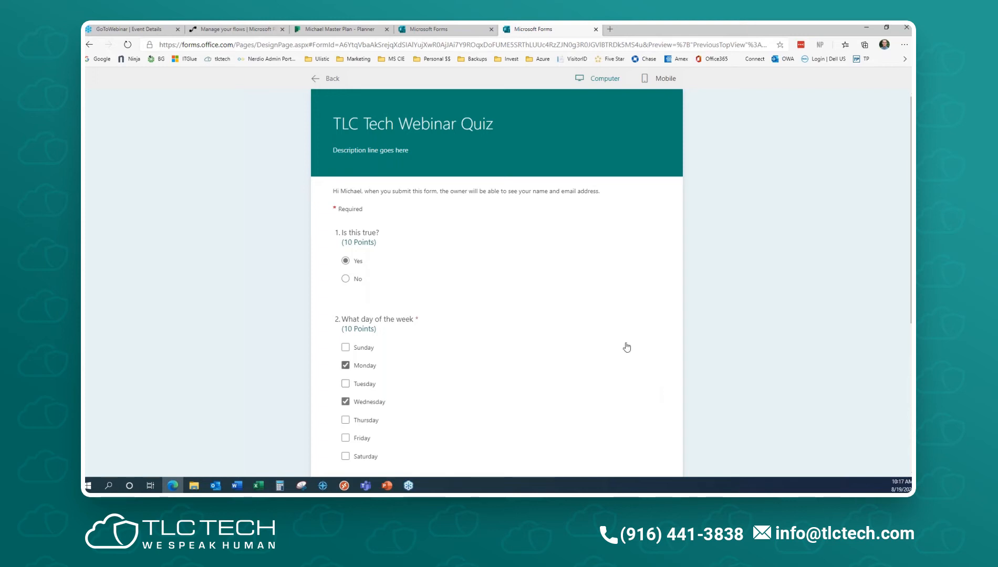
pyautogui.click(329, 78)
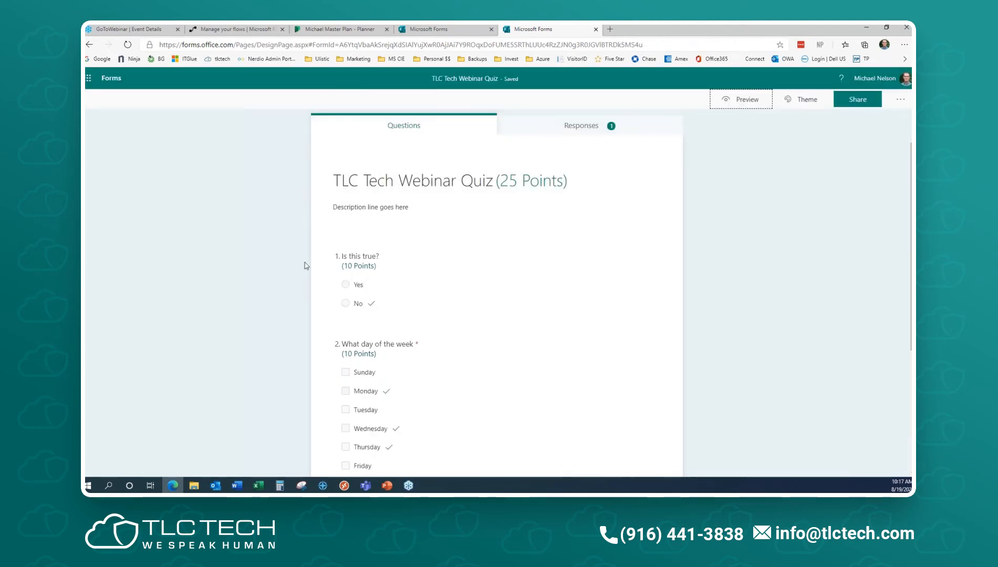
# - Turn off One response per person in the quiz settings
pyautogui.click(901, 101)
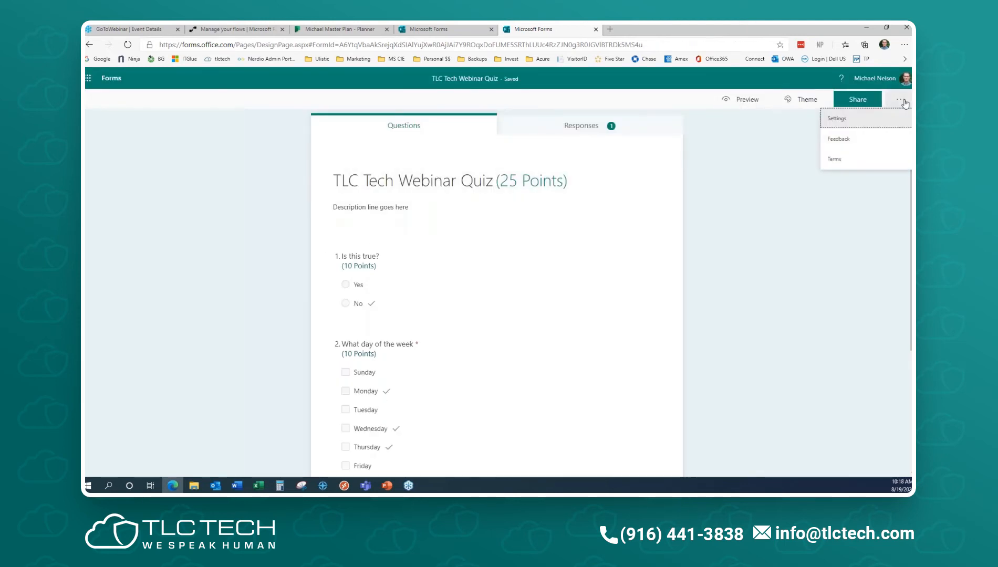
pyautogui.click(774, 203)
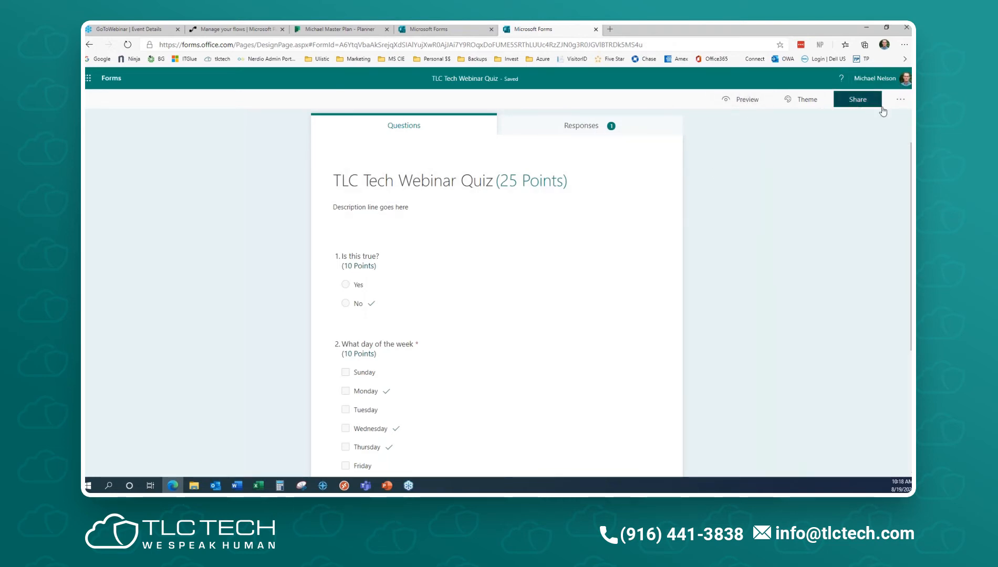
pyautogui.click(901, 100)
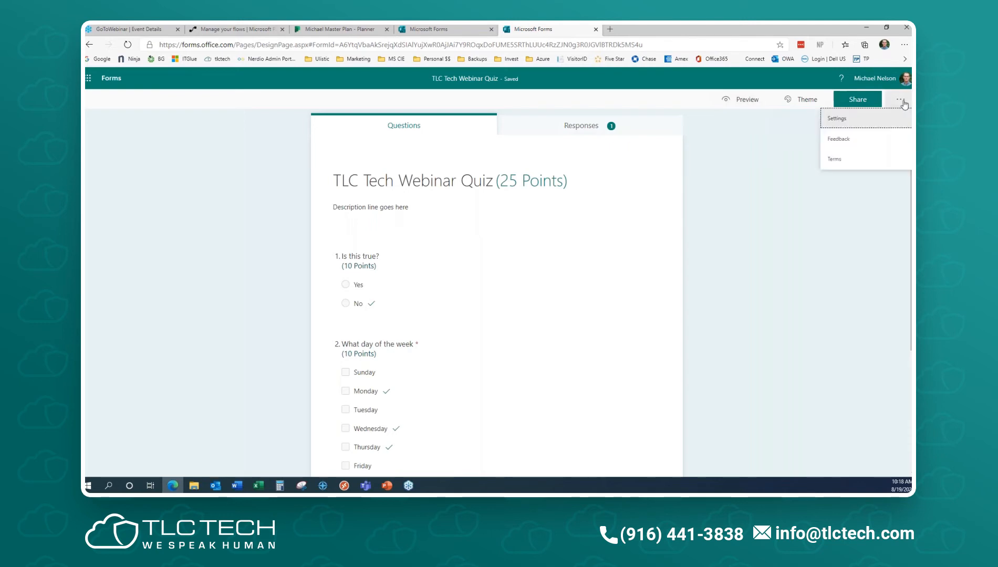
pyautogui.click(826, 120)
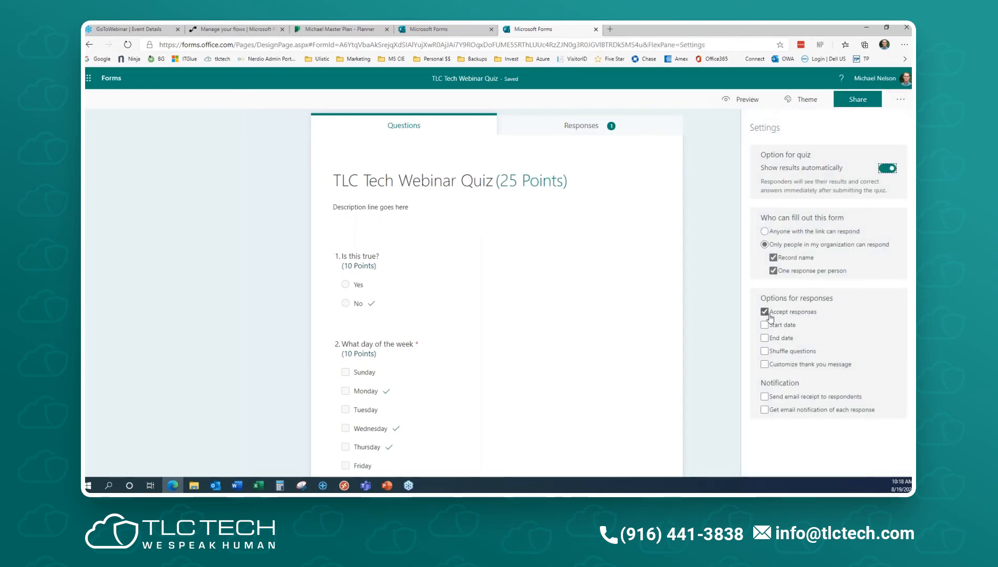
pyautogui.click(773, 271)
# - Restrict responses to people in my organization with names recorded, and preview the quiz
pyautogui.click(765, 231)
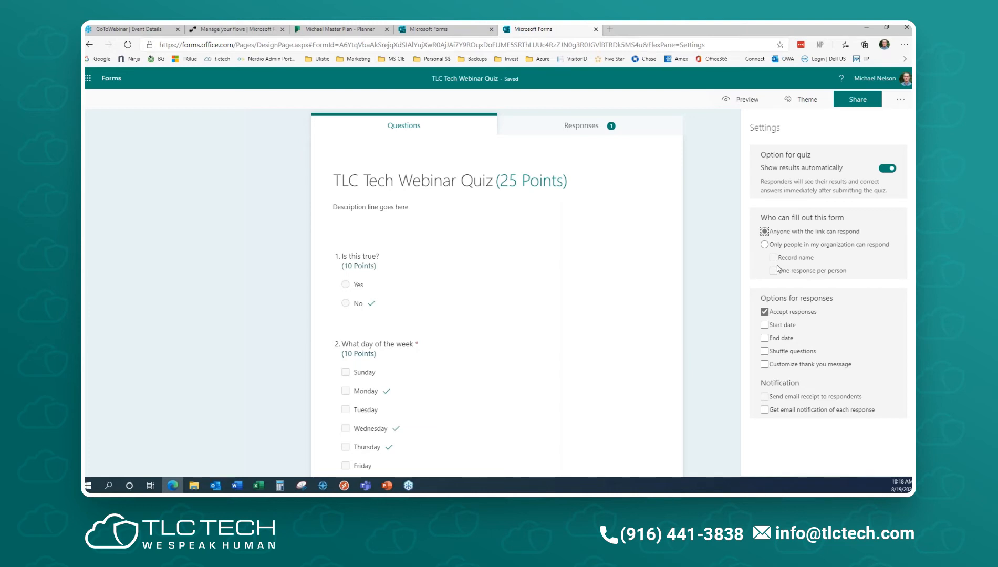
pyautogui.click(764, 245)
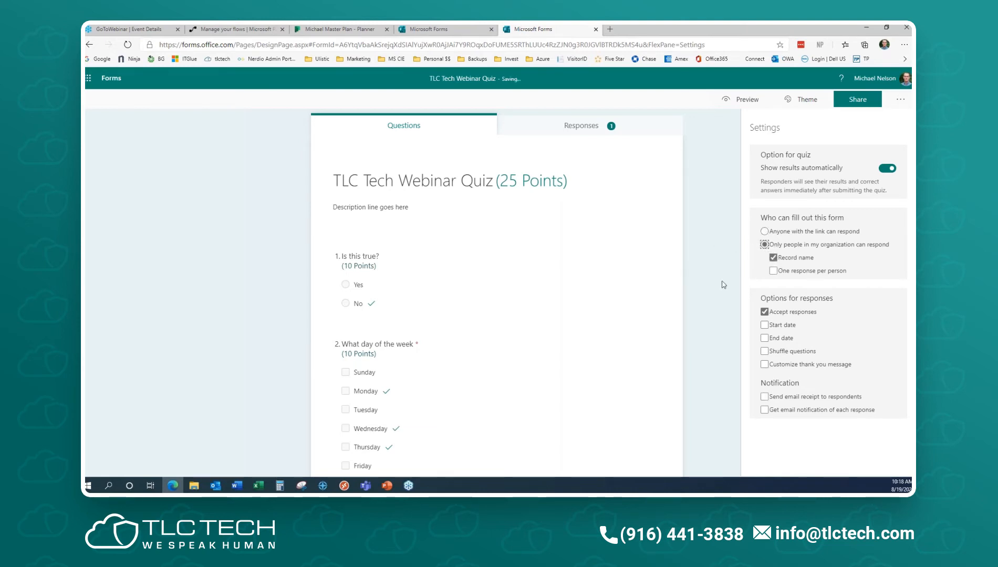
pyautogui.click(773, 258)
pyautogui.click(773, 258)
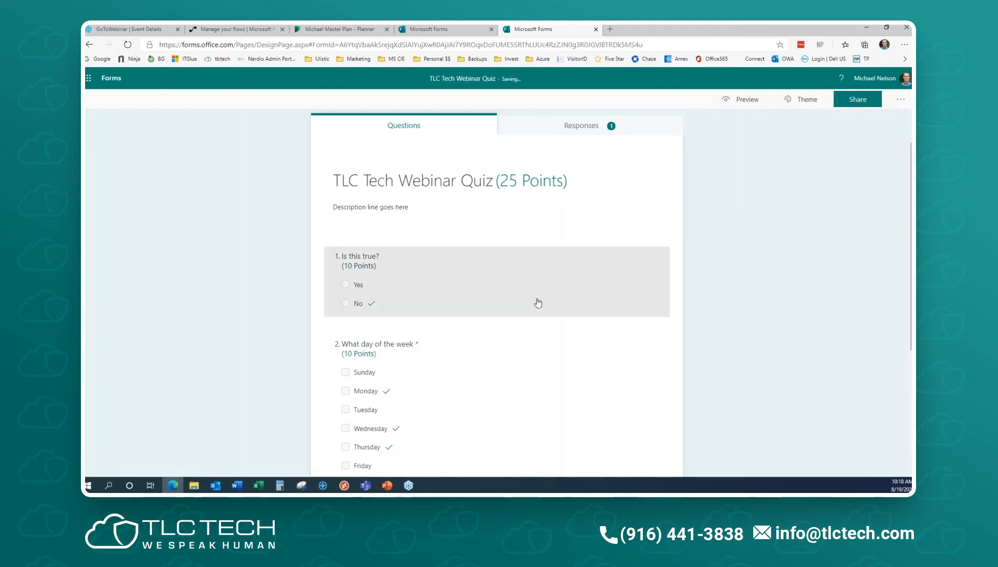
pyautogui.click(742, 99)
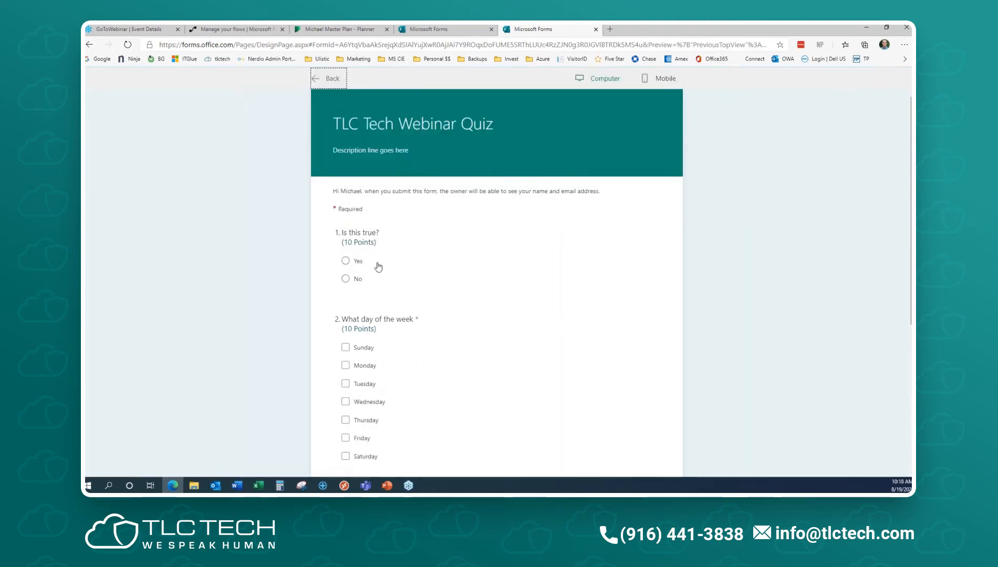
# - Submit a test response answering Yes, Wednesday and 4
pyautogui.click(346, 261)
pyautogui.scroll(-3, 390, 297)
pyautogui.click(345, 228)
pyautogui.click(345, 350)
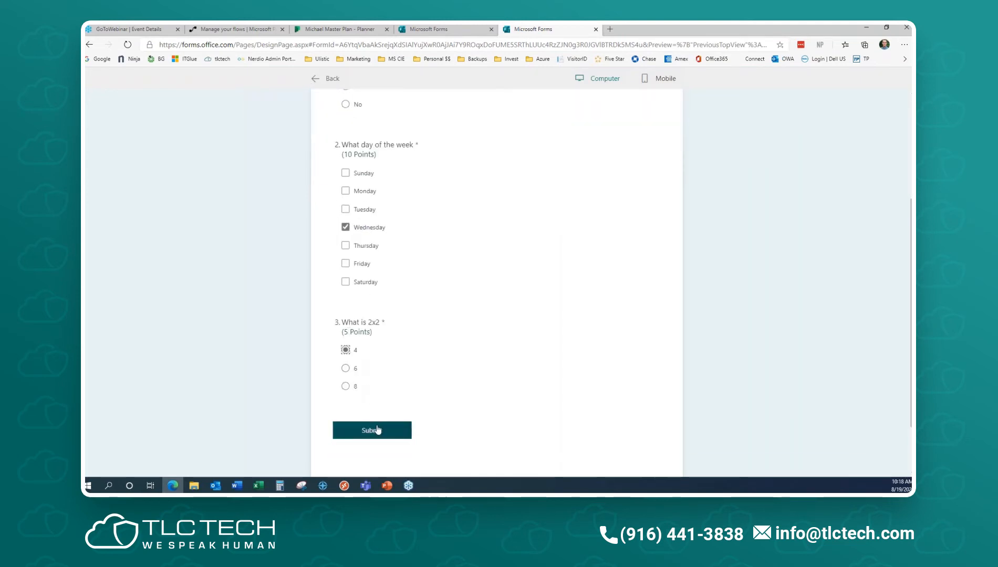
pyautogui.click(376, 430)
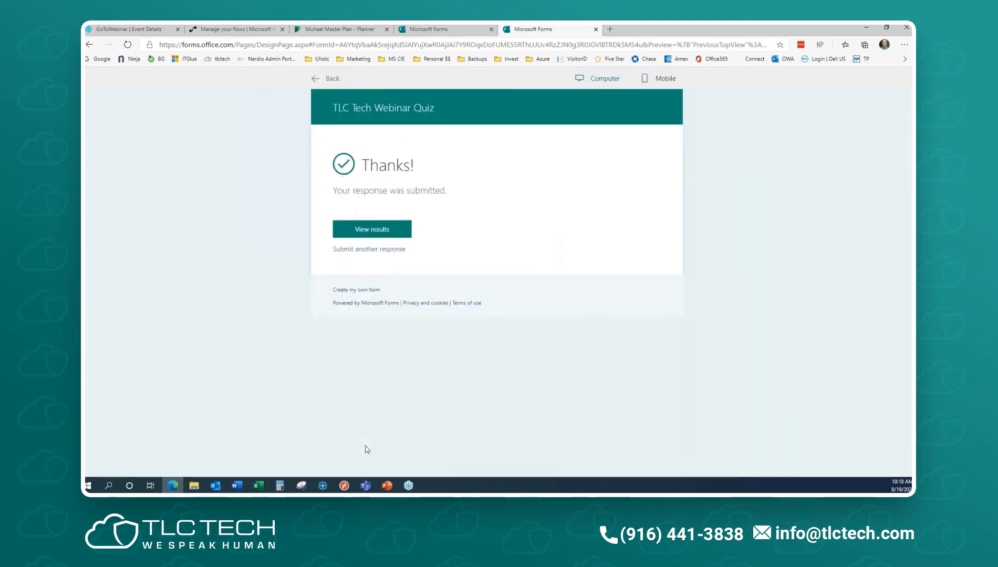
# - Review the 5/25 scored results and return to the quiz editor
pyautogui.click(373, 228)
pyautogui.scroll(-2, 525, 302)
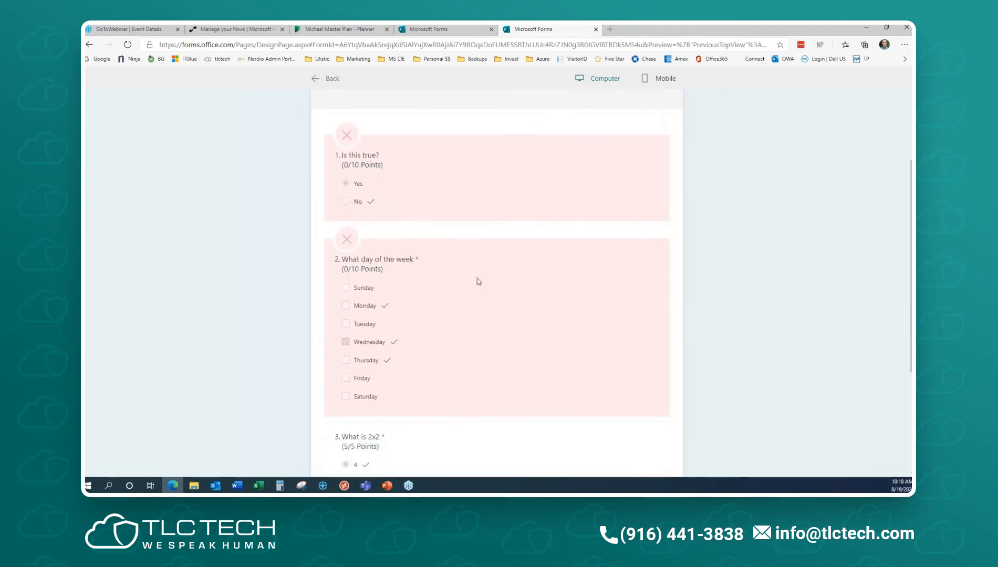
pyautogui.scroll(-3, 467, 291)
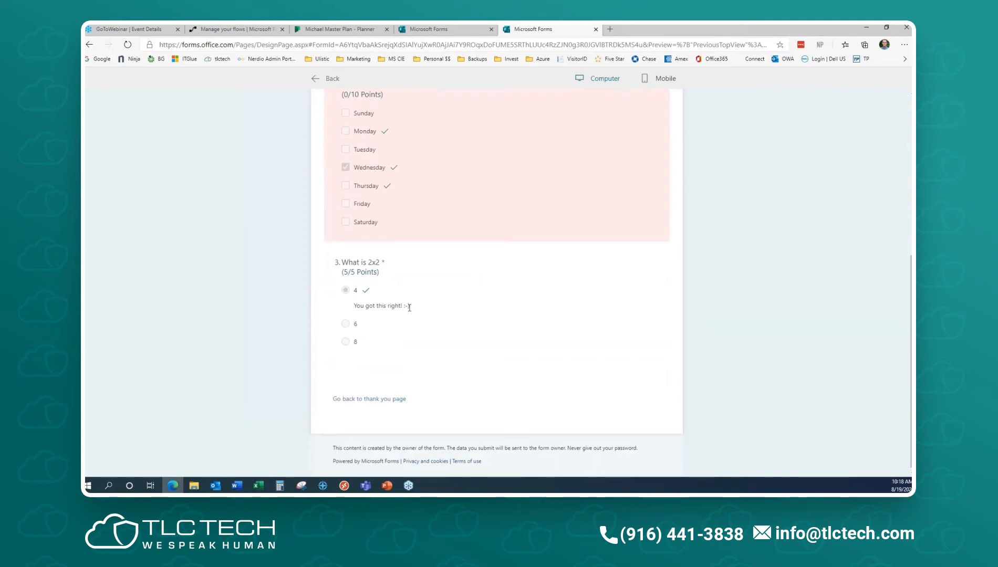
pyautogui.scroll(5, 731, 321)
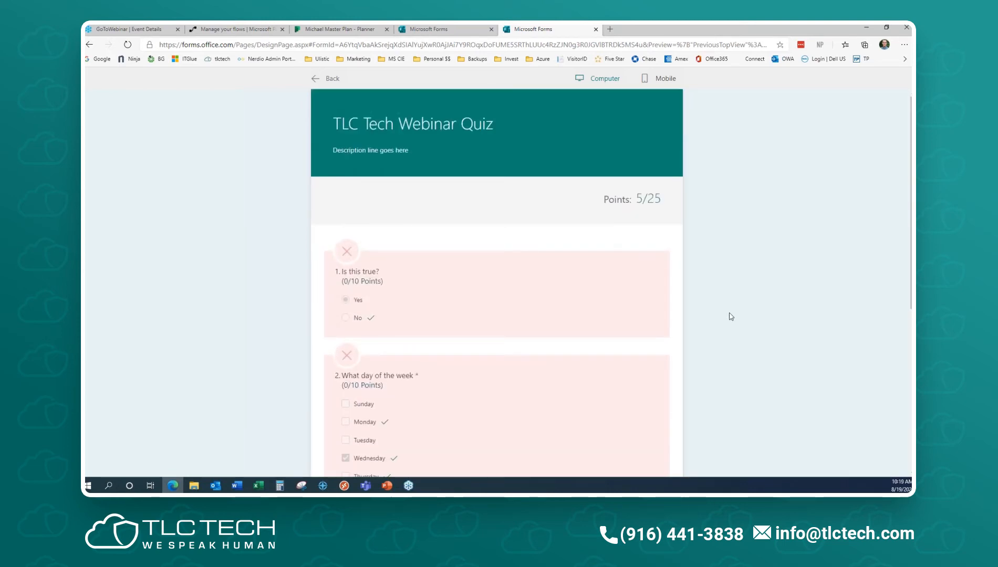
pyautogui.click(330, 78)
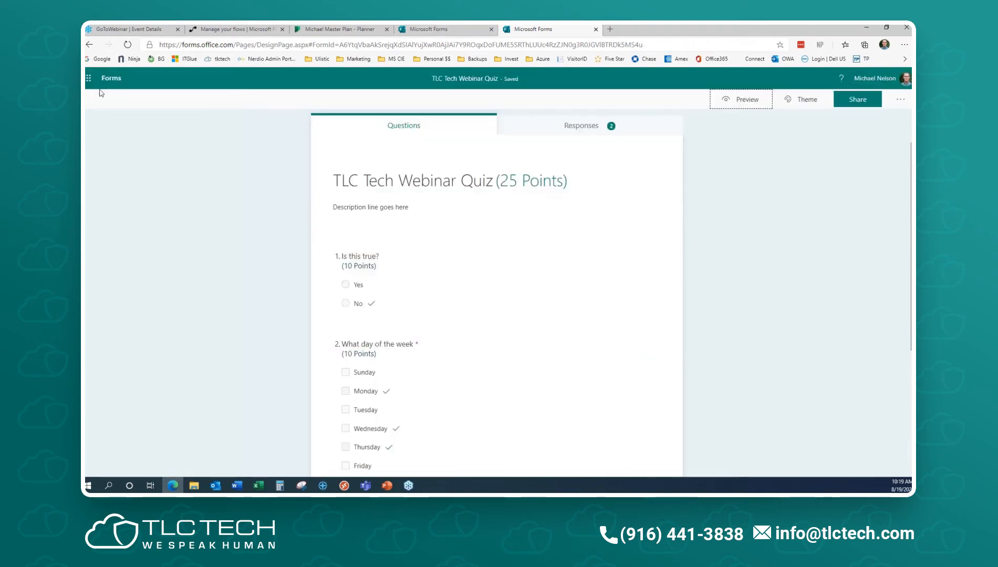
# - Go to My forms, open the New Employee Onboarding Questionnaire, and scroll through its questions
pyautogui.click(107, 82)
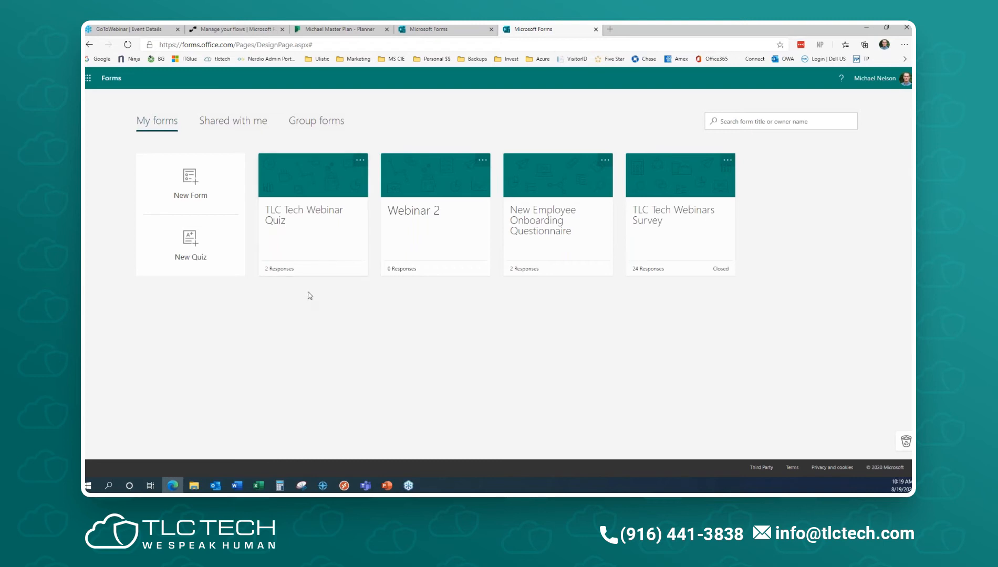
pyautogui.click(542, 237)
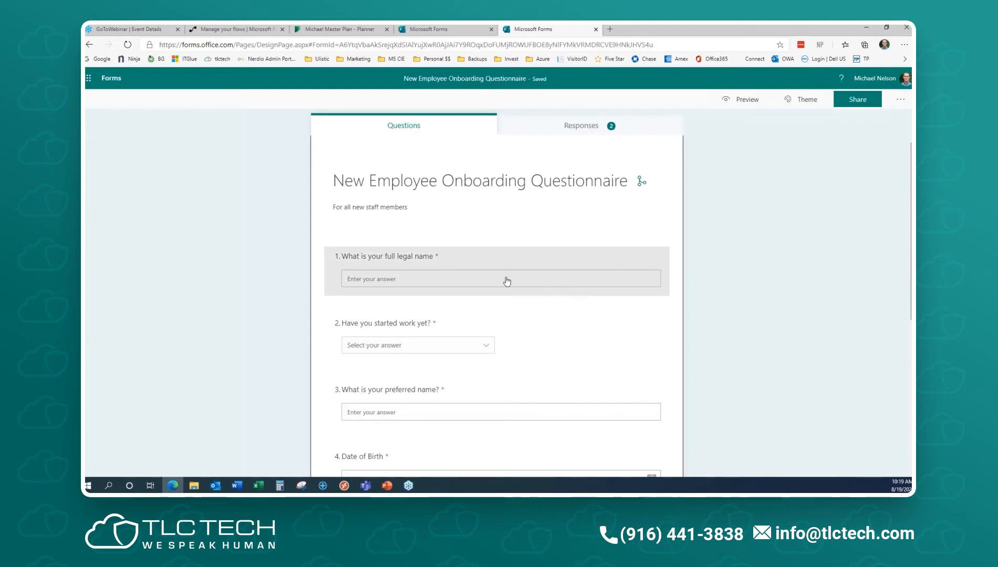
pyautogui.scroll(-1, 444, 284)
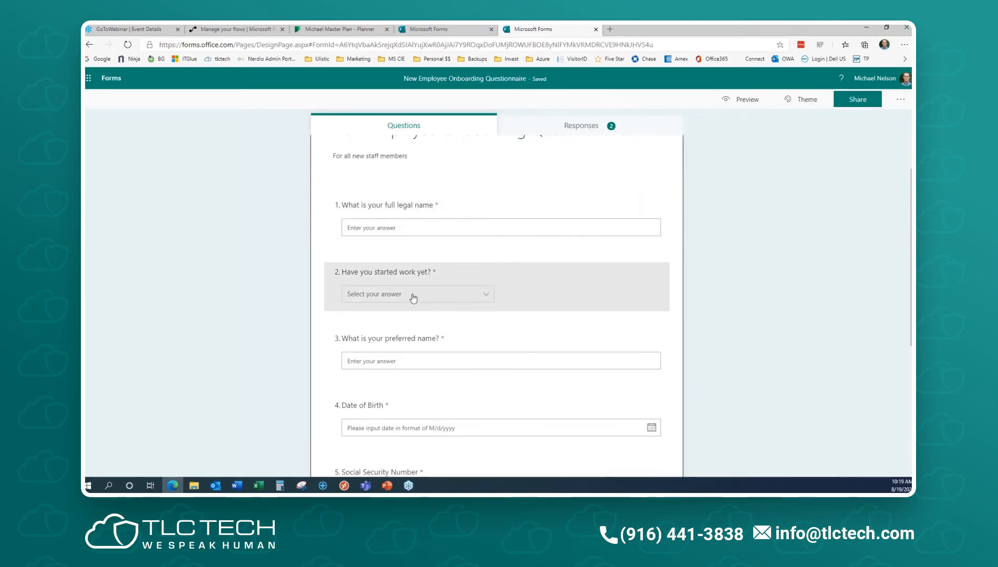
pyautogui.scroll(-2, 435, 357)
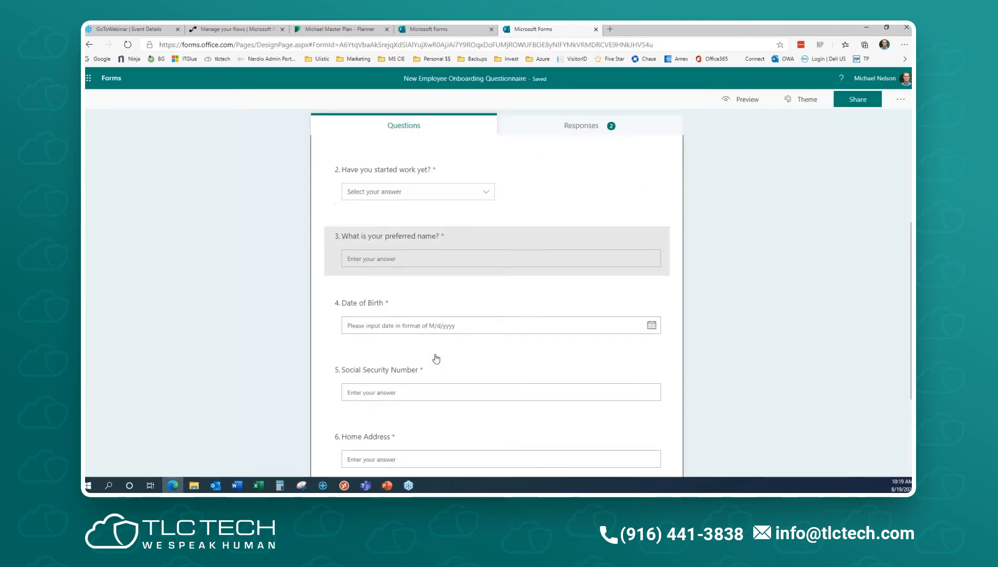
pyautogui.scroll(-2, 431, 331)
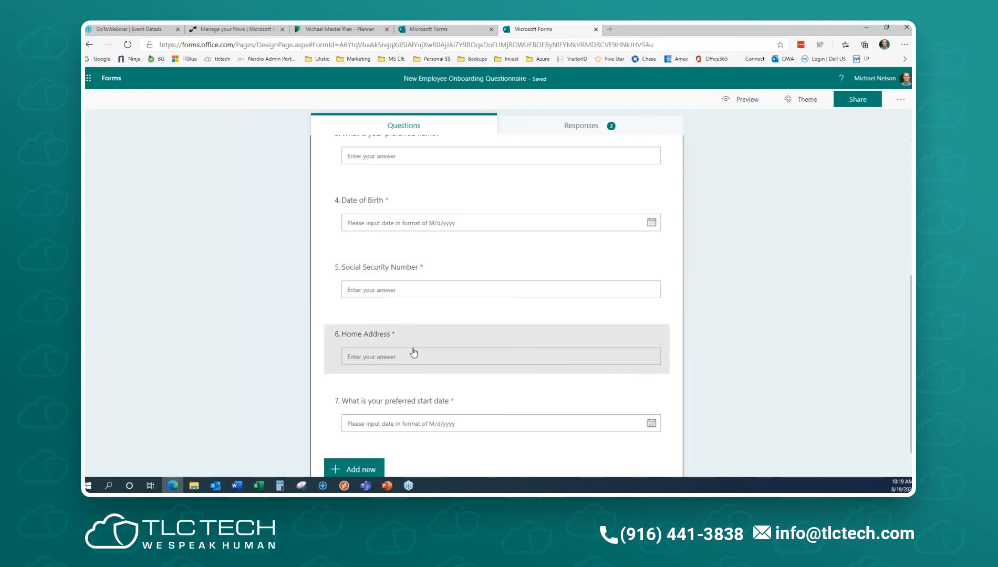
pyautogui.scroll(-1, 450, 418)
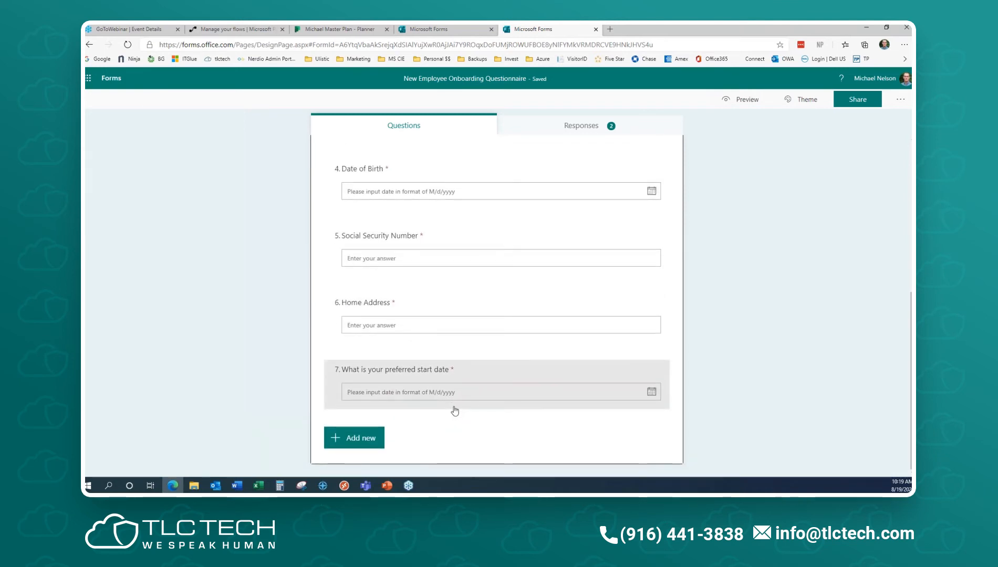
pyautogui.scroll(5, 807, 295)
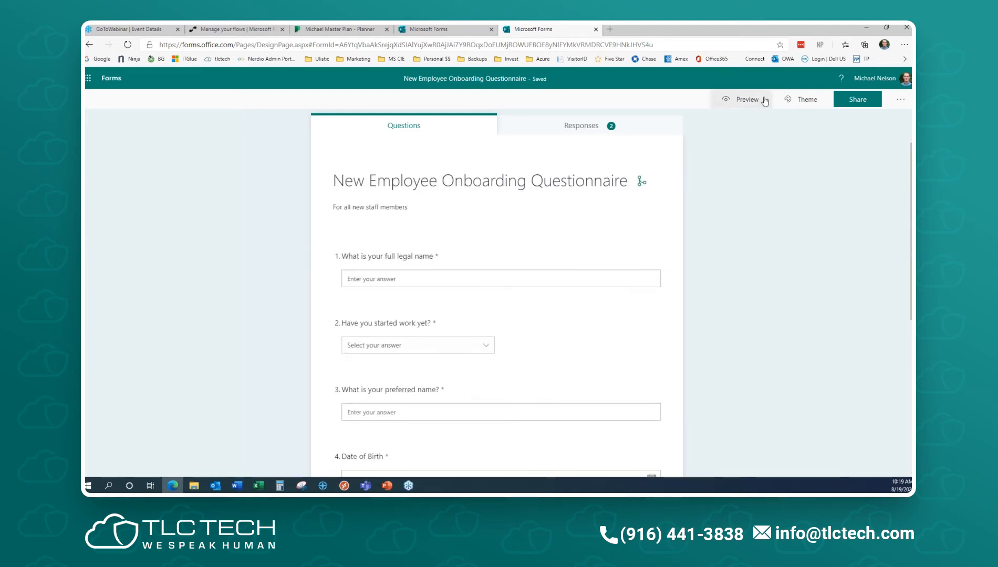
pyautogui.scroll(-5, 764, 321)
pyautogui.scroll(5, 765, 319)
# - Preview the questionnaire, enter a name, and answer Yes to 'Have you started work yet?'
pyautogui.click(739, 102)
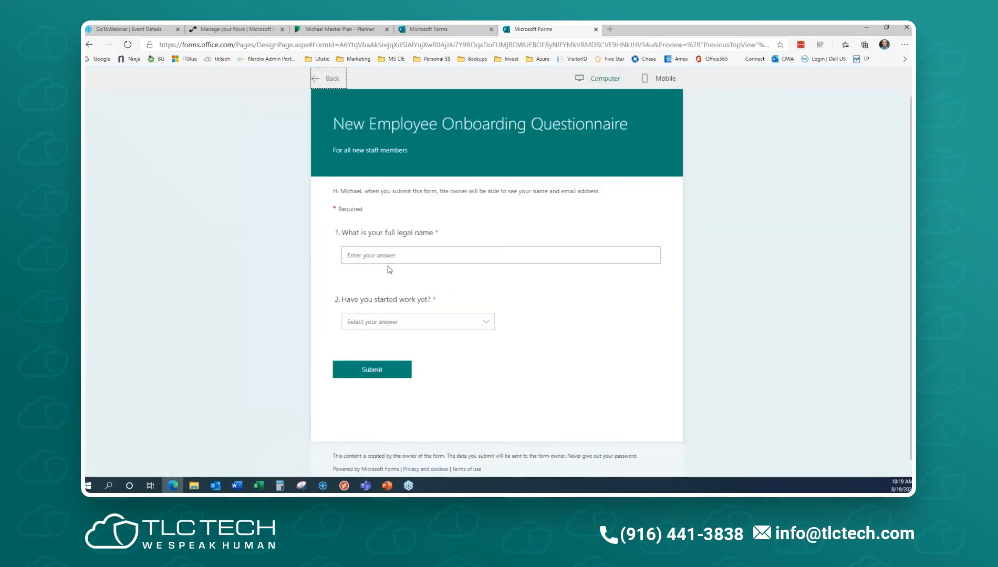
pyautogui.click(403, 255)
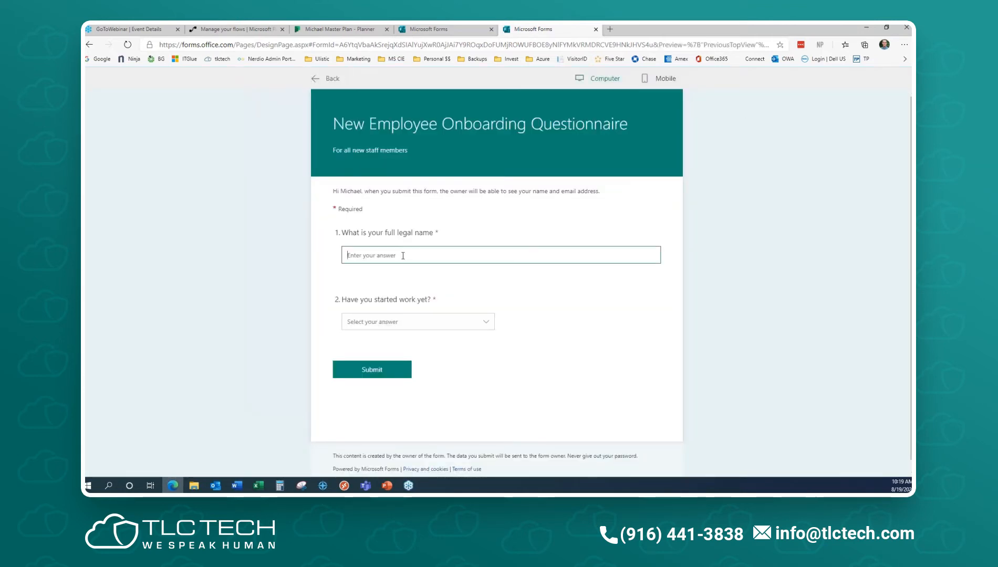
pyautogui.click(425, 323)
pyautogui.click(392, 338)
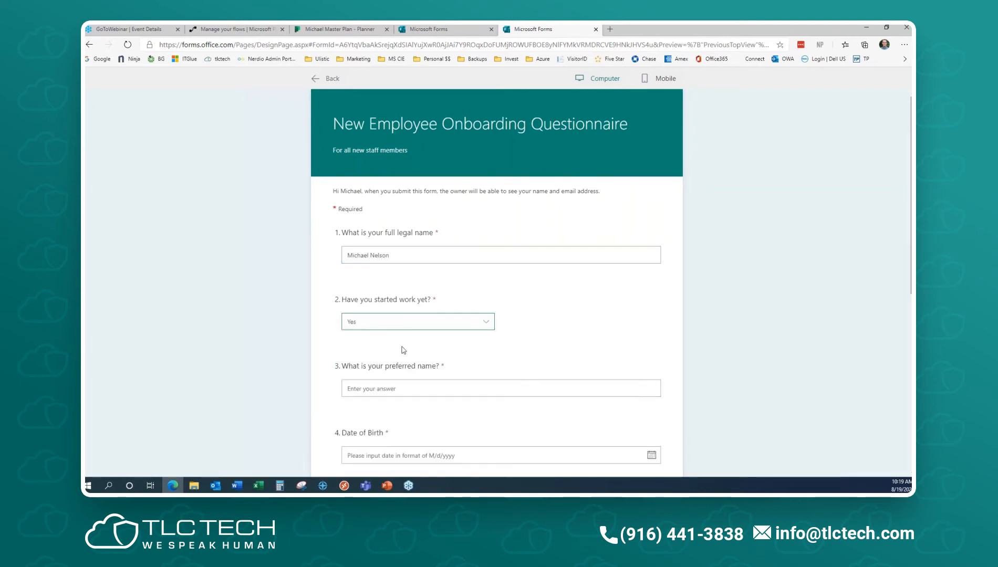
# - Change the started-work answer to No to confirm the branching, then leave the preview
pyautogui.scroll(-4, 571, 346)
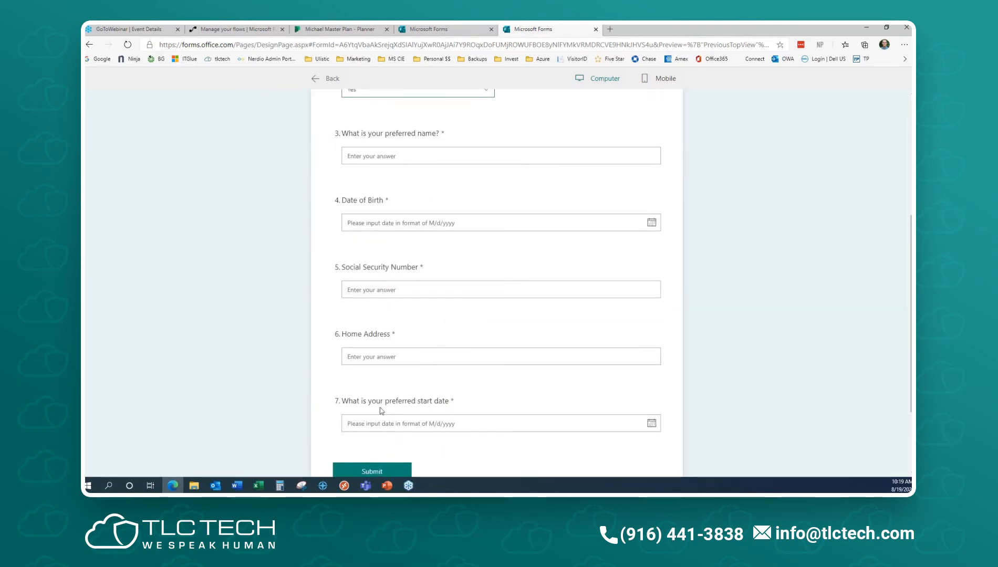
pyautogui.scroll(4, 381, 410)
pyautogui.click(405, 267)
pyautogui.click(375, 297)
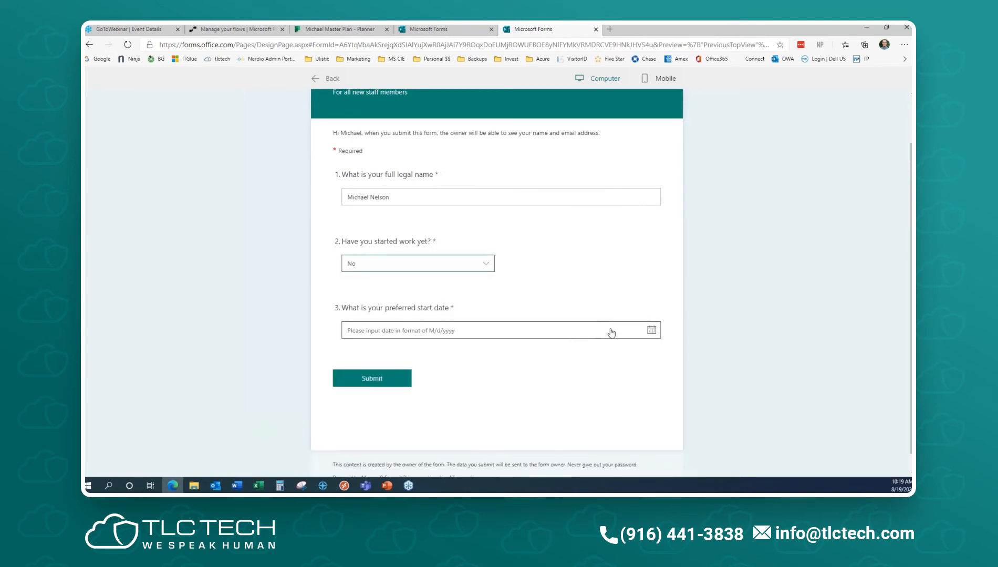
pyautogui.scroll(1, 425, 115)
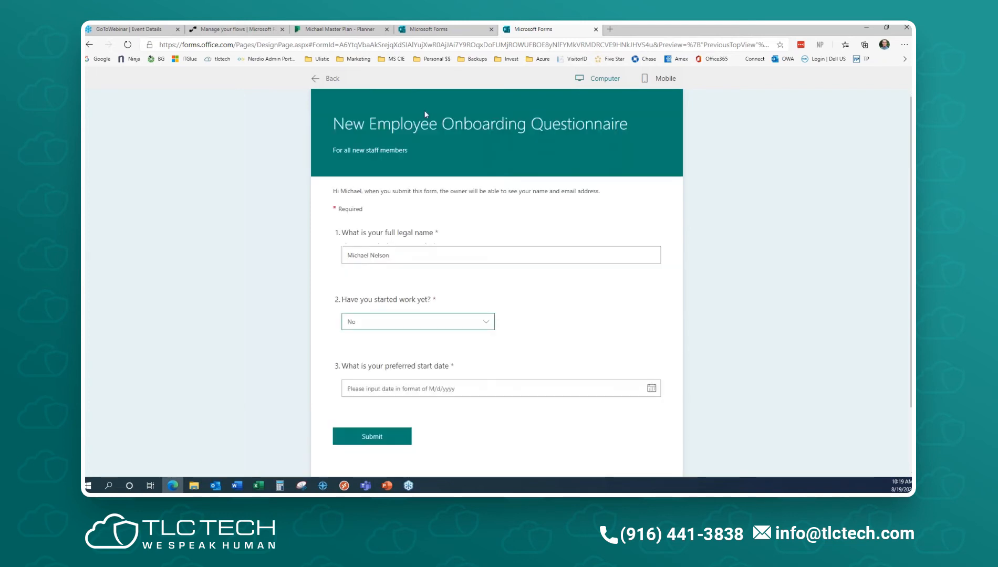
pyautogui.click(328, 79)
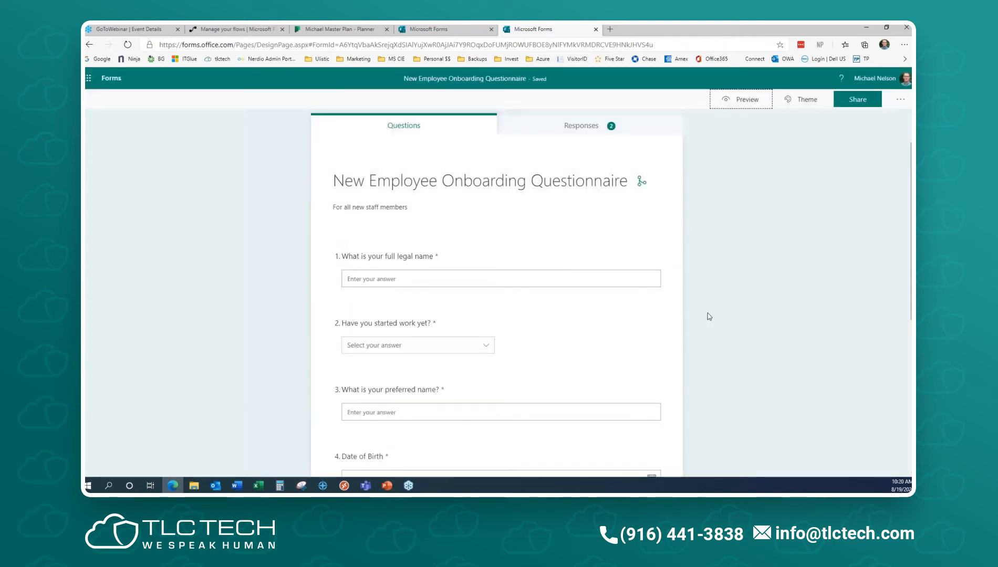
# - Open and then close the extra options menu on the 'Have you started work yet?' question
pyautogui.scroll(-2, 703, 336)
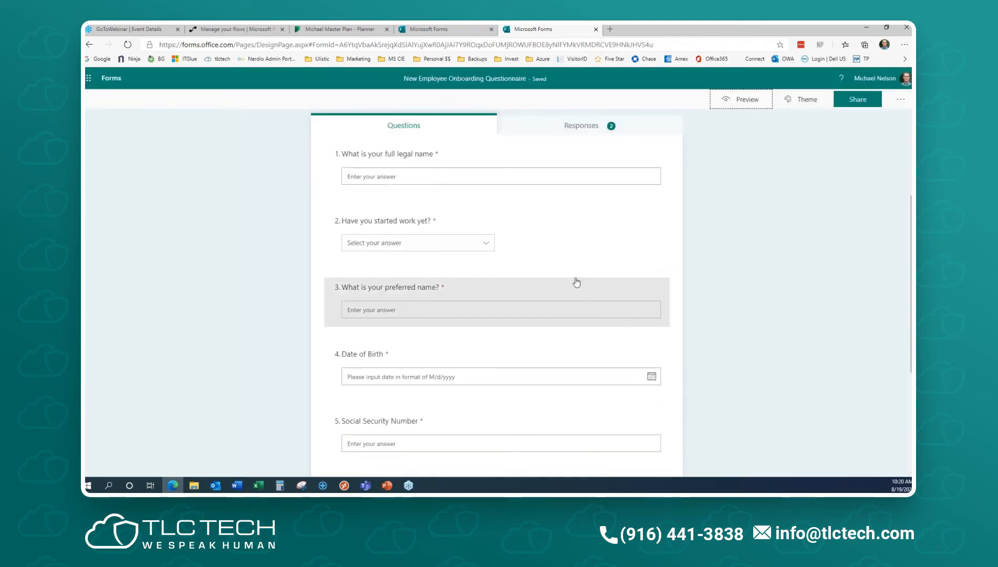
pyautogui.click(566, 230)
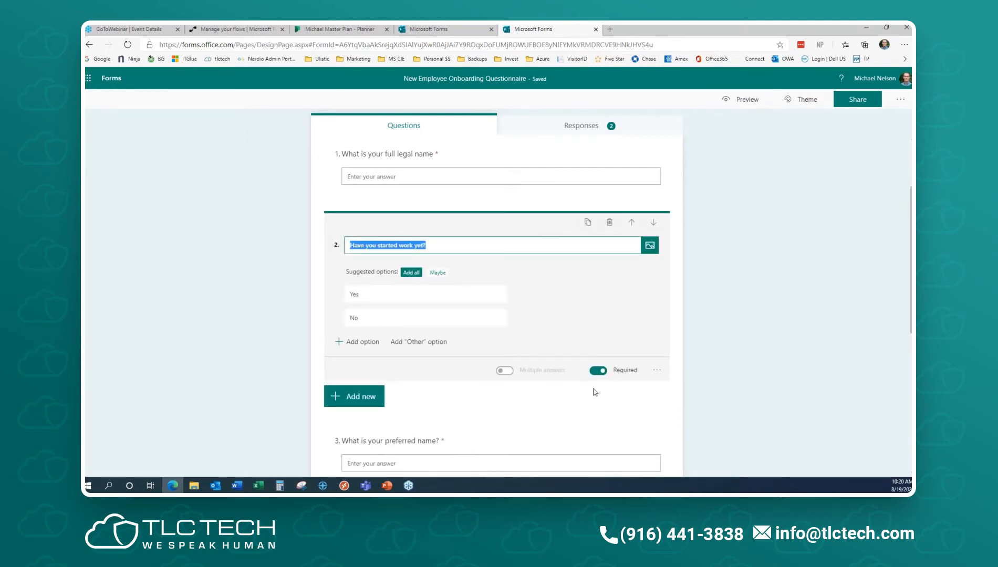
pyautogui.click(656, 370)
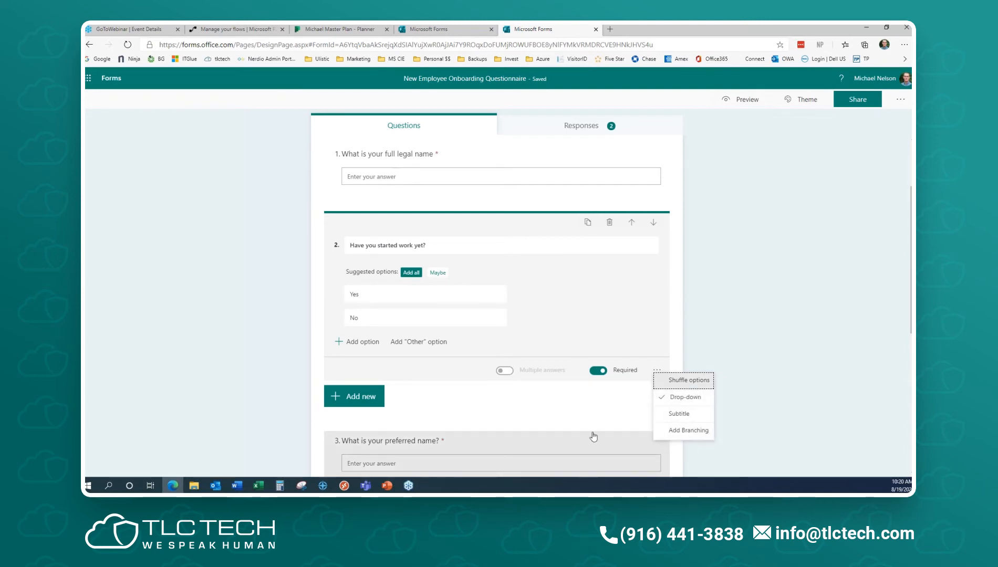
pyautogui.click(541, 312)
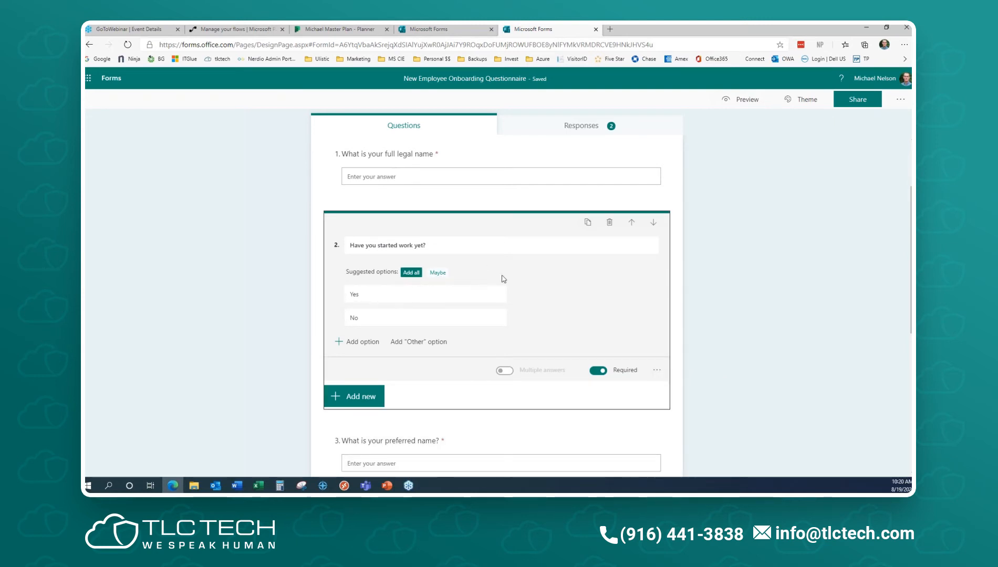
pyautogui.scroll(-1, 626, 316)
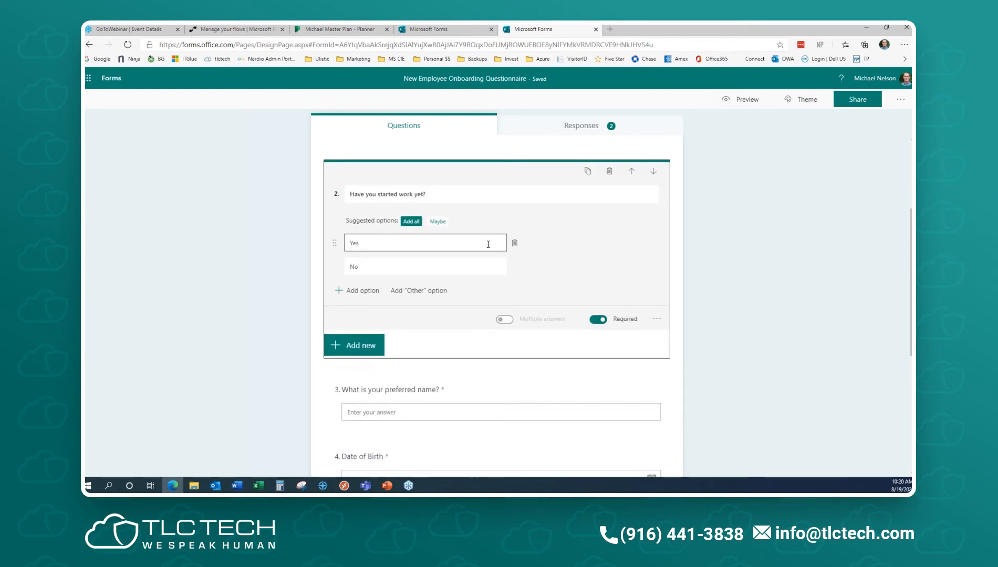
pyautogui.scroll(-2, 491, 329)
pyautogui.scroll(5, 571, 312)
# - From My forms, start a new form with a required text question 'What is your name?'
pyautogui.click(104, 85)
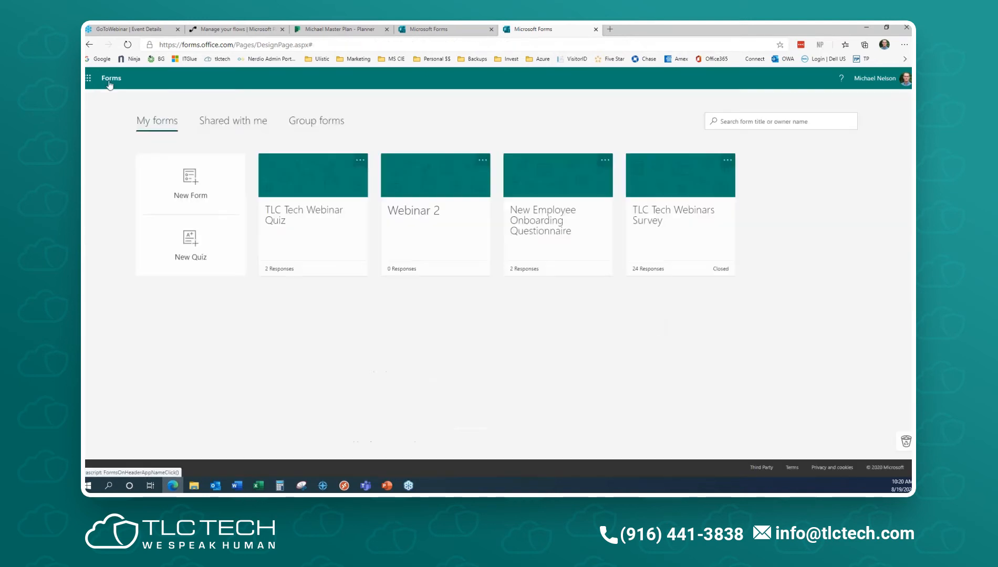
pyautogui.click(185, 179)
pyautogui.click(343, 238)
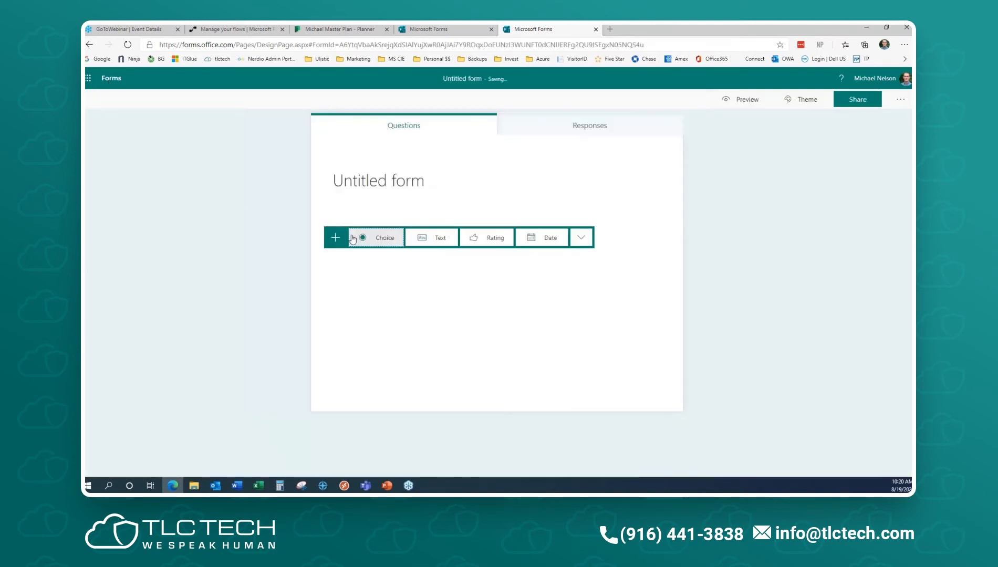
pyautogui.click(431, 238)
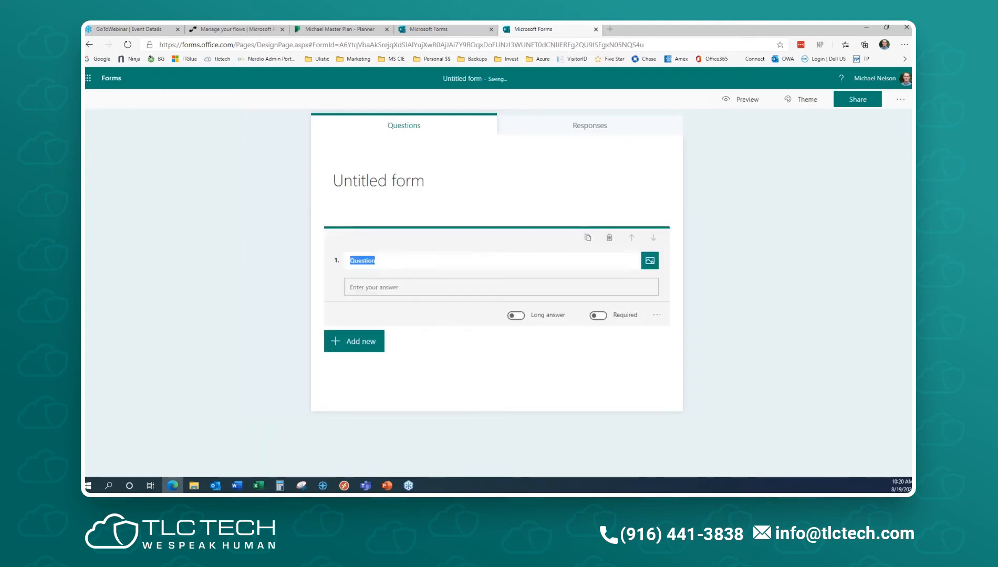
pyautogui.write('What is your name?')
pyautogui.click(598, 315)
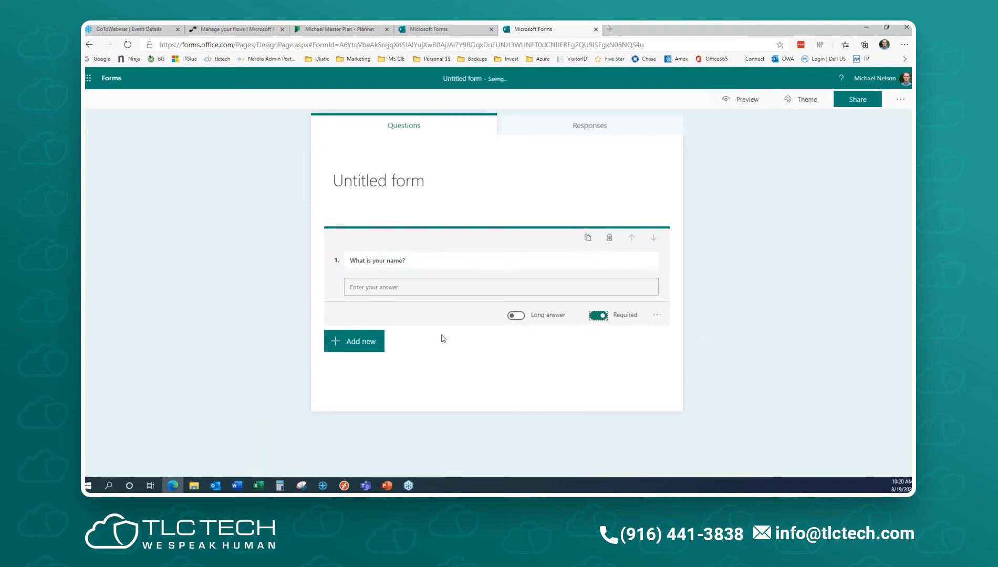
# - Add a second text question titled 'Have you star', then delete it
pyautogui.click(363, 342)
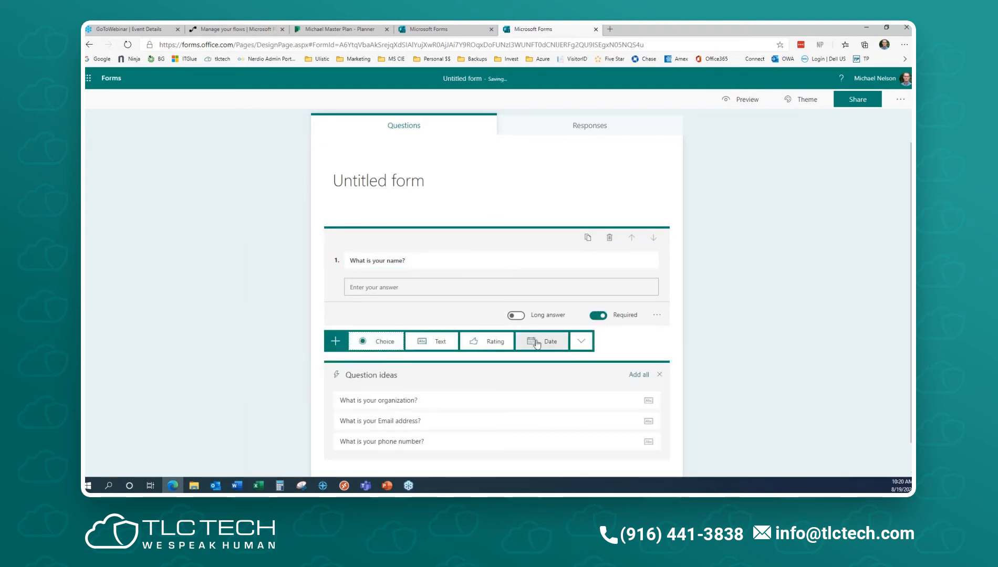
pyautogui.click(659, 375)
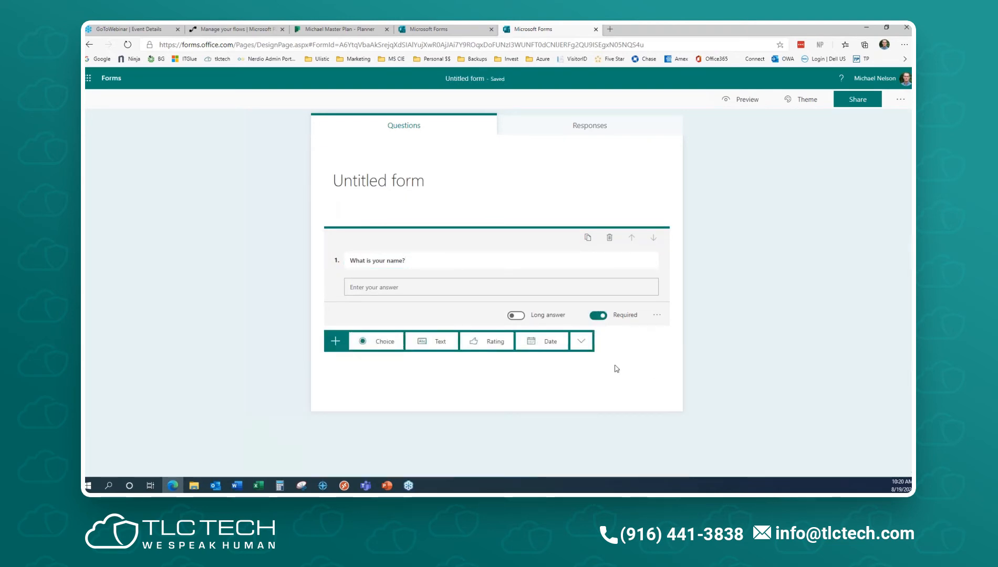
pyautogui.click(434, 344)
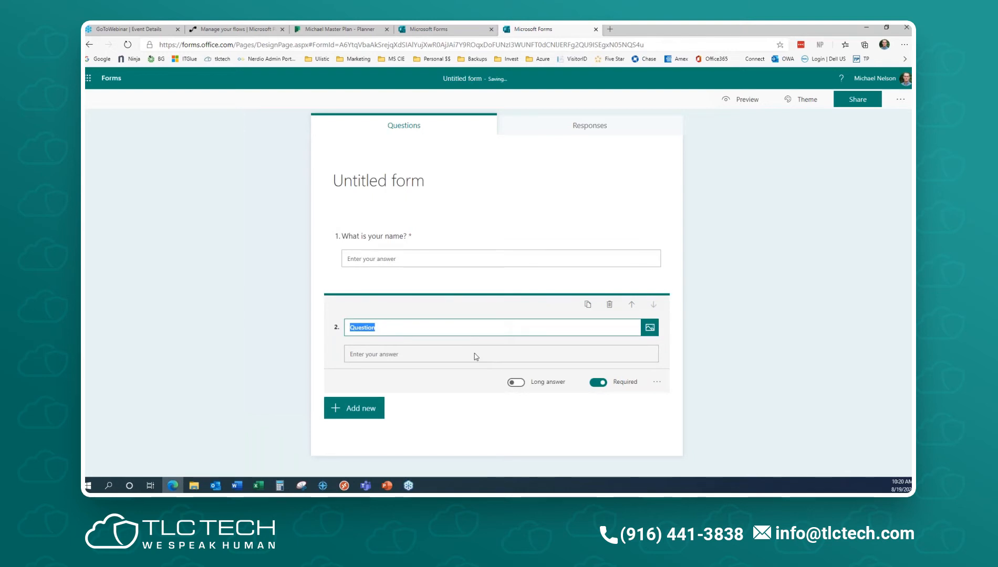
pyautogui.write('H')
pyautogui.press('BackSpace')
pyautogui.write('Have you started yet?')
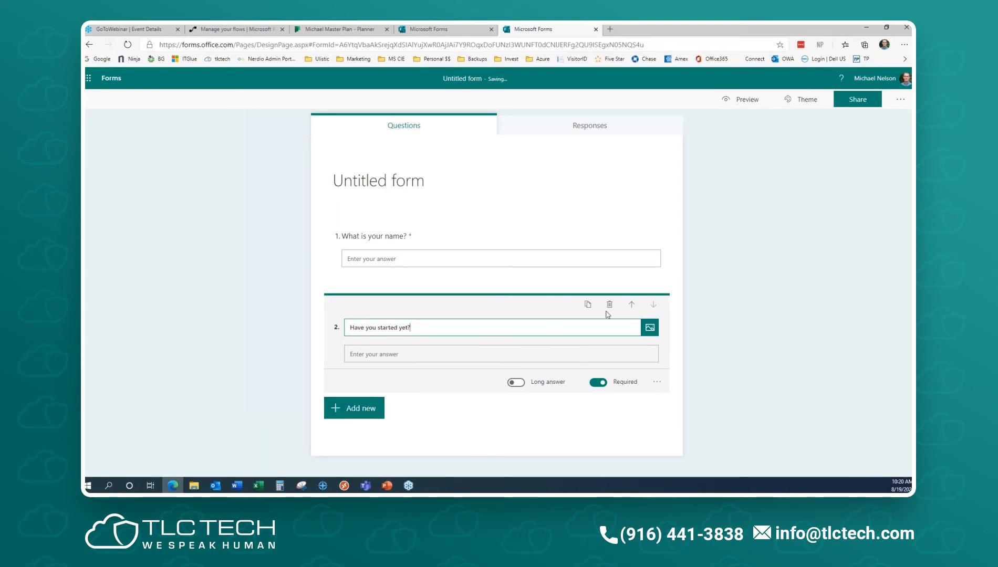
pyautogui.click(610, 306)
# - Add choice question 2 'Have you started yet' with only Yes and No options
pyautogui.click(365, 306)
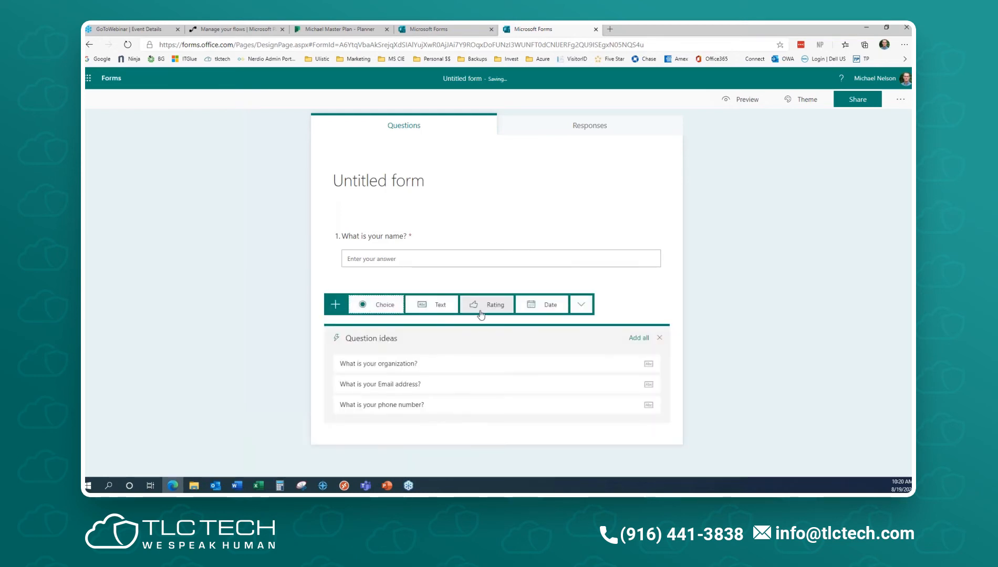
pyautogui.click(383, 305)
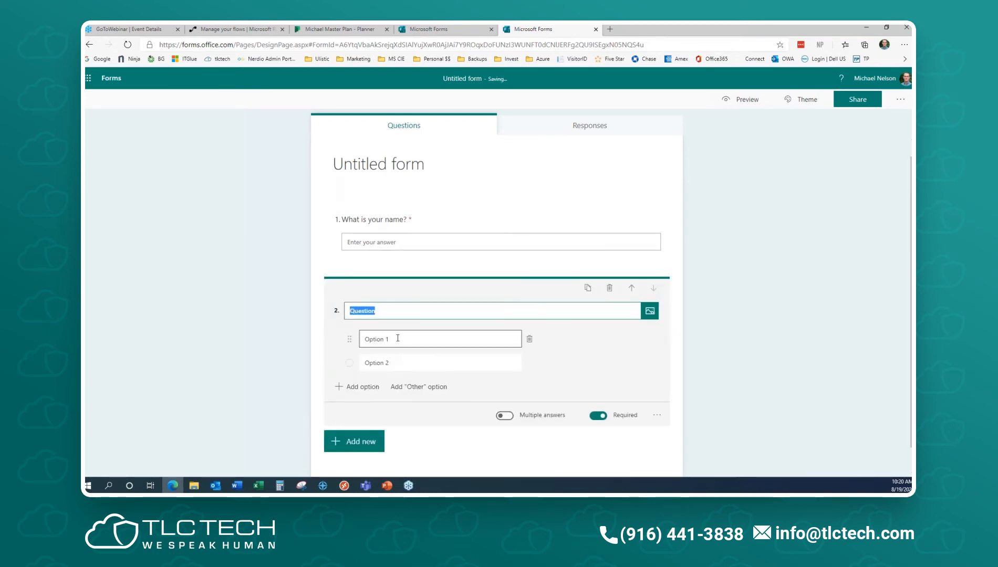
pyautogui.write('Have you started yet')
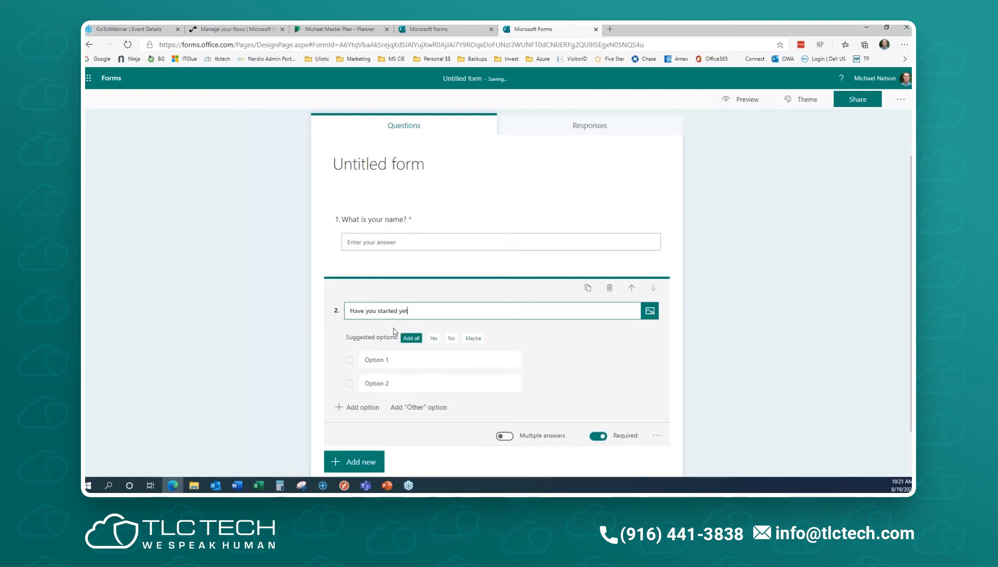
pyautogui.click(412, 339)
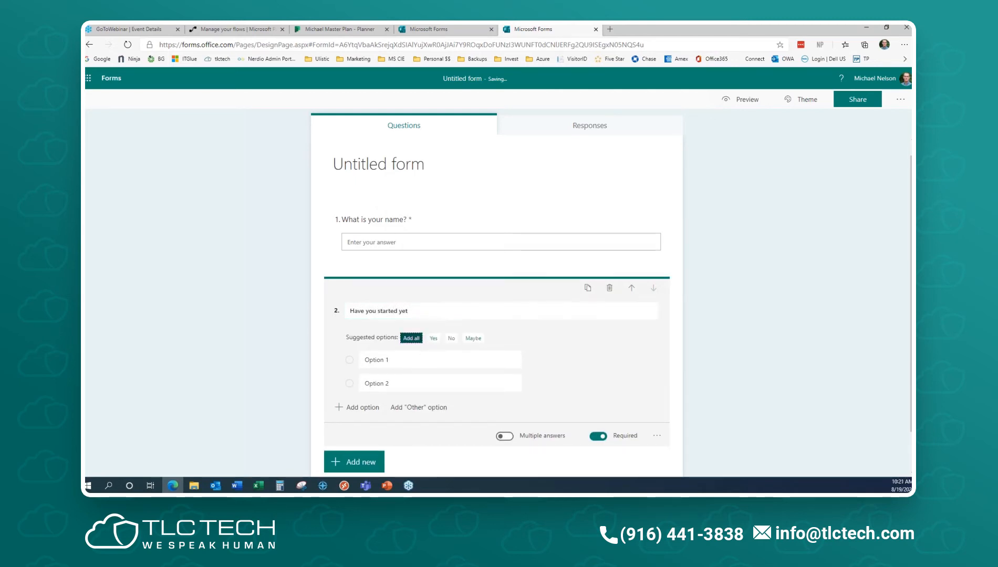
pyautogui.click(529, 388)
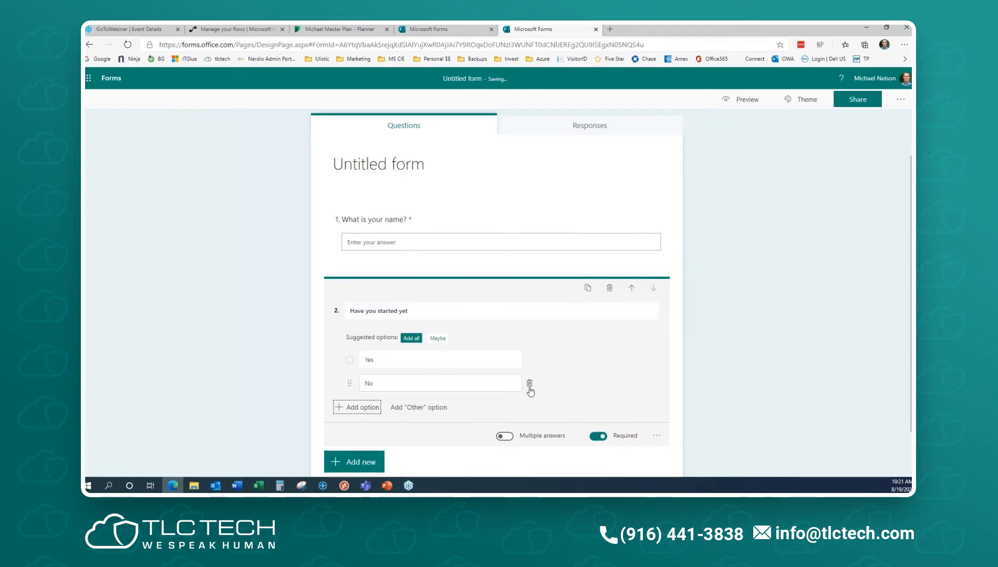
pyautogui.click(657, 436)
pyautogui.click(678, 464)
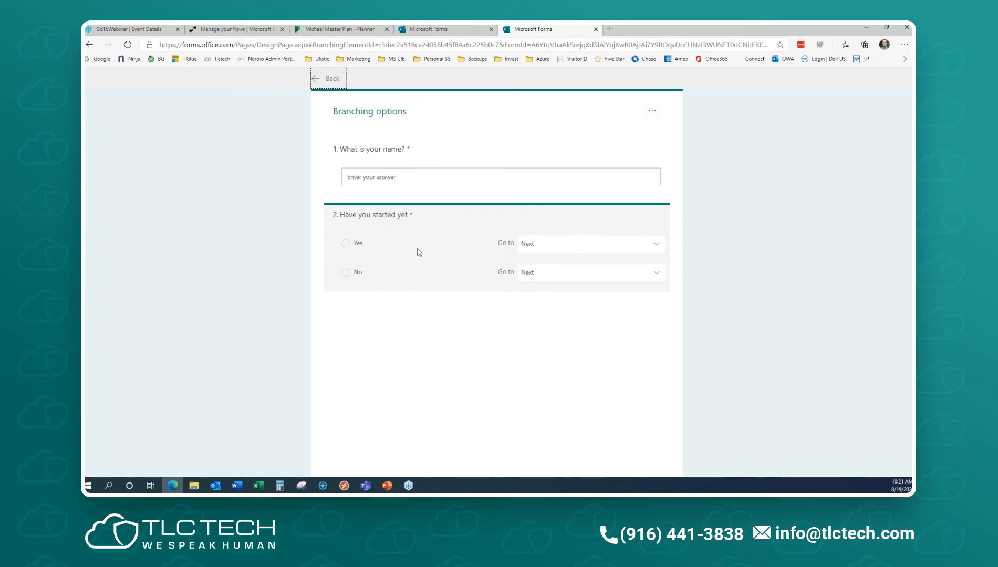
pyautogui.click(648, 248)
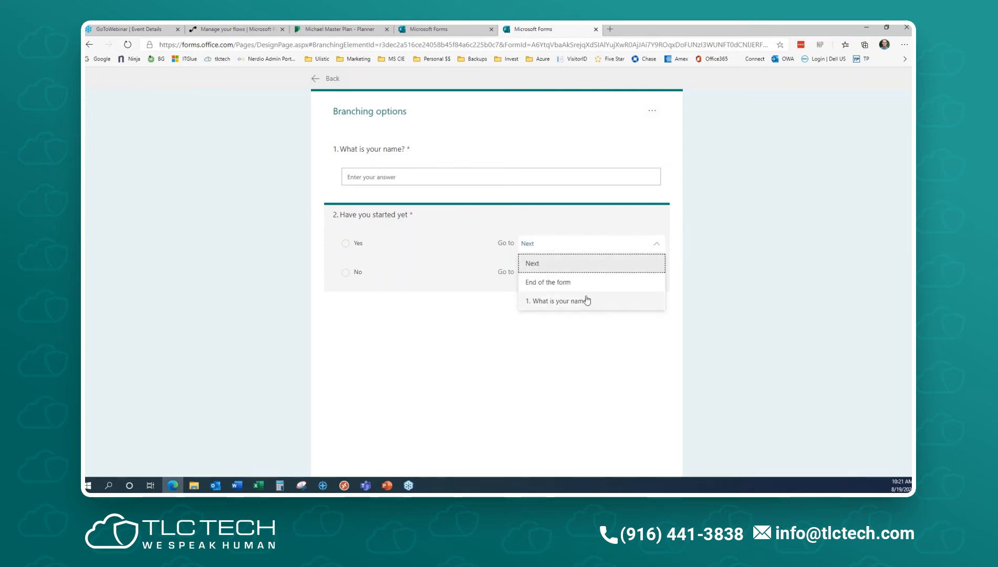
pyautogui.click(431, 266)
pyautogui.click(588, 282)
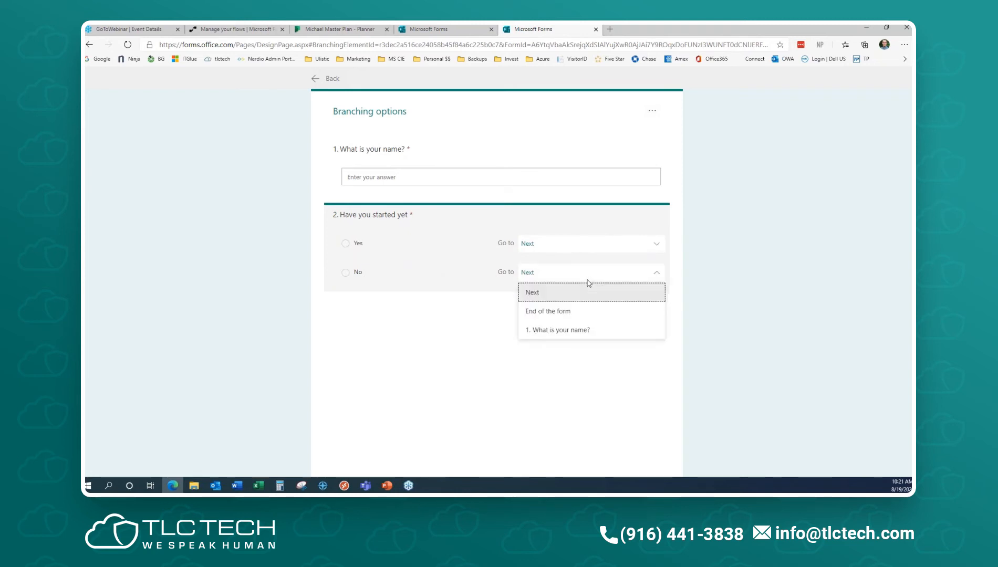
pyautogui.click(444, 336)
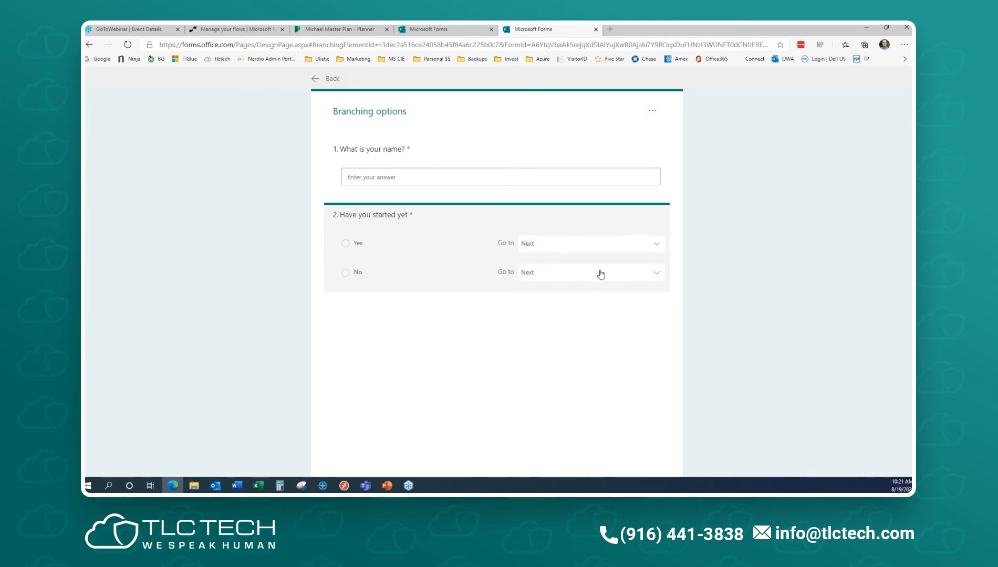
pyautogui.click(329, 79)
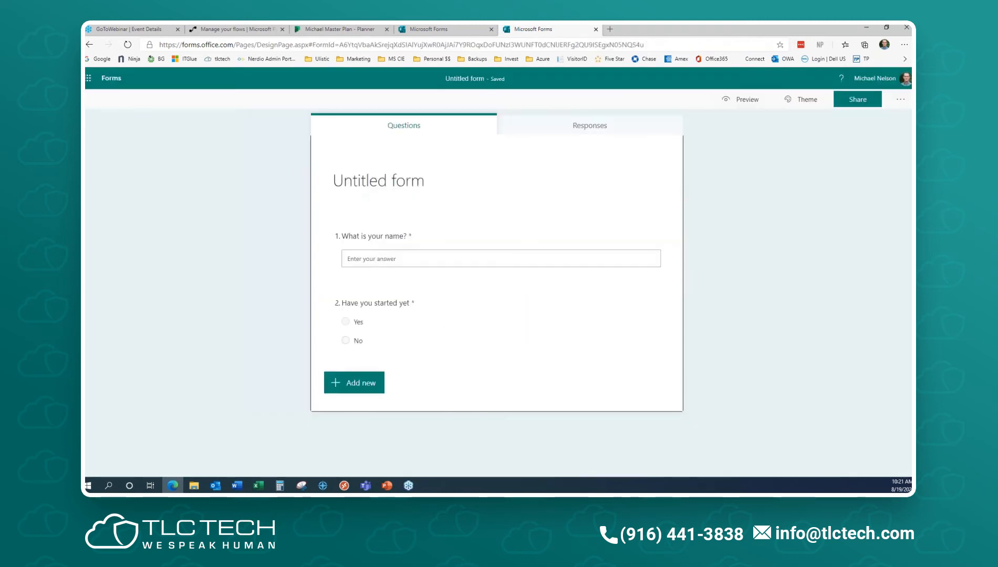
# - Add text questions 3 and 4, titling the fourth 'Question4'
pyautogui.click(370, 375)
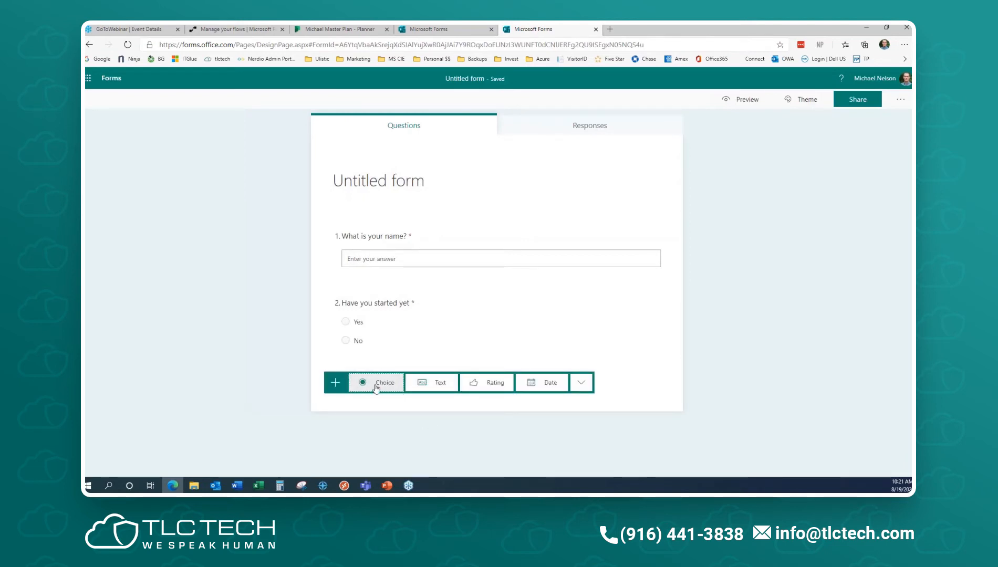
pyautogui.click(422, 383)
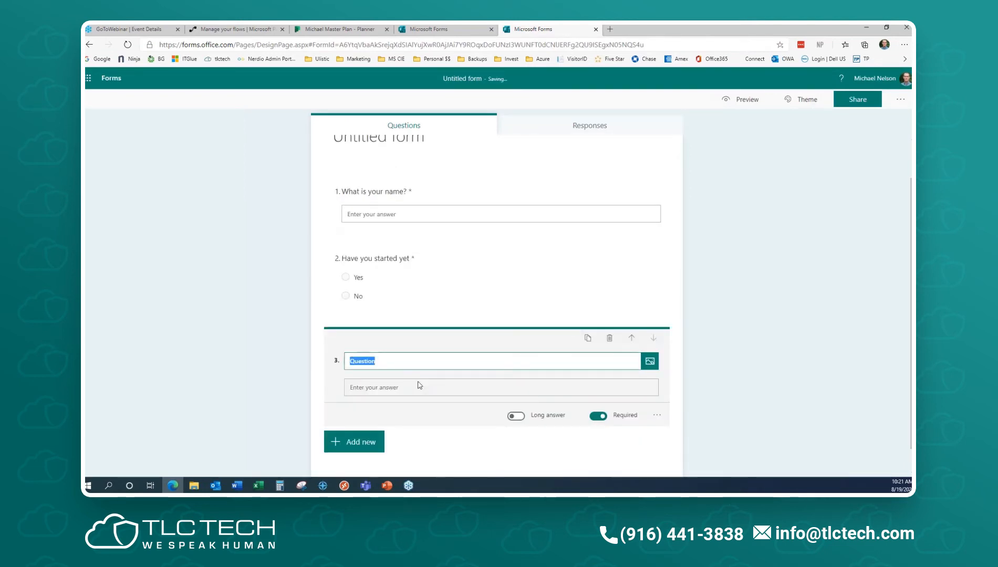
pyautogui.click(393, 360)
pyautogui.click(355, 442)
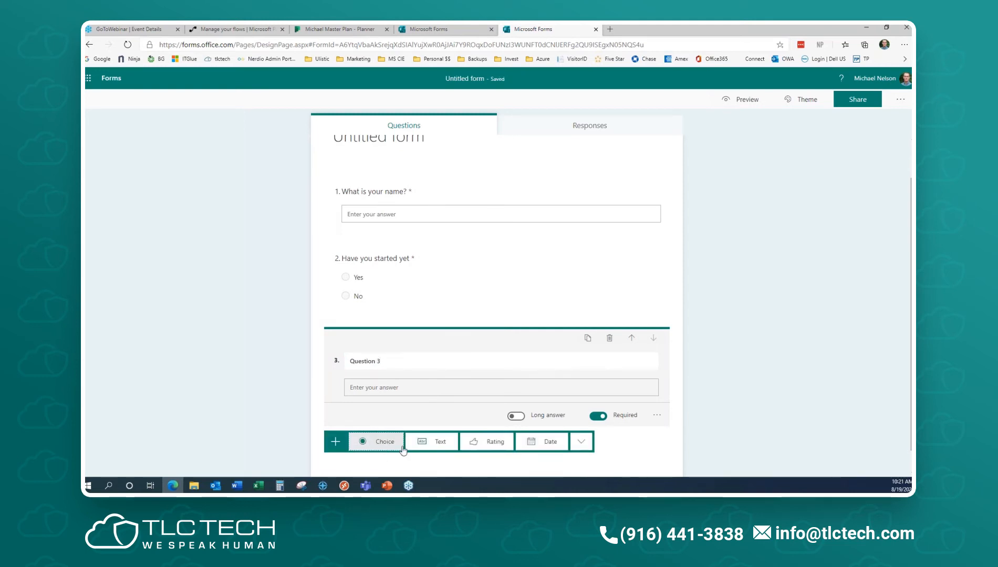
pyautogui.click(434, 442)
pyautogui.click(403, 339)
pyautogui.write('4')
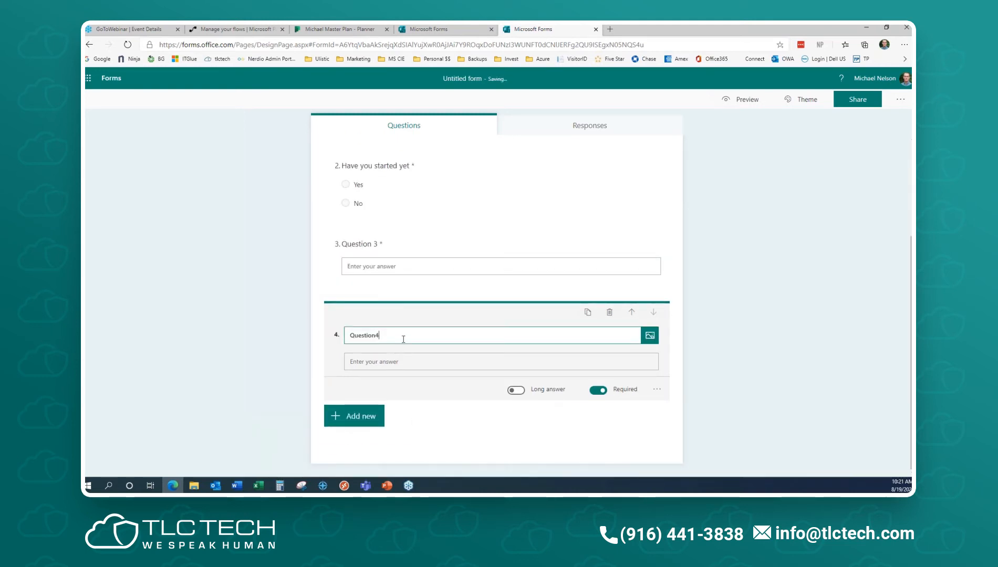
# - Add text questions 5 and 6, titled 'Question 5' and 'Question 6'
pyautogui.click(365, 416)
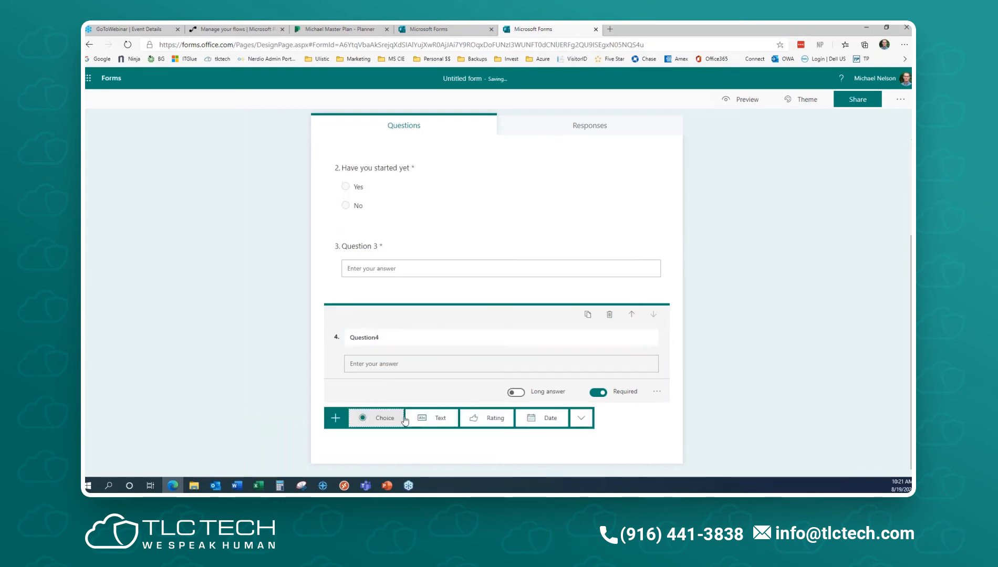
pyautogui.click(439, 418)
pyautogui.click(405, 340)
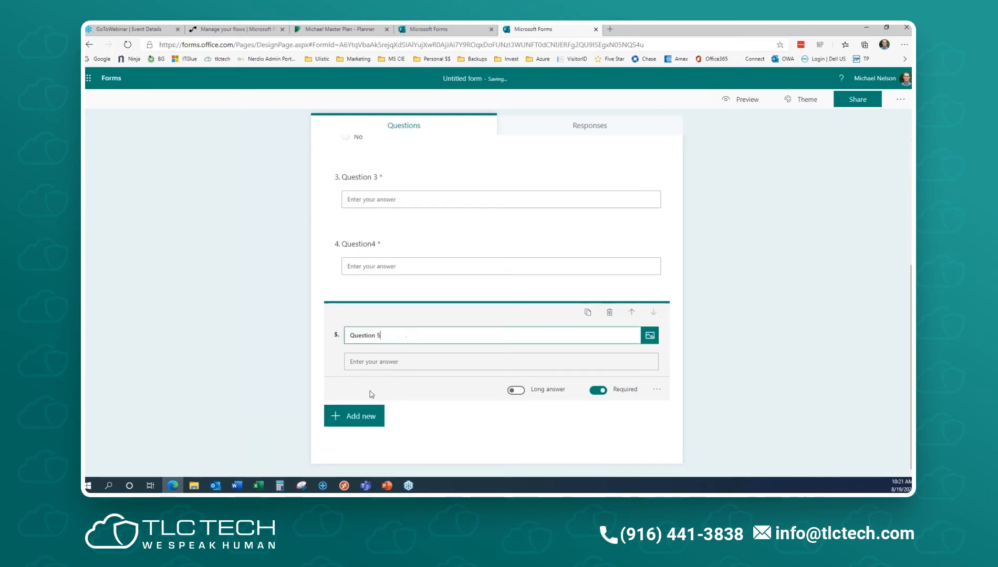
pyautogui.click(355, 416)
pyautogui.click(442, 417)
pyautogui.press('BackSpace')
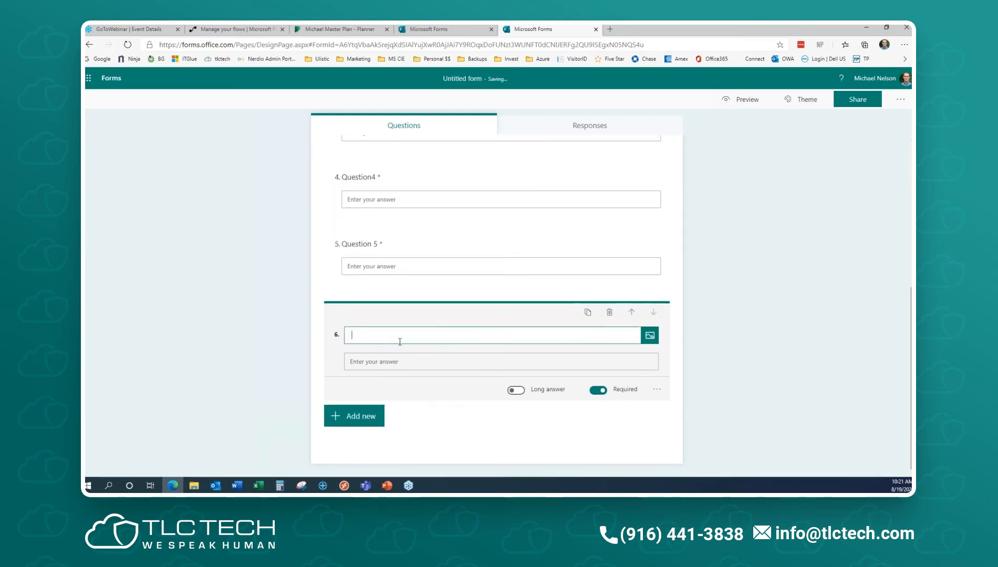
pyautogui.hotkey('ctrl', 'z')
pyautogui.click(398, 335)
pyautogui.write('6')
pyautogui.click(704, 414)
# - Reopen question 2 'Have you started yet' and bring up its more-settings menu
pyautogui.scroll(3, 723, 404)
pyautogui.scroll(2, 721, 401)
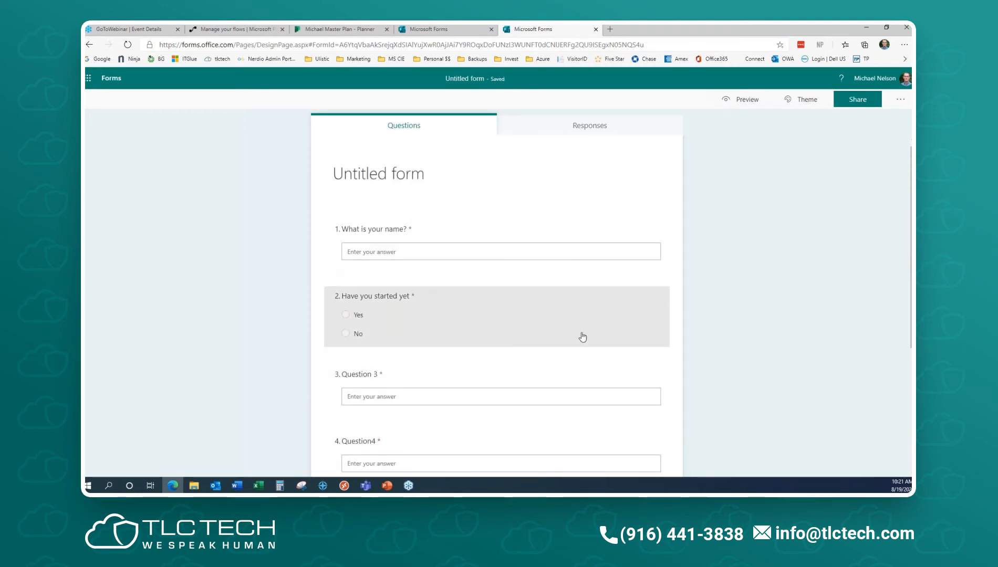
pyautogui.click(575, 324)
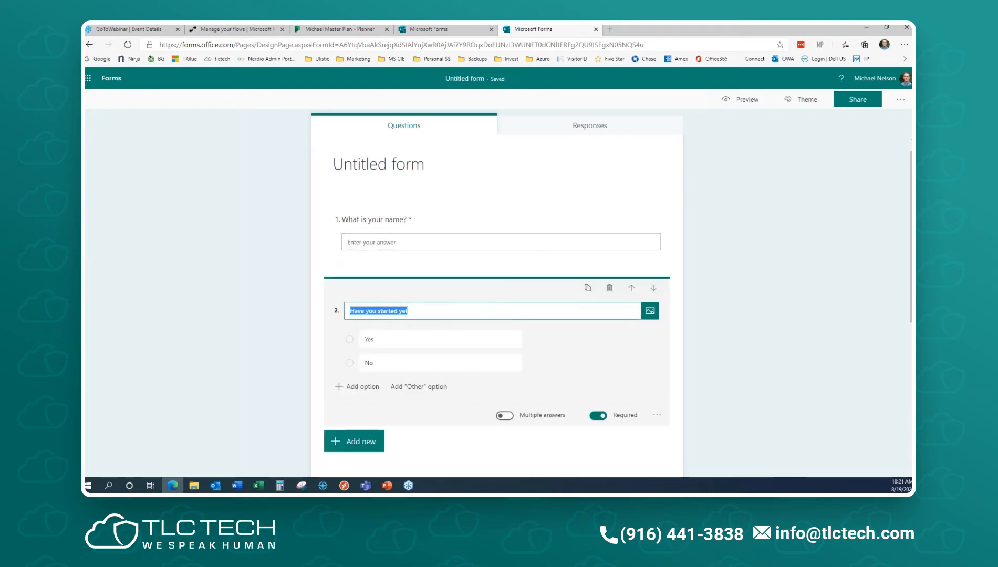
pyautogui.scroll(-4, 626, 405)
pyautogui.click(658, 333)
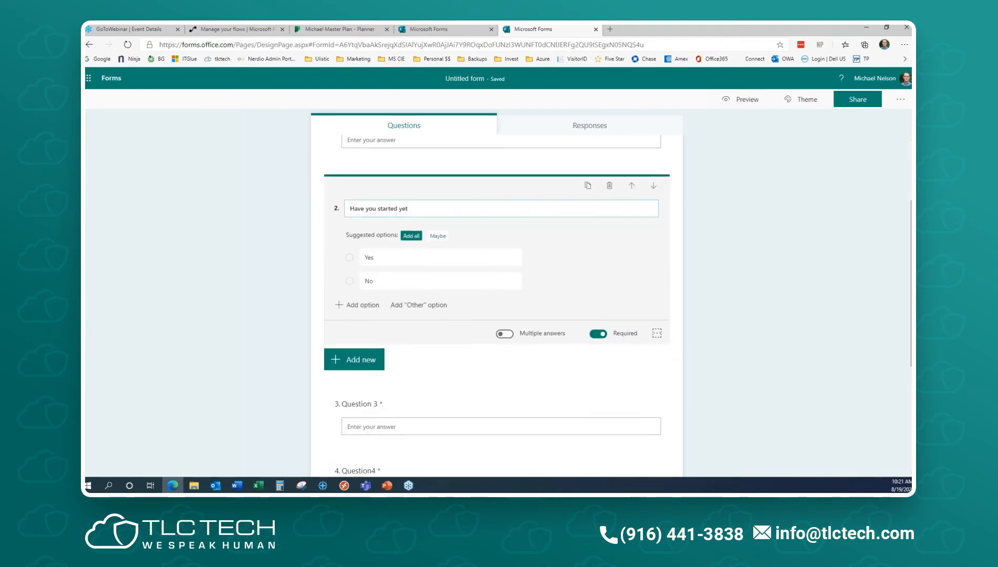
# - Add branching to question 2: Yes goes to '3. Question 3', No to '6. Question 6'
pyautogui.click(680, 394)
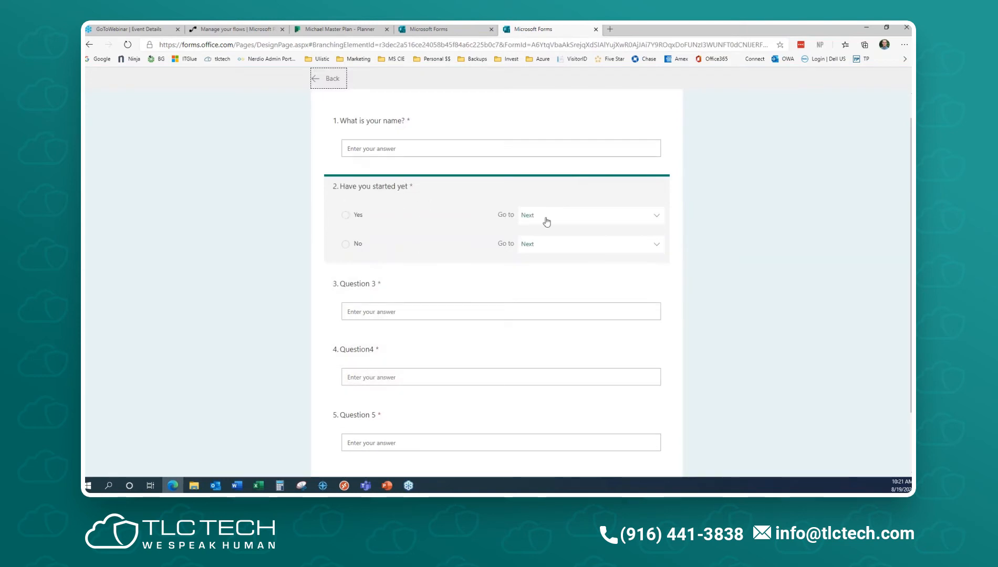
pyautogui.click(616, 217)
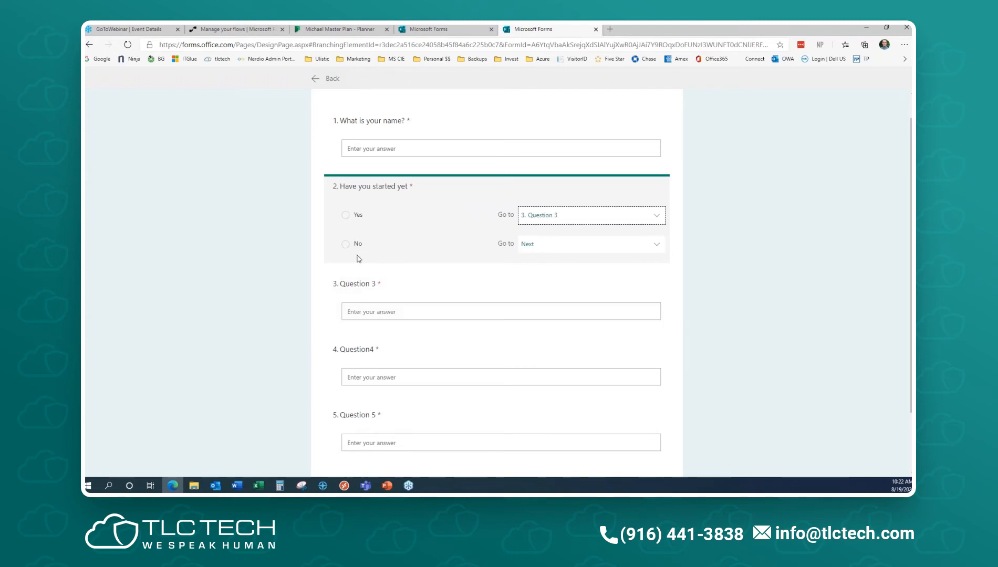
pyautogui.click(589, 244)
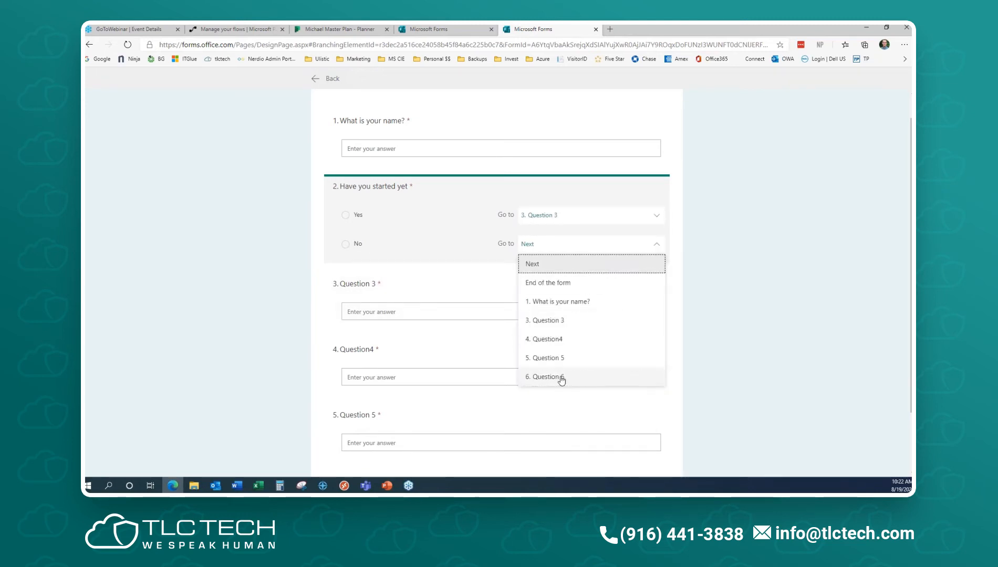
pyautogui.click(561, 379)
pyautogui.scroll(-2, 707, 343)
pyautogui.scroll(3, 706, 344)
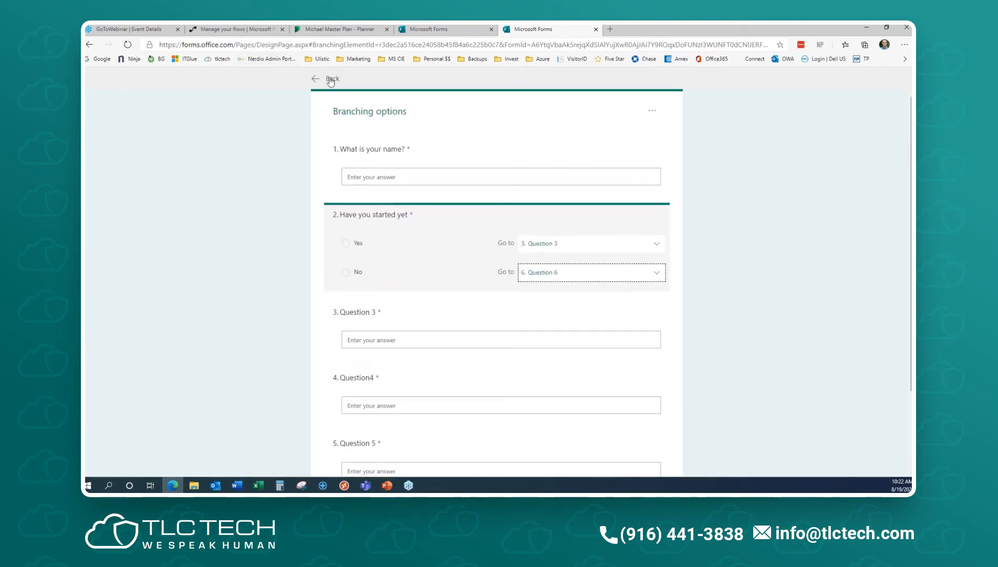
pyautogui.click(330, 80)
pyautogui.click(742, 99)
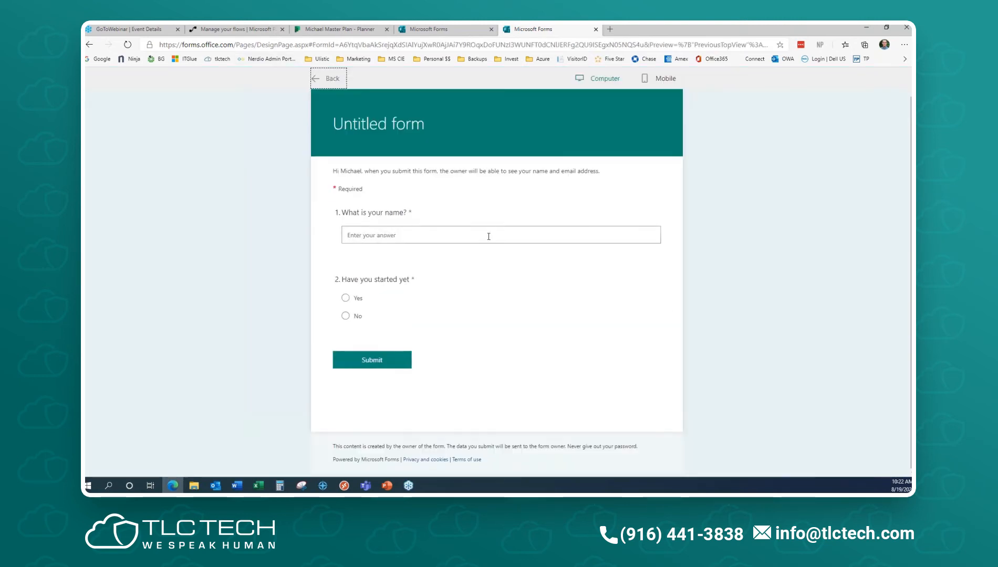
# - In Preview, answer No then Yes on 'Have you started yet' to verify branching, then go back
pyautogui.click(346, 316)
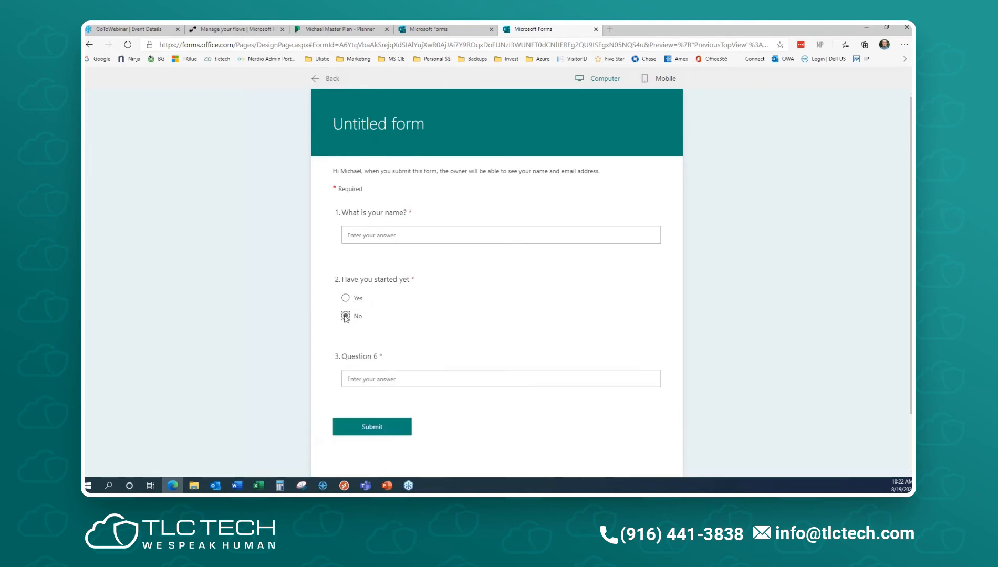
pyautogui.click(341, 356)
pyautogui.click(346, 298)
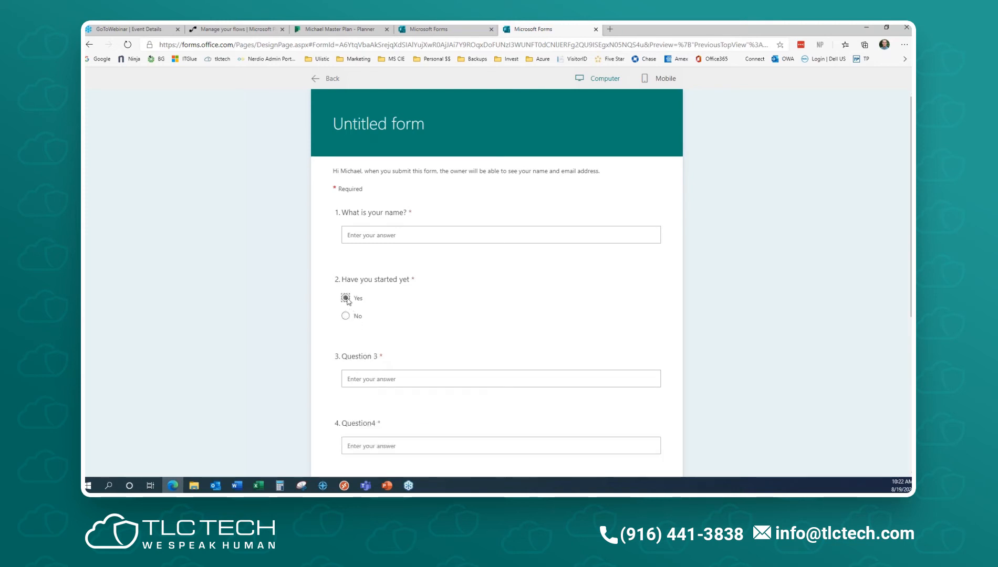
pyautogui.scroll(-2, 397, 370)
pyautogui.scroll(-3, 334, 243)
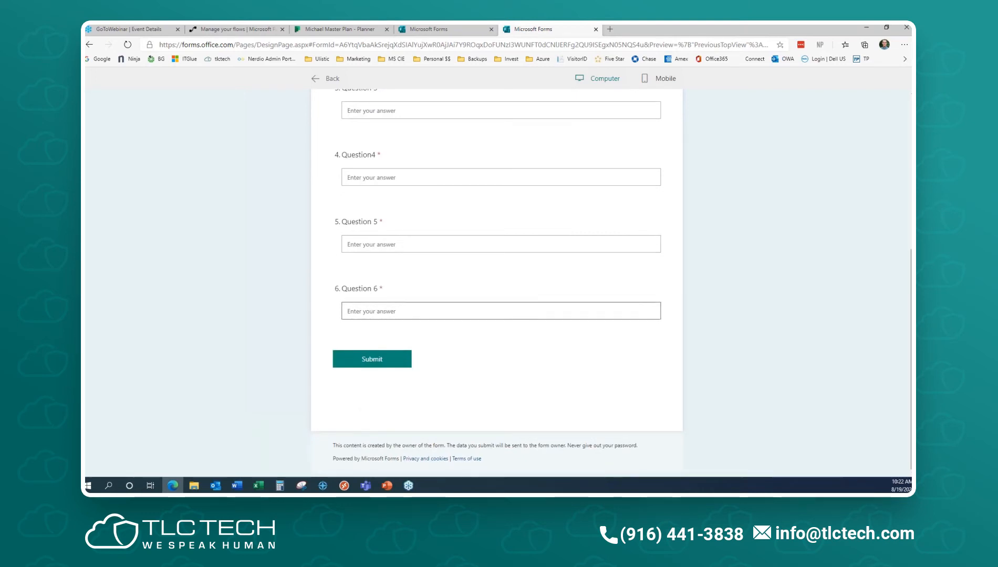
pyautogui.scroll(5, 541, 308)
pyautogui.click(330, 79)
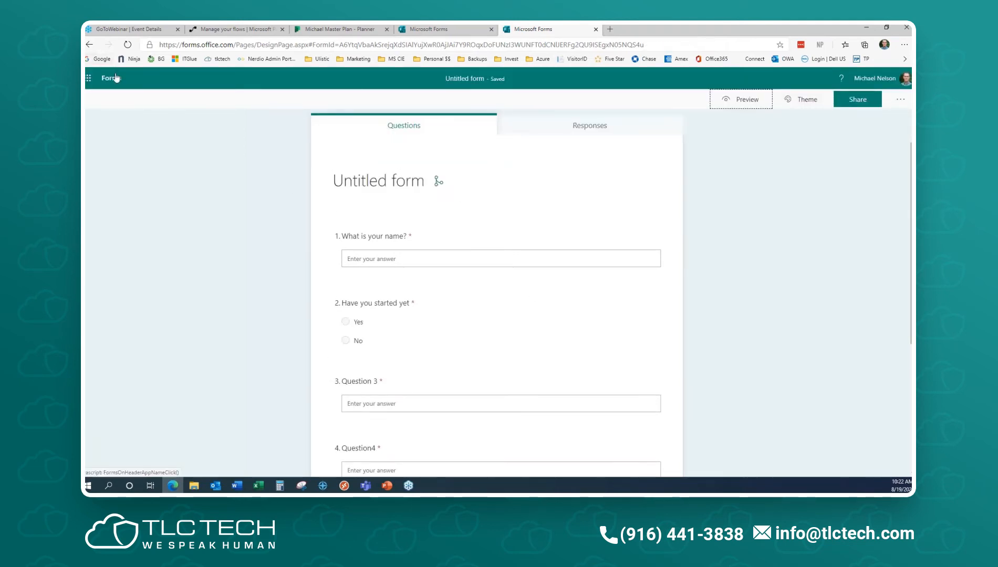
# - Move the Untitled form from My forms to the recycle bin
pyautogui.click(113, 78)
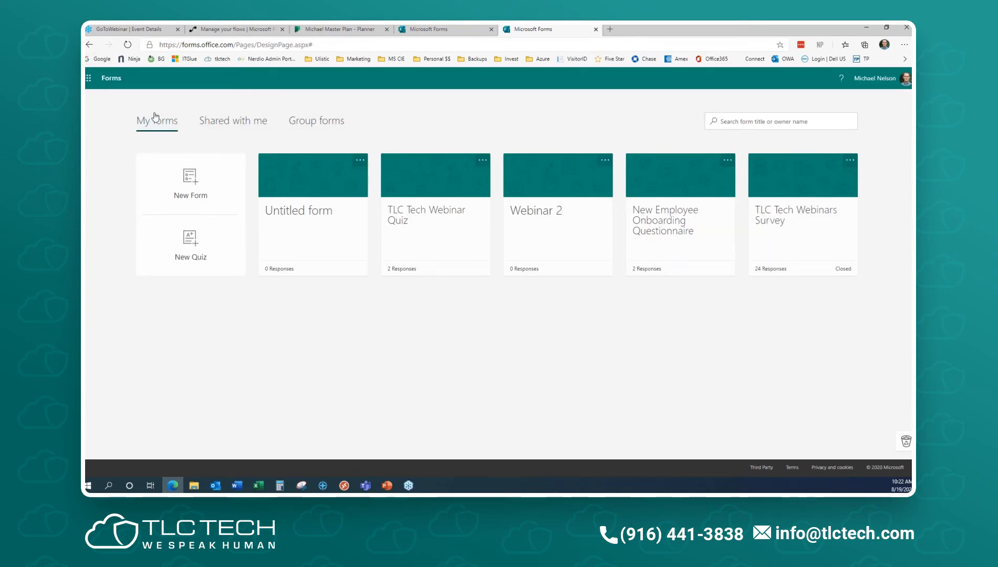
pyautogui.click(304, 235)
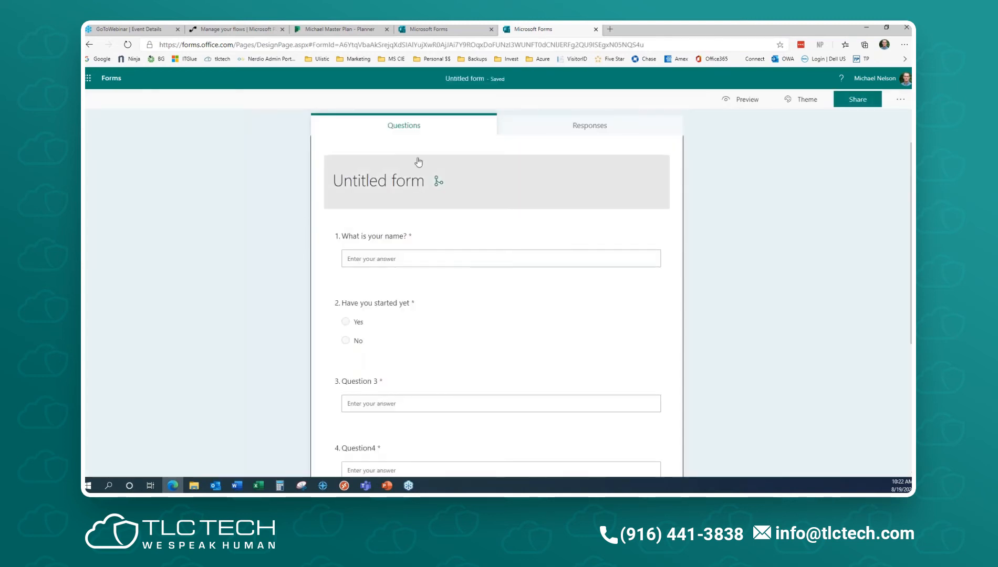
pyautogui.click(102, 79)
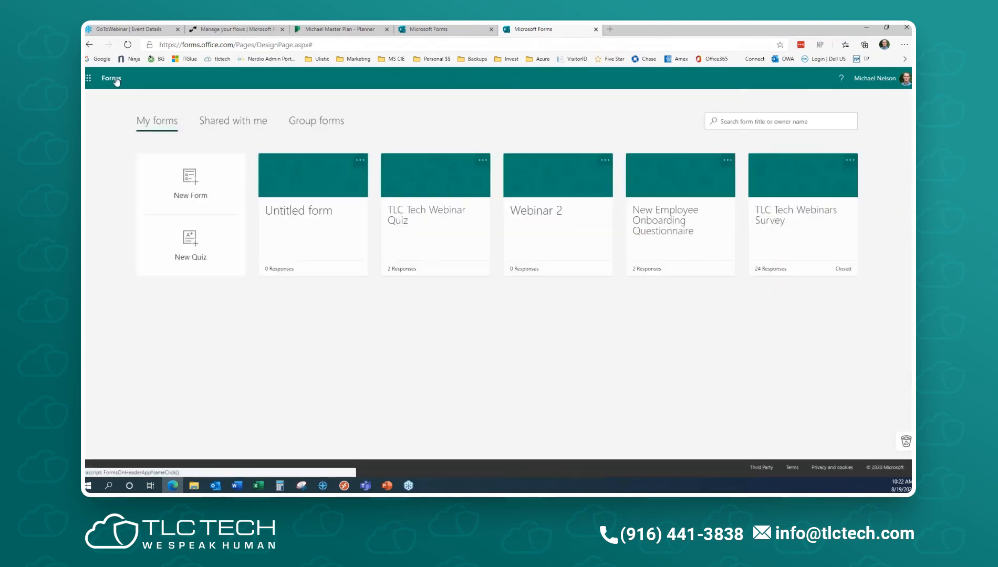
pyautogui.click(360, 159)
pyautogui.click(337, 200)
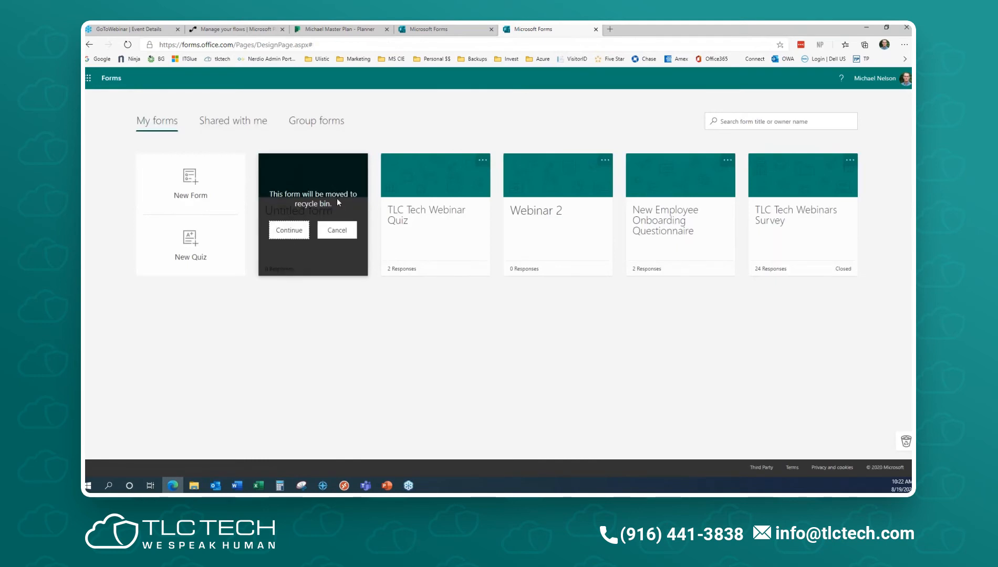
pyautogui.click(289, 230)
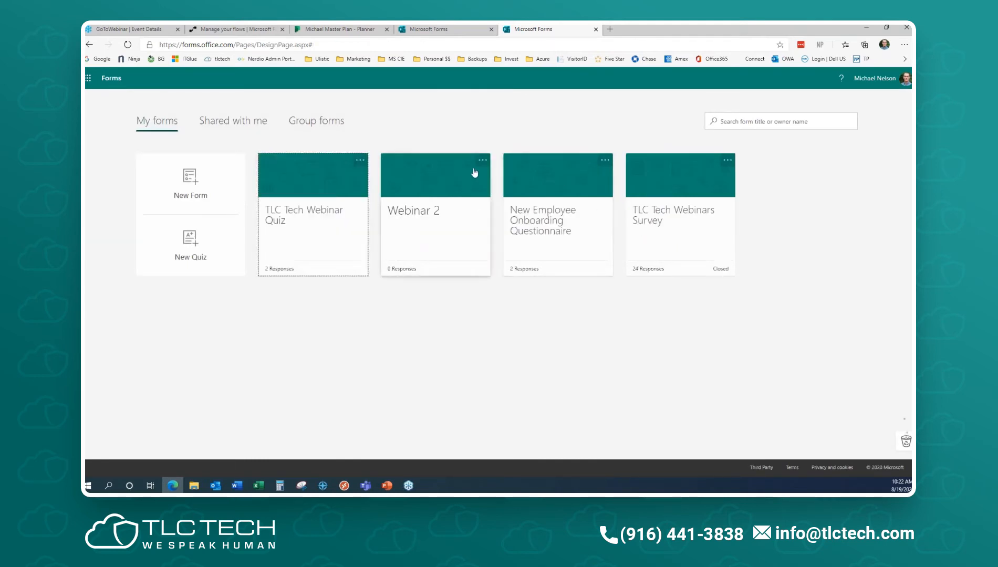
# - Recycle the Webinar 2 form as well and start a new blank form
pyautogui.click(483, 160)
pyautogui.click(459, 200)
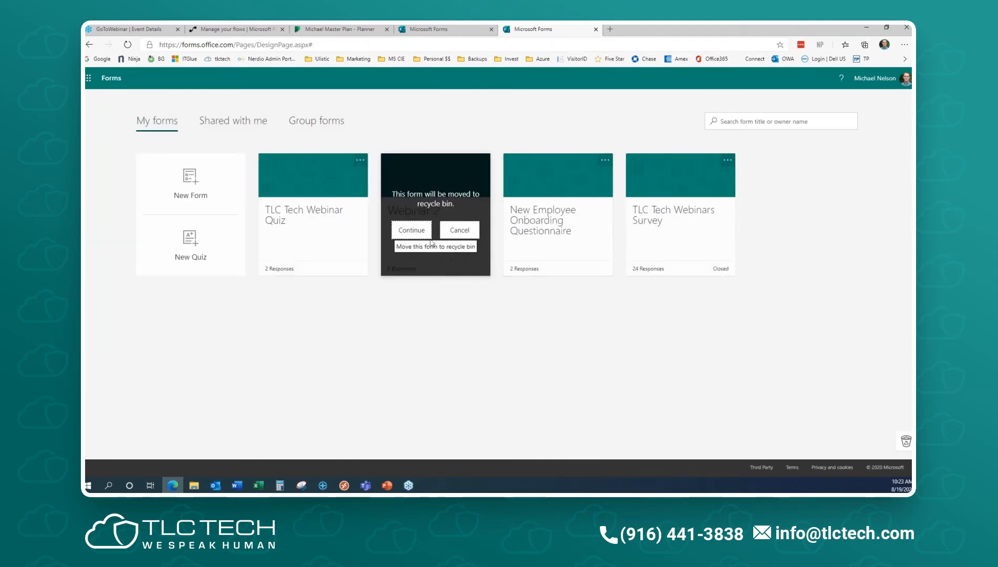
pyautogui.click(411, 232)
pyautogui.click(210, 171)
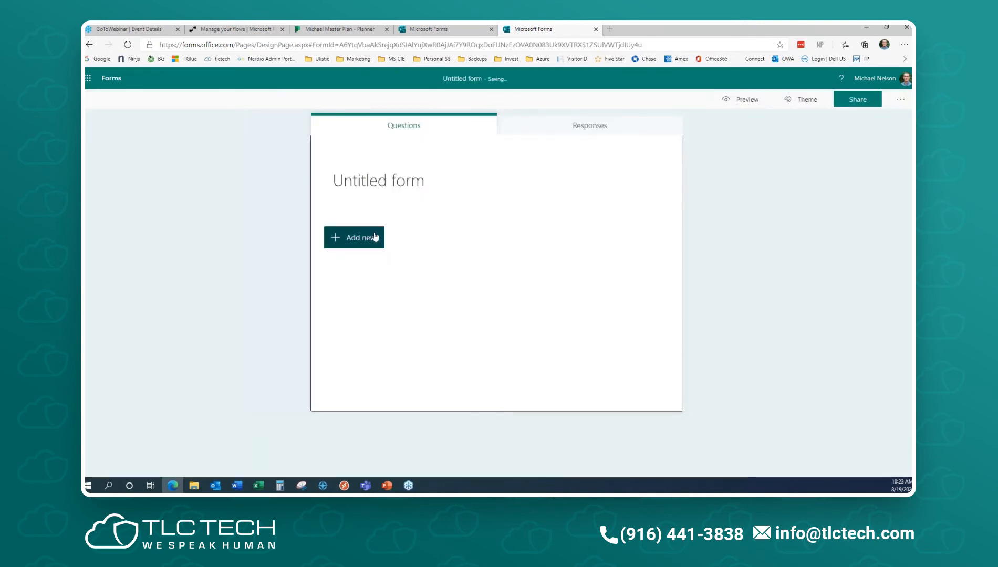
# - Add text Question 1 and give it a Number answer restriction
pyautogui.click(347, 237)
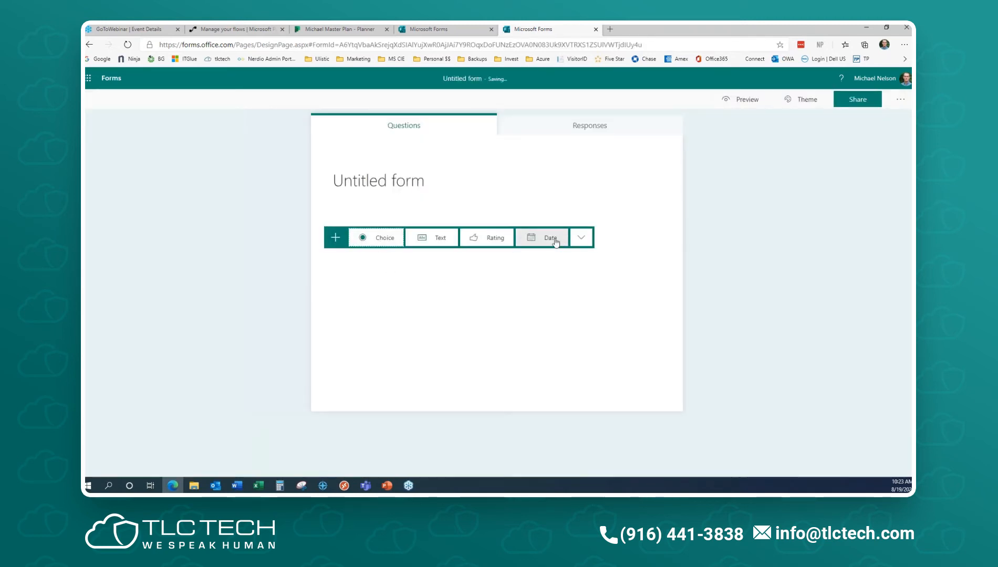
pyautogui.click(578, 237)
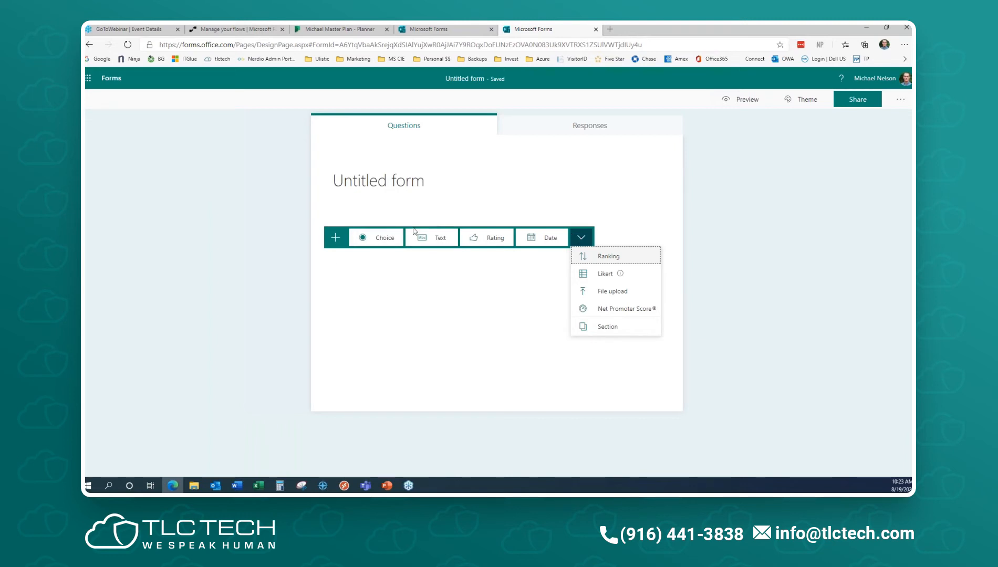
pyautogui.click(435, 238)
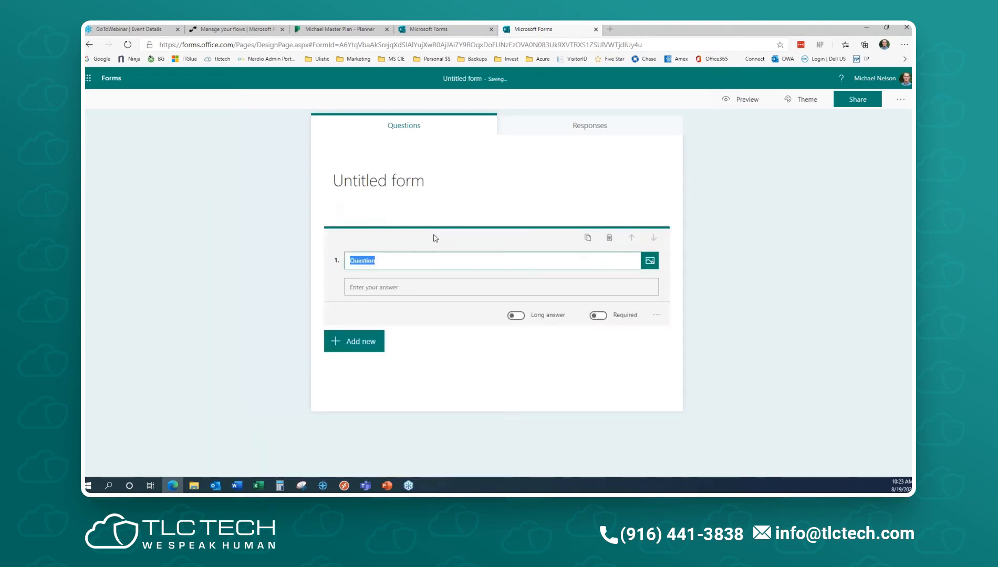
pyautogui.click(657, 315)
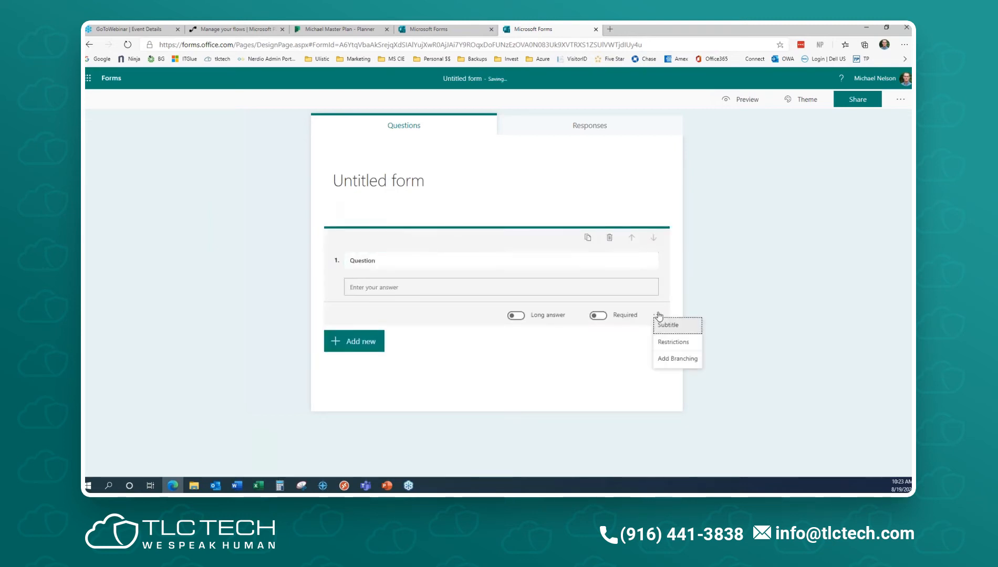
pyautogui.click(673, 343)
pyautogui.click(469, 314)
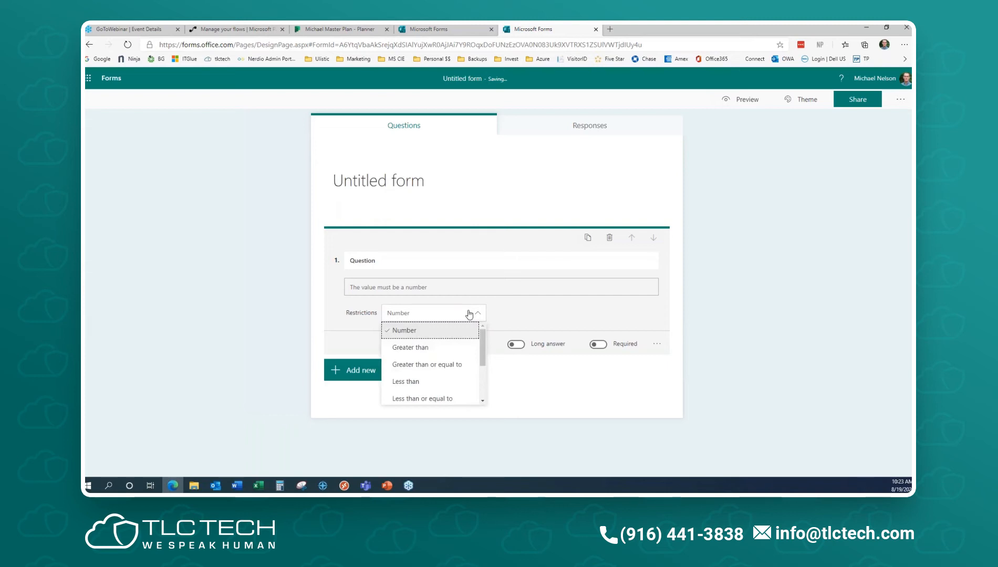
pyautogui.scroll(-2, 458, 342)
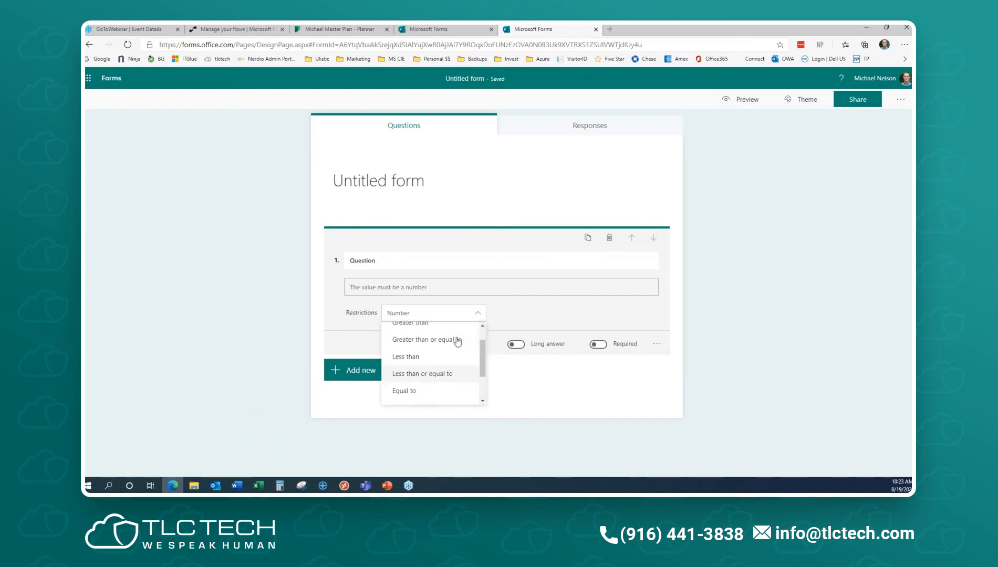
pyautogui.scroll(1, 435, 371)
pyautogui.scroll(1, 435, 371)
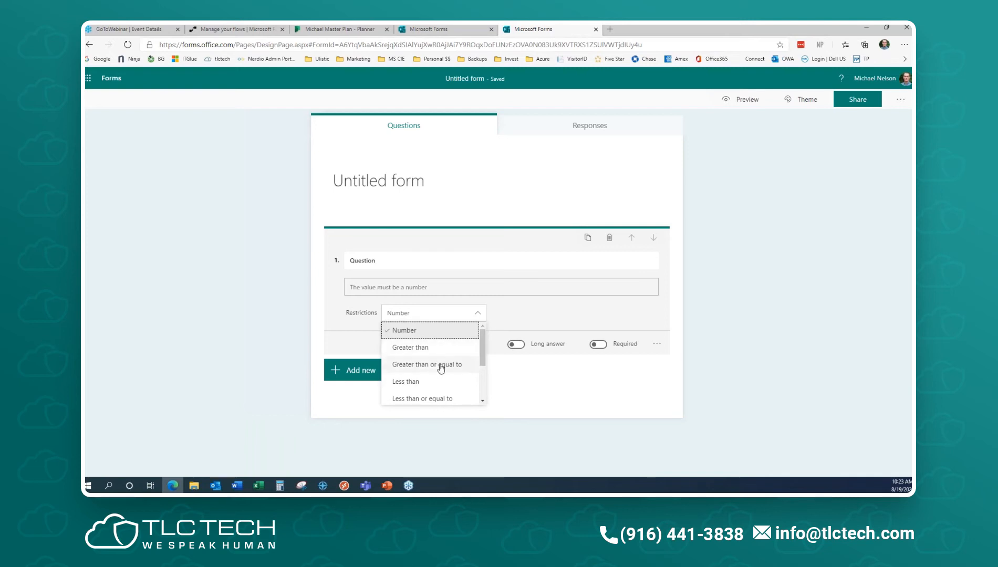
pyautogui.scroll(-1, 439, 370)
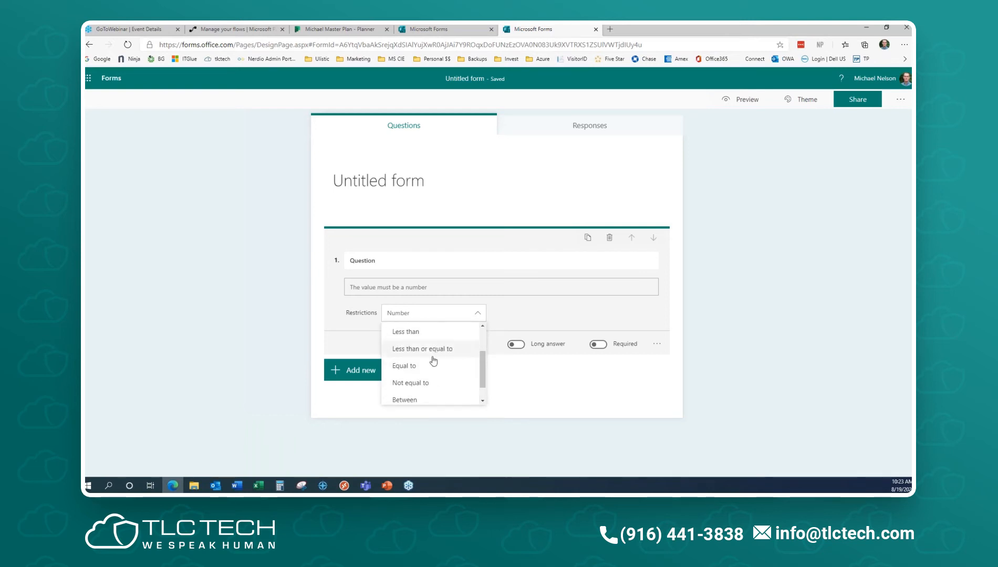
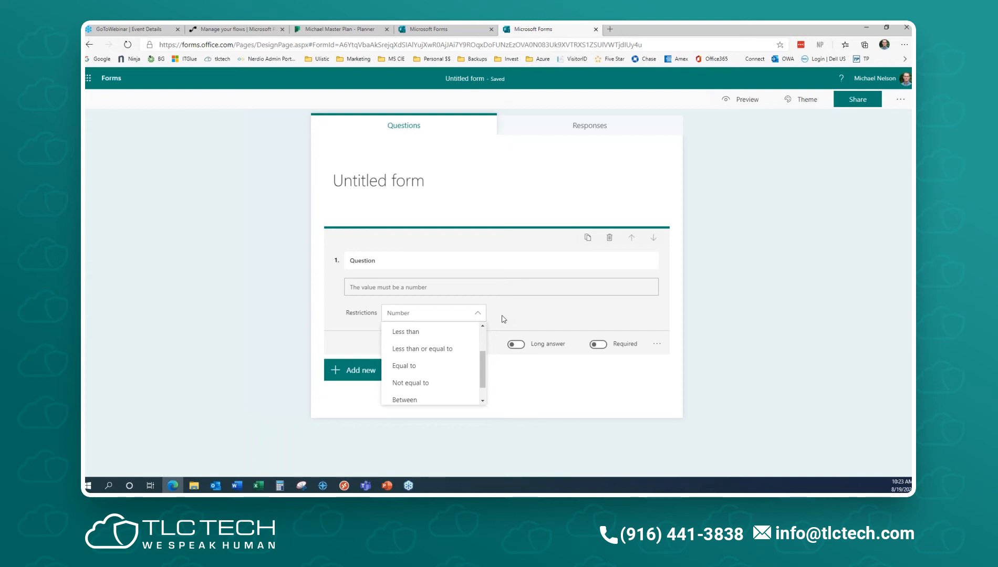
# - Delete the number-restricted Question 1 so the form has no questions
pyautogui.click(792, 340)
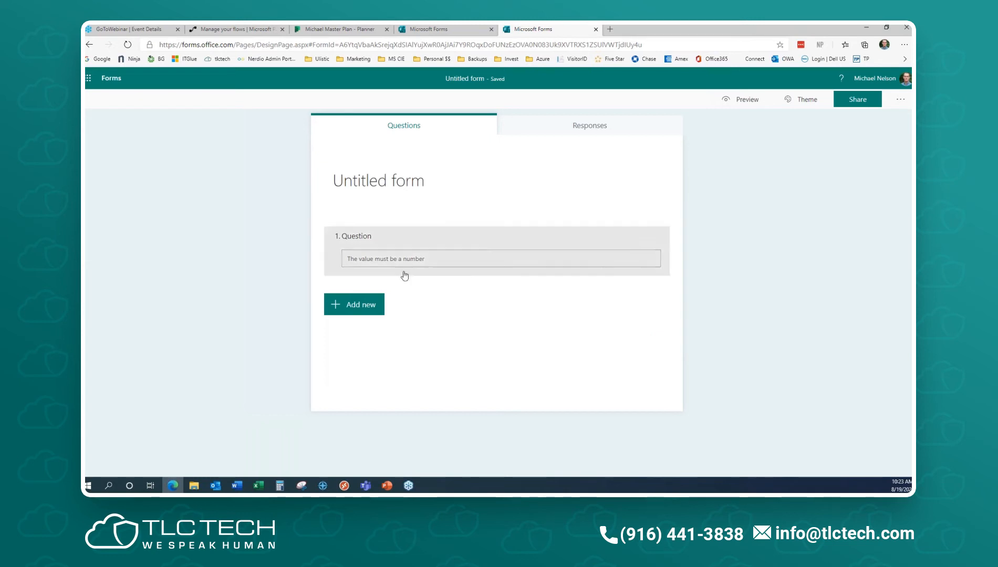
pyautogui.click(381, 265)
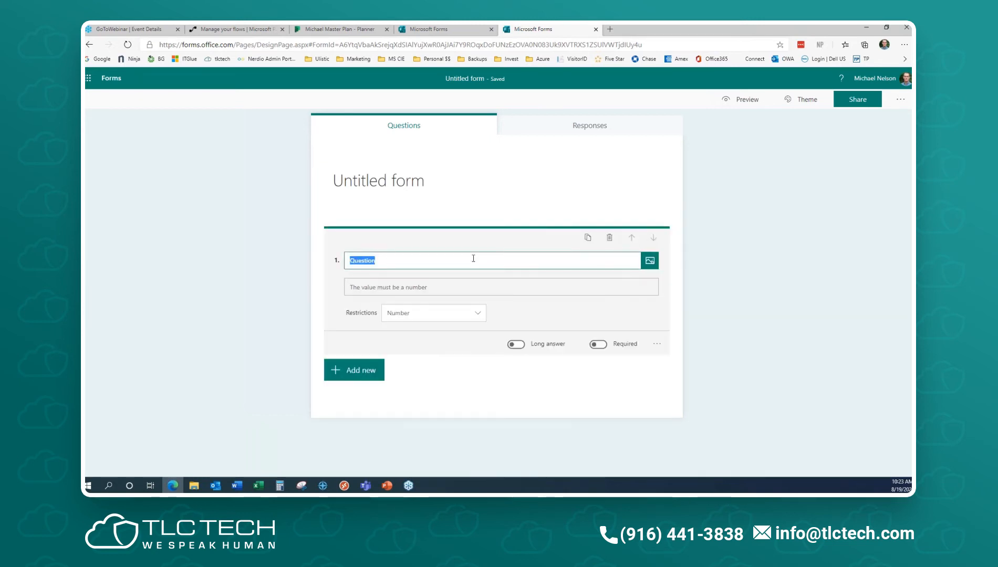
pyautogui.click(610, 238)
pyautogui.click(360, 239)
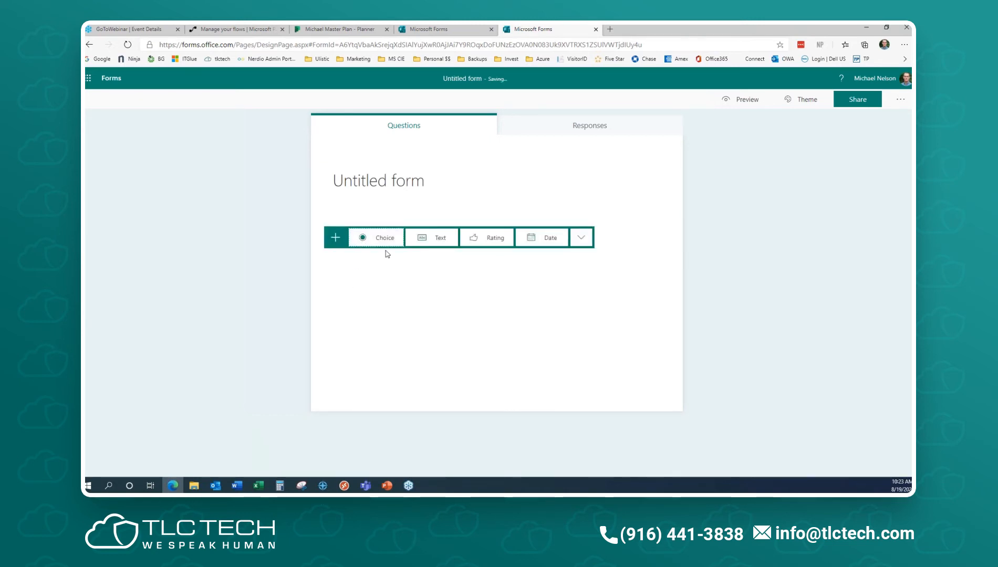
# - Add a choice question titled 'Day of the week', then delete it
pyautogui.click(386, 240)
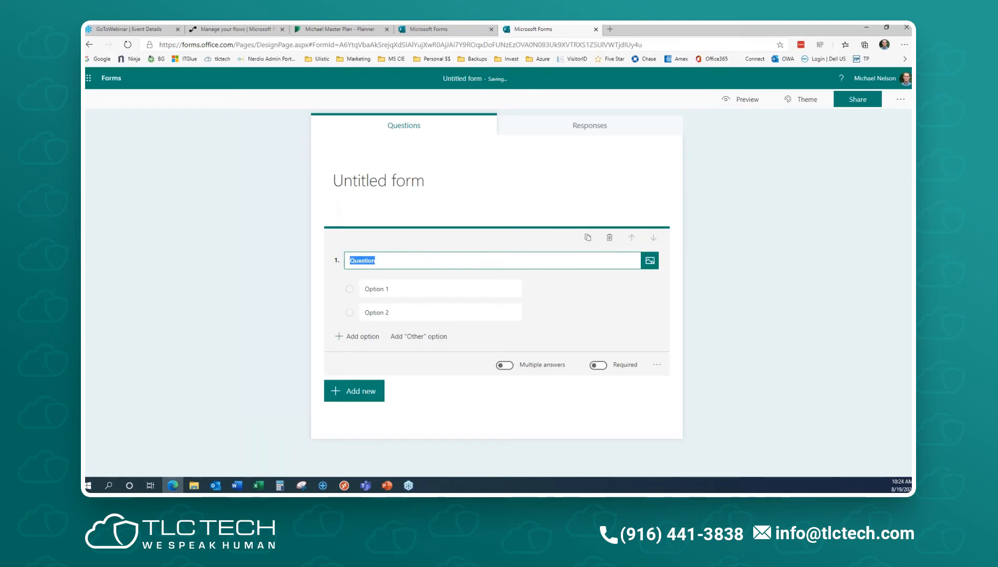
pyautogui.write('Day of the week')
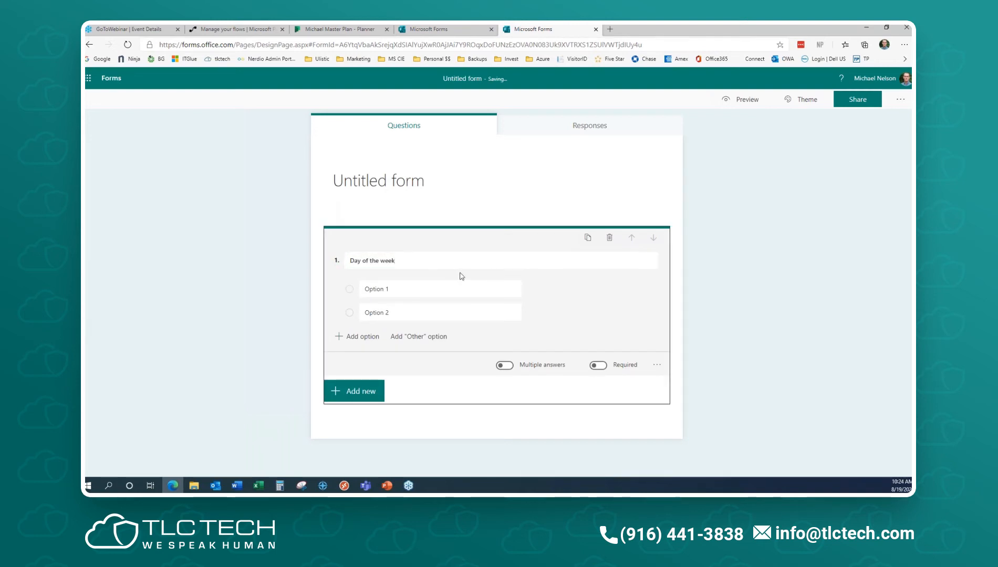
pyautogui.click(609, 238)
pyautogui.click(336, 237)
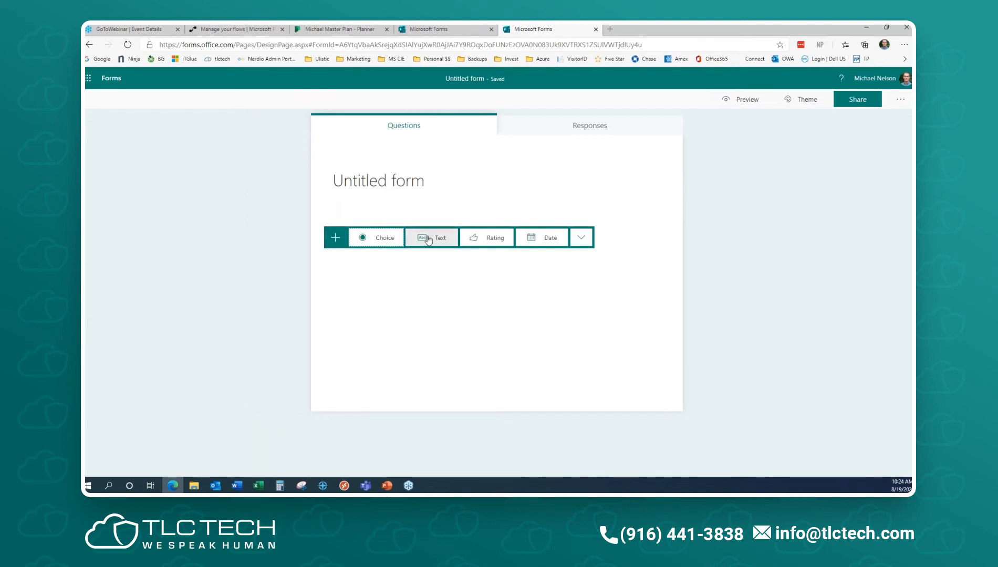
# - Add required choice question 'What day of the week to meet?' with all seven weekday options
pyautogui.click(389, 239)
pyautogui.write('What day of the week to meet?')
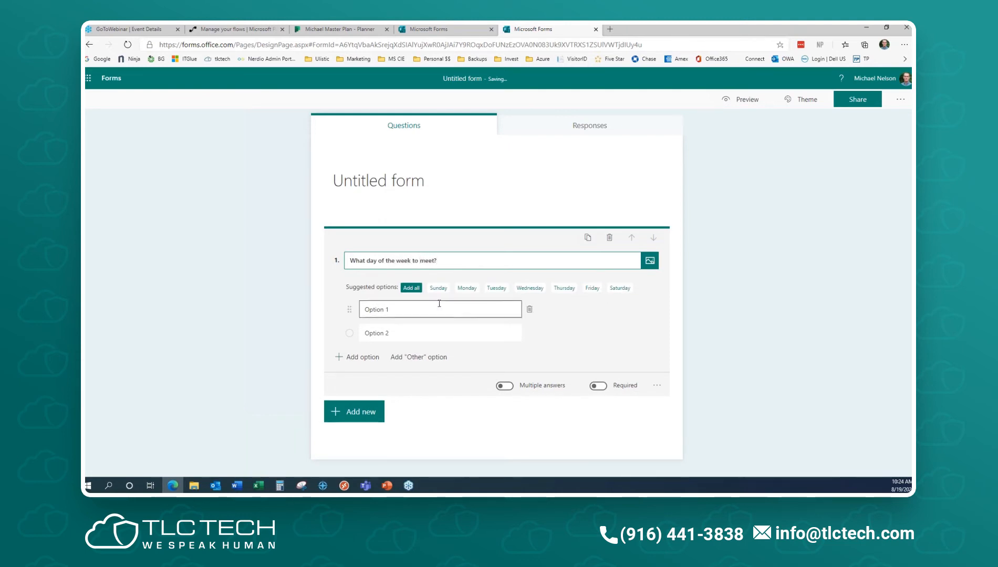
pyautogui.click(411, 288)
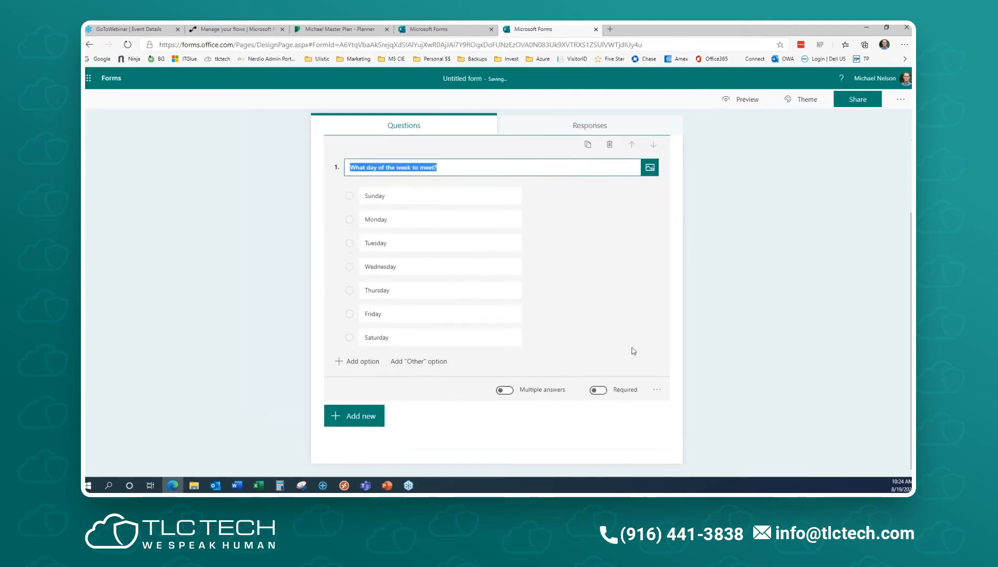
pyautogui.click(599, 390)
pyautogui.click(657, 389)
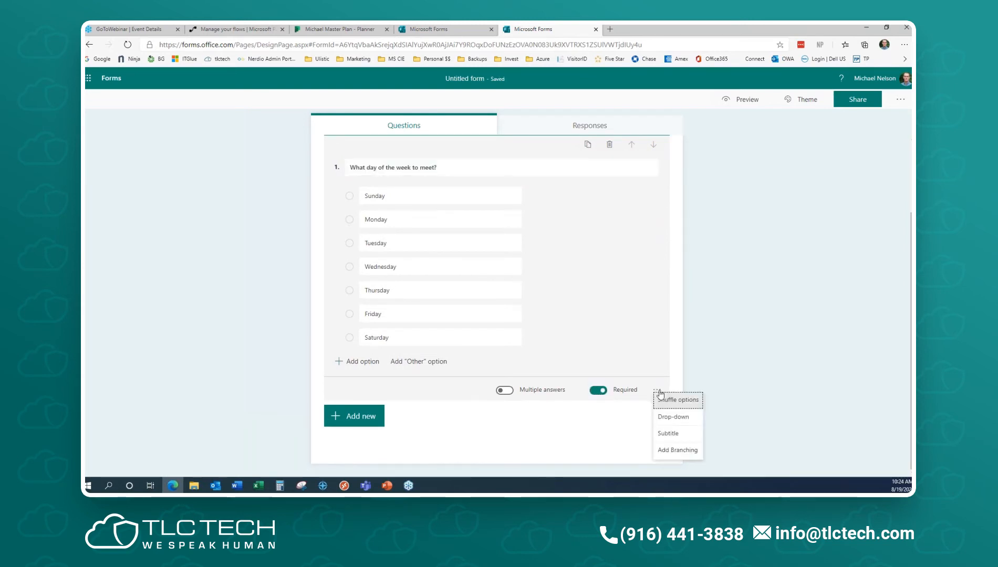
# - Switch the weekday question to display its answers as a drop-down list
pyautogui.click(687, 419)
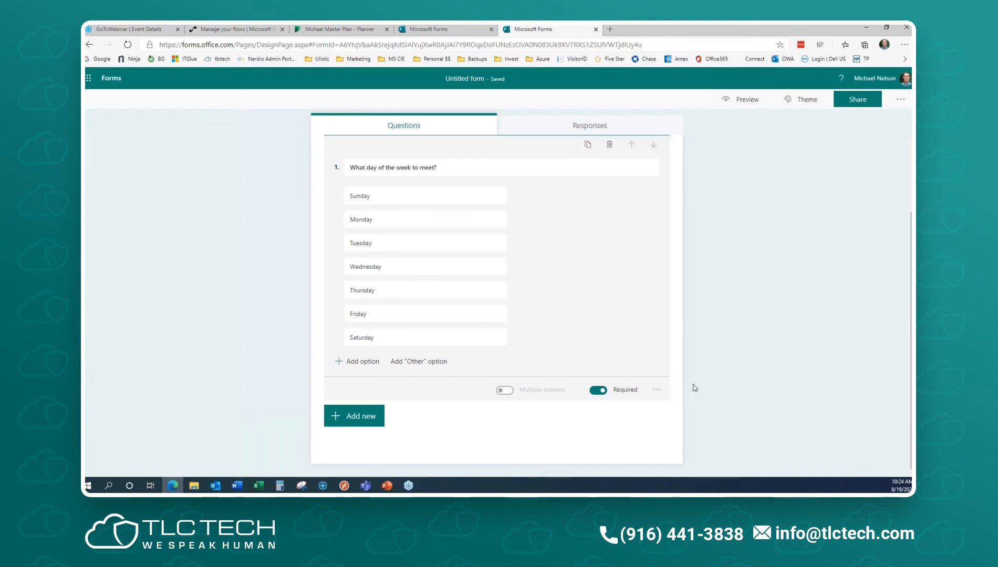
pyautogui.click(657, 390)
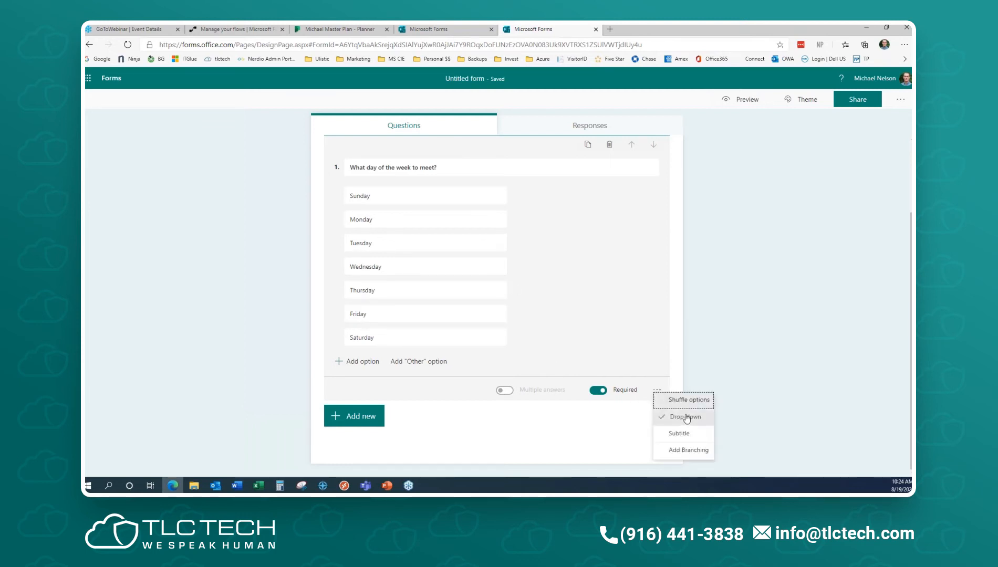
pyautogui.click(785, 351)
# - Preview the form and check the weekday drop-down, then return to editing
pyautogui.click(746, 99)
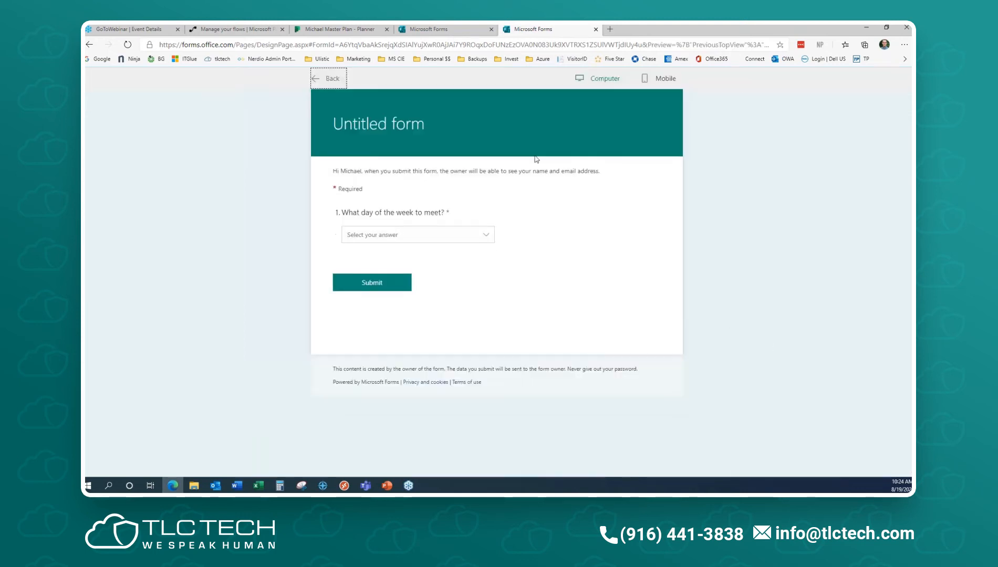
pyautogui.click(438, 238)
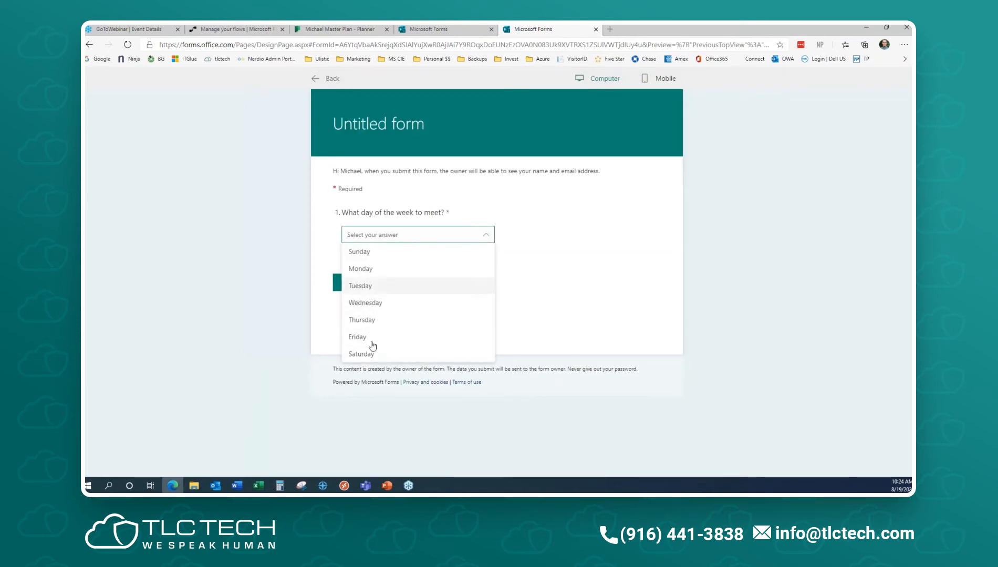
pyautogui.click(636, 255)
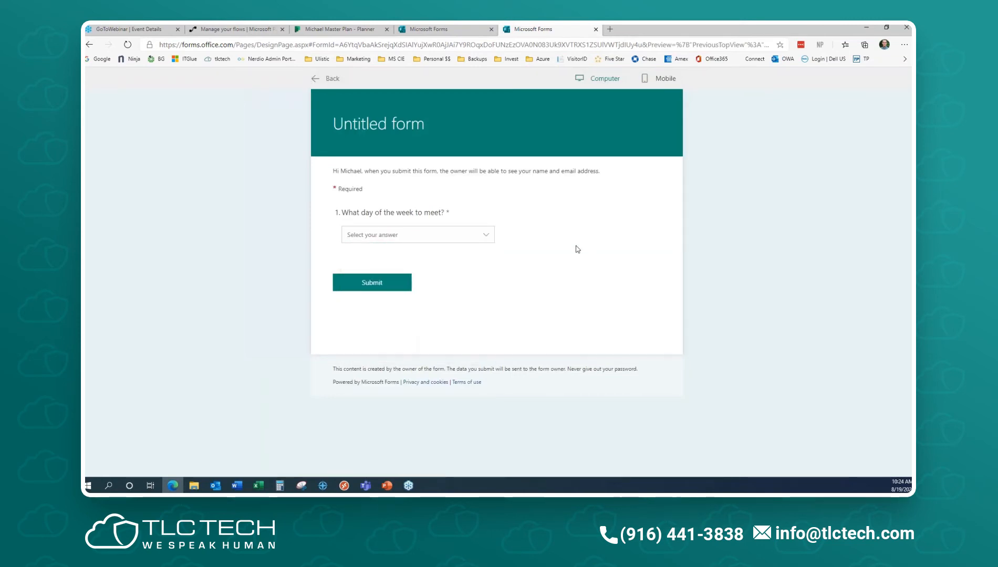
pyautogui.click(332, 81)
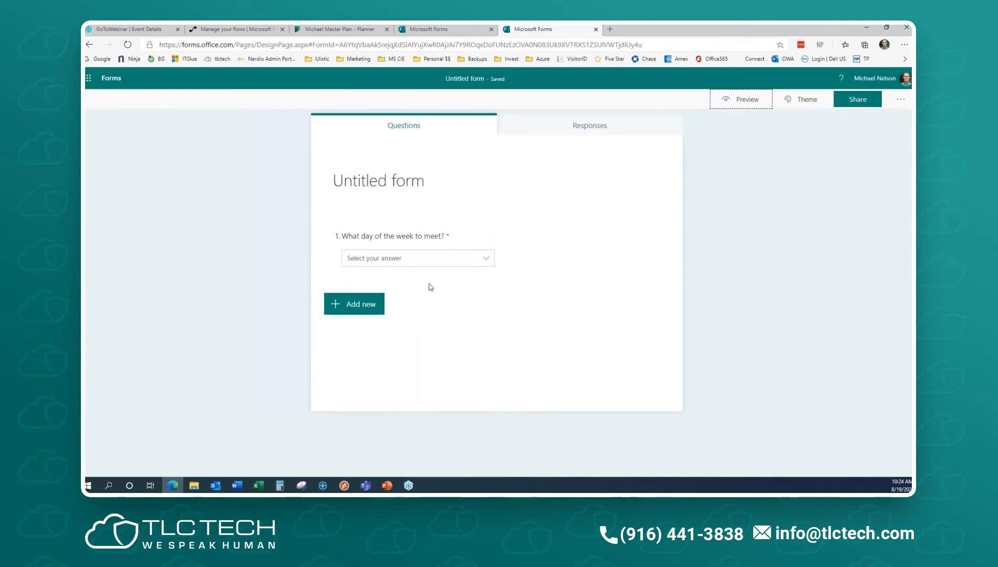
pyautogui.click(400, 249)
pyautogui.click(656, 416)
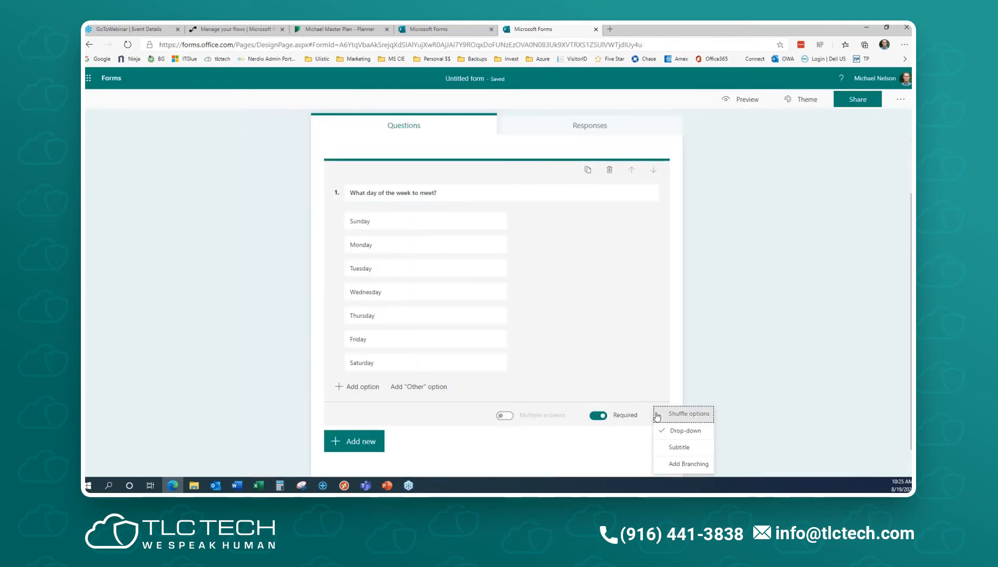
pyautogui.click(685, 431)
pyautogui.click(749, 99)
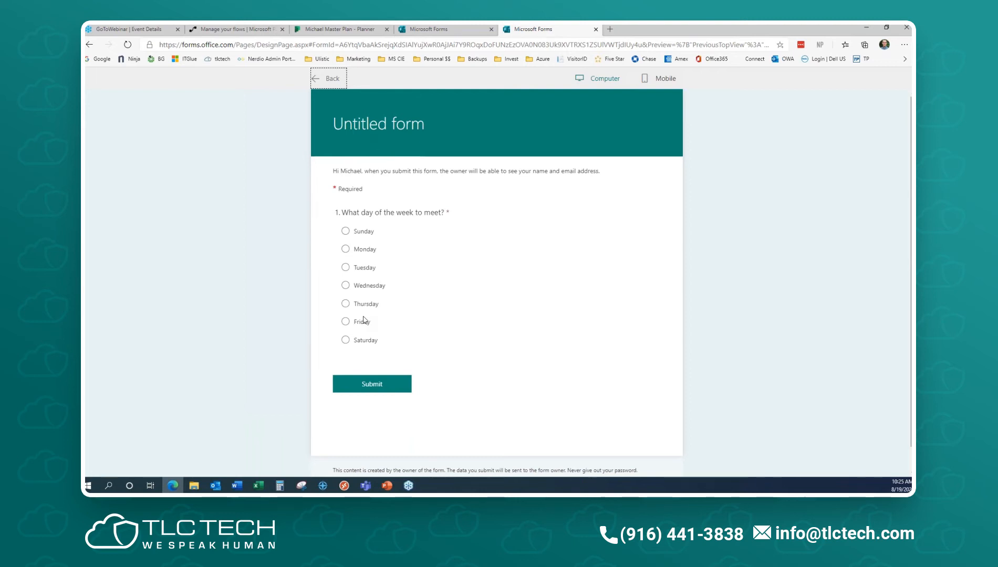
pyautogui.click(331, 79)
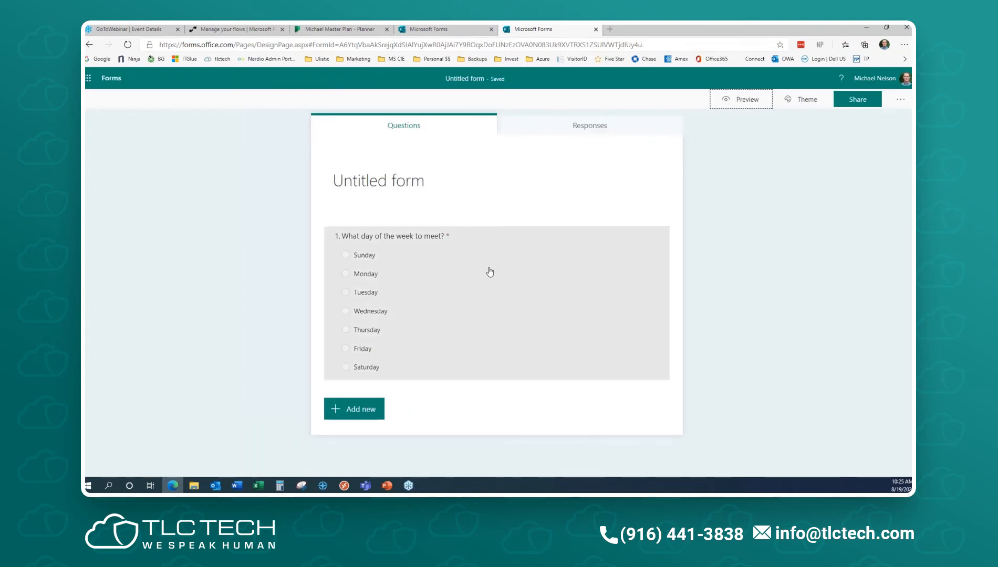
pyautogui.click(514, 276)
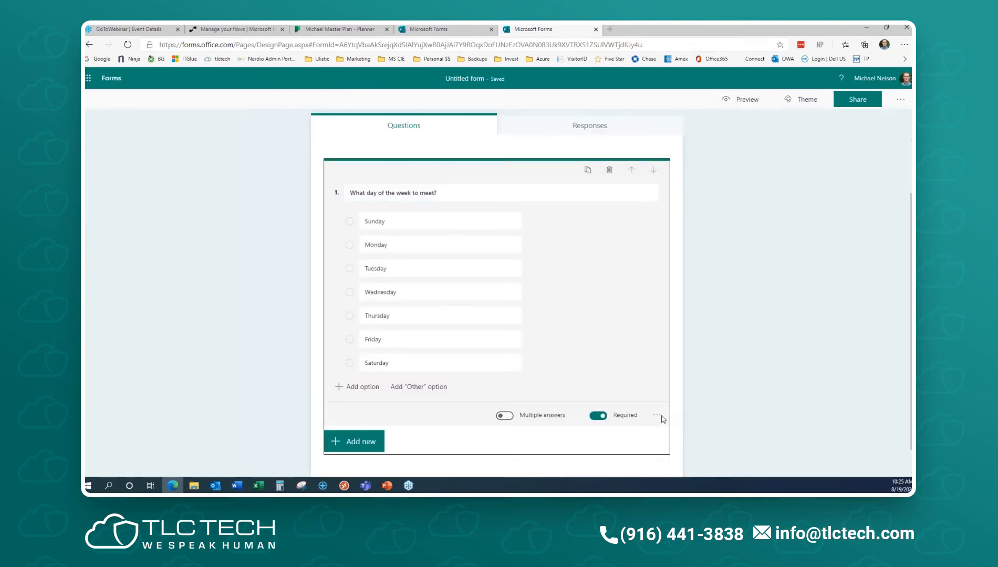
pyautogui.click(657, 416)
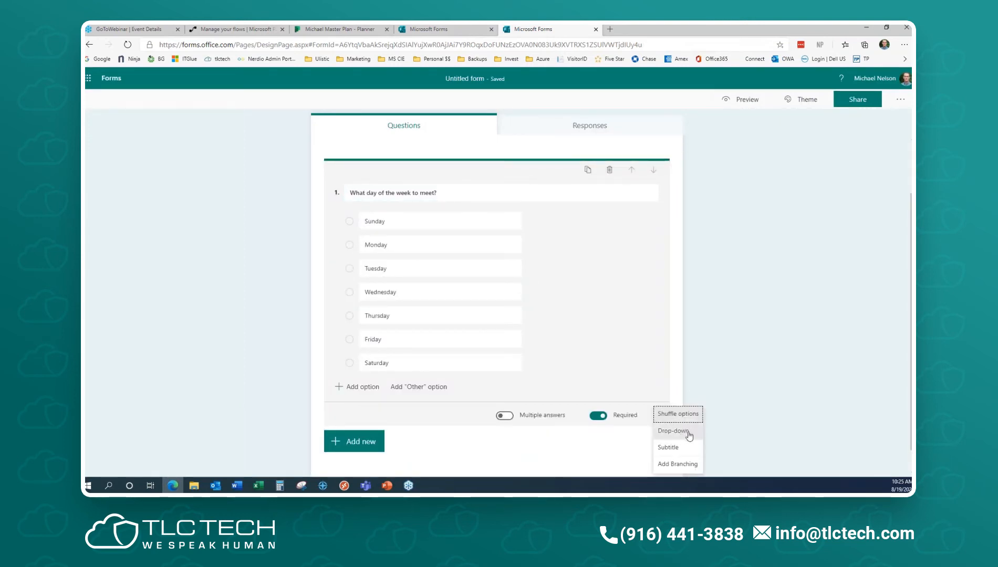
pyautogui.click(690, 434)
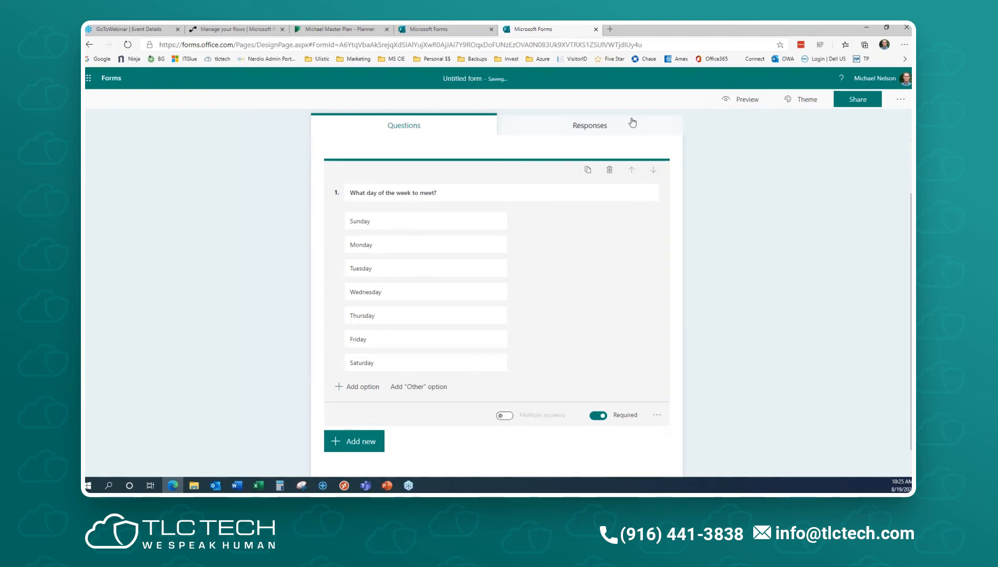
pyautogui.click(748, 101)
pyautogui.click(449, 240)
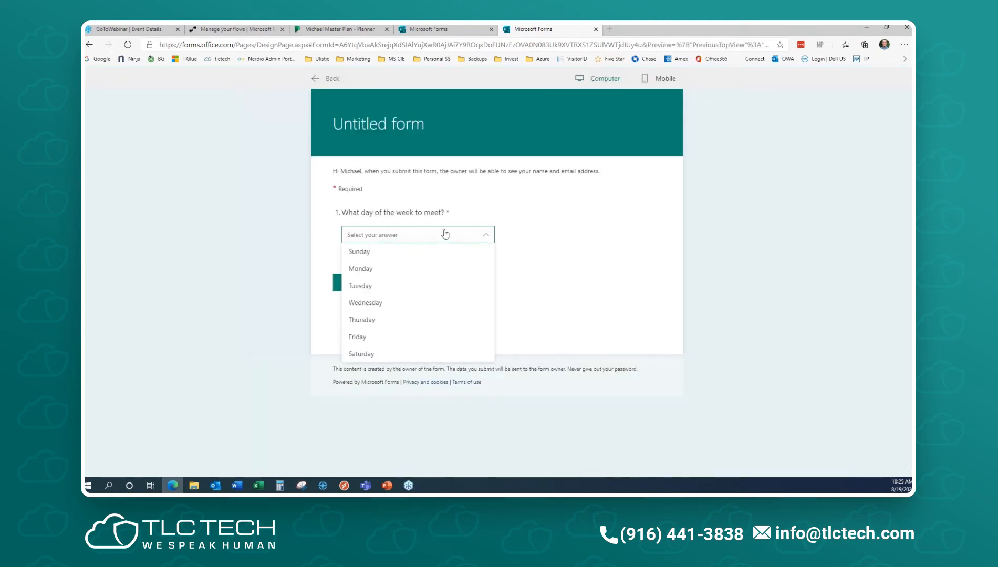
pyautogui.click(402, 303)
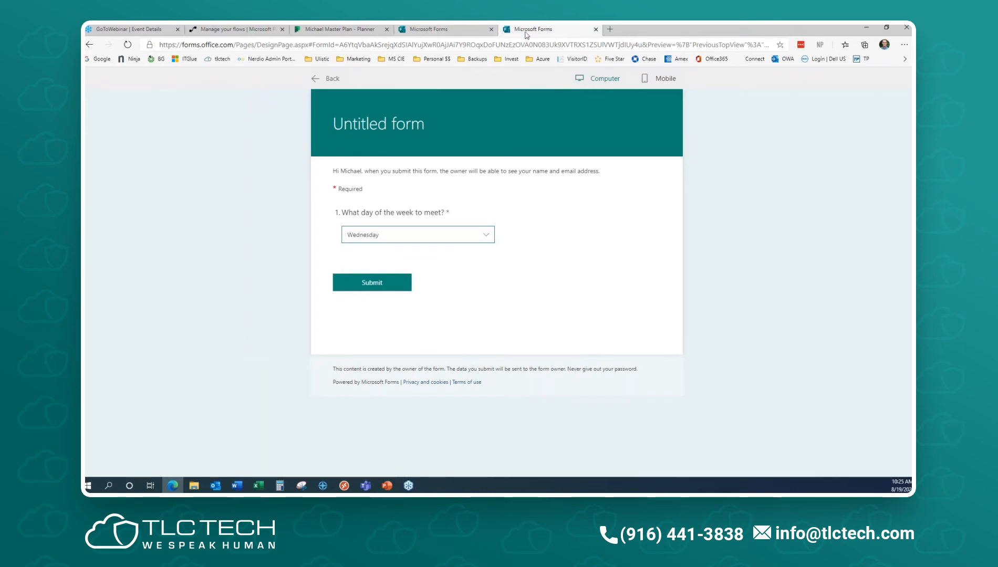
pyautogui.click(320, 79)
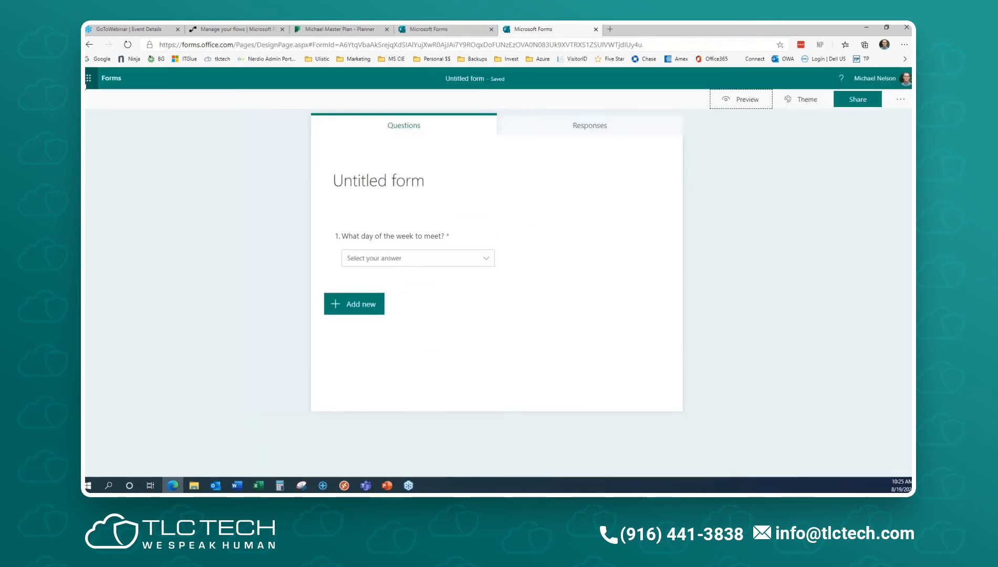
# - Reopen the Untitled form from My forms and add a text question 'What month'
pyautogui.click(111, 79)
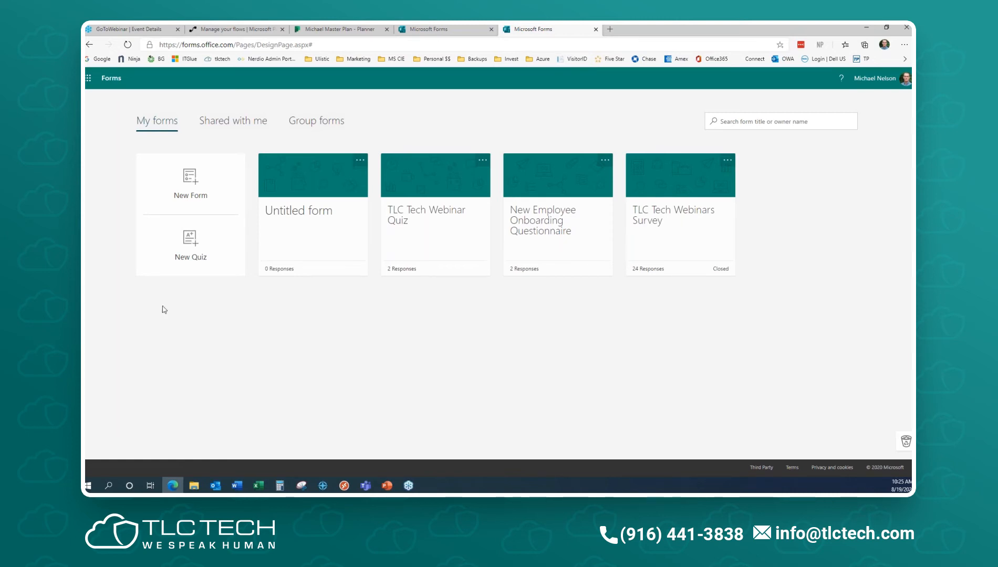
pyautogui.click(303, 225)
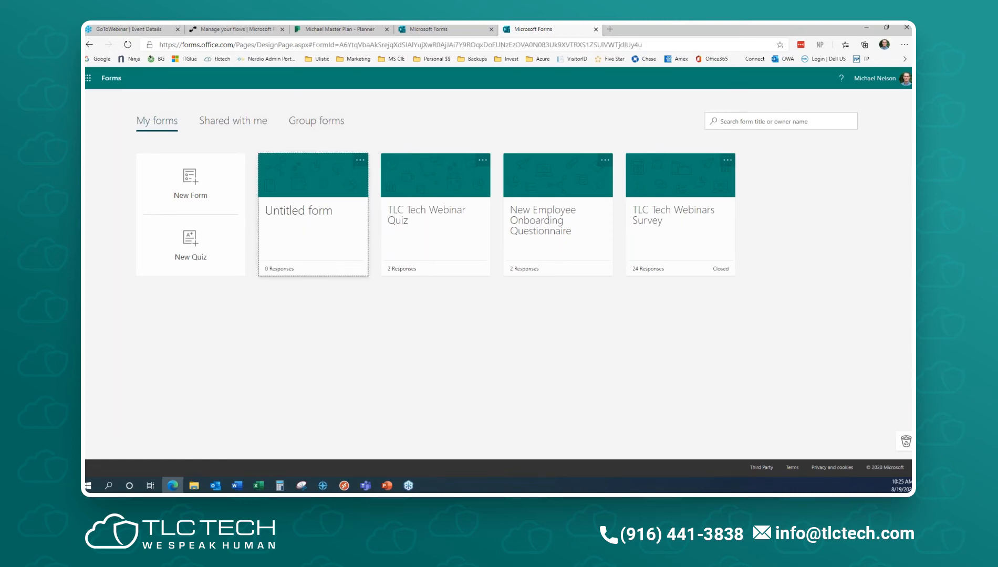
pyautogui.click(345, 307)
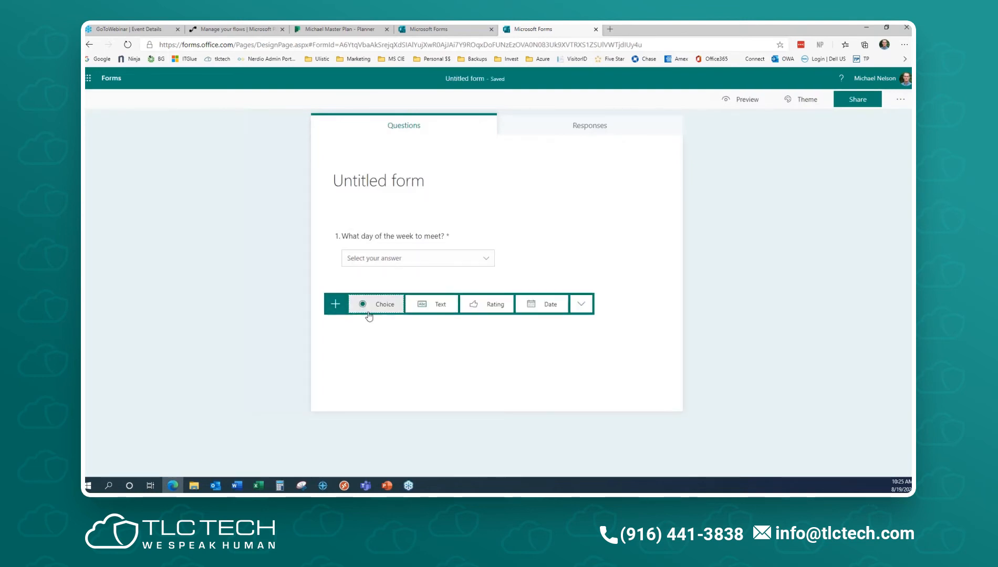
pyautogui.click(430, 310)
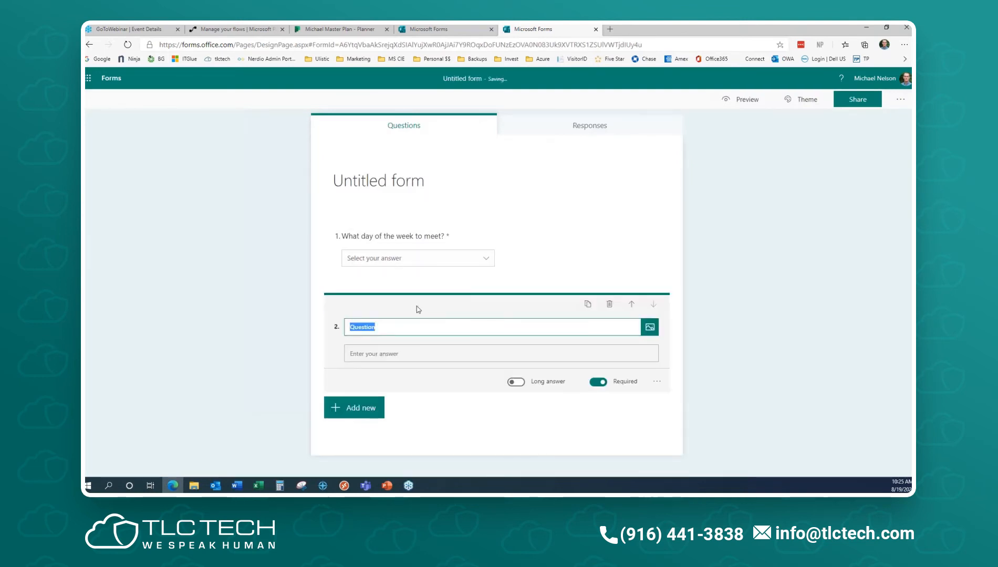
pyautogui.write('W')
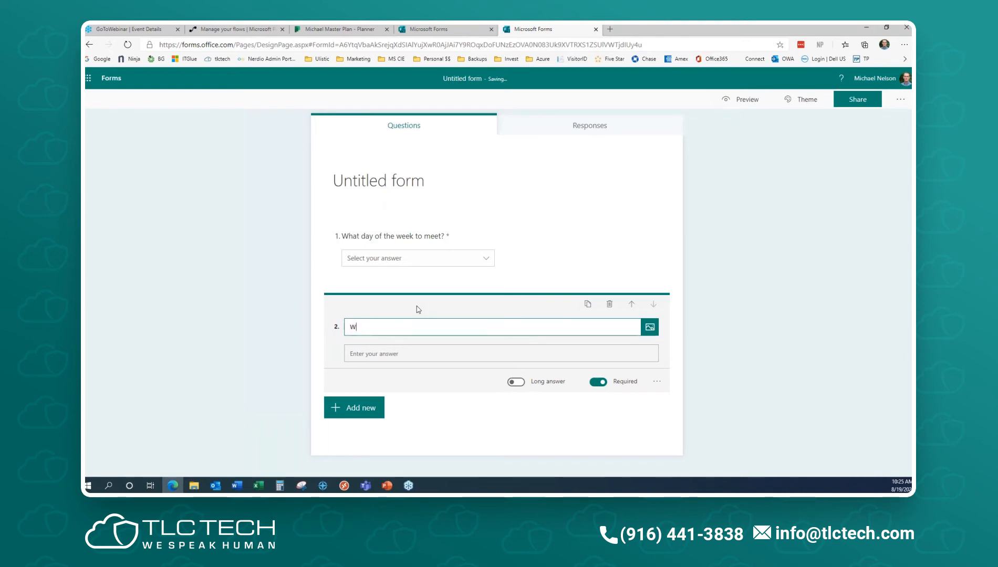
pyautogui.write('hat month?')
# - Add two more text questions, Question 3 and Question 4
pyautogui.click(382, 412)
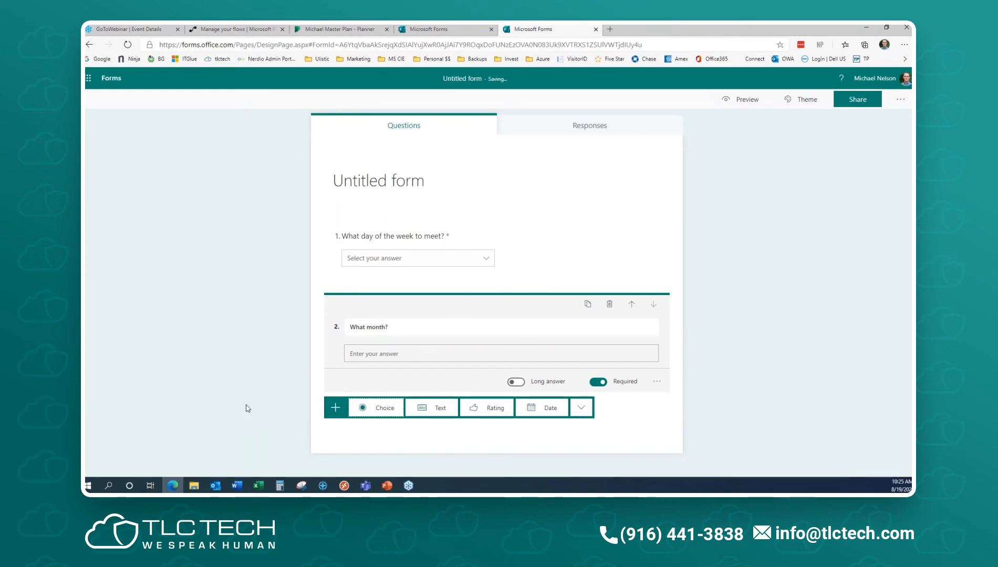
pyautogui.click(436, 409)
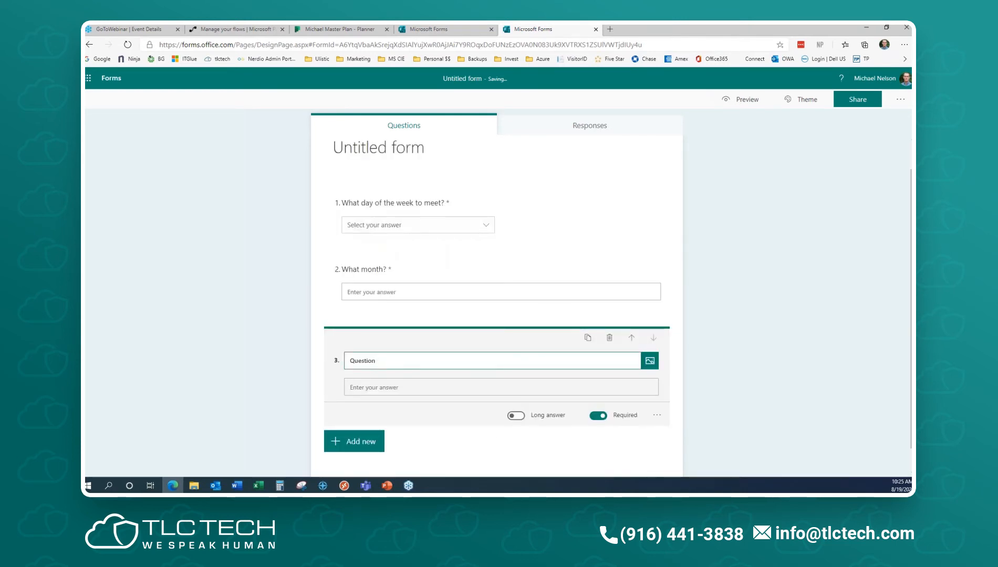
pyautogui.write('Question 4')
pyautogui.click(352, 444)
pyautogui.click(428, 443)
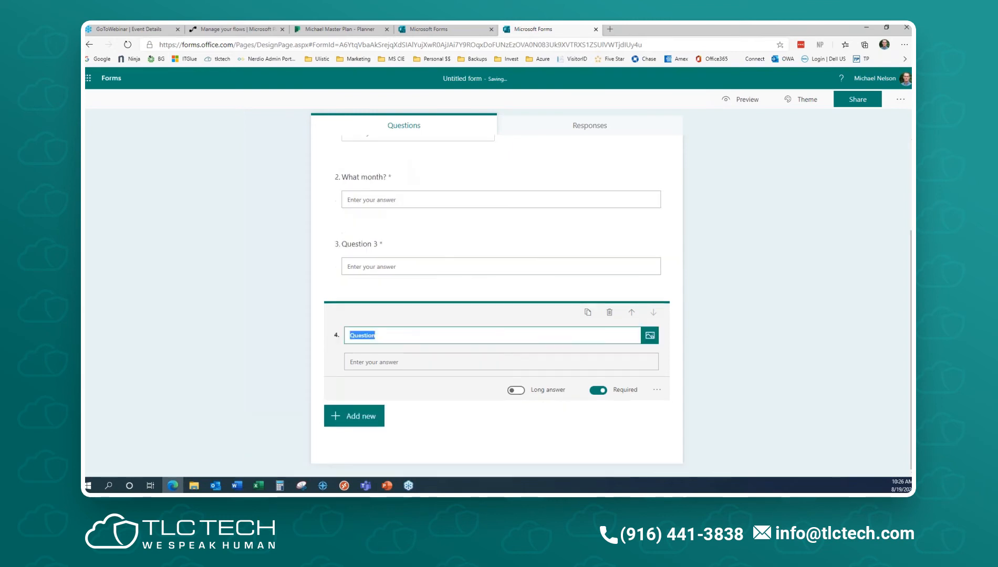
pyautogui.click(392, 334)
# - Add text questions Question 5 and Question 6
pyautogui.click(352, 417)
pyautogui.click(429, 422)
pyautogui.press('BackSpace')
pyautogui.hotkey('ctrl', 'z')
pyautogui.click(402, 338)
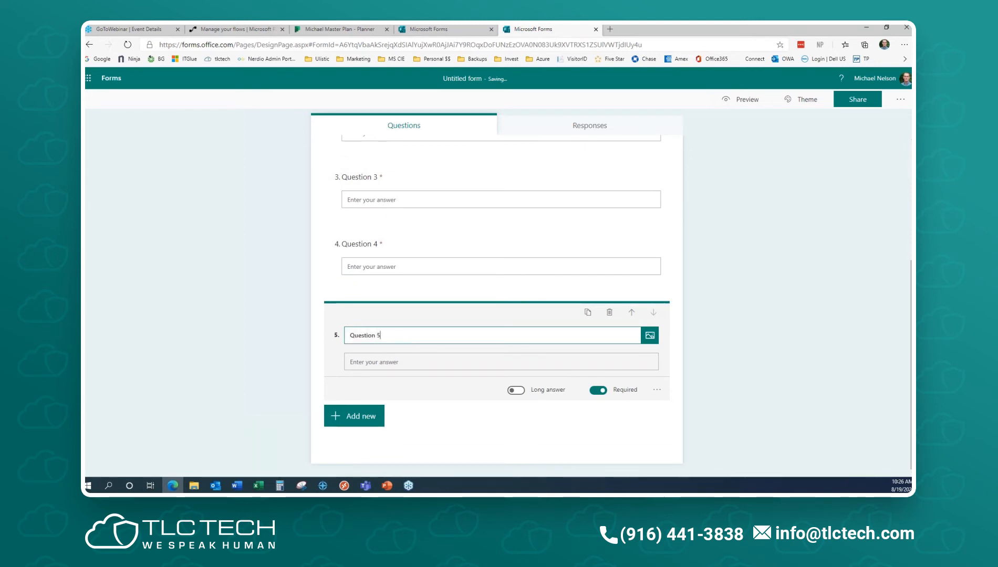
pyautogui.click(357, 416)
pyautogui.click(432, 418)
pyautogui.click(394, 336)
pyautogui.write('6')
pyautogui.click(432, 430)
pyautogui.scroll(4, 543, 399)
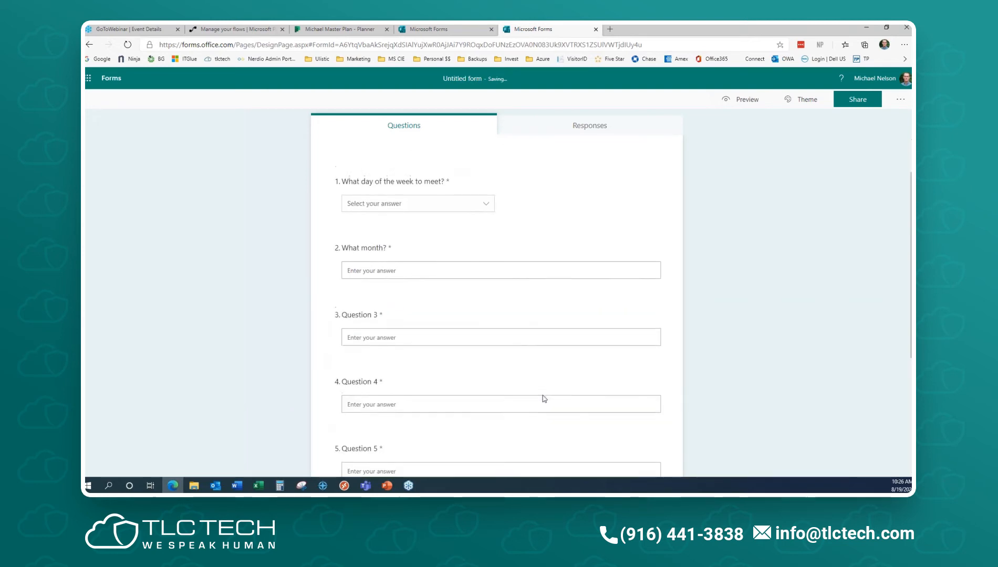
# - Return to the What month? question to insert a new question after it
pyautogui.click(492, 271)
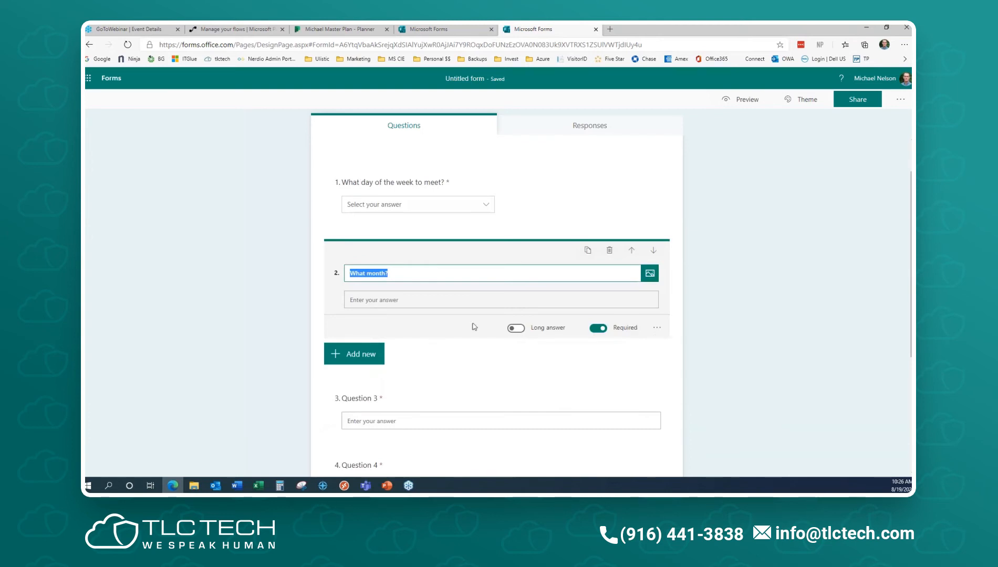
pyautogui.click(379, 303)
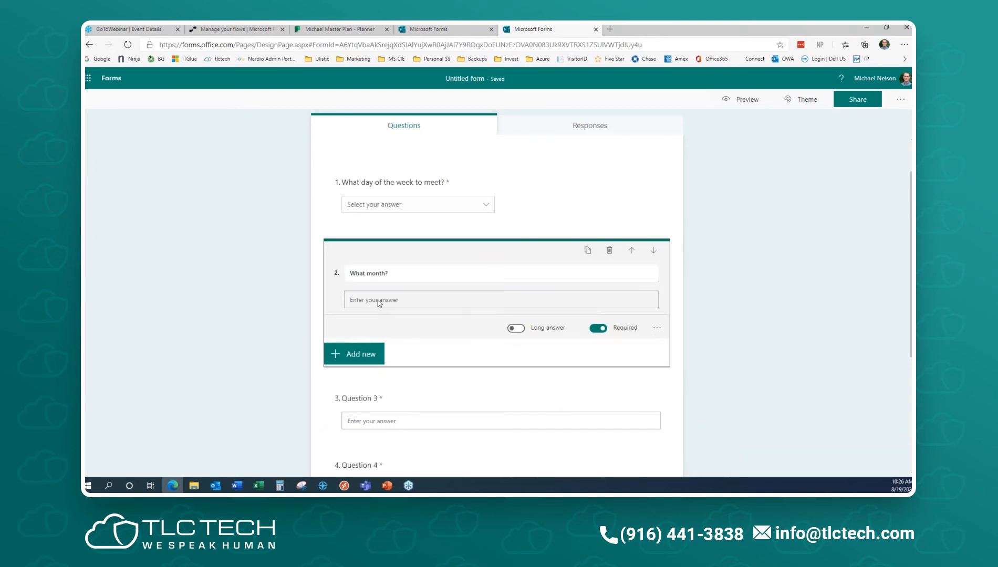
pyautogui.click(428, 276)
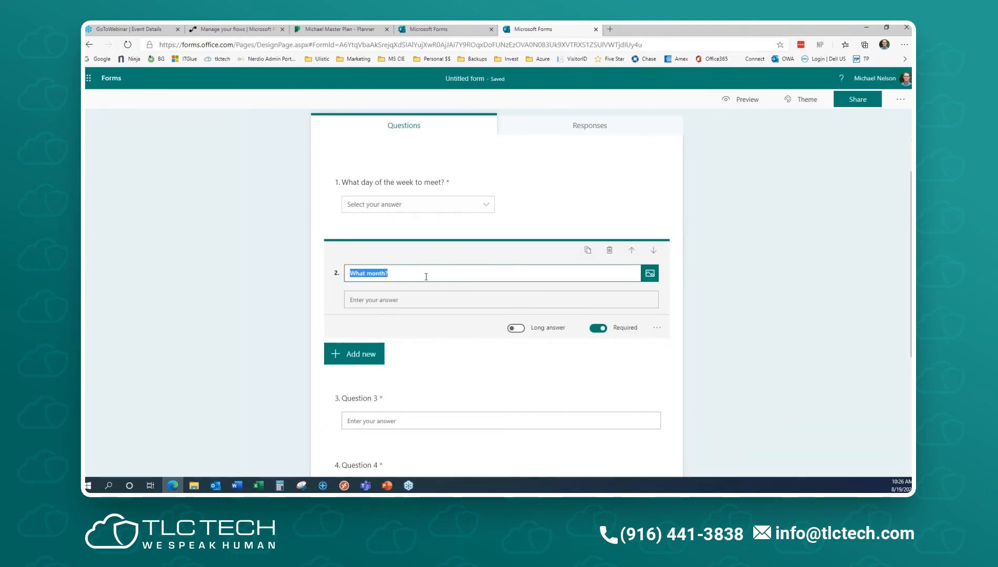
pyautogui.click(353, 355)
# - Add choice question 'What Month to leave' with answers August, September and October
pyautogui.click(373, 354)
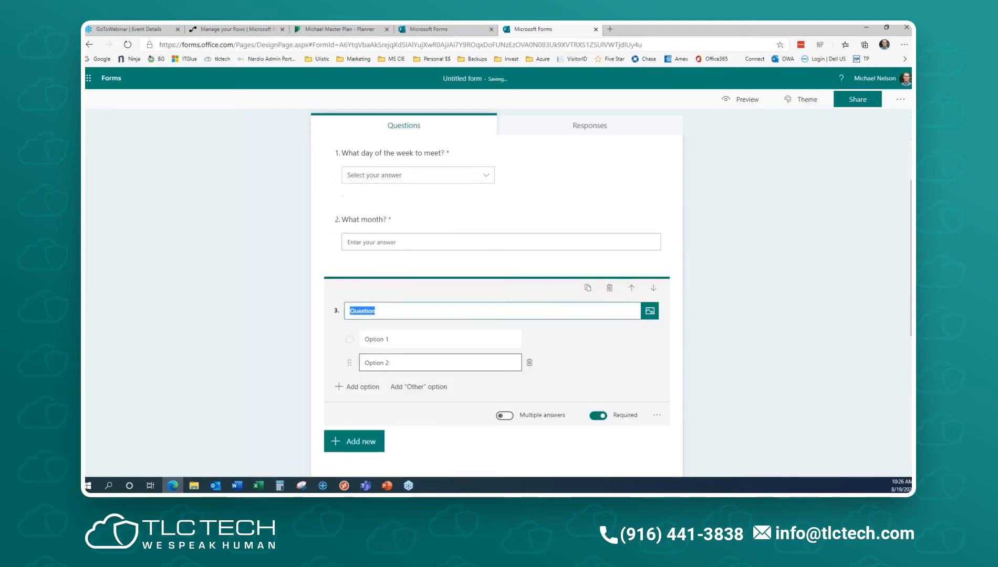
pyautogui.write('What Month to leave')
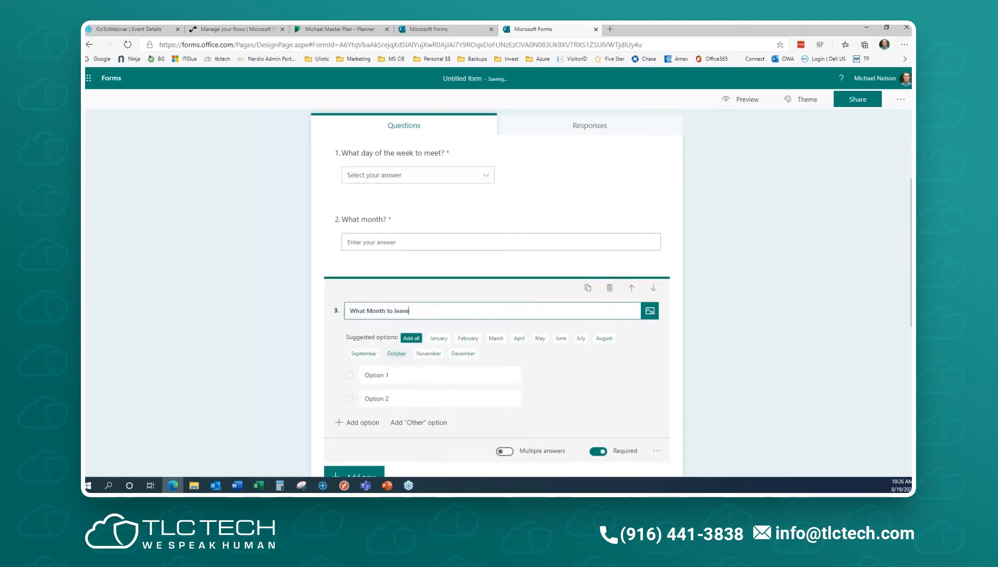
pyautogui.click(604, 338)
pyautogui.click(602, 340)
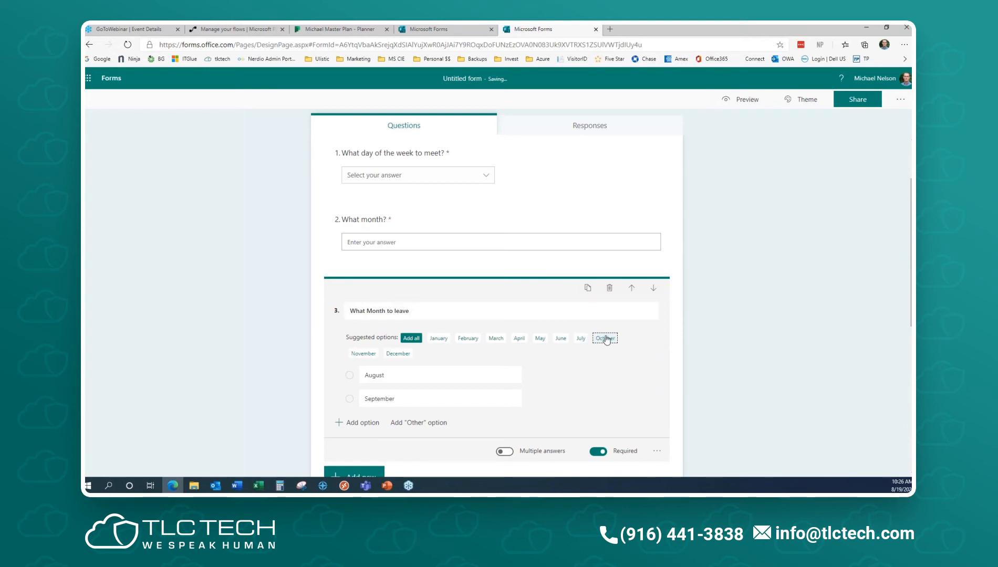
pyautogui.click(605, 339)
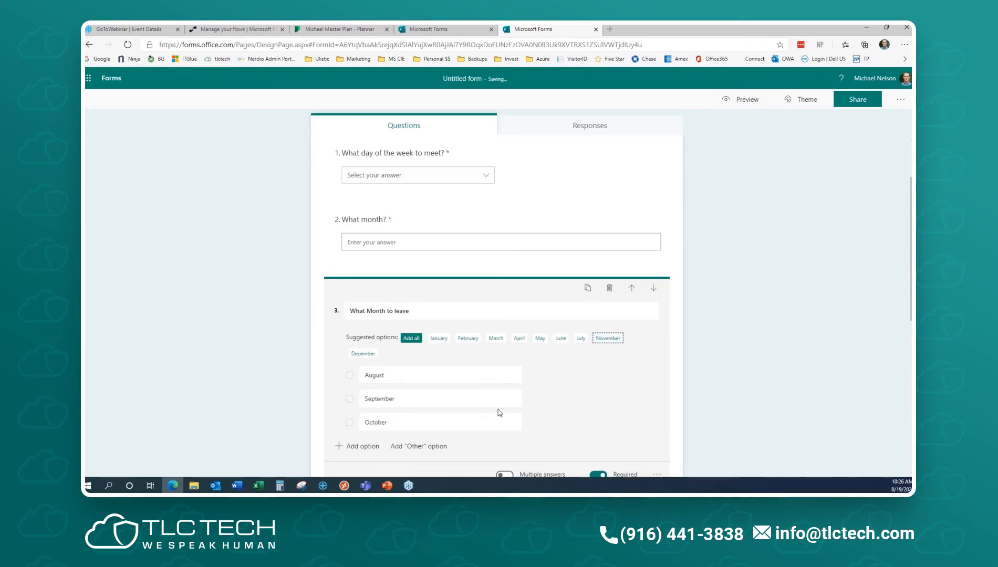
pyautogui.scroll(-3, 493, 413)
pyautogui.click(658, 321)
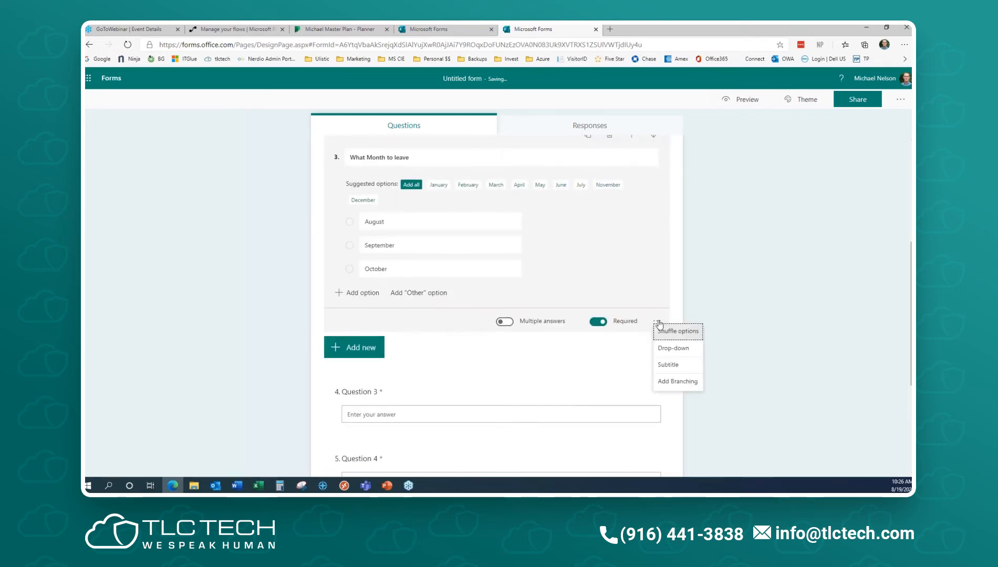
# - Branch August to Question 3, September to Question 4 and October to Question 6
pyautogui.click(677, 381)
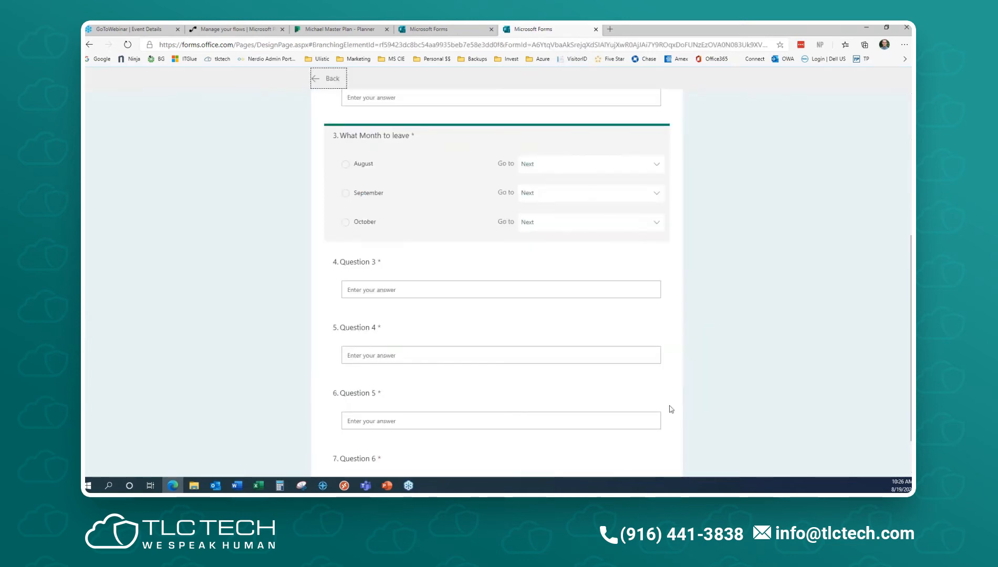
pyautogui.click(596, 167)
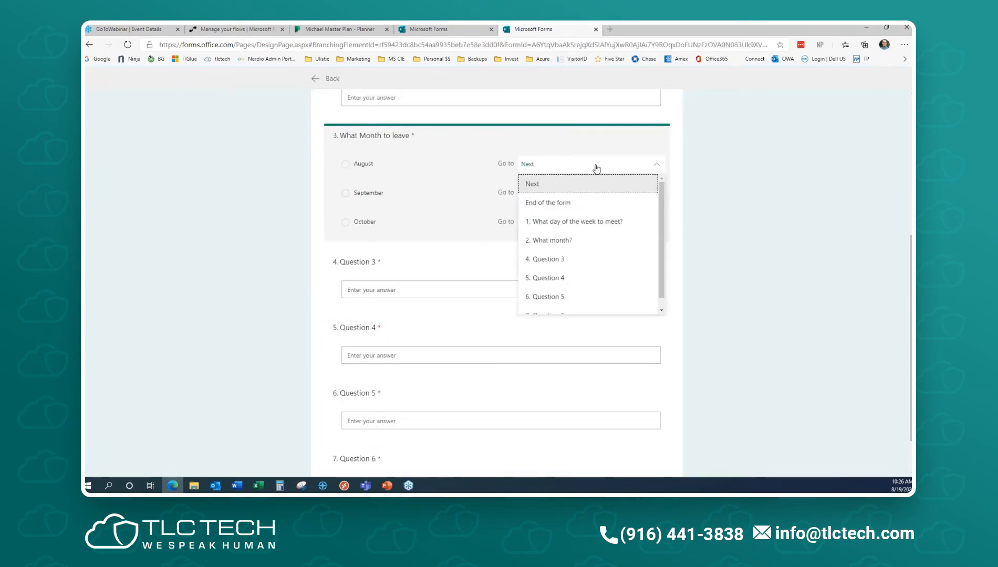
pyautogui.click(563, 259)
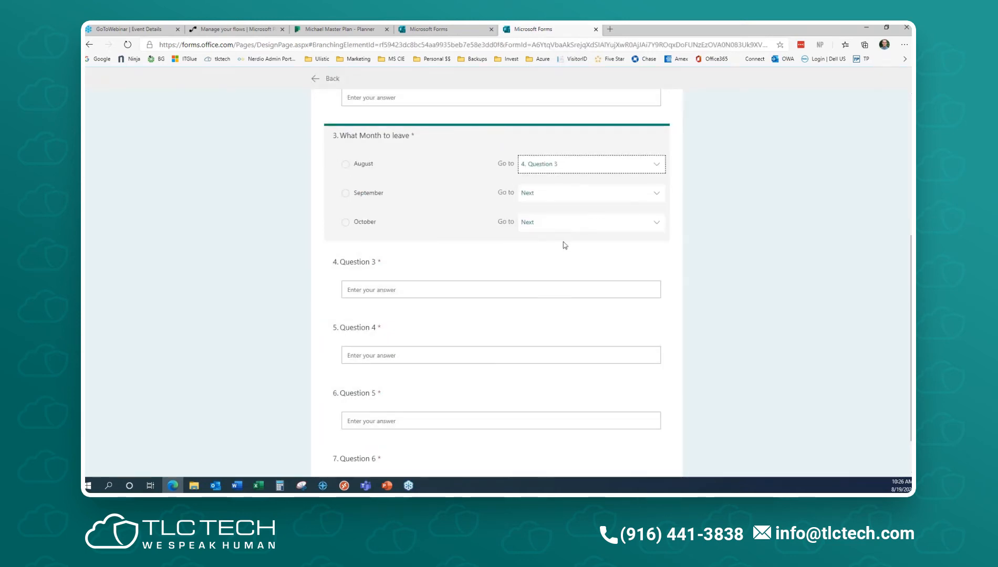
pyautogui.click(566, 197)
pyautogui.click(552, 309)
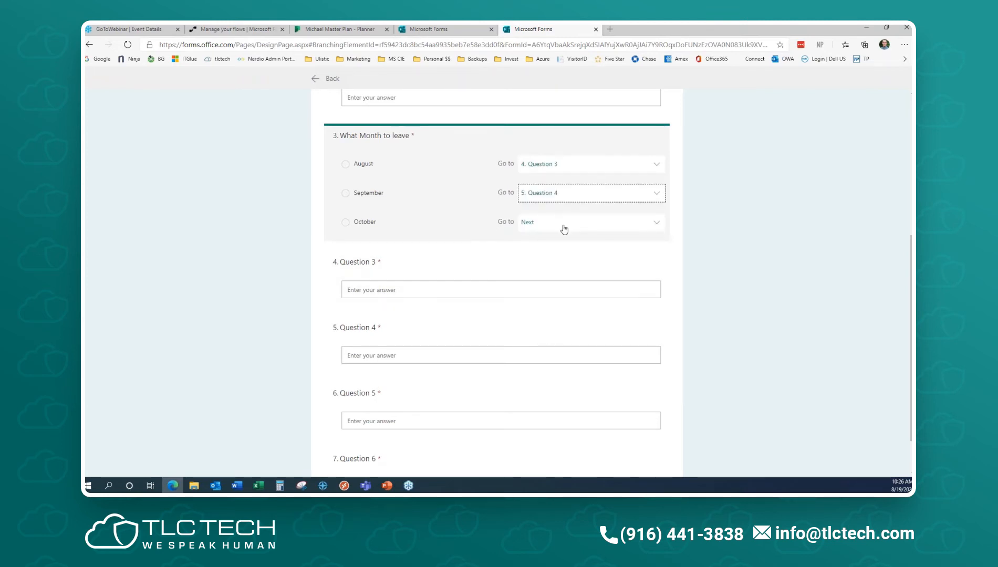
pyautogui.click(564, 229)
pyautogui.scroll(-1, 568, 318)
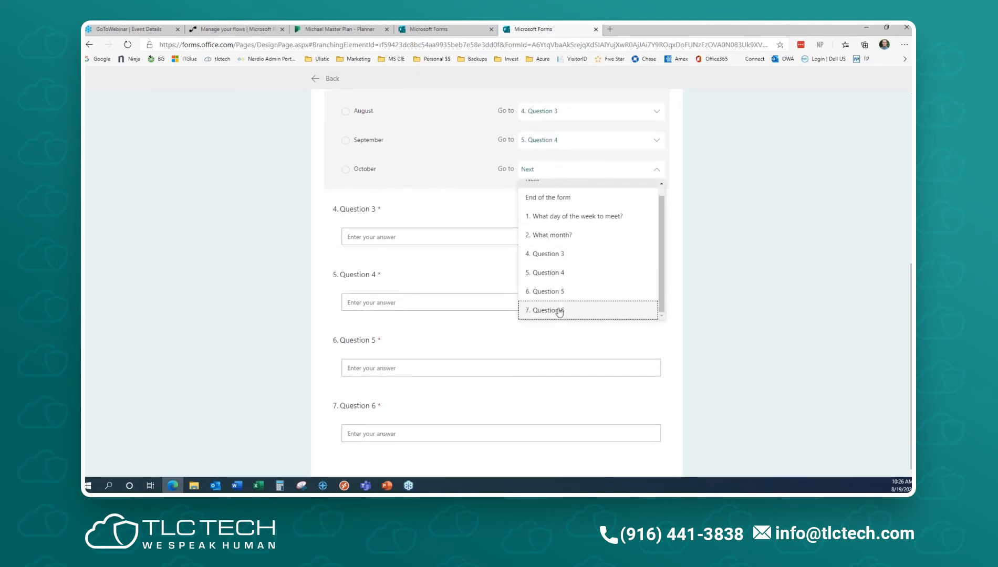
pyautogui.click(559, 311)
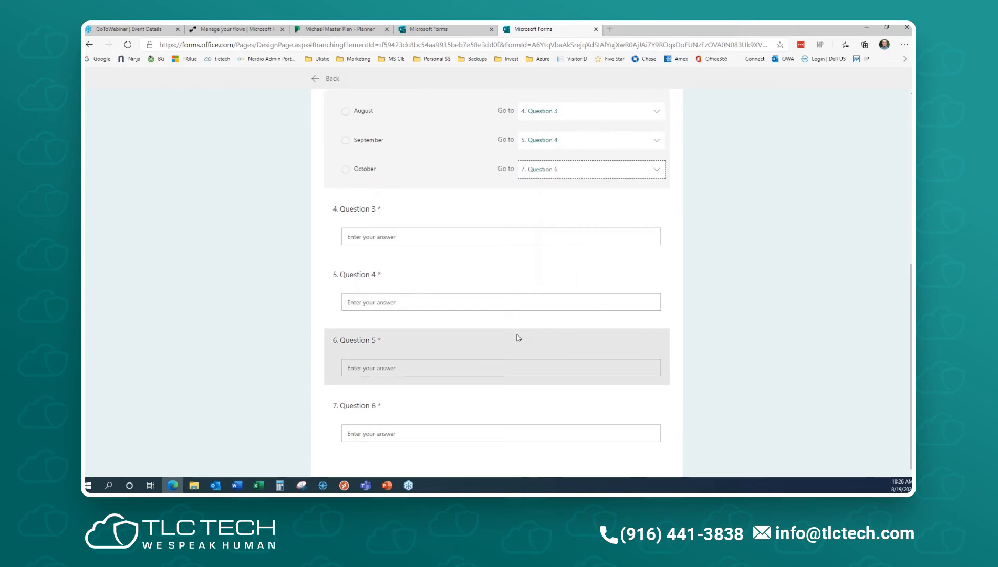
# - Check the What month? question's branching, then return to the form editor
pyautogui.scroll(4, 851, 298)
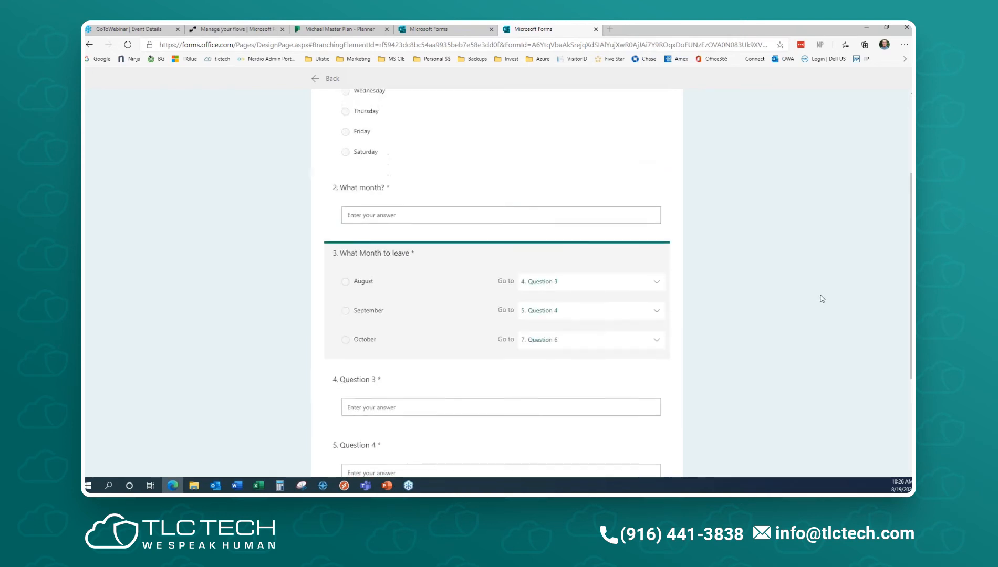
pyautogui.scroll(2, 822, 298)
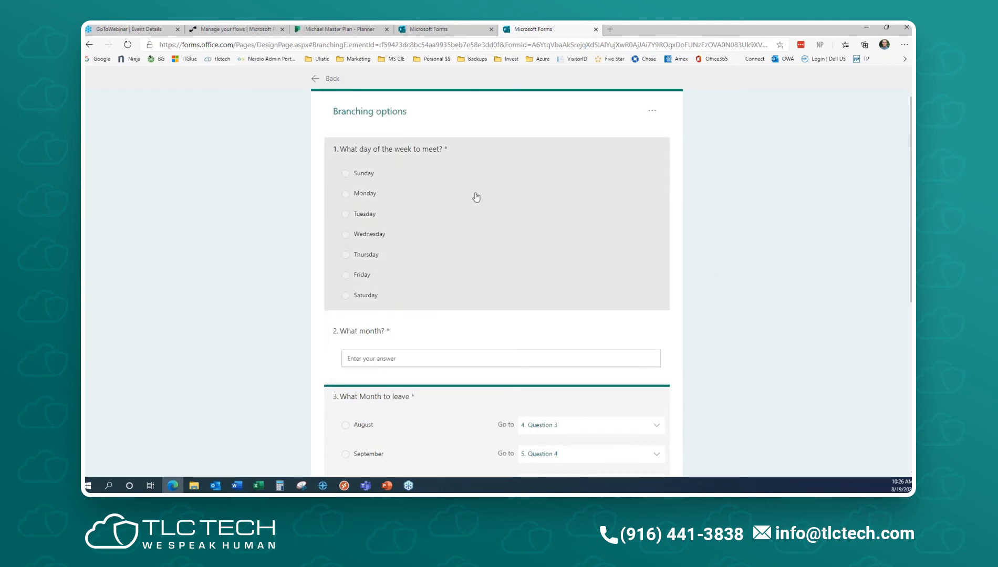
pyautogui.scroll(-3, 500, 358)
pyautogui.click(500, 162)
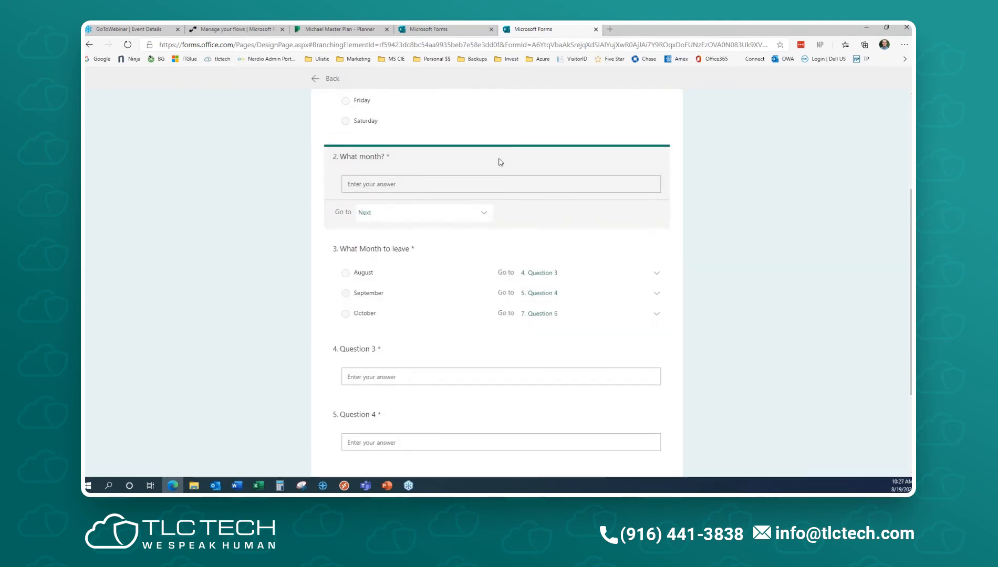
pyautogui.scroll(3, 621, 263)
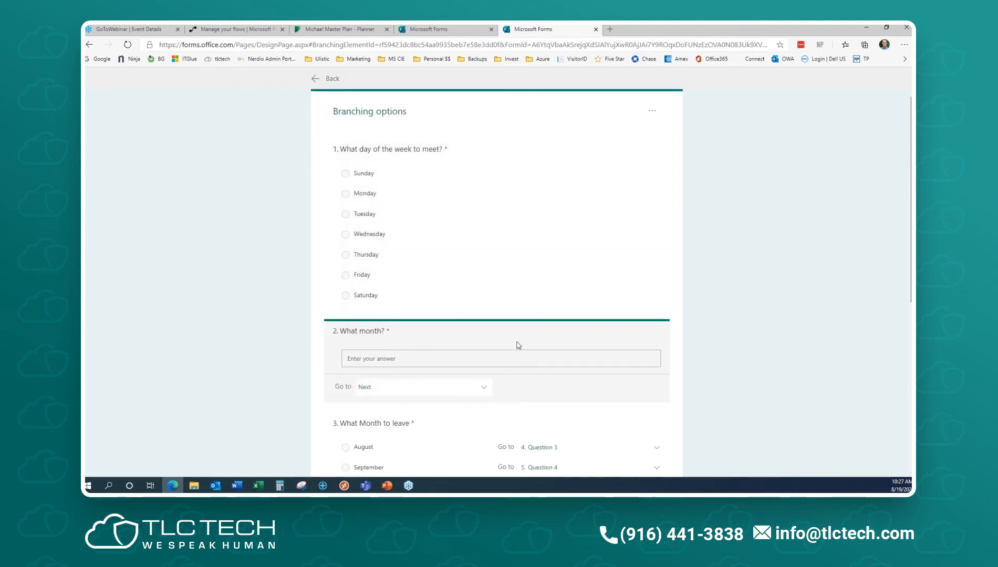
pyautogui.click(333, 79)
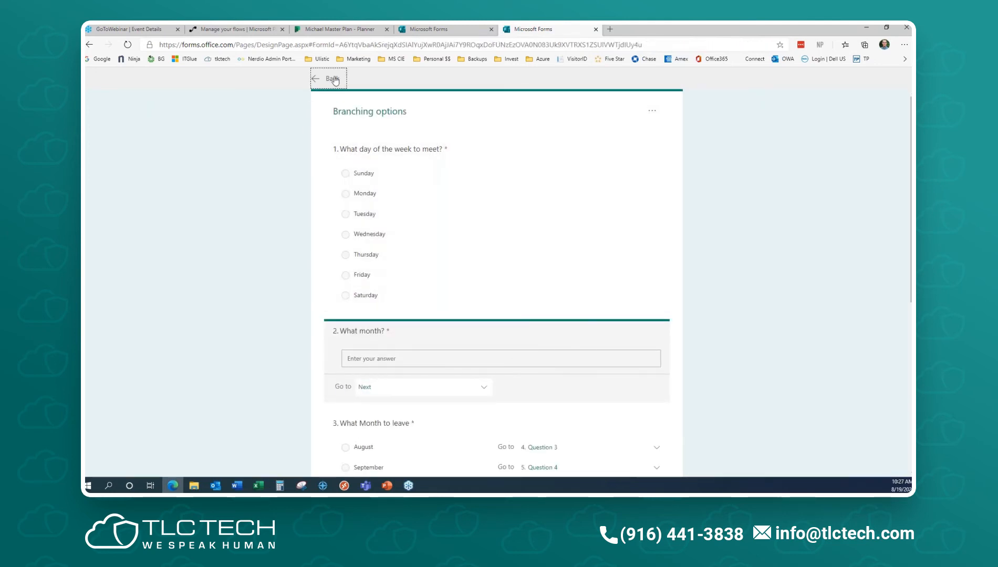
# - Delete the What month? question
pyautogui.click(531, 309)
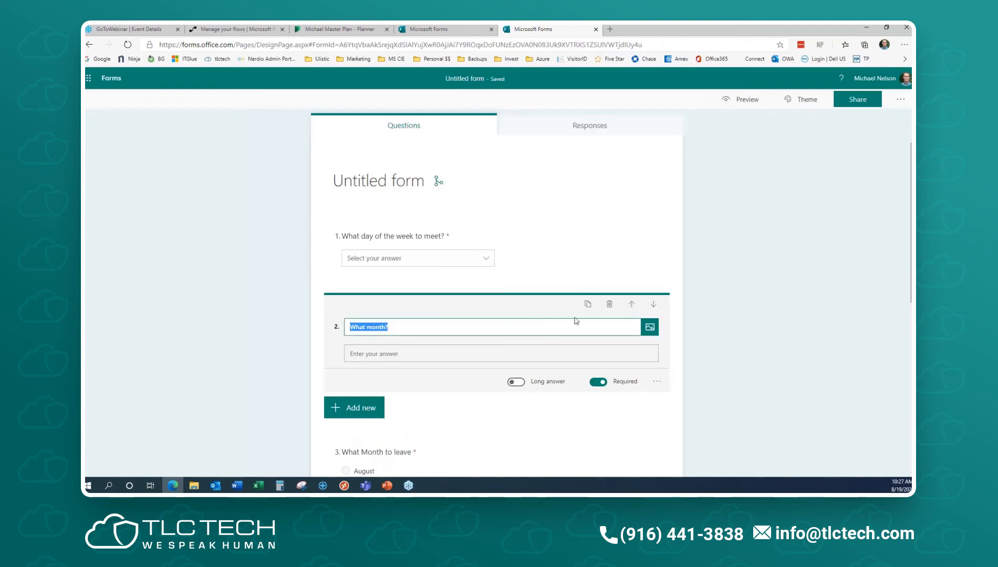
pyautogui.click(611, 306)
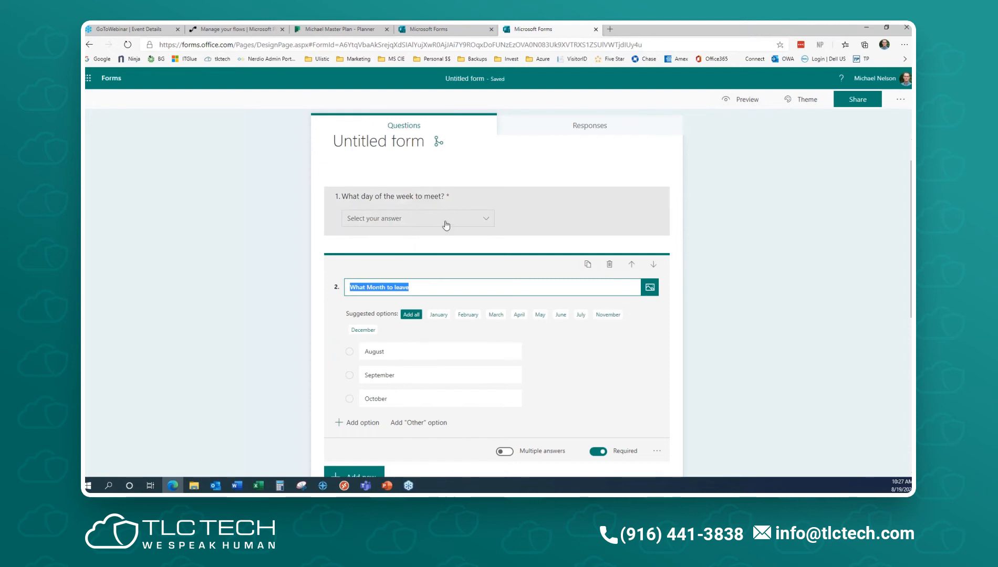
# - Preview the form answering Tuesday and August, scroll through the branched questions, then go back
pyautogui.click(745, 102)
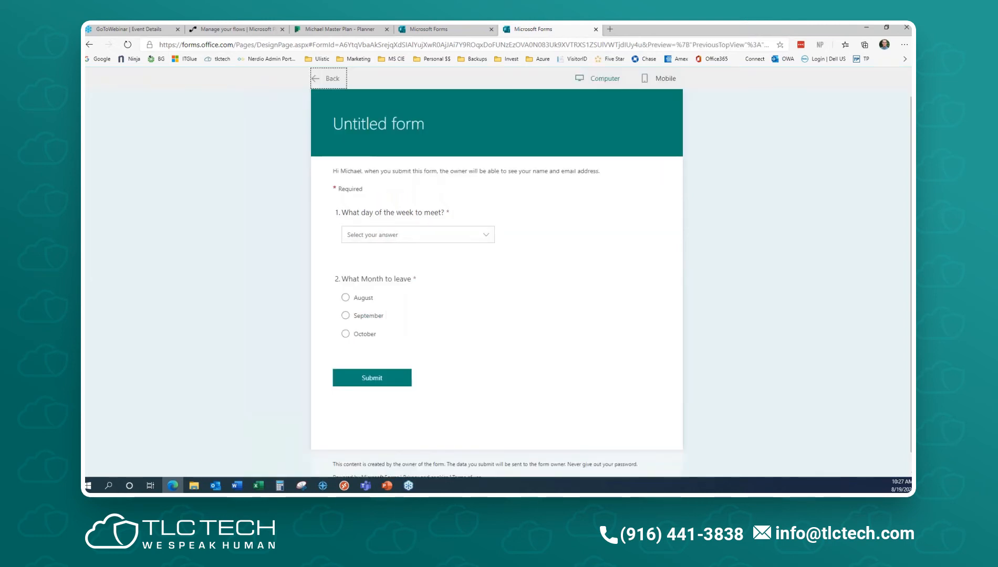
pyautogui.click(434, 236)
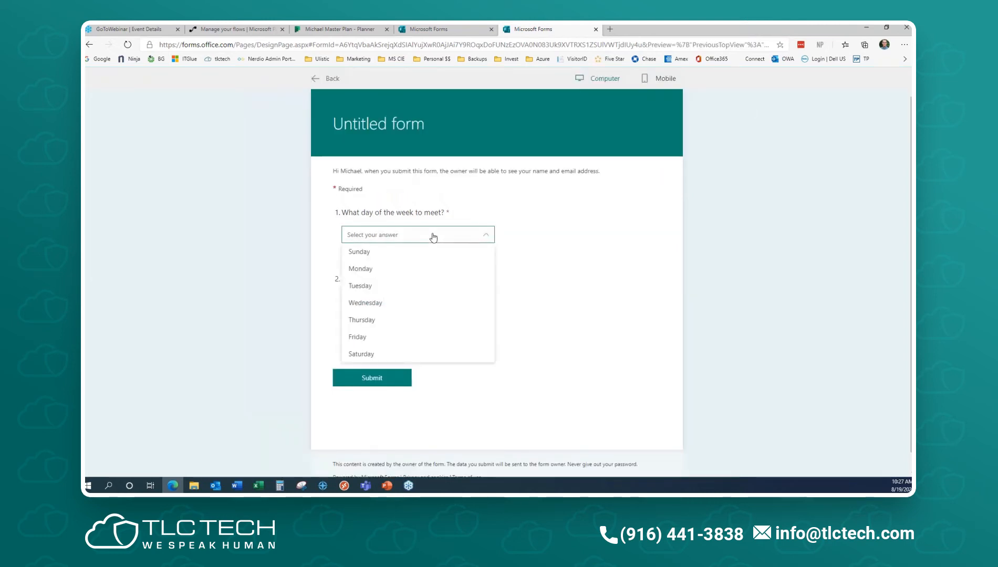
pyautogui.click(388, 285)
pyautogui.click(345, 298)
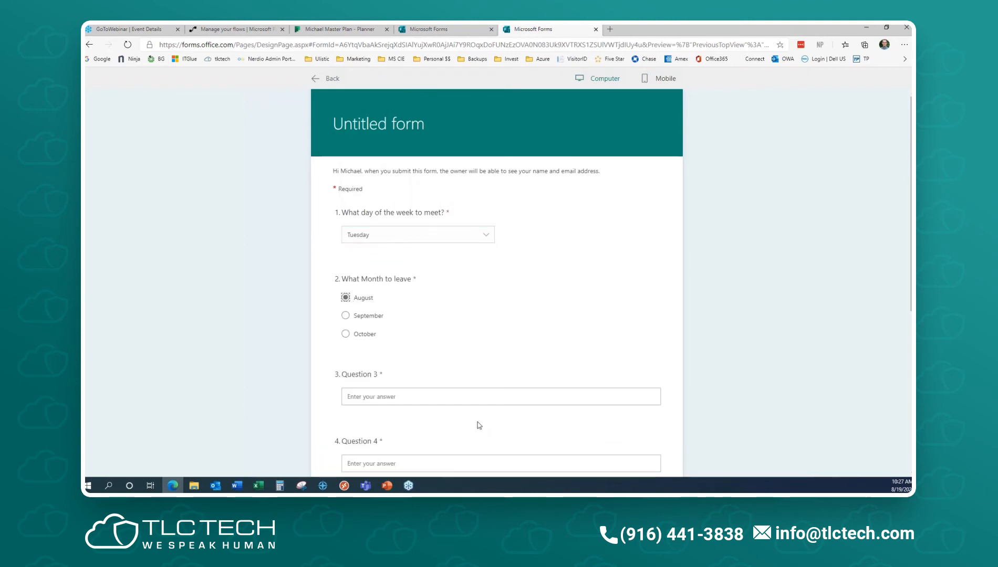
pyautogui.scroll(-3, 400, 259)
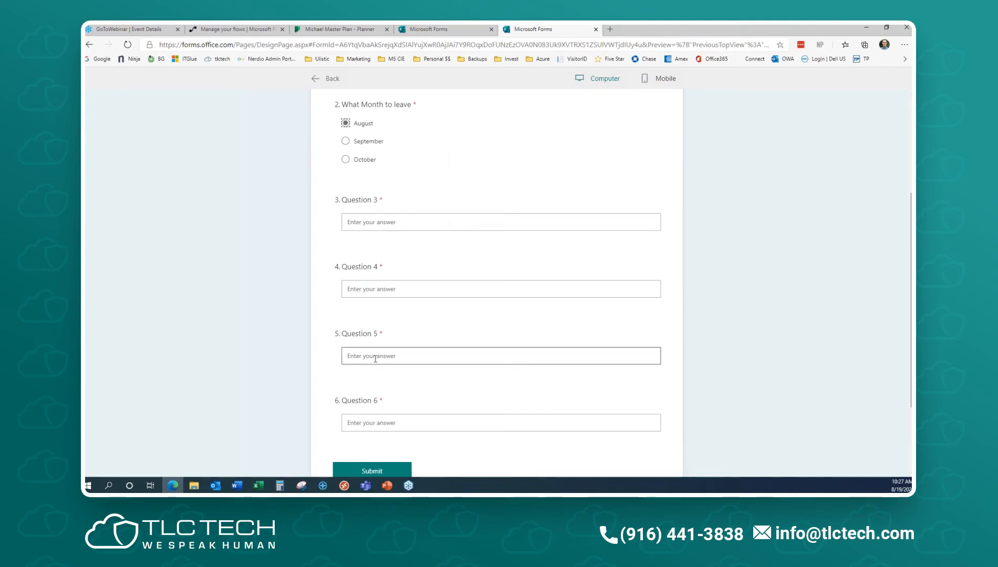
pyautogui.scroll(1, 375, 359)
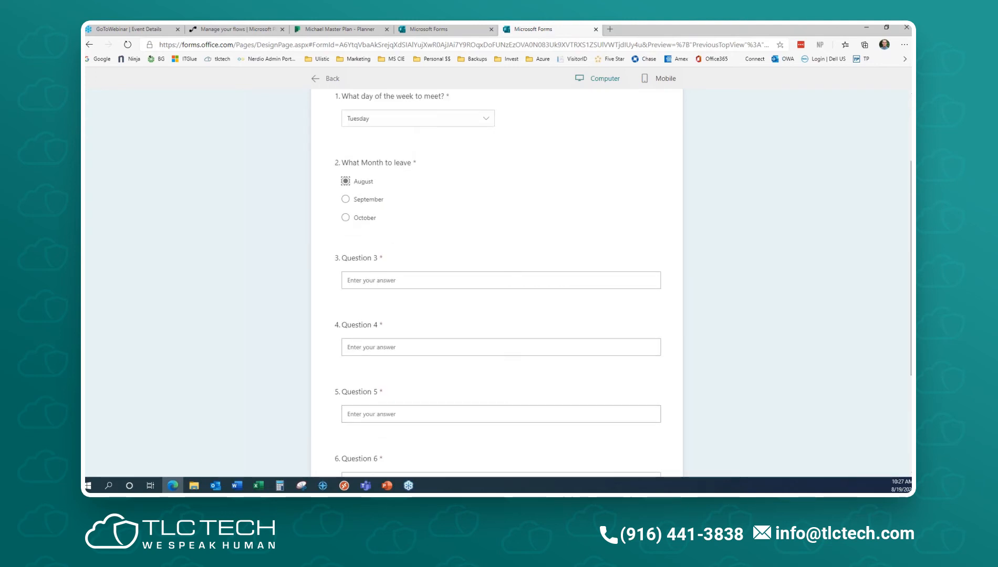
pyautogui.scroll(2, 496, 284)
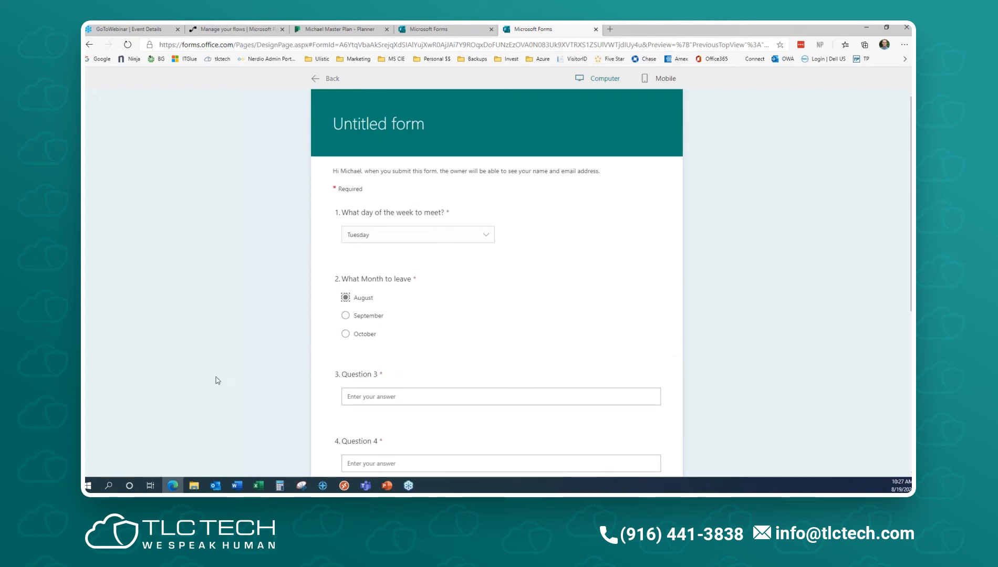
pyautogui.click(331, 80)
# - Open Add Branching for the month question and review the August, September and October targets
pyautogui.scroll(-2, 580, 309)
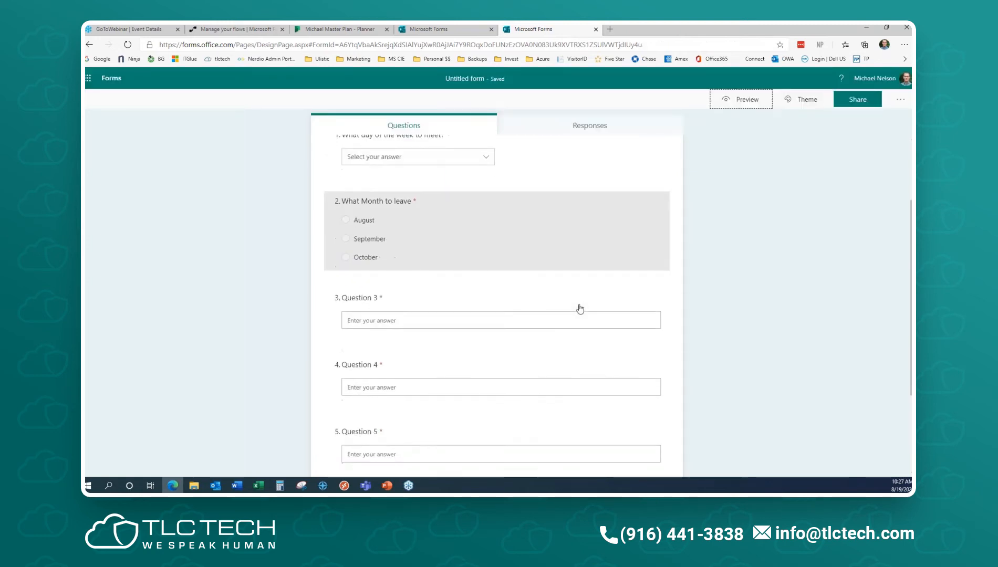
pyautogui.click(528, 238)
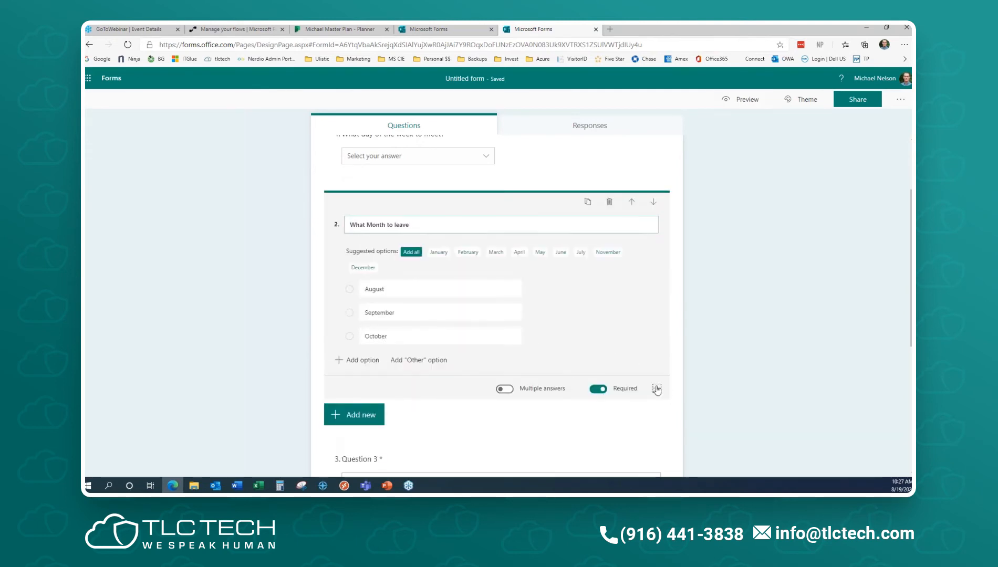
pyautogui.click(657, 388)
pyautogui.click(681, 450)
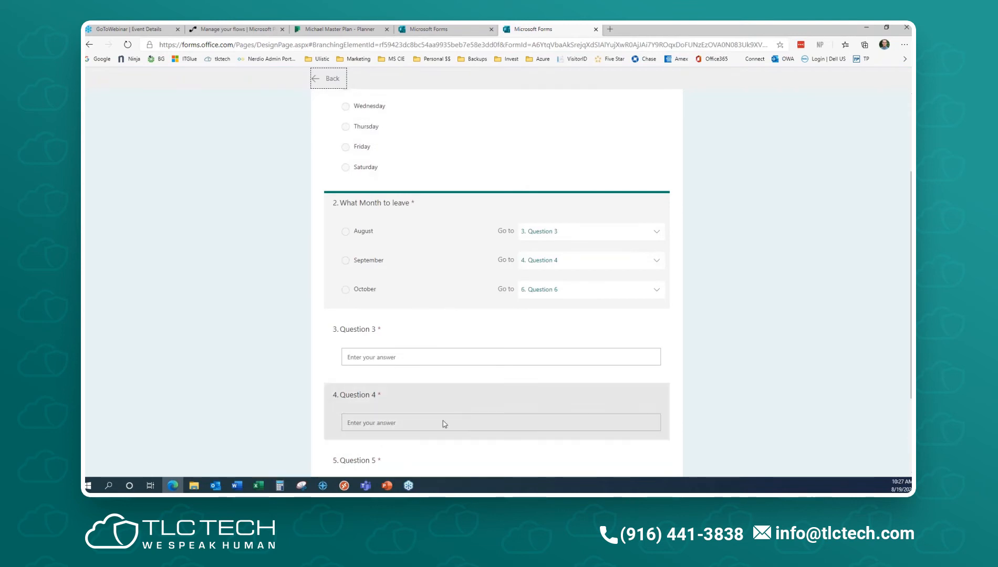
pyautogui.click(597, 231)
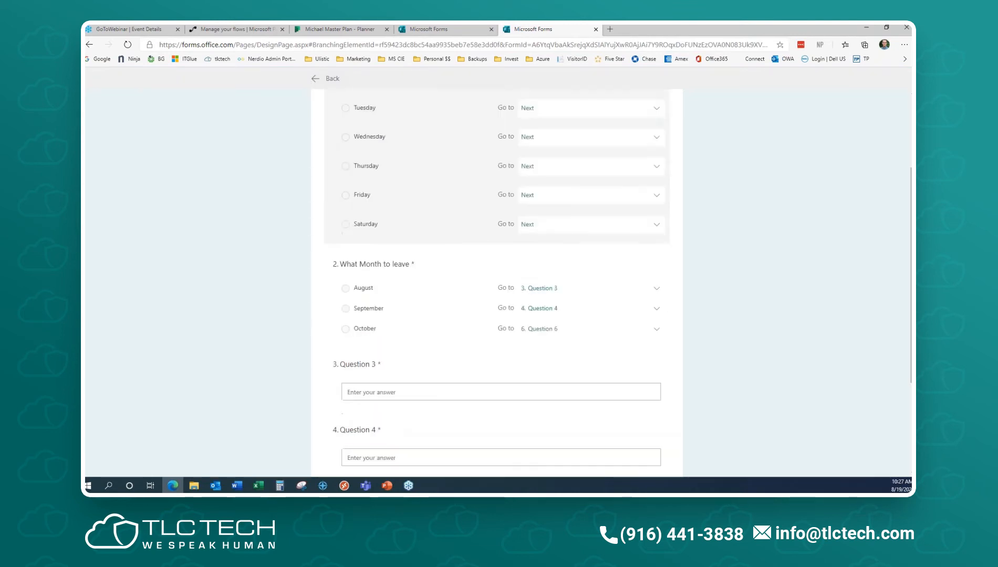
pyautogui.scroll(3, 631, 297)
pyautogui.scroll(-4, 756, 349)
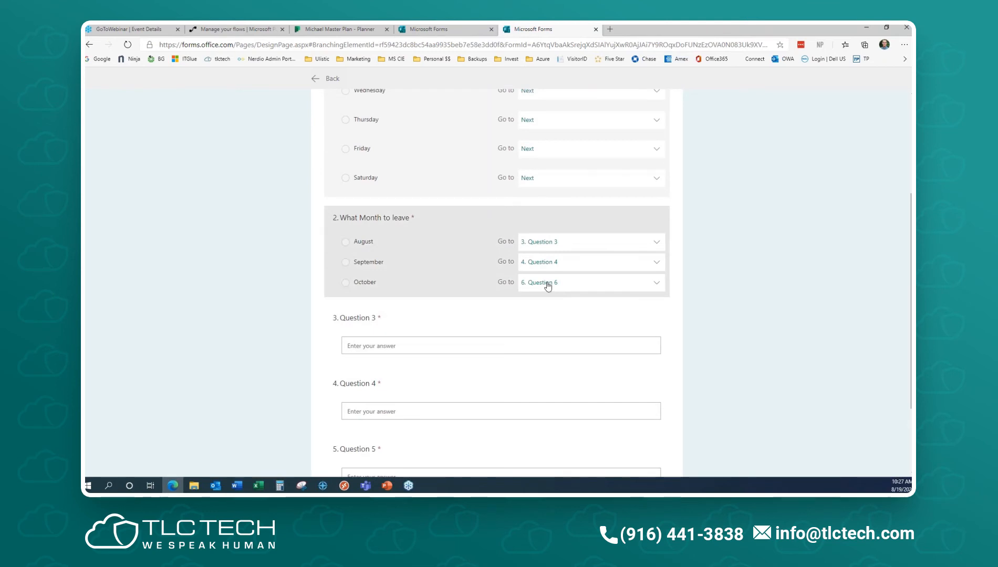
pyautogui.scroll(-1, 526, 336)
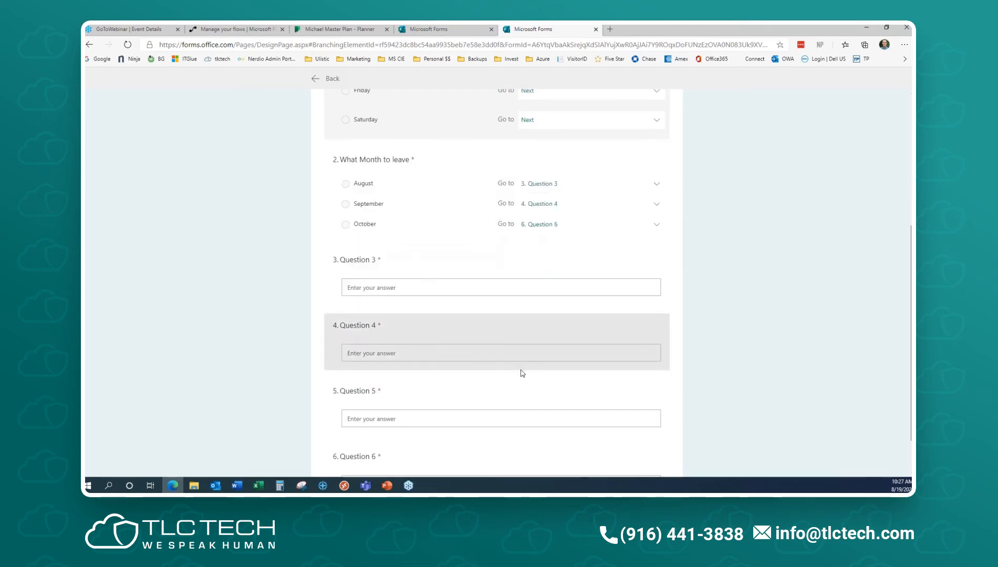
# - Check Question 4 in the branching view, then return to the form editor
pyautogui.click(524, 345)
pyautogui.scroll(-1, 525, 339)
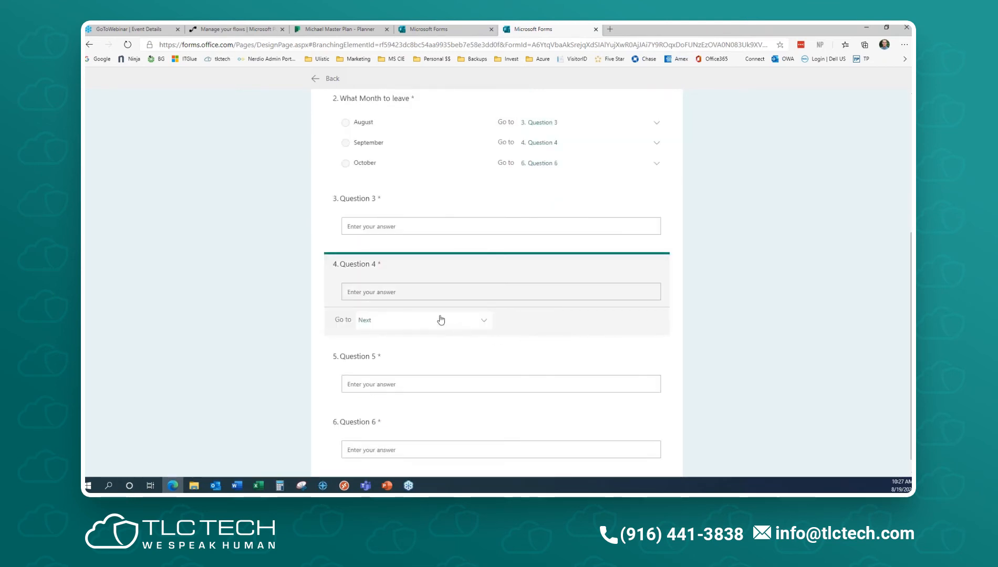
pyautogui.scroll(4, 532, 298)
pyautogui.click(328, 79)
pyautogui.scroll(-3, 531, 326)
pyautogui.scroll(-1, 531, 325)
# - Delete Question 4 from the form
pyautogui.click(475, 247)
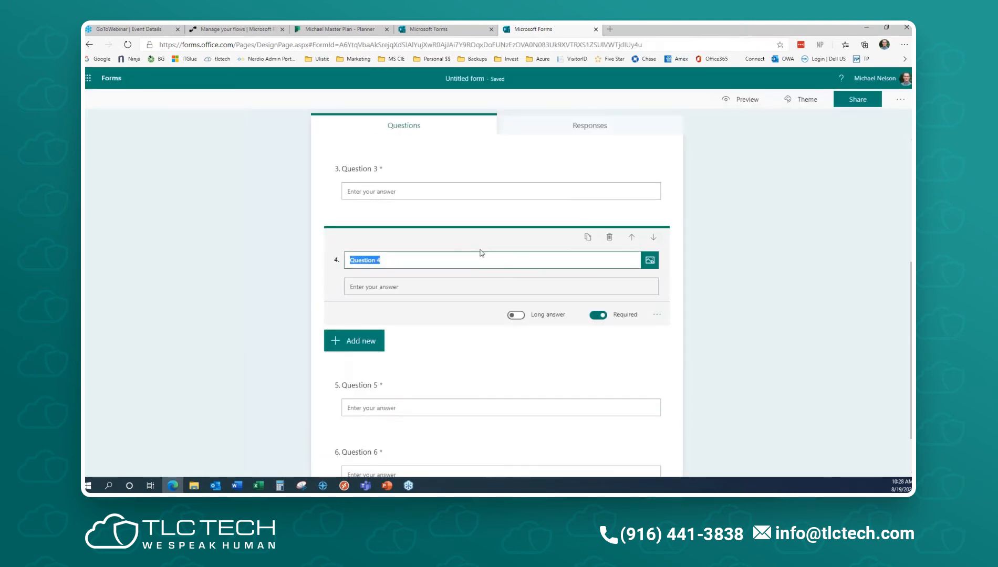
pyautogui.click(610, 237)
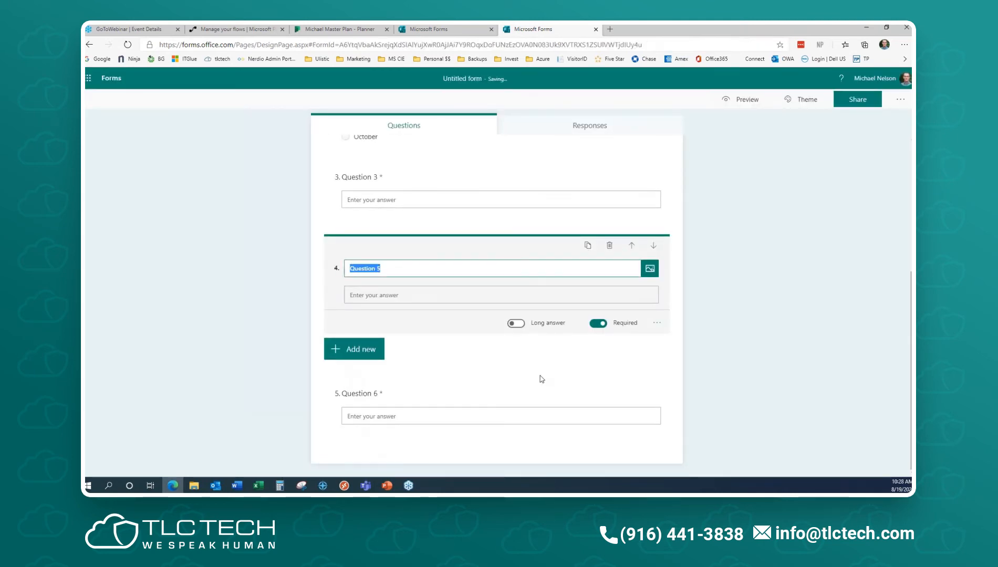
pyautogui.click(728, 371)
pyautogui.scroll(4, 727, 371)
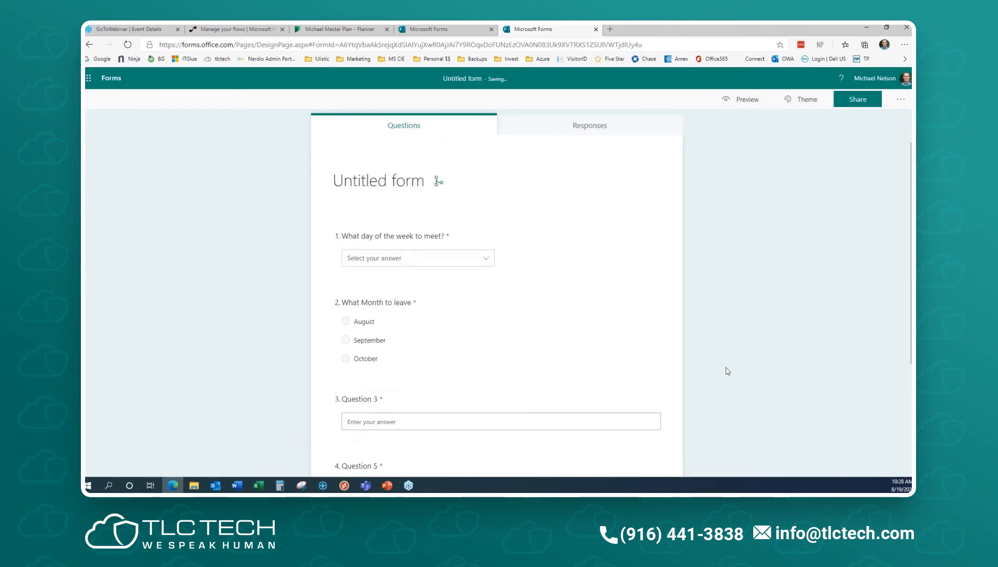
pyautogui.scroll(-3, 525, 221)
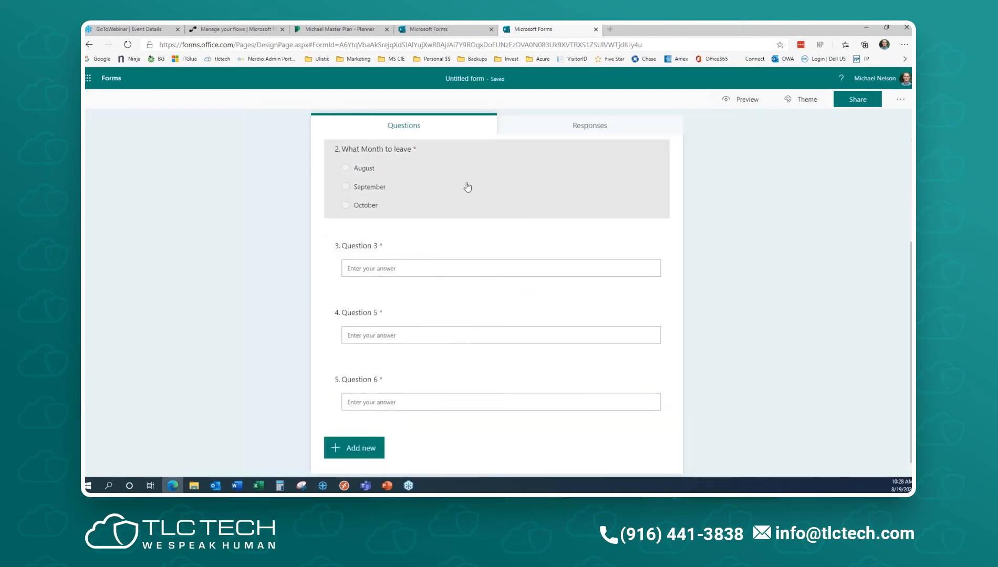
# - Show the month question's branching, where September now goes to Next
pyautogui.click(467, 192)
pyautogui.click(657, 337)
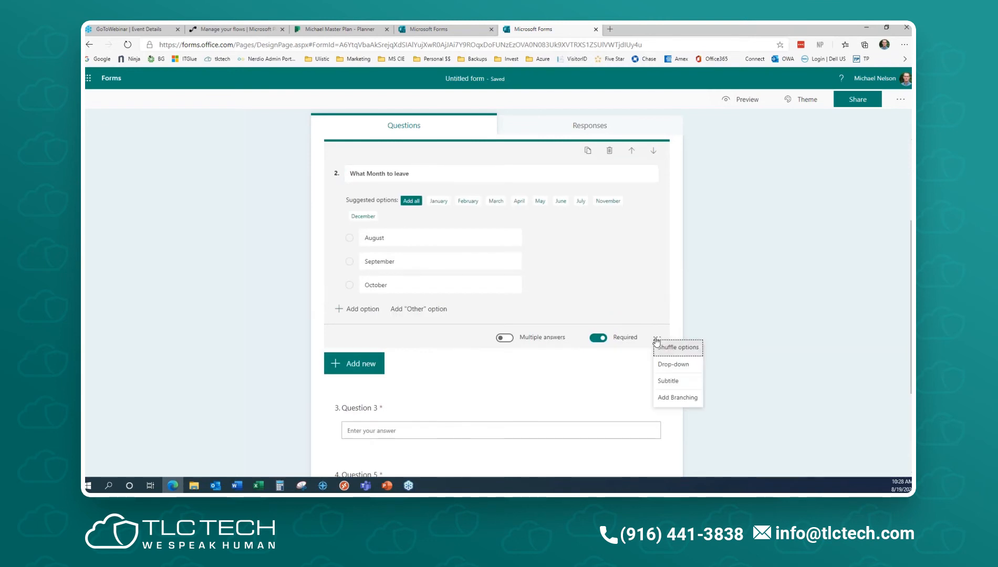
pyautogui.click(667, 399)
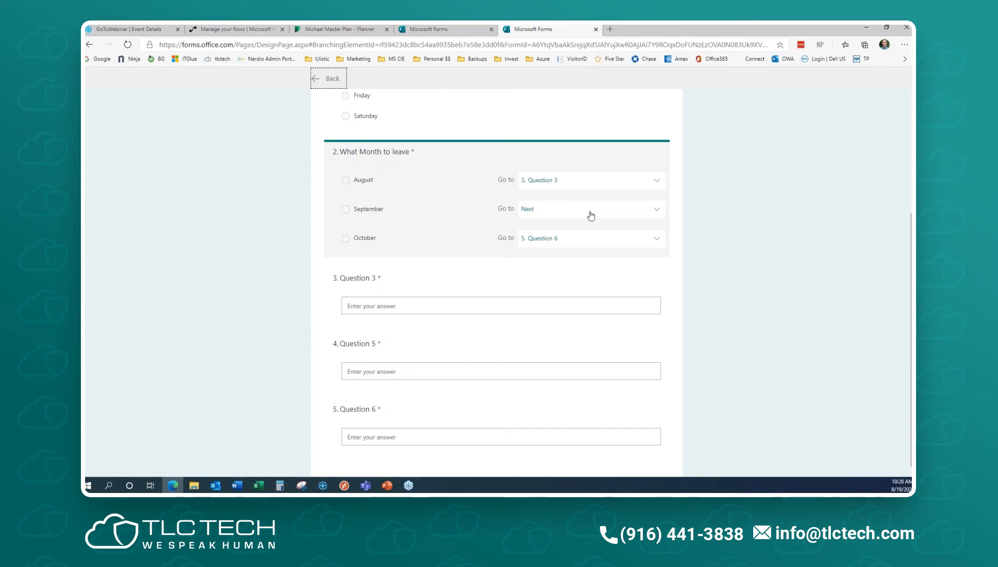
# - Preview the form answering Wednesday and September to reveal Questions 3, 5 and 6, then return to editing
pyautogui.scroll(3, 769, 207)
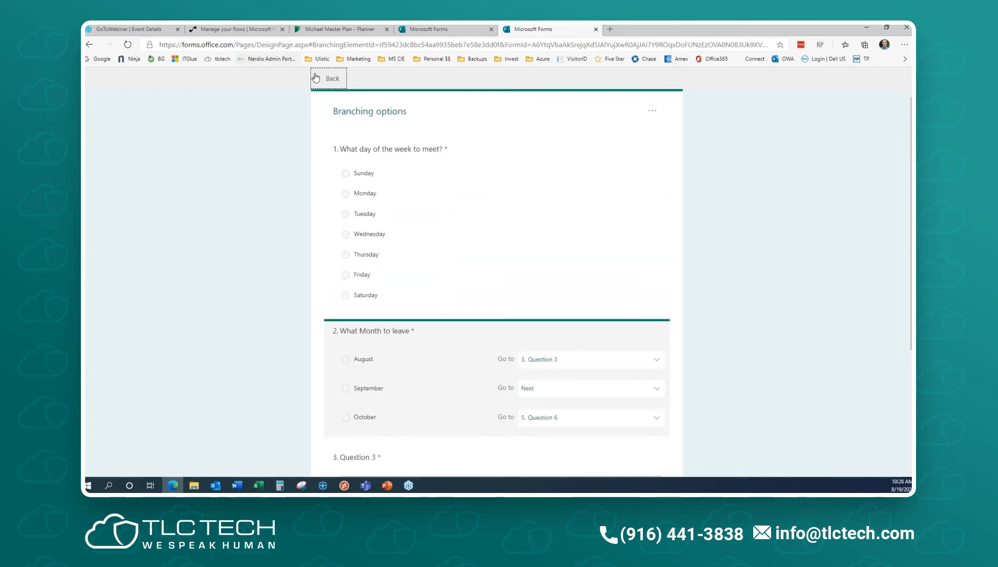
pyautogui.click(316, 78)
pyautogui.click(746, 98)
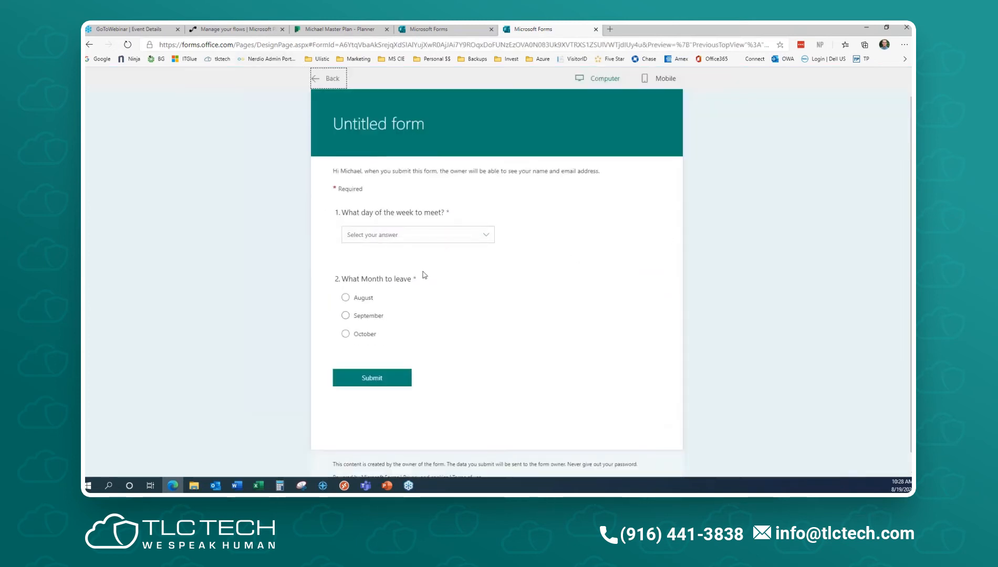
pyautogui.click(430, 236)
pyautogui.click(432, 304)
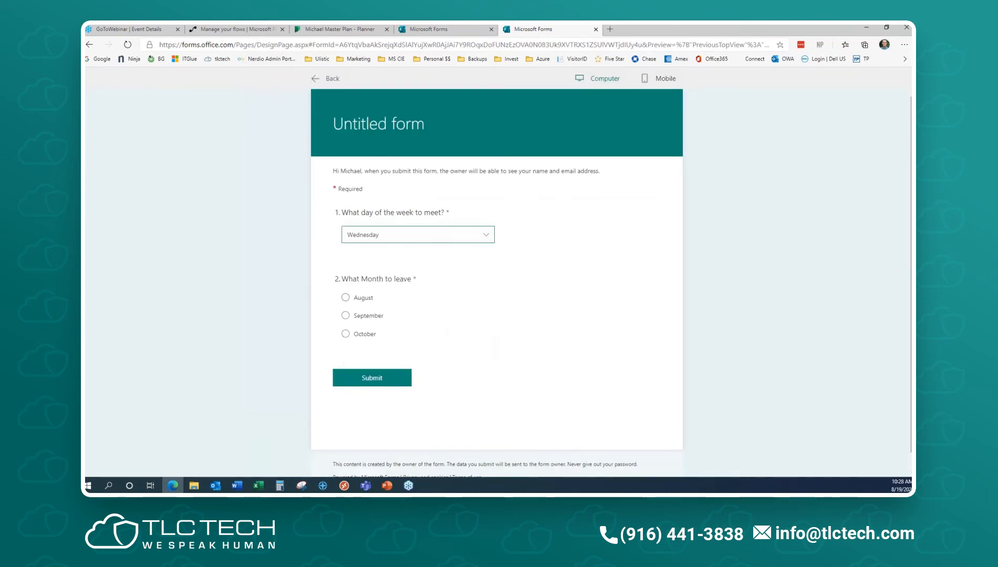
pyautogui.click(360, 316)
pyautogui.scroll(-4, 546, 342)
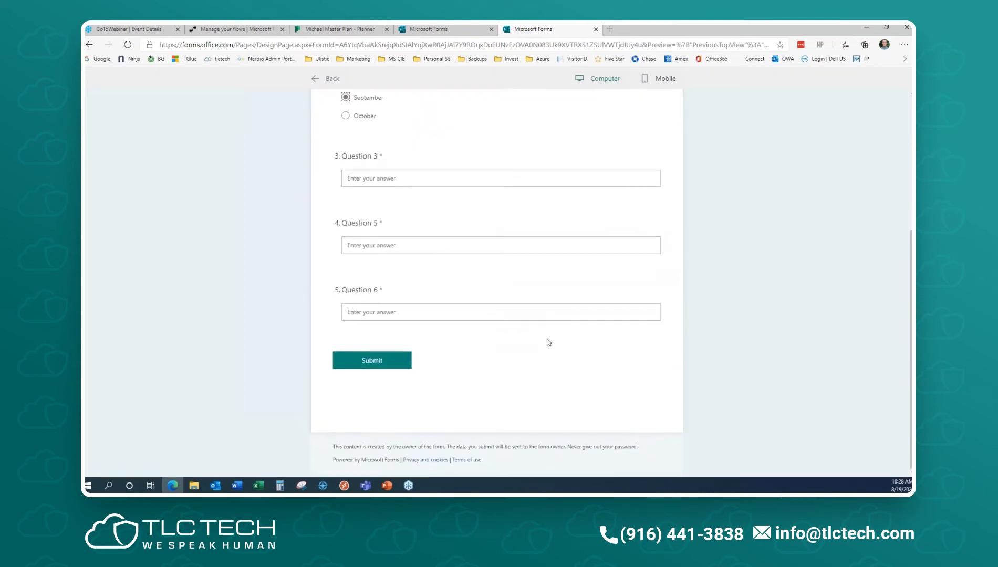
pyautogui.scroll(4, 547, 341)
pyautogui.click(328, 78)
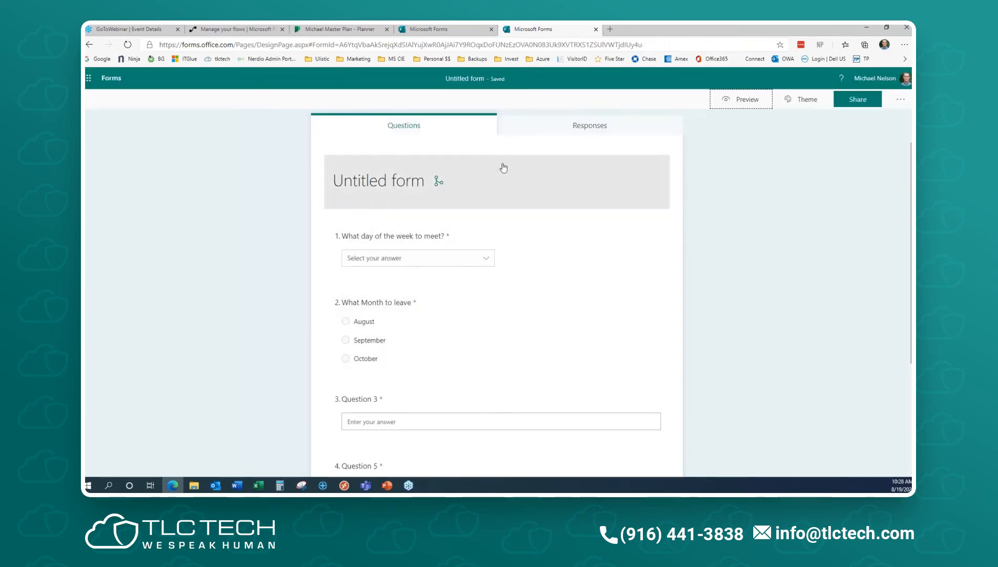
# - Open Add Branching for question 2 and review the August, September and October jump targets
pyautogui.click(552, 336)
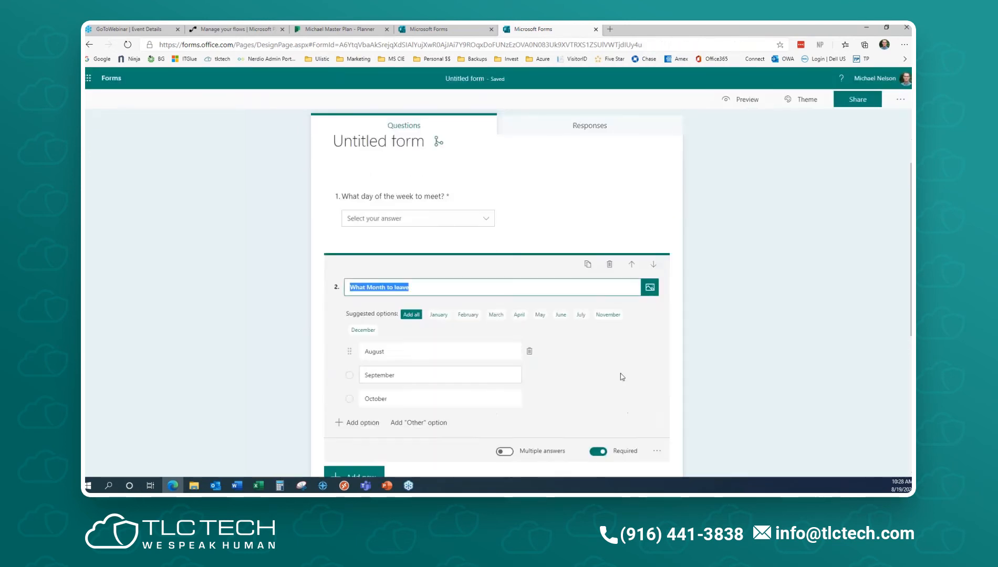
pyautogui.click(657, 452)
pyautogui.click(678, 464)
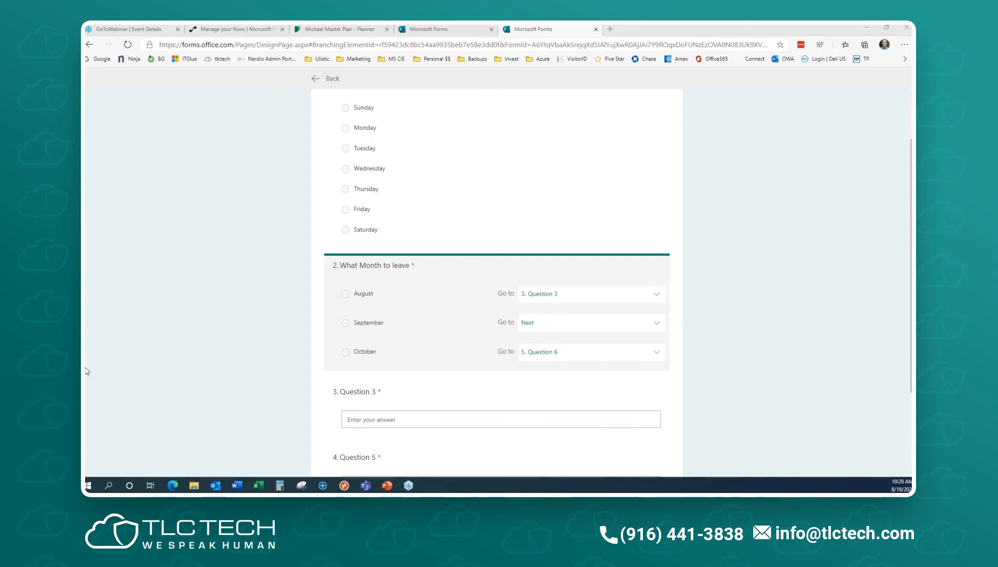
pyautogui.scroll(-2, 469, 290)
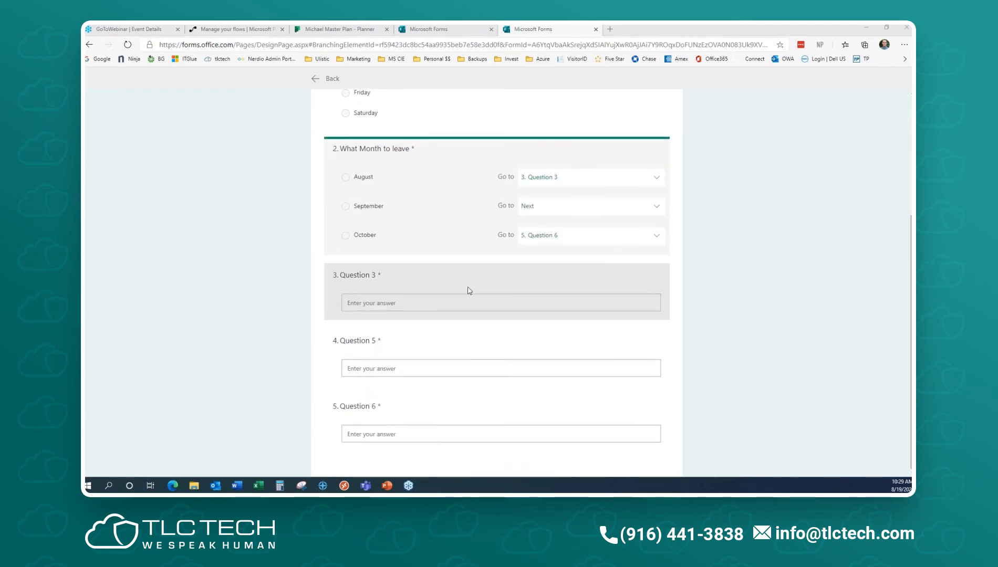
pyautogui.scroll(3, 469, 290)
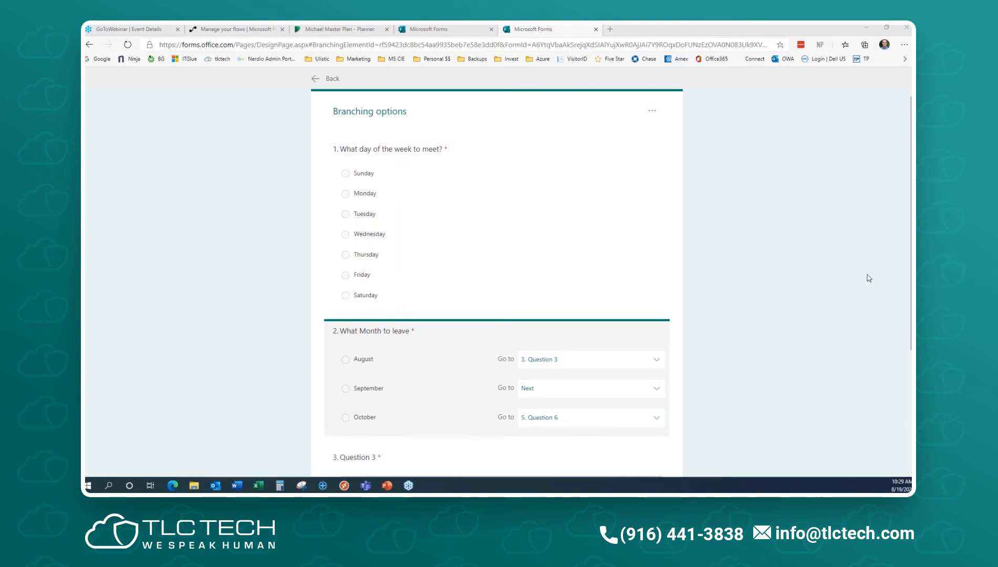
pyautogui.scroll(-1, 668, 280)
pyautogui.scroll(1, 657, 280)
pyautogui.click(581, 390)
# - Send September answers to Question 5 while October keeps jumping to Question 6
pyautogui.scroll(-2, 575, 447)
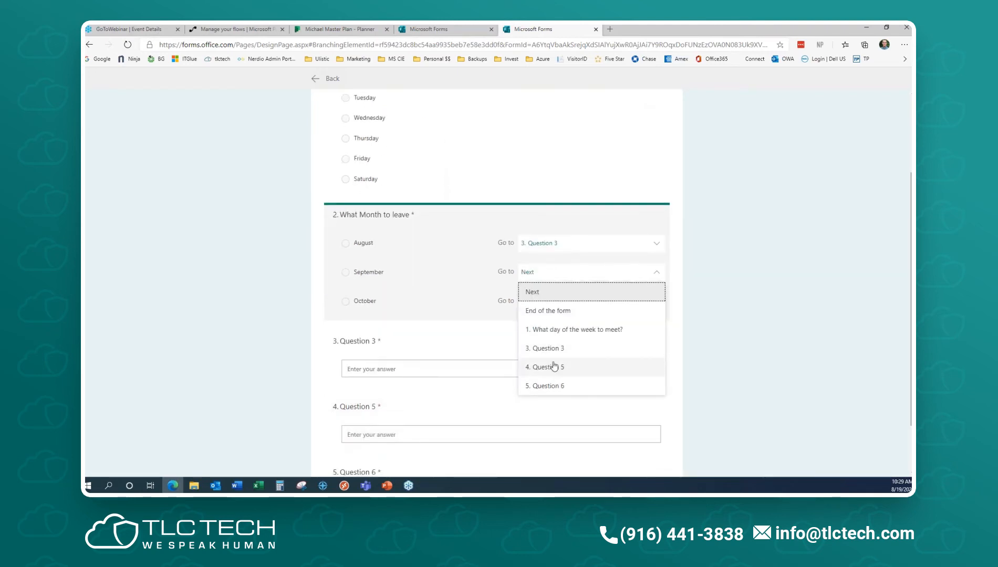
pyautogui.click(558, 366)
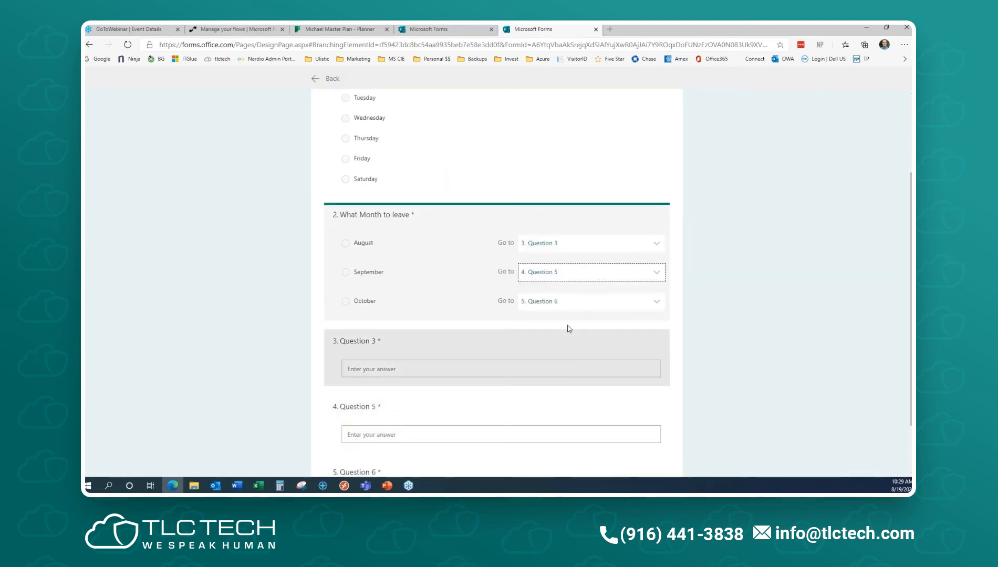
pyautogui.click(562, 299)
pyautogui.click(559, 418)
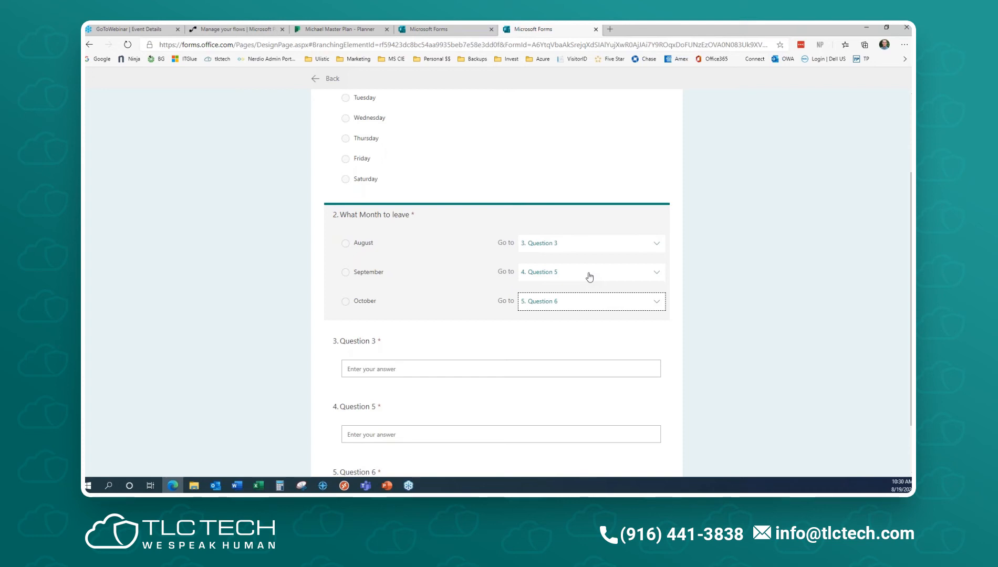
pyautogui.click(793, 332)
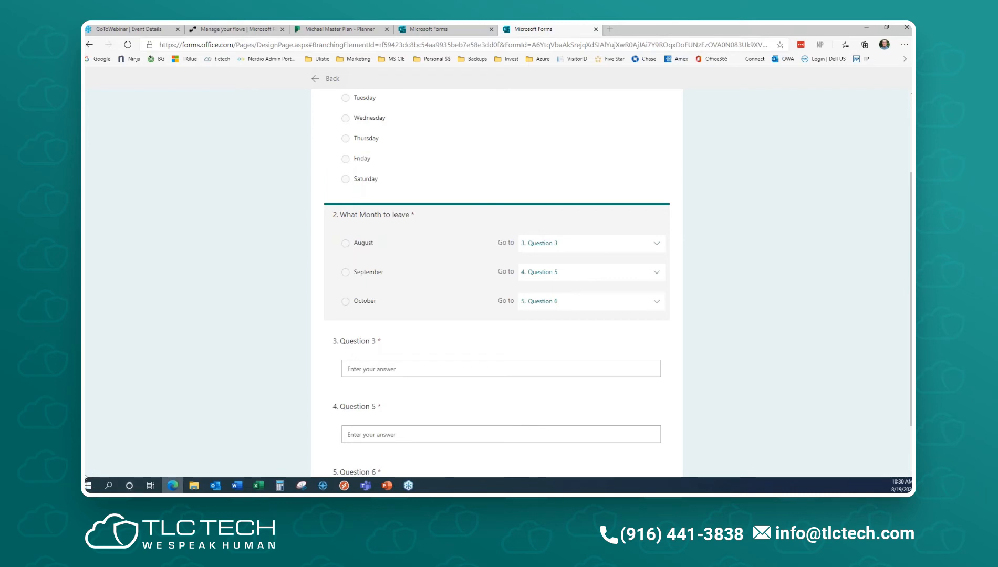
pyautogui.scroll(3, 569, 216)
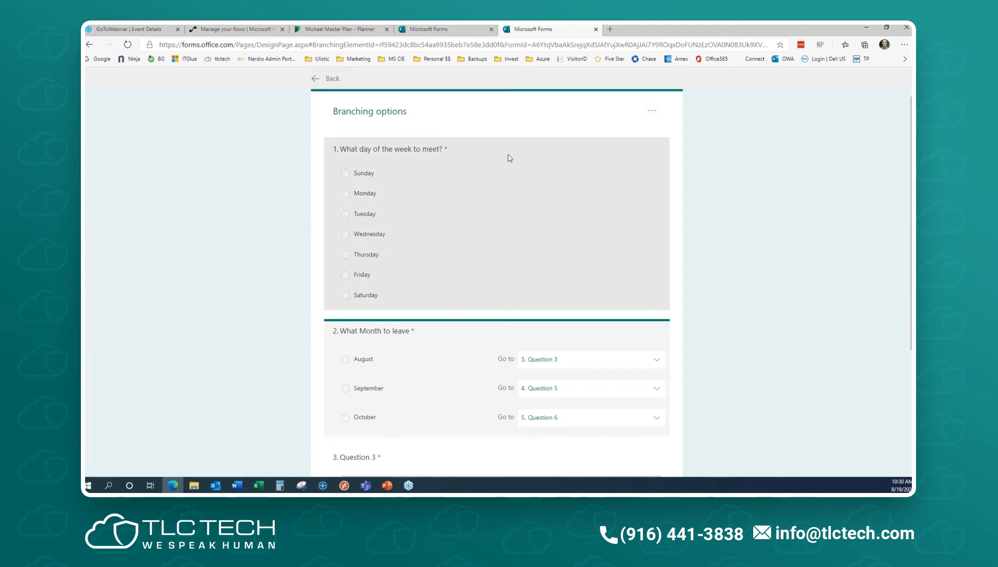
# - Move the Untitled form to the recycle bin from the My forms list
pyautogui.click(319, 78)
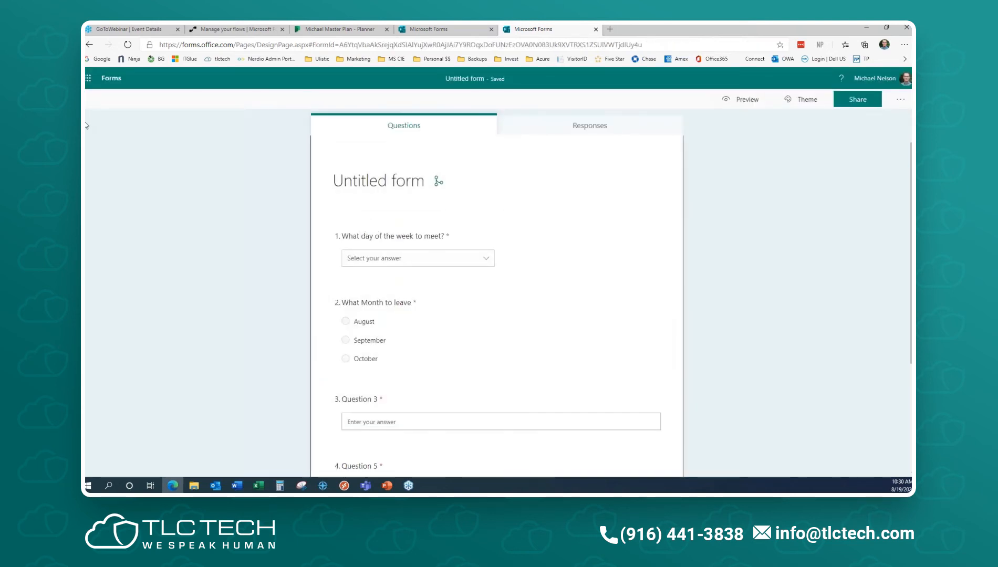
pyautogui.click(111, 80)
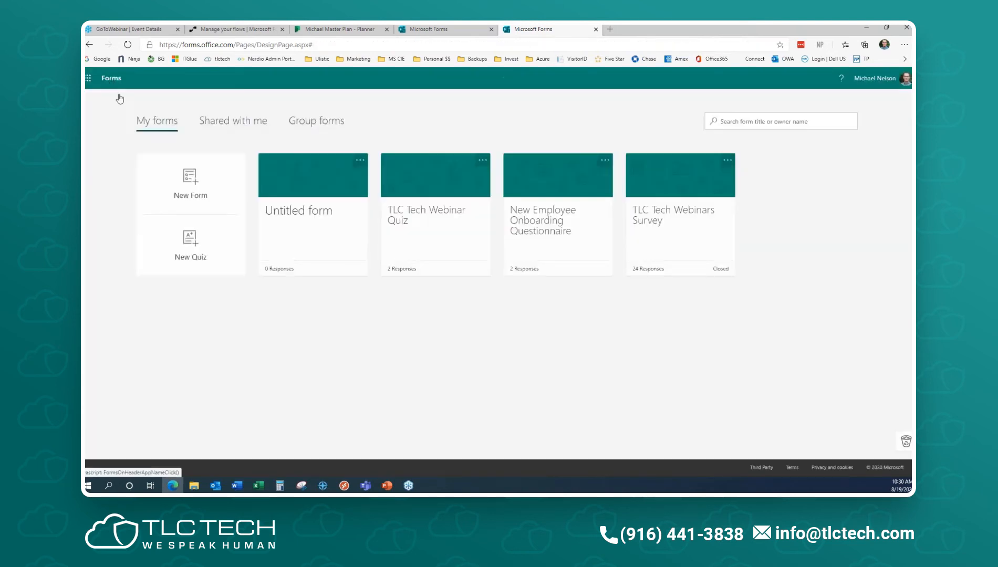
pyautogui.click(361, 160)
pyautogui.click(335, 194)
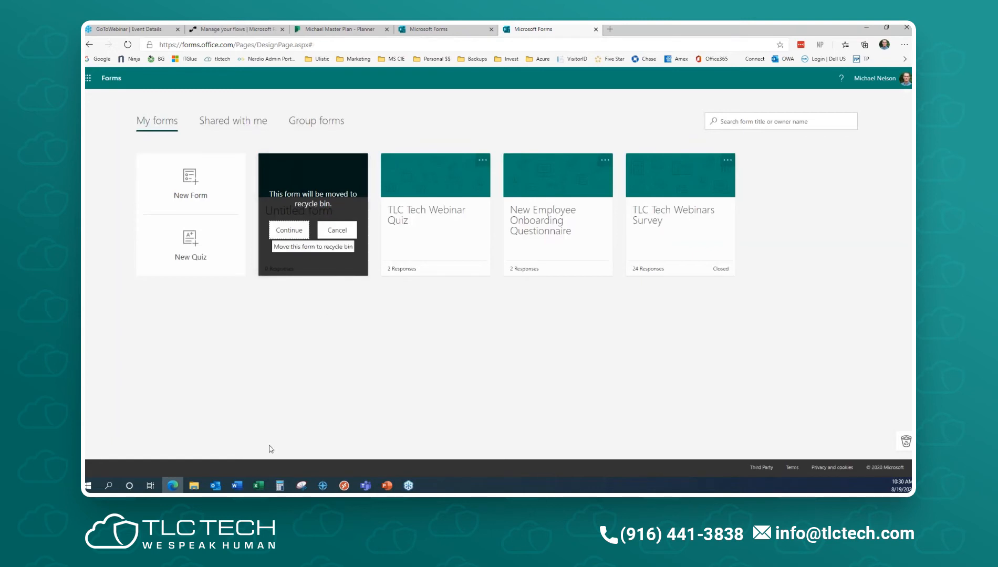
pyautogui.click(289, 231)
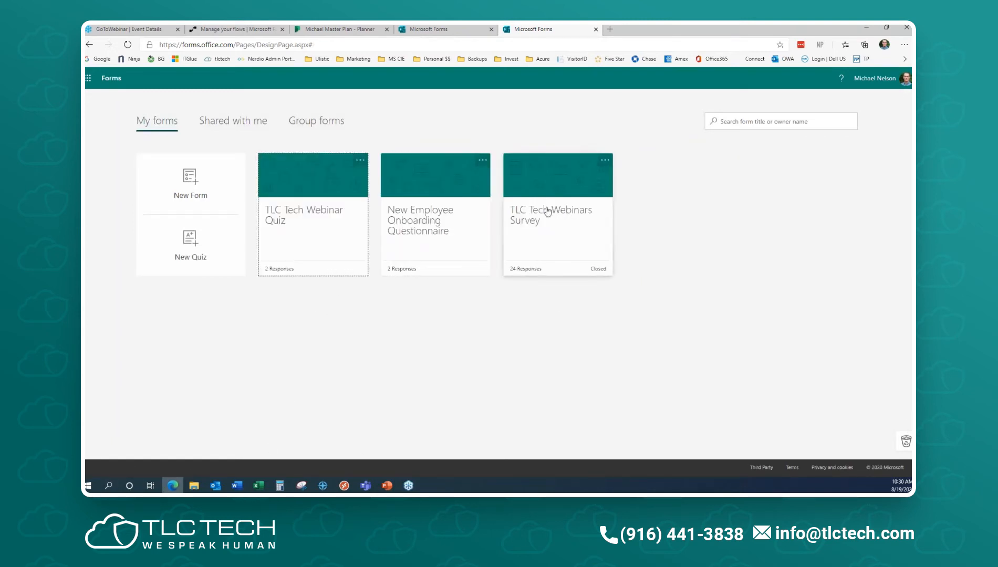
# - Open the TLC Tech Webinars Survey and edit question 5, showing Multiple answers and Required turned on
pyautogui.click(558, 184)
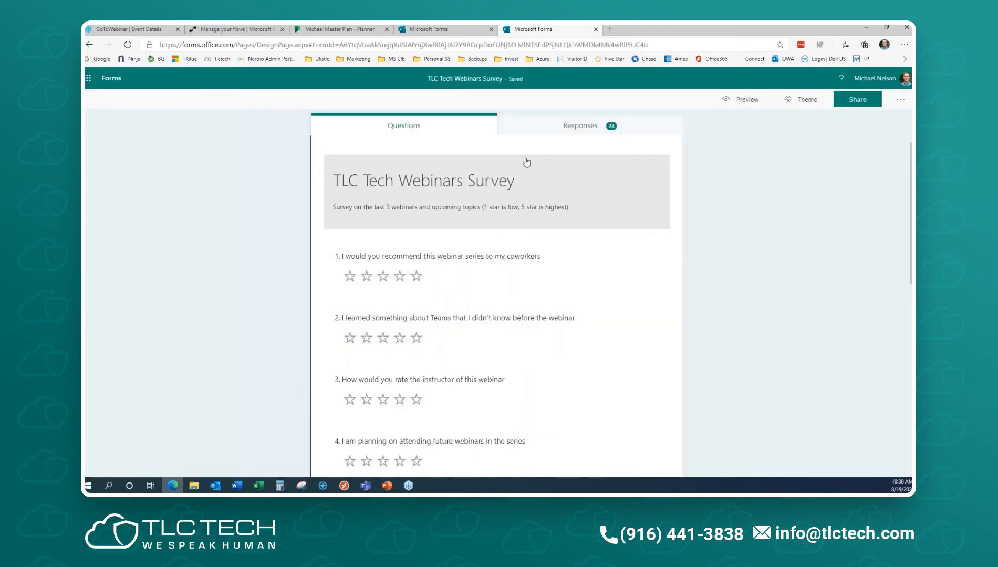
pyautogui.scroll(-5, 569, 242)
pyautogui.scroll(3, 569, 243)
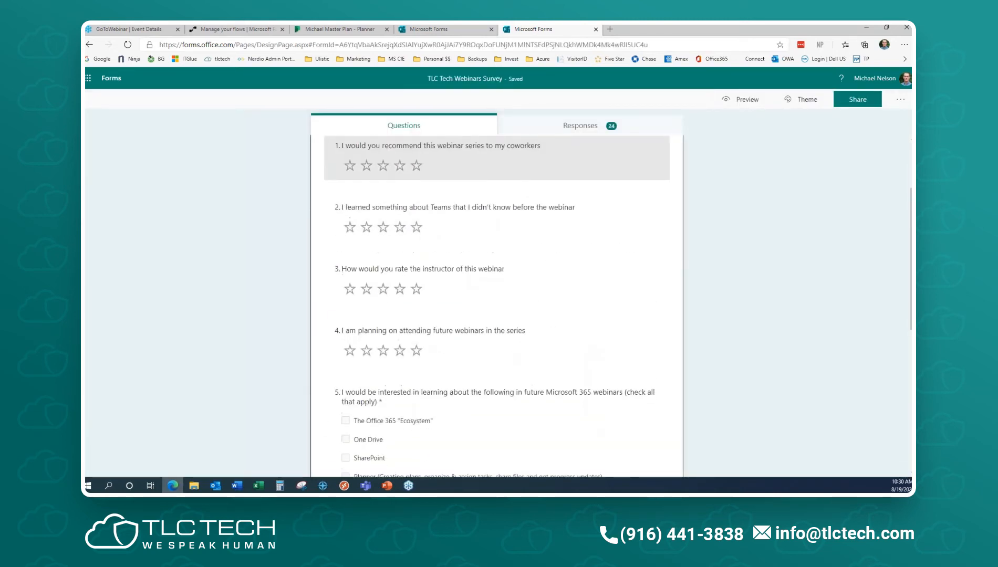
pyautogui.scroll(-4, 407, 221)
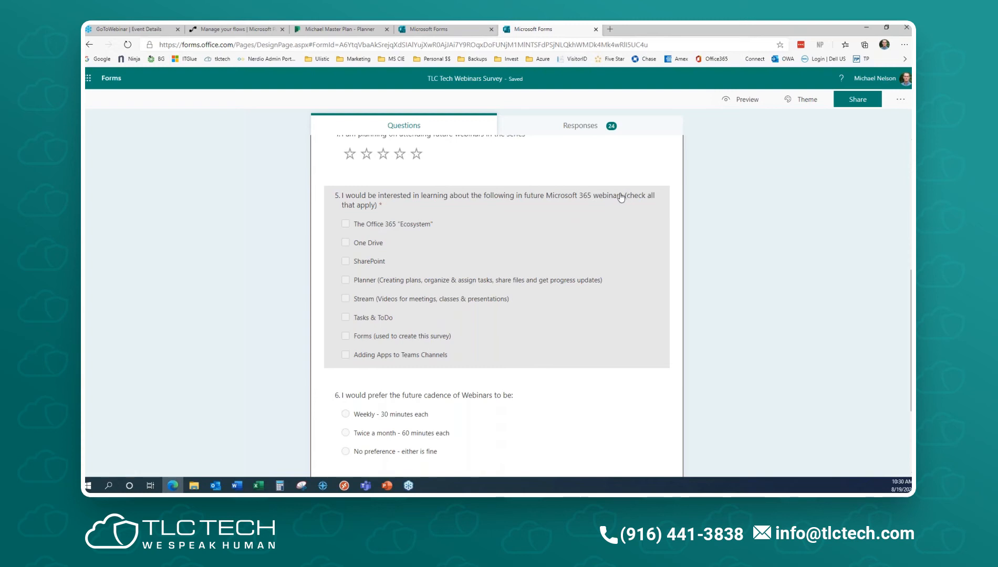
pyautogui.click(424, 126)
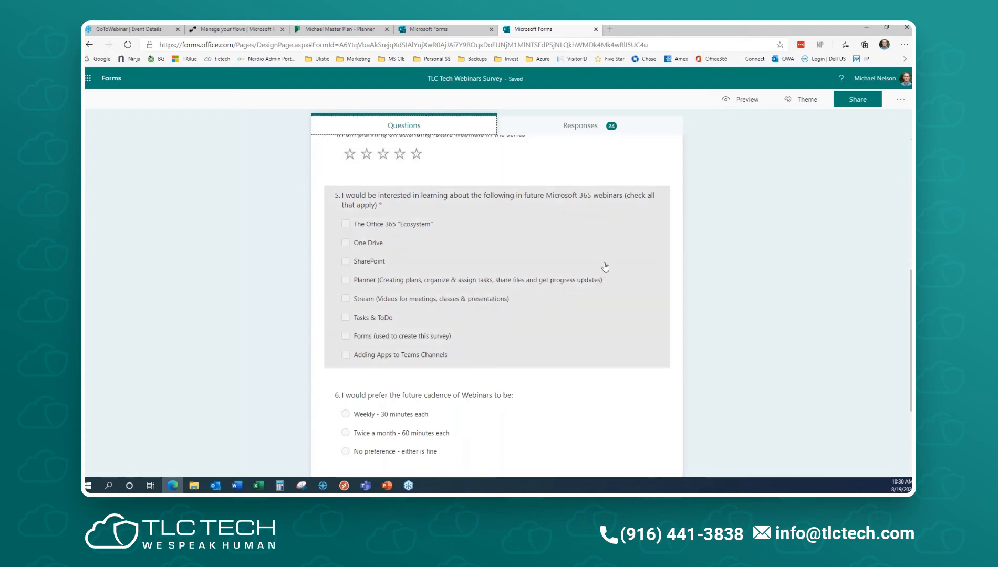
pyautogui.click(605, 267)
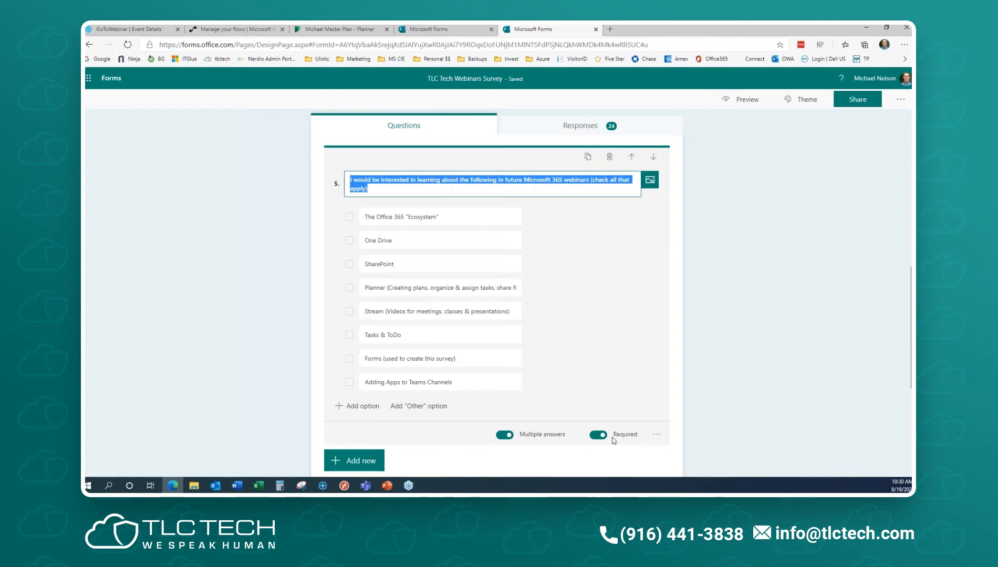
# - Look over questions 2 and 7 in the editor, then preview the survey down to question 7
pyautogui.scroll(10, 755, 356)
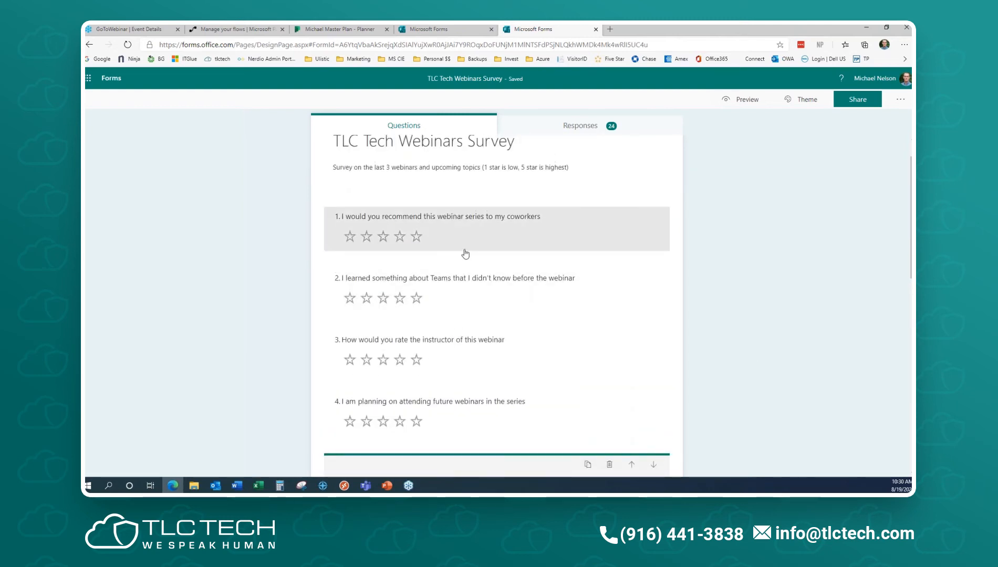
pyautogui.scroll(-1, 483, 223)
pyautogui.click(483, 224)
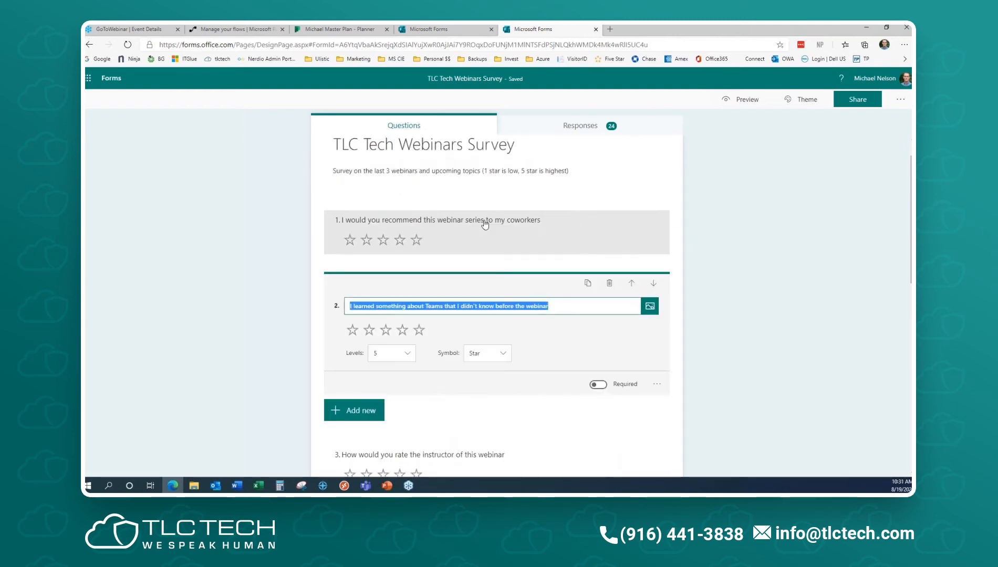
pyautogui.scroll(-10, 748, 328)
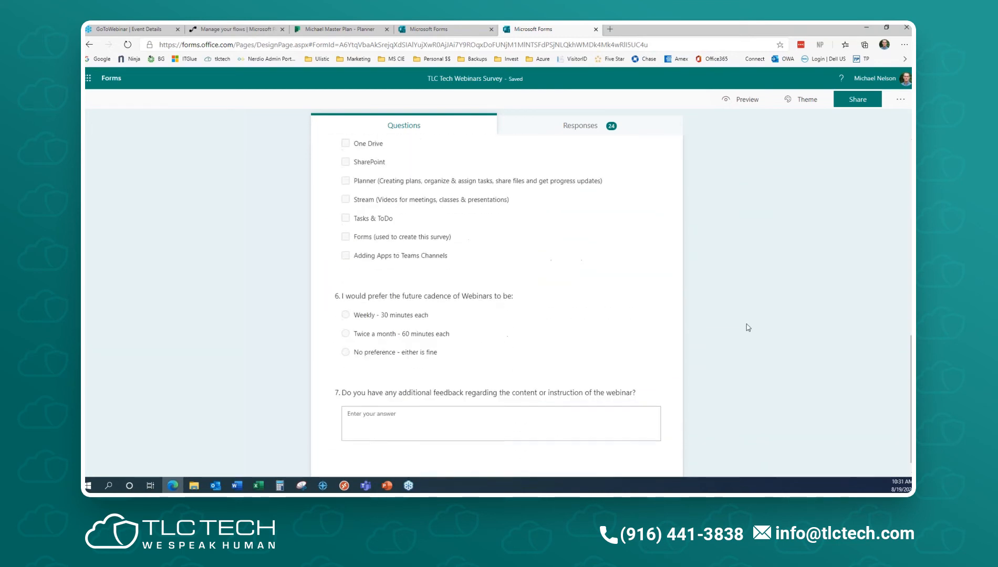
pyautogui.scroll(-1, 748, 327)
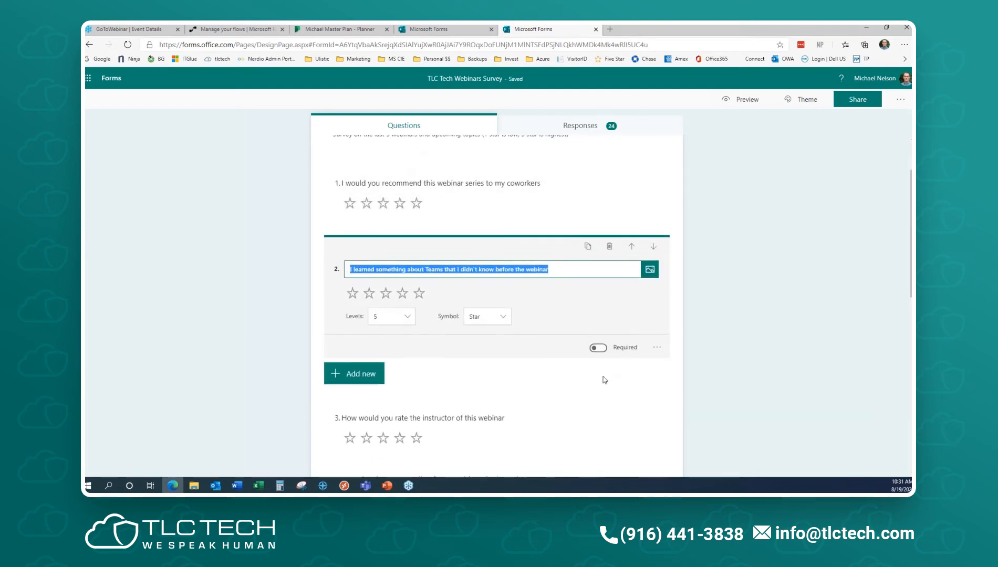
pyautogui.scroll(-9, 603, 378)
pyautogui.click(542, 397)
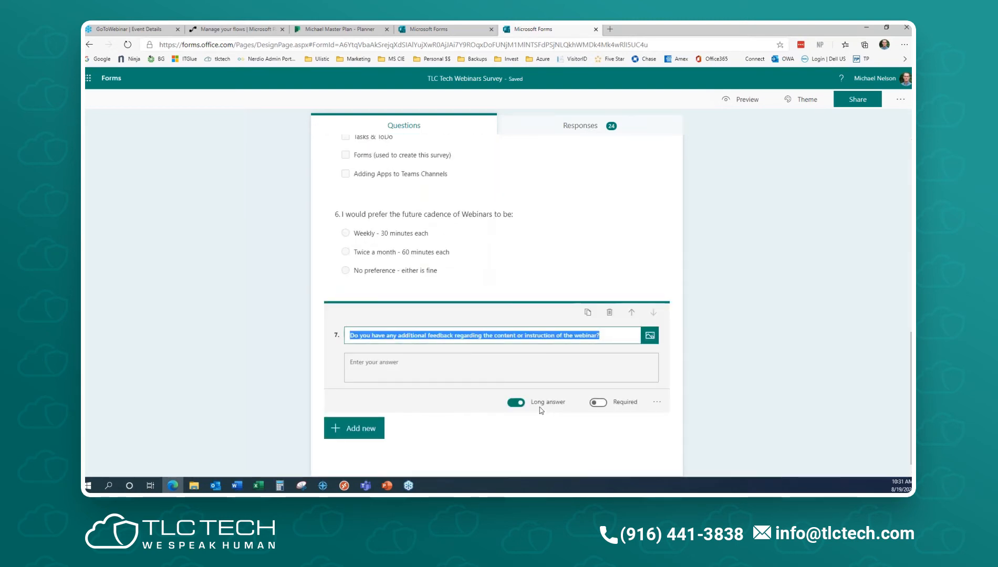
pyautogui.click(706, 202)
pyautogui.click(739, 99)
pyautogui.scroll(-10, 579, 301)
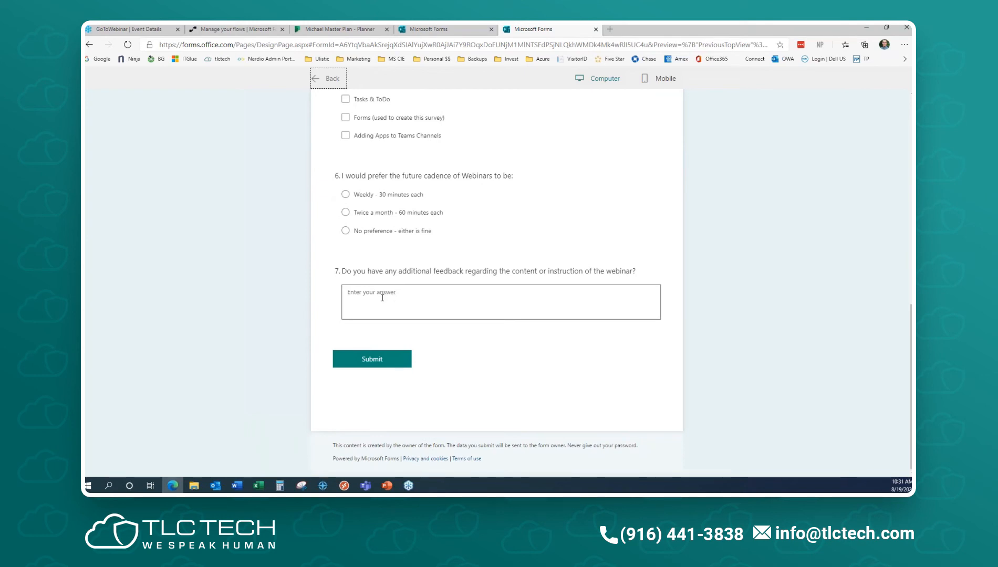
# - Exit the preview and show the Responses summary: 24 responses, 01:45 average, Closed
pyautogui.scroll(10, 395, 305)
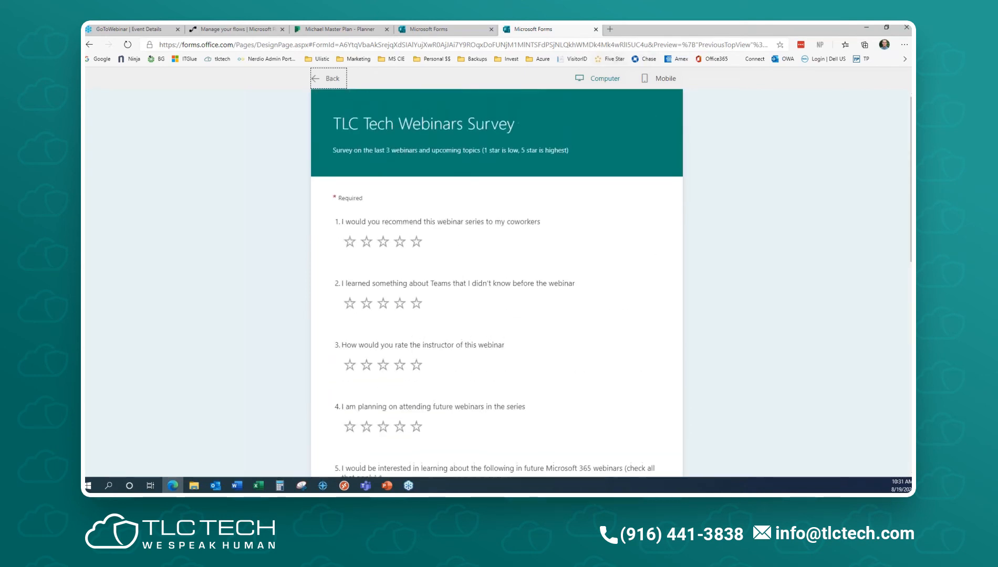
pyautogui.click(327, 78)
pyautogui.click(618, 132)
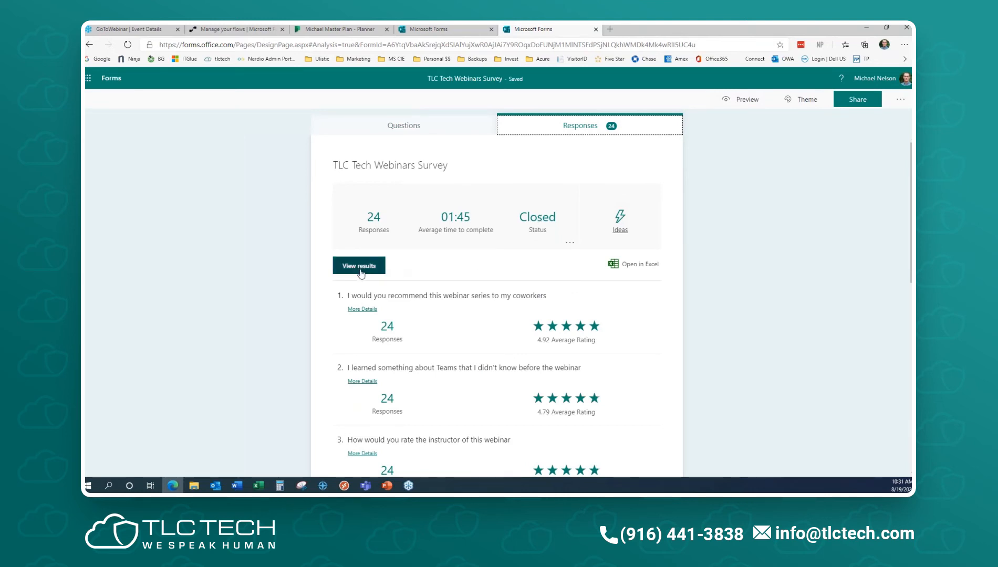
pyautogui.scroll(-2, 462, 294)
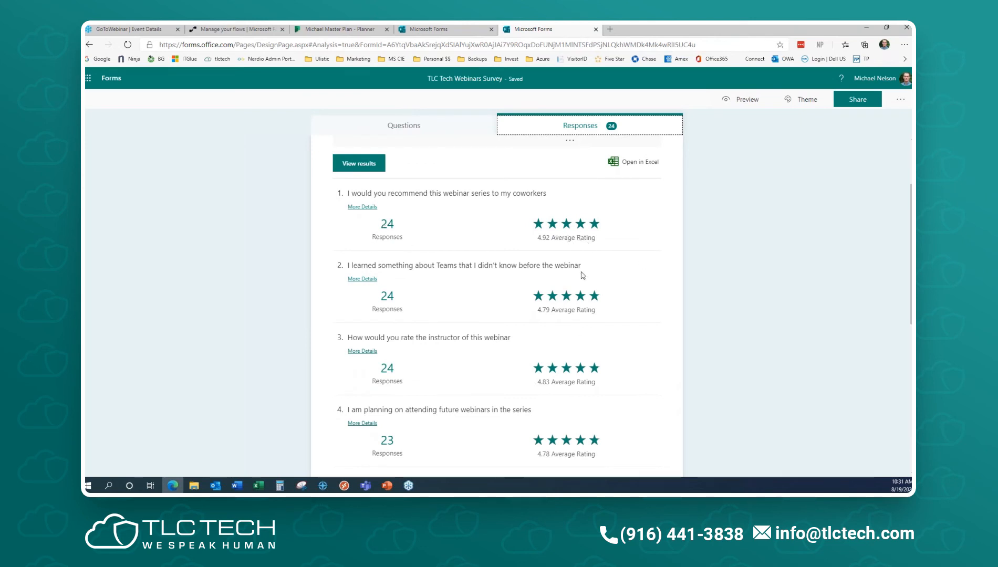
pyautogui.click(366, 167)
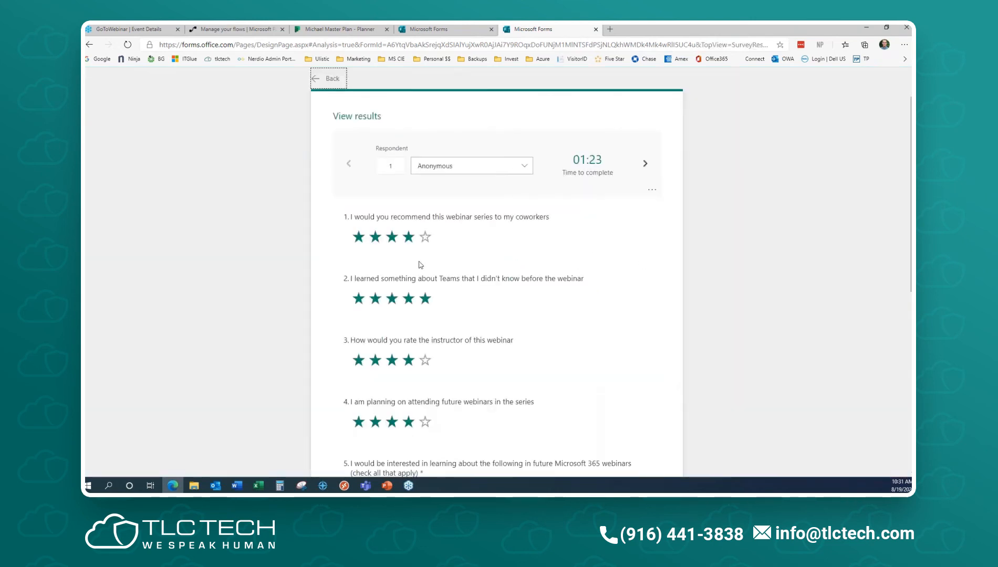
pyautogui.scroll(-5, 539, 239)
pyautogui.scroll(5, 538, 239)
pyautogui.click(646, 164)
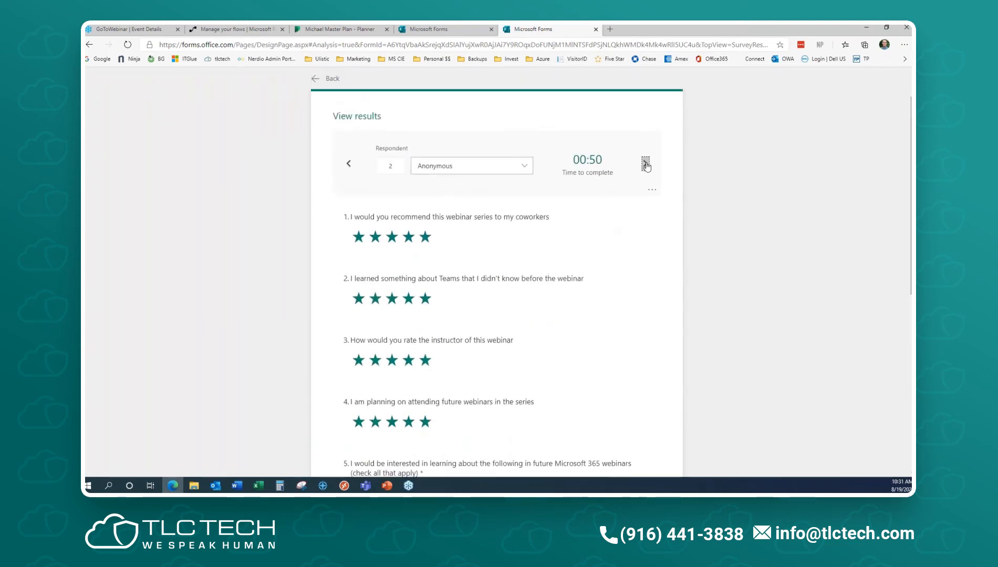
pyautogui.click(645, 164)
pyautogui.click(646, 164)
pyautogui.click(646, 164)
pyautogui.click(646, 165)
pyautogui.click(645, 164)
pyautogui.click(330, 79)
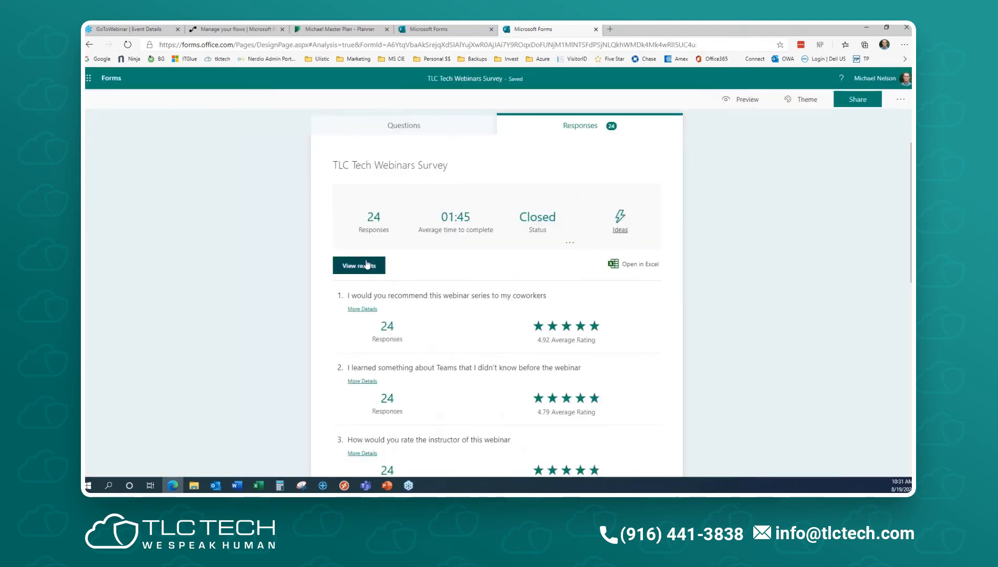
# - Review every respondent's rating for question 1 in More Details, signing in again when prompted
pyautogui.scroll(-3, 473, 300)
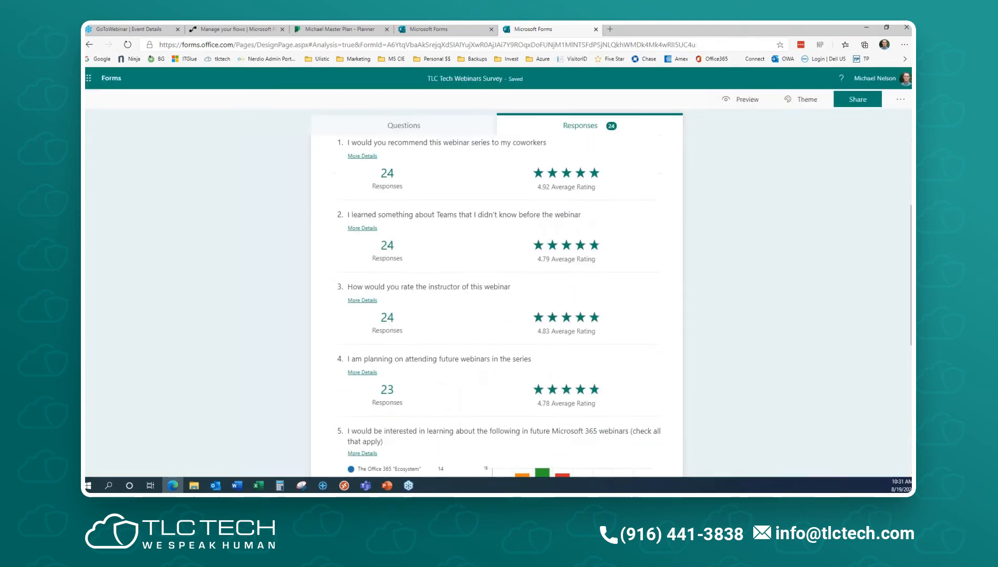
pyautogui.scroll(1, 472, 332)
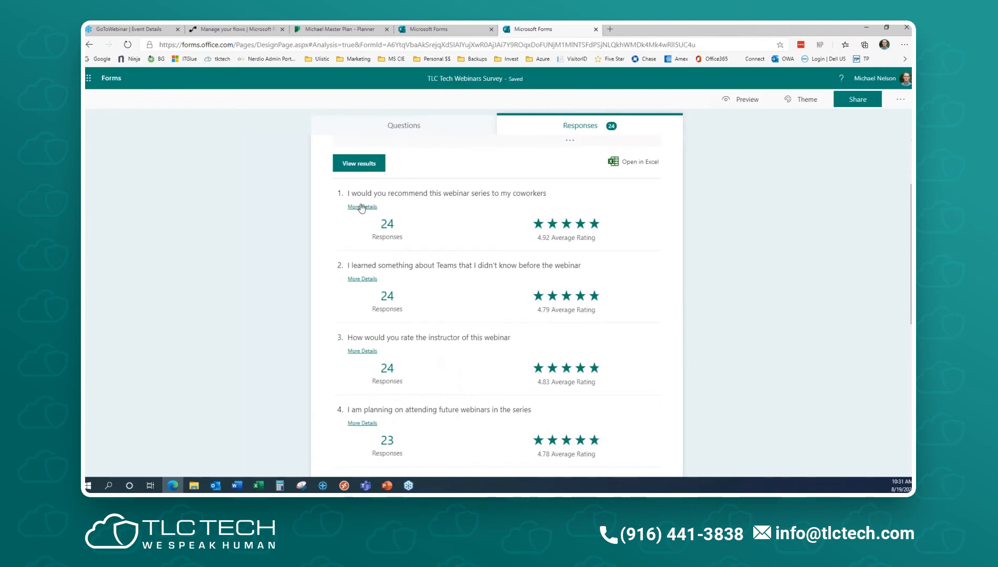
pyautogui.click(361, 207)
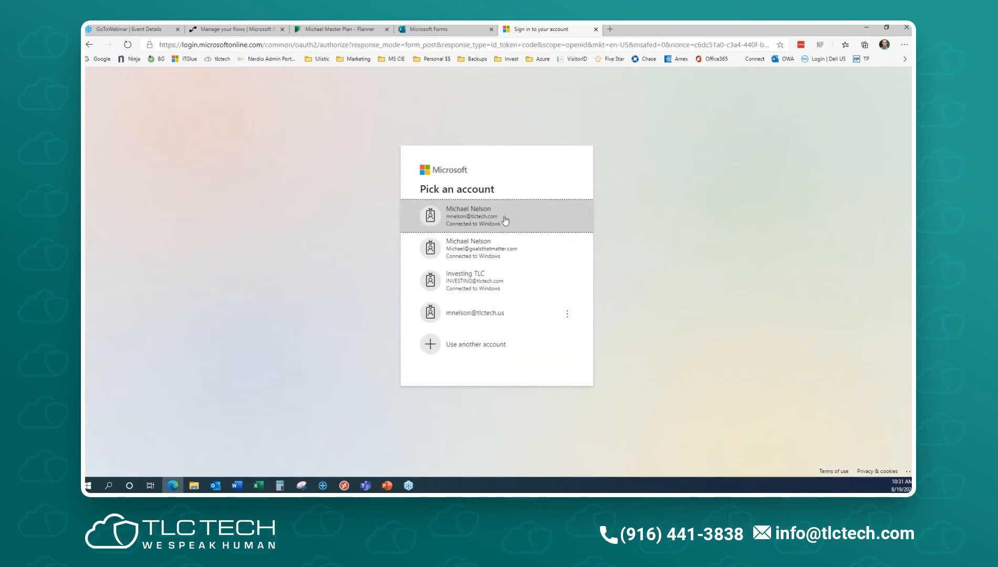
pyautogui.click(505, 220)
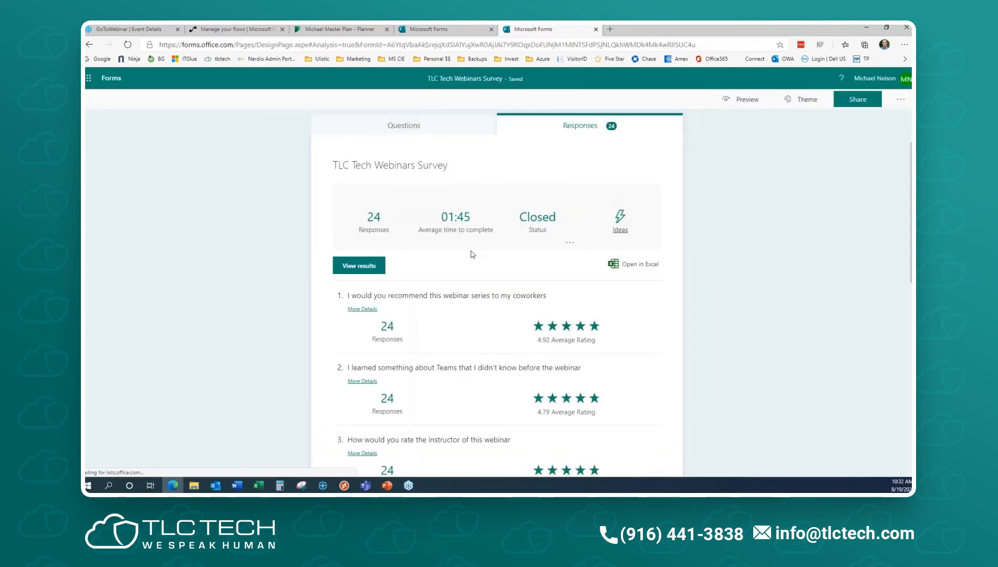
pyautogui.click(361, 309)
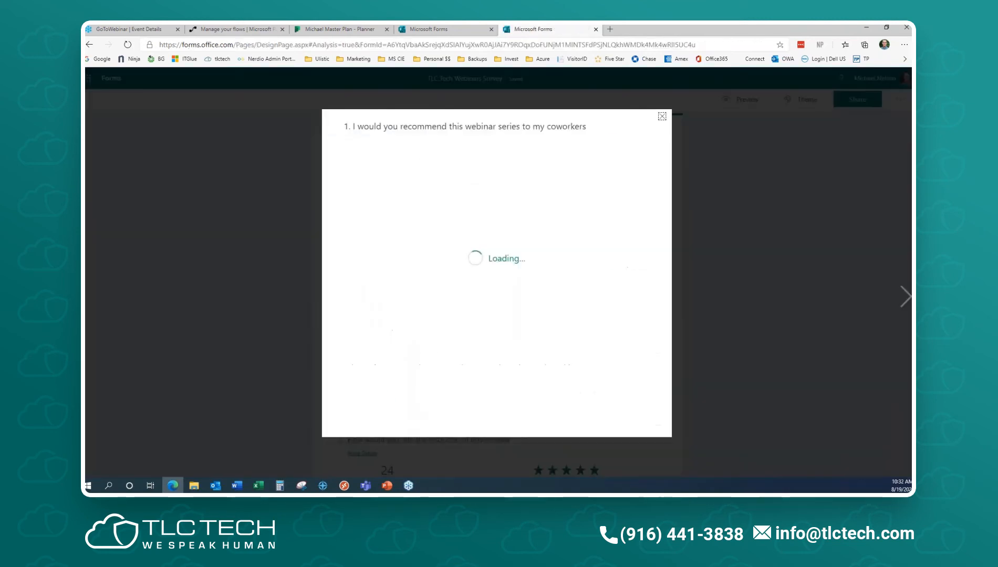
pyautogui.scroll(-5, 474, 232)
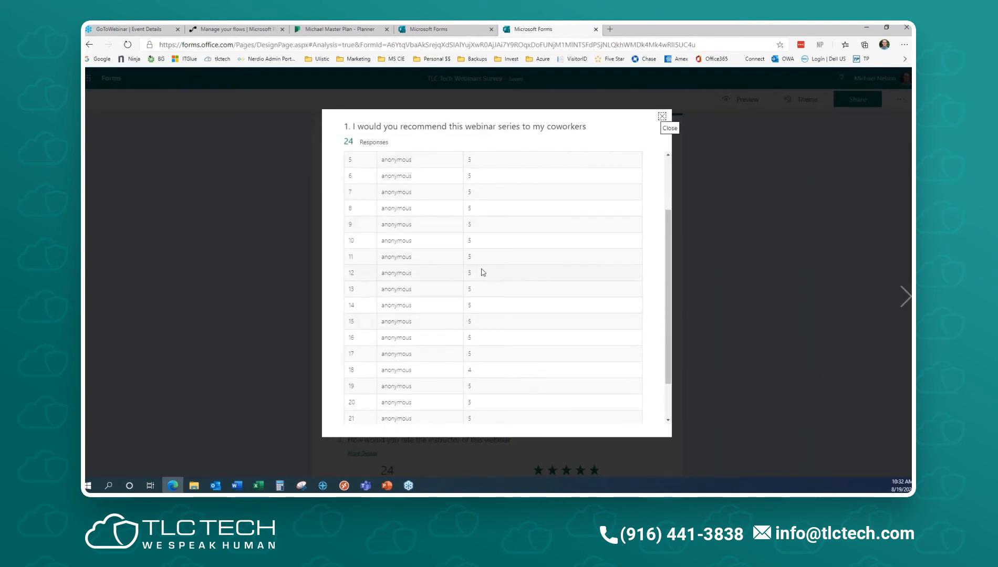
pyautogui.scroll(5, 526, 315)
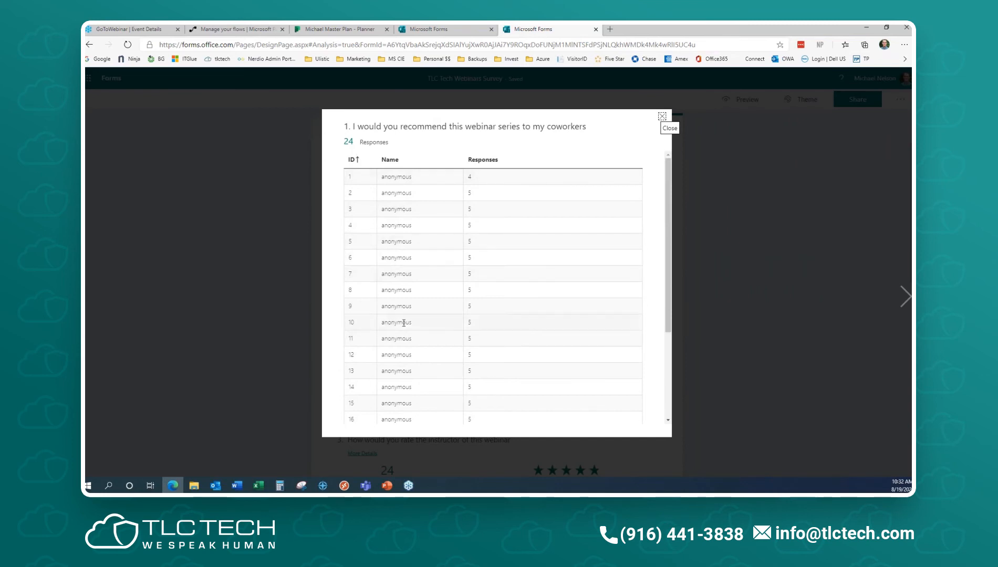
pyautogui.click(661, 118)
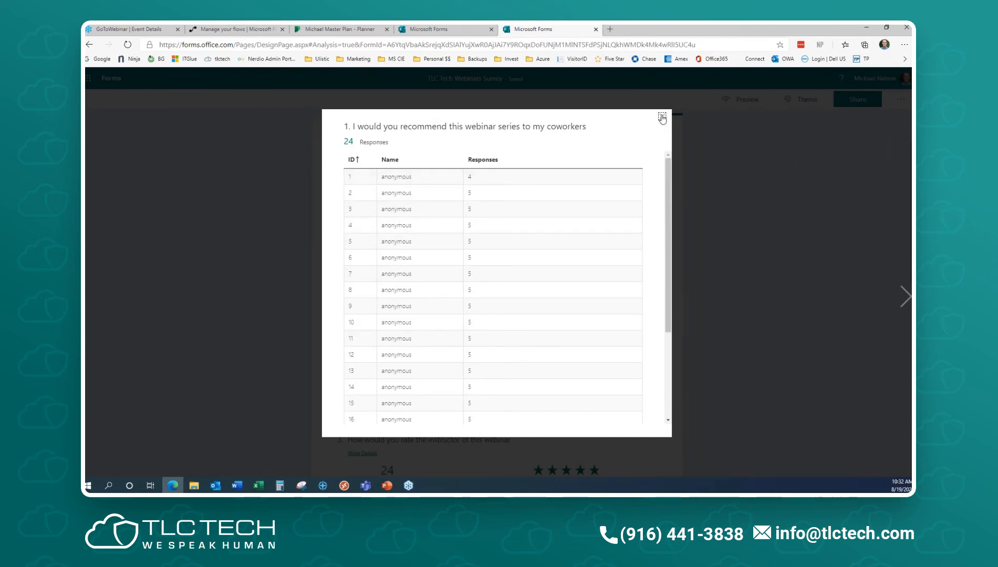
# - Open question 5's More Details to list each respondent's selected webinar topics
pyautogui.scroll(-3, 403, 312)
pyautogui.scroll(-4, 473, 315)
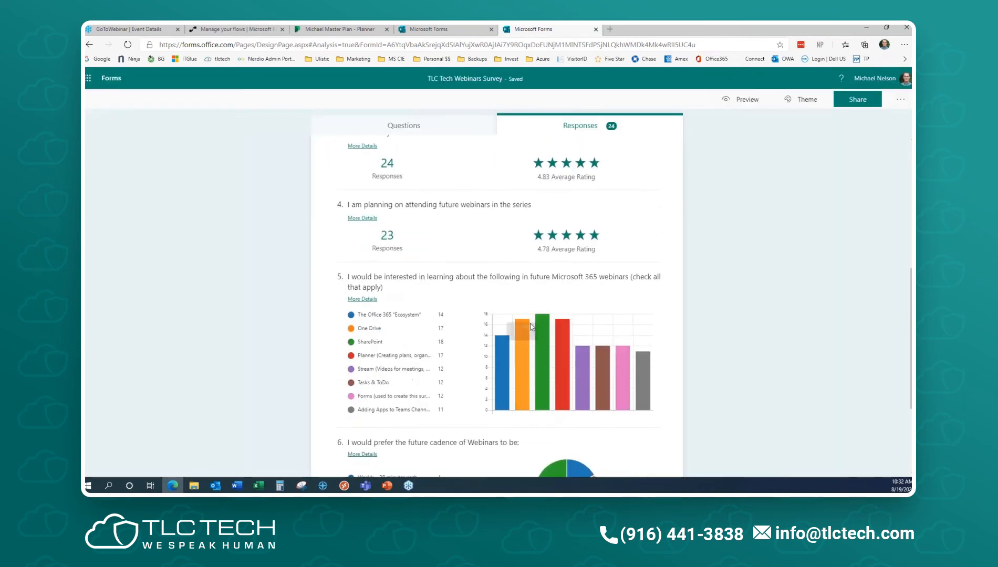
pyautogui.click(361, 301)
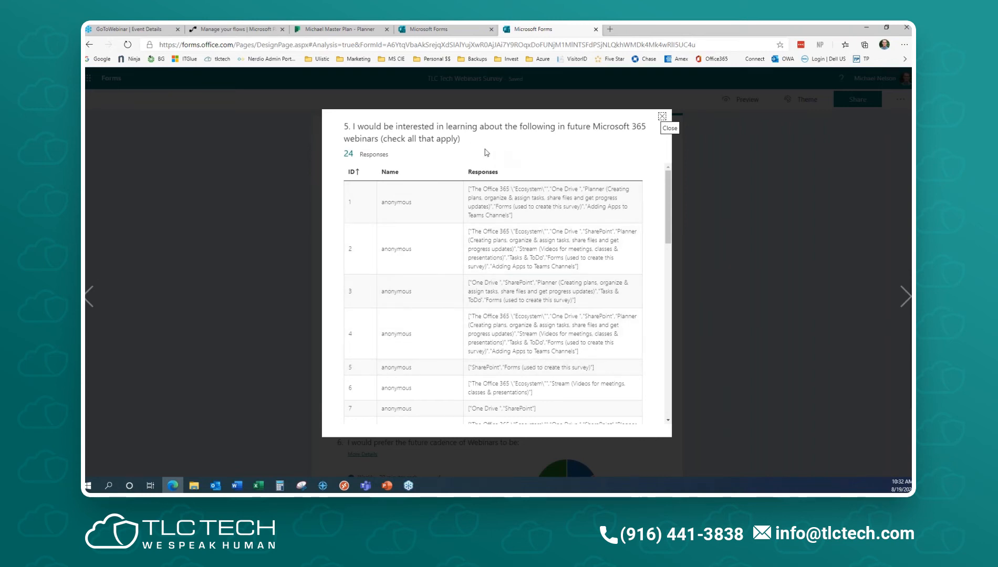
pyautogui.press('Escape')
pyautogui.scroll(-3, 612, 314)
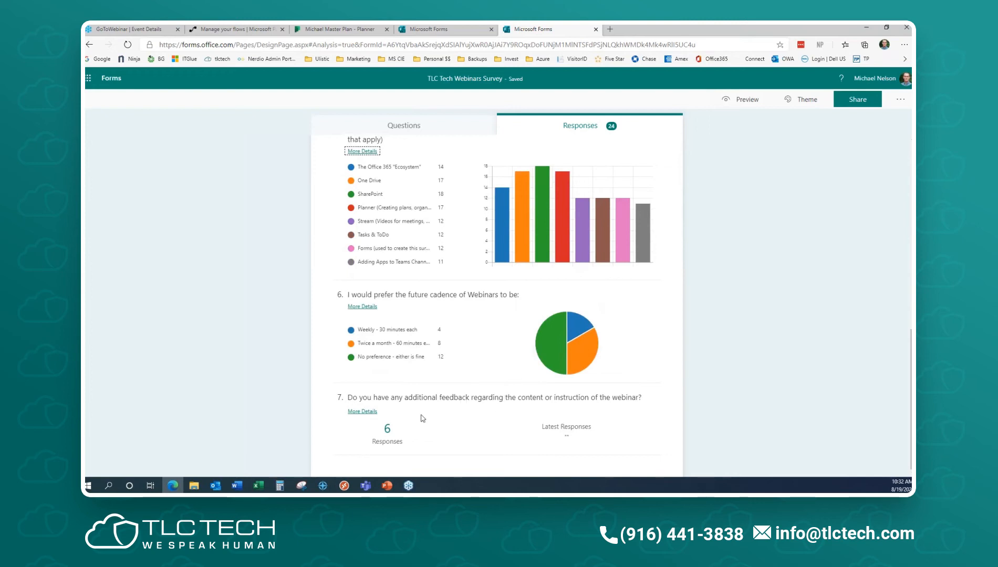
pyautogui.click(362, 412)
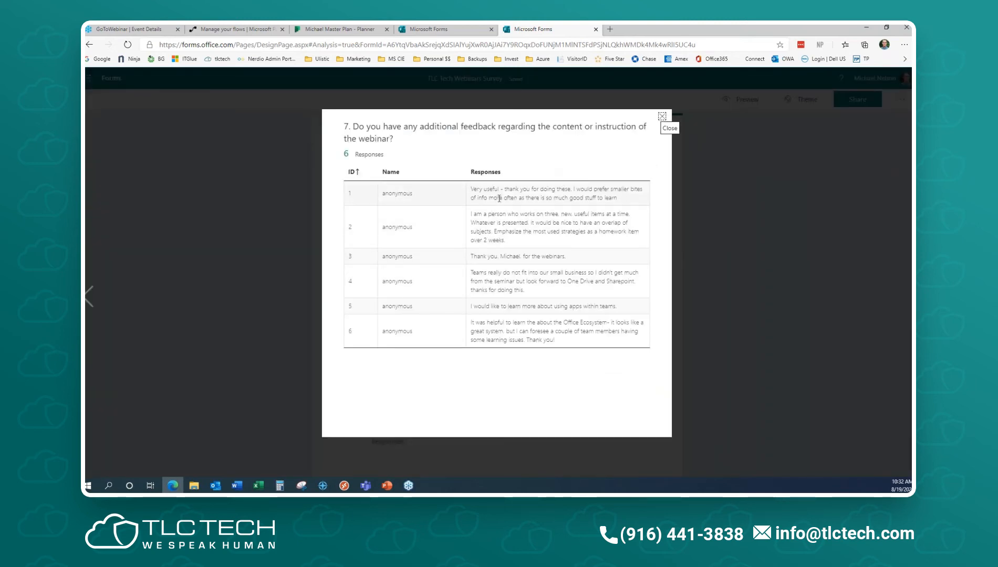
pyautogui.moveTo(495, 190); pyautogui.dragTo(501, 231)
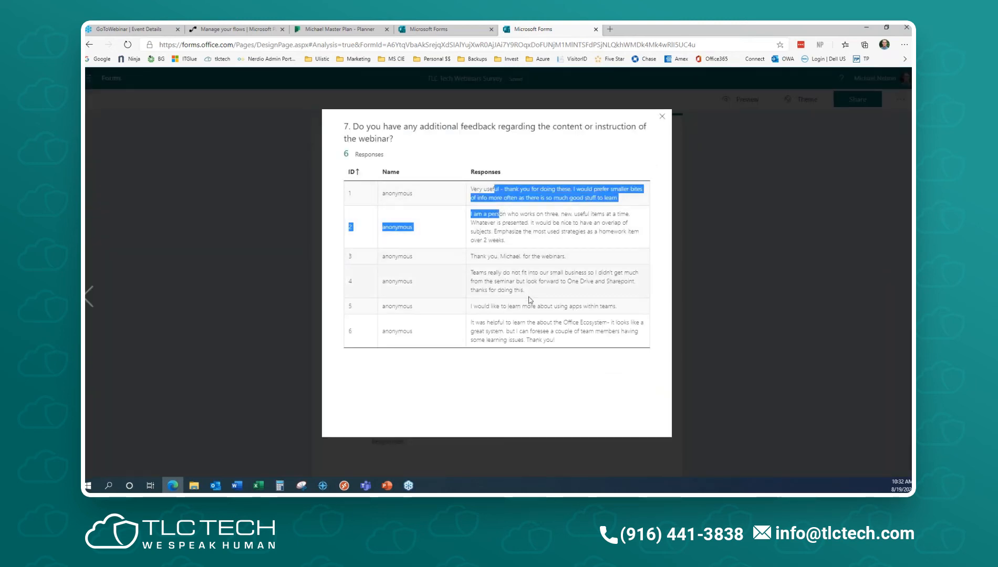
pyautogui.click(661, 119)
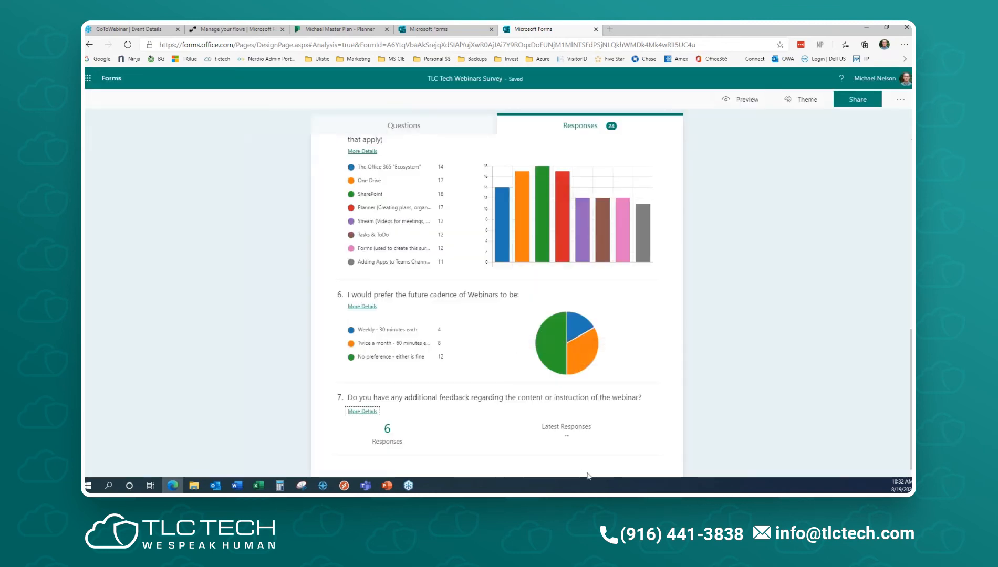
pyautogui.scroll(1, 580, 382)
pyautogui.moveTo(577, 386)
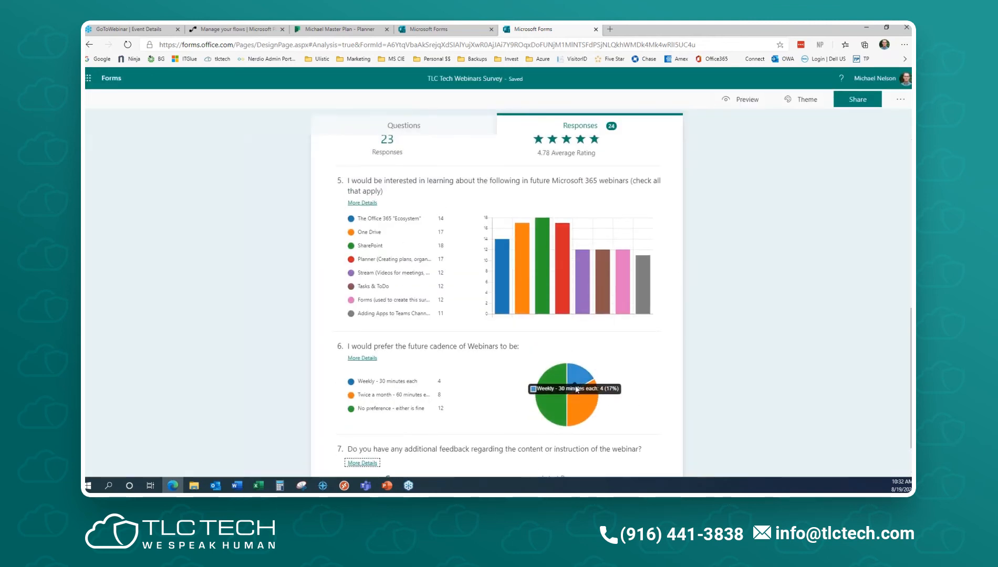
pyautogui.scroll(8, 568, 390)
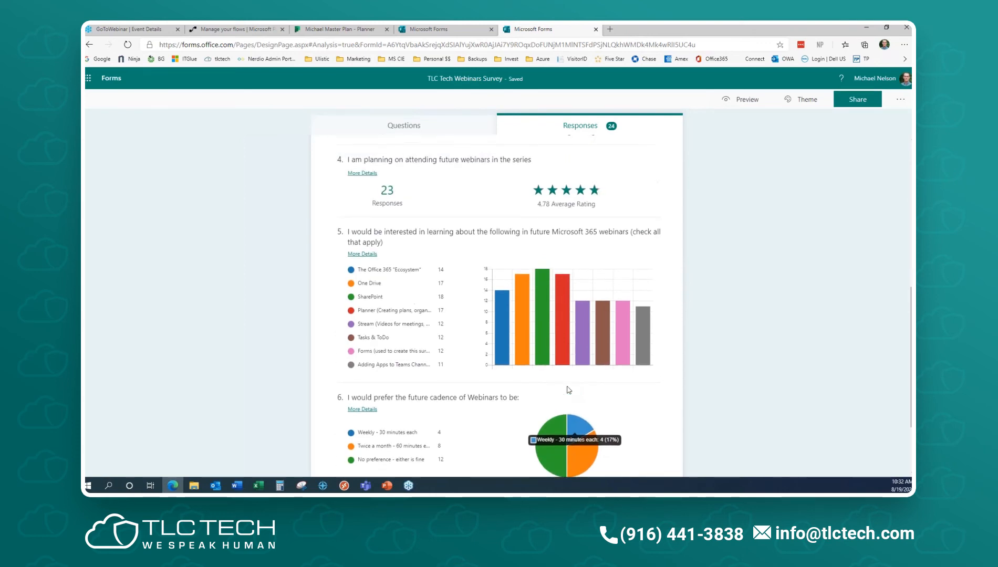
pyautogui.click(608, 266)
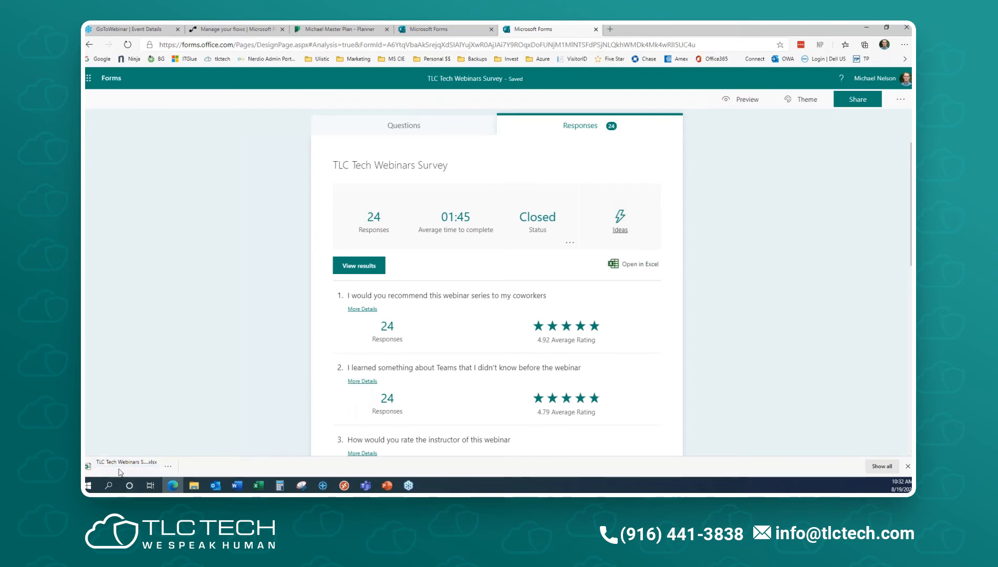
# - Open the downloaded survey responses .xlsx workbook in Excel
pyautogui.click(115, 470)
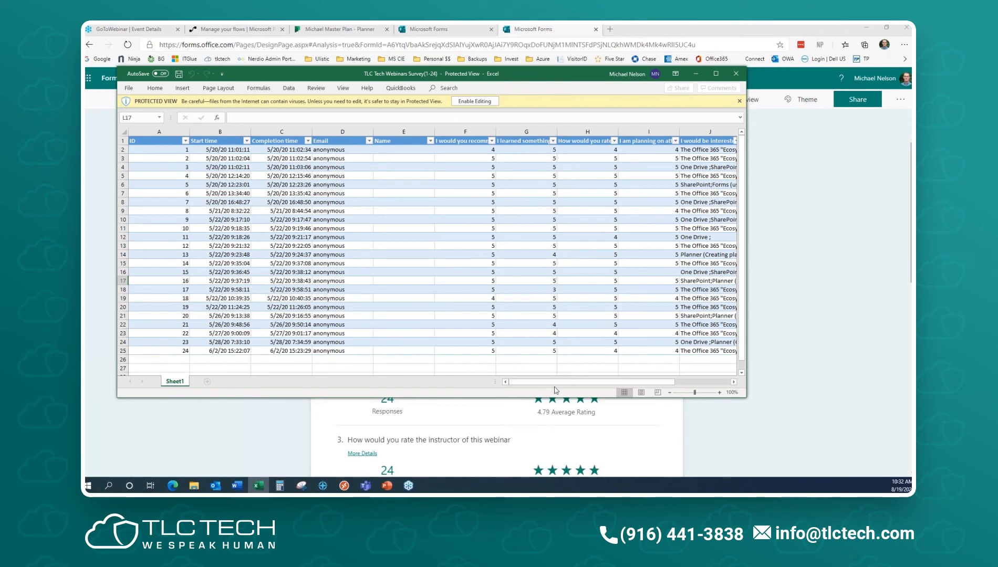
# - Scroll across the exported answer columns, then close the Excel workbook
pyautogui.moveTo(565, 383); pyautogui.dragTo(616, 383)
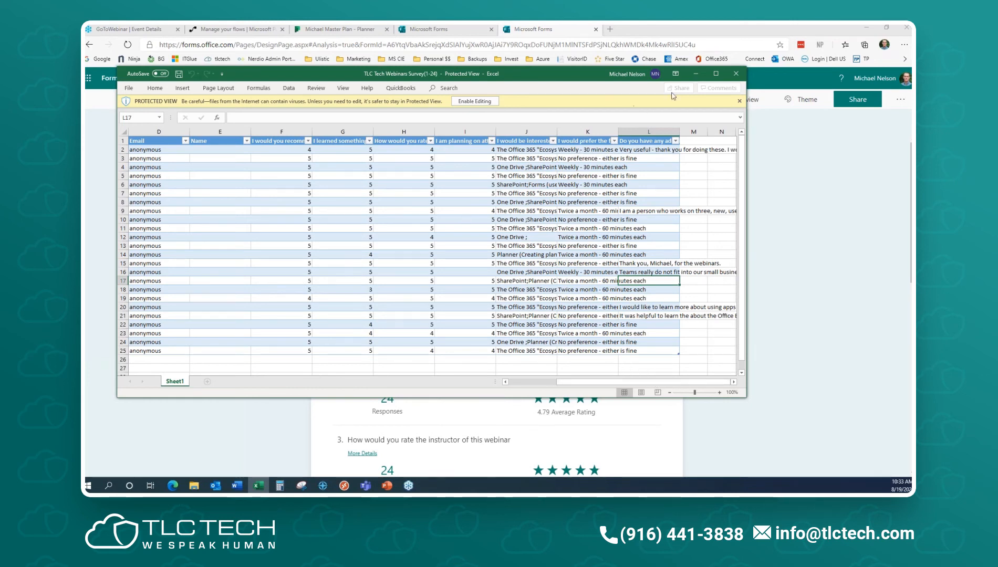
pyautogui.click(736, 73)
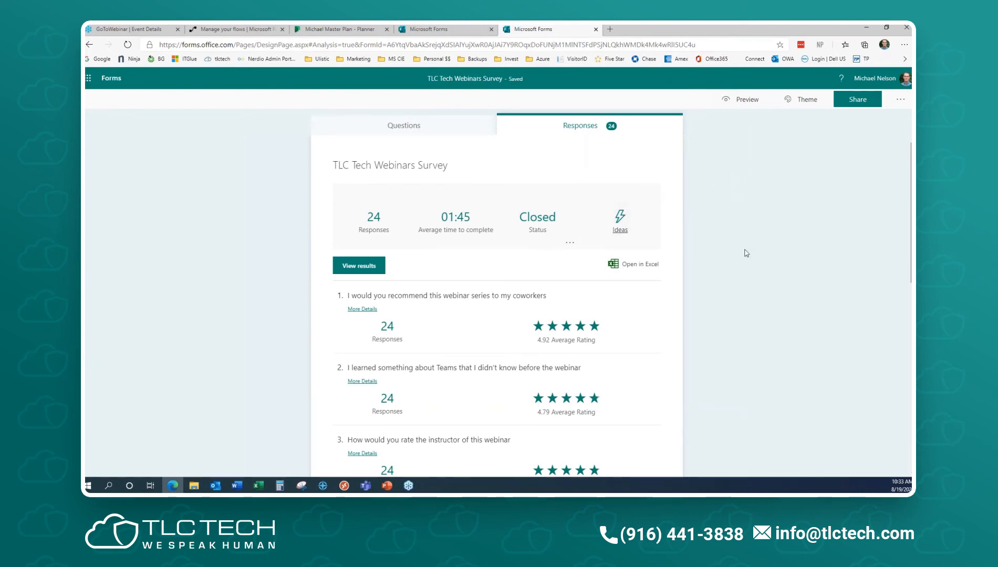
# - Generate and copy a shareable summary link of the survey results, then open a new browser tab
pyautogui.click(570, 243)
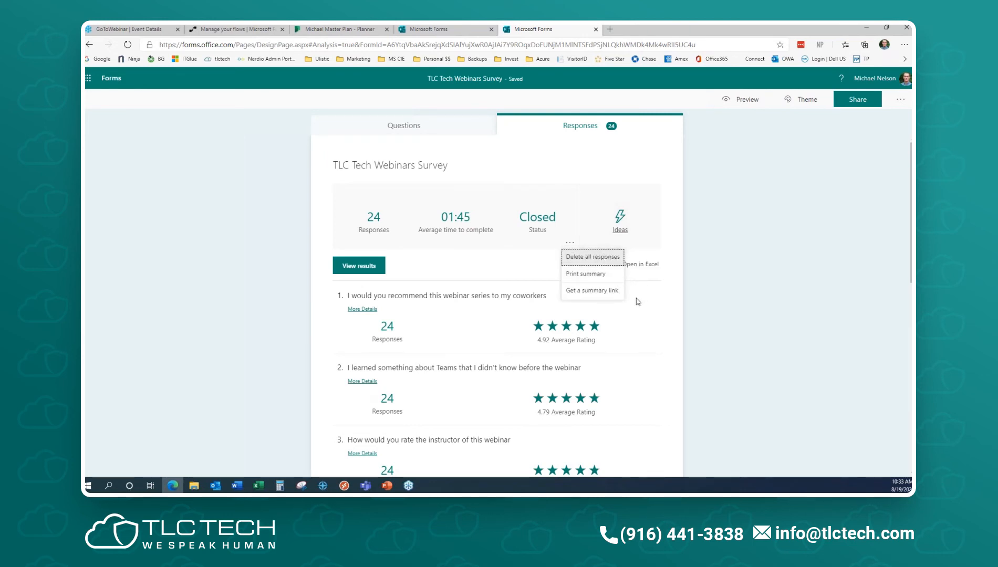
pyautogui.click(604, 290)
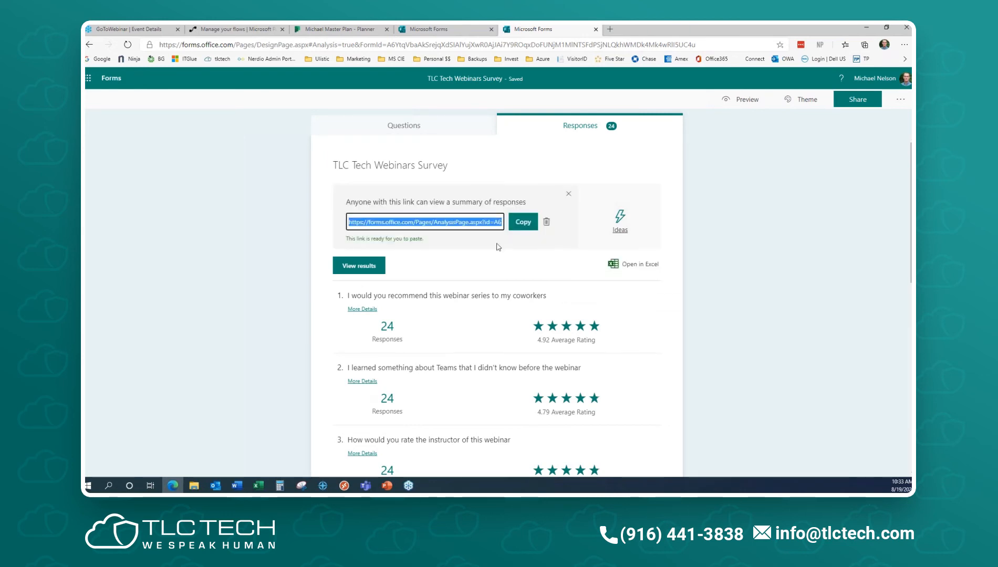
pyautogui.click(513, 230)
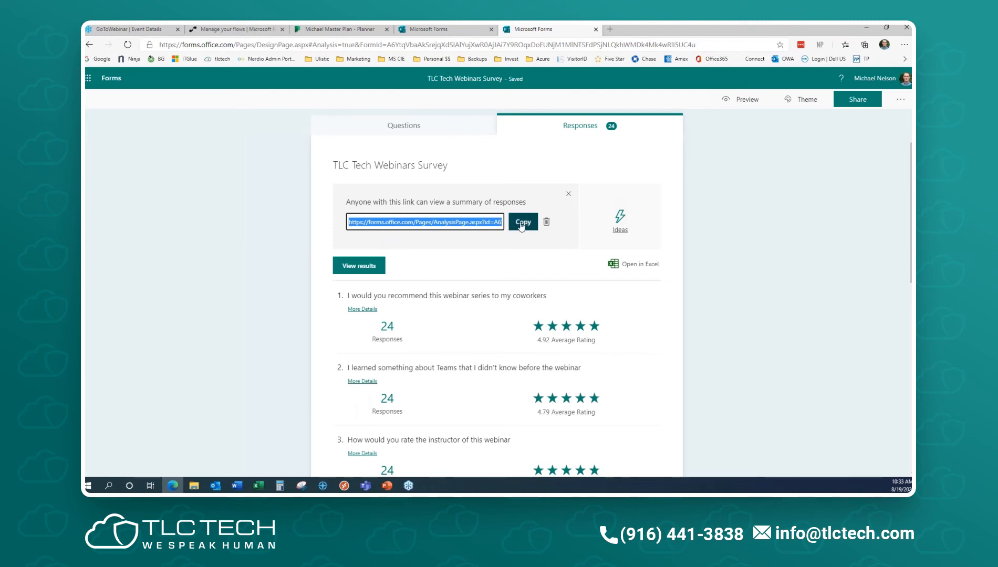
pyautogui.click(522, 224)
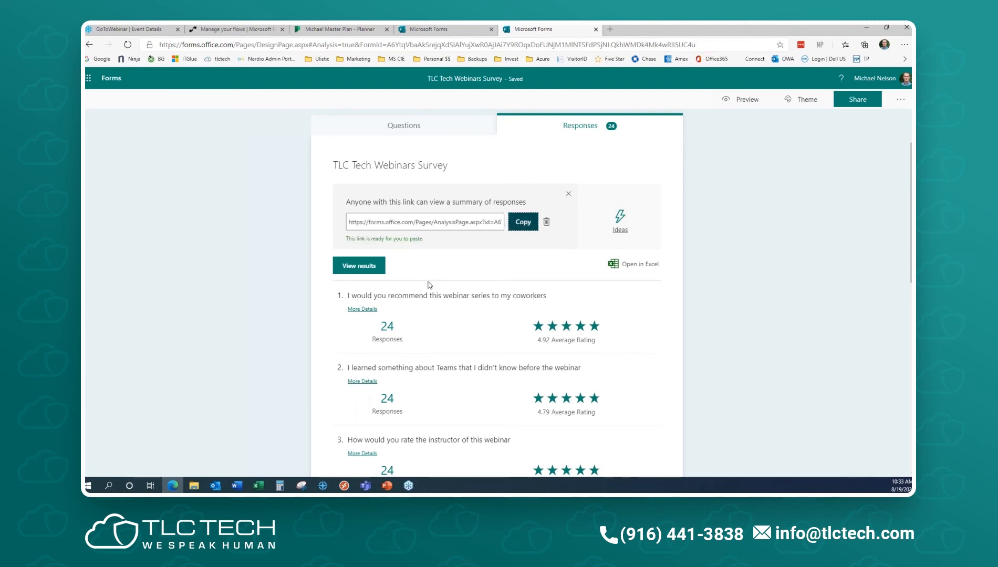
pyautogui.click(610, 29)
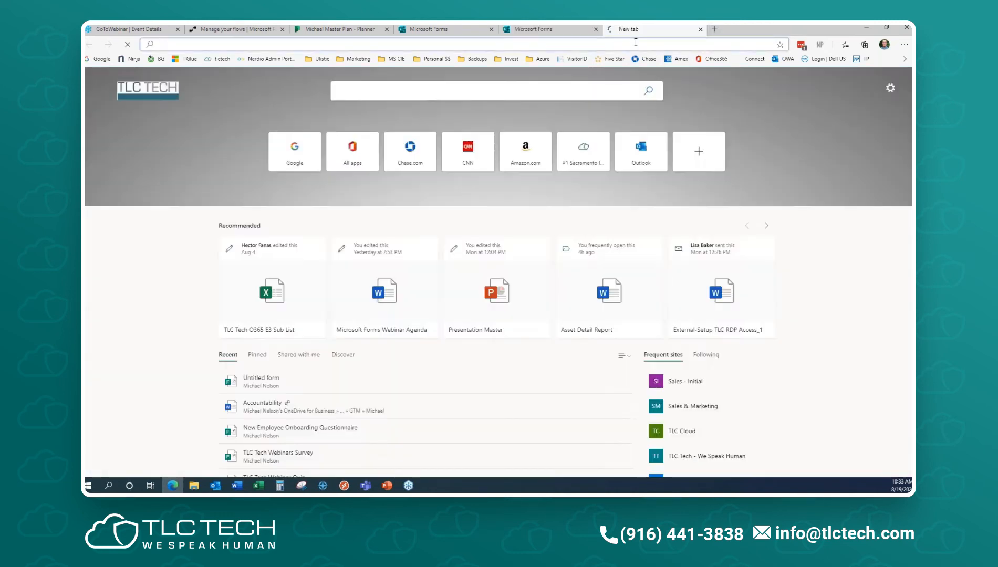
# - Load the pasted summary link and scroll through the results page showing 24 responses
pyautogui.hotkey('ctrl', 'v')
pyautogui.press('Return')
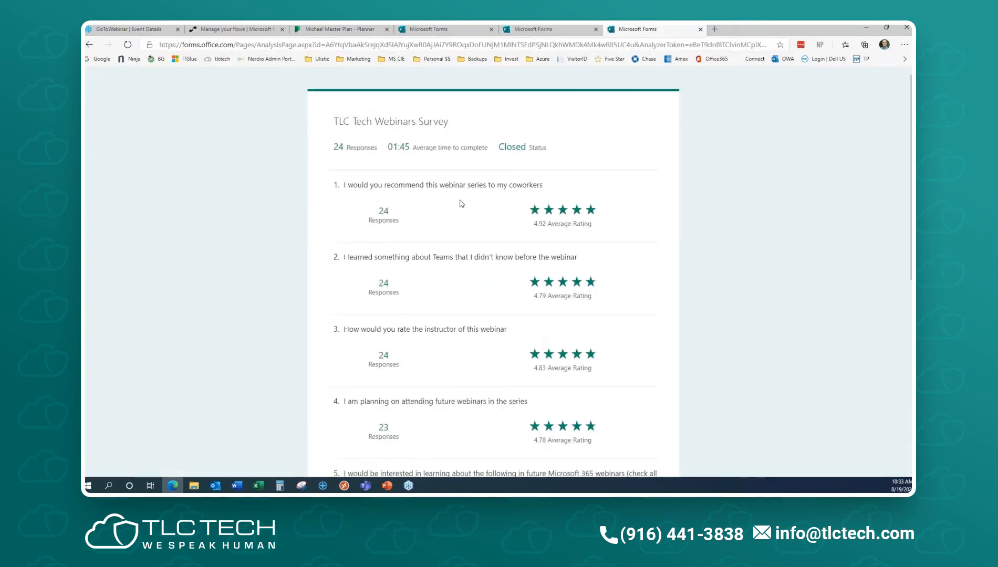
pyautogui.scroll(-5, 459, 205)
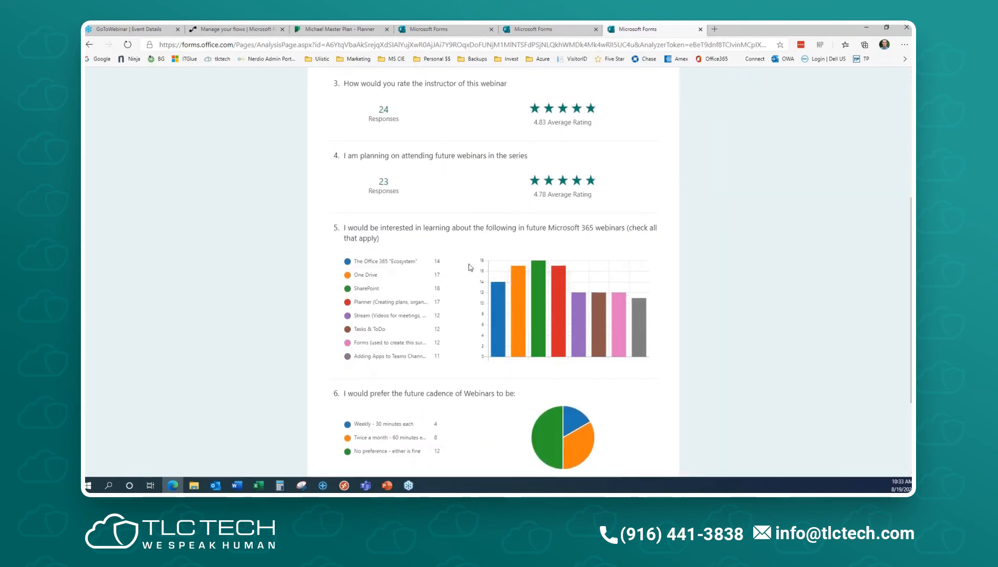
pyautogui.scroll(-3, 472, 268)
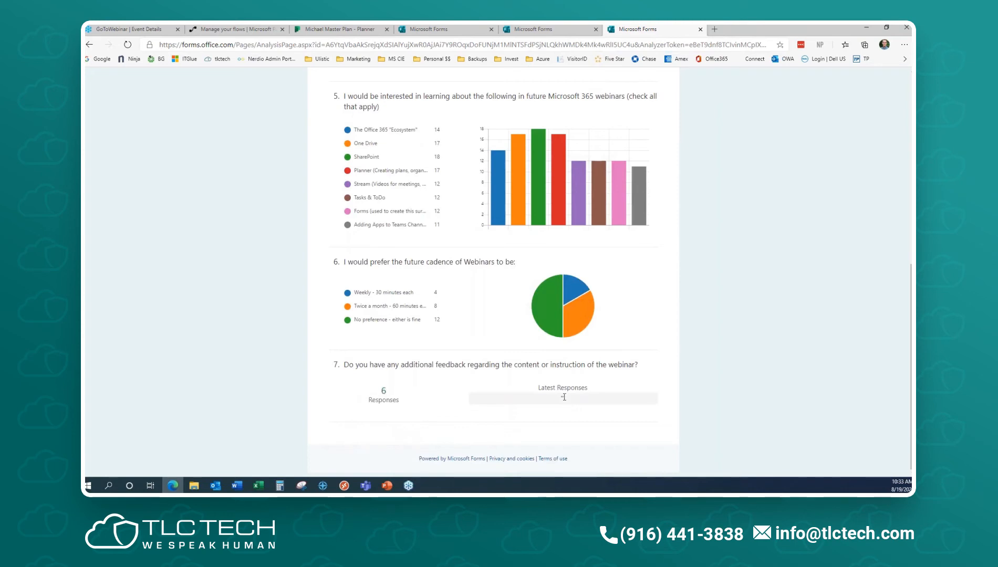
pyautogui.scroll(4, 623, 420)
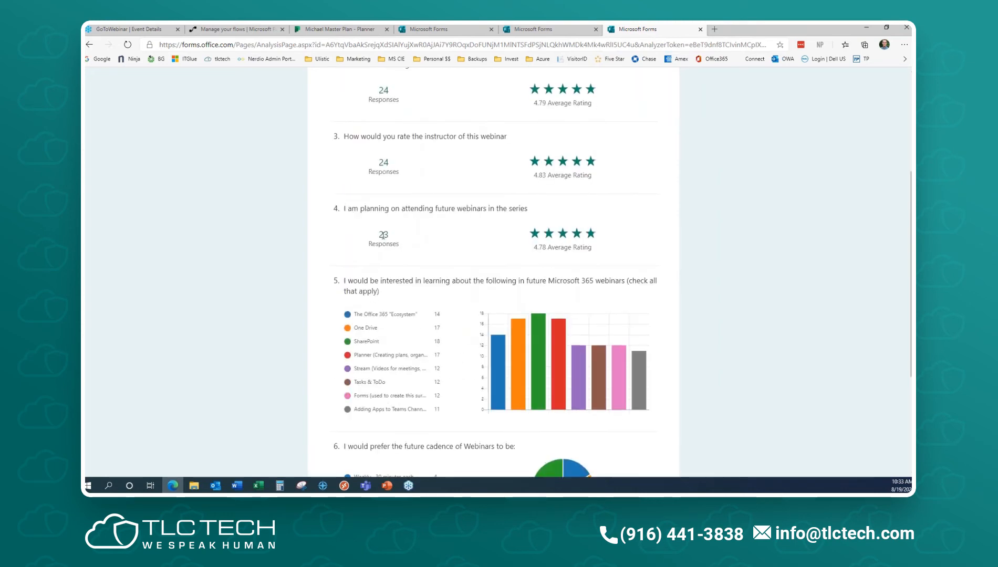
pyautogui.scroll(4, 573, 342)
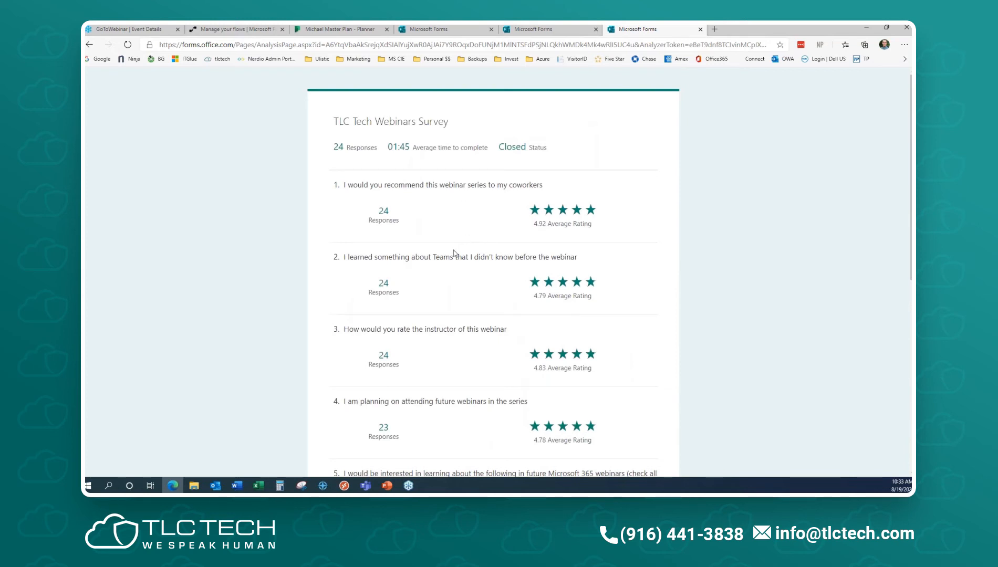
# - Close the shared results tab and return to the My forms list
pyautogui.click(700, 32)
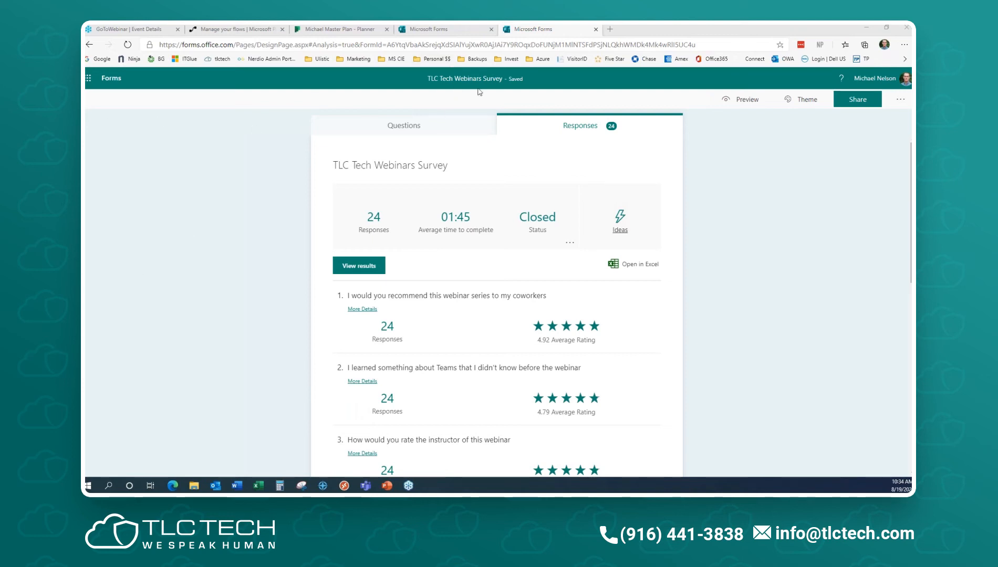
pyautogui.click(117, 81)
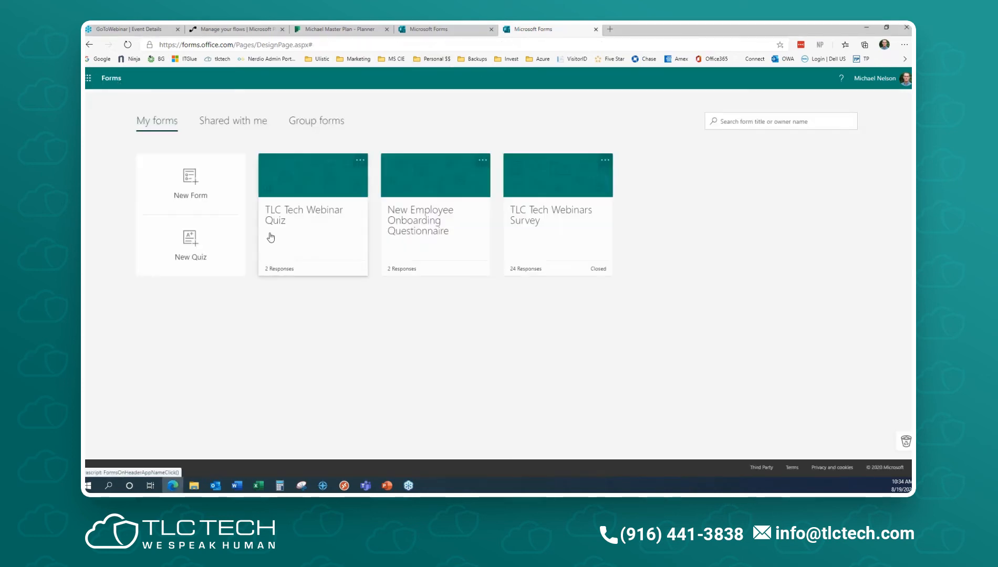
# - Create a new Untitled form with one Text question, then go back to My forms
pyautogui.click(194, 196)
pyautogui.click(387, 181)
pyautogui.click(392, 194)
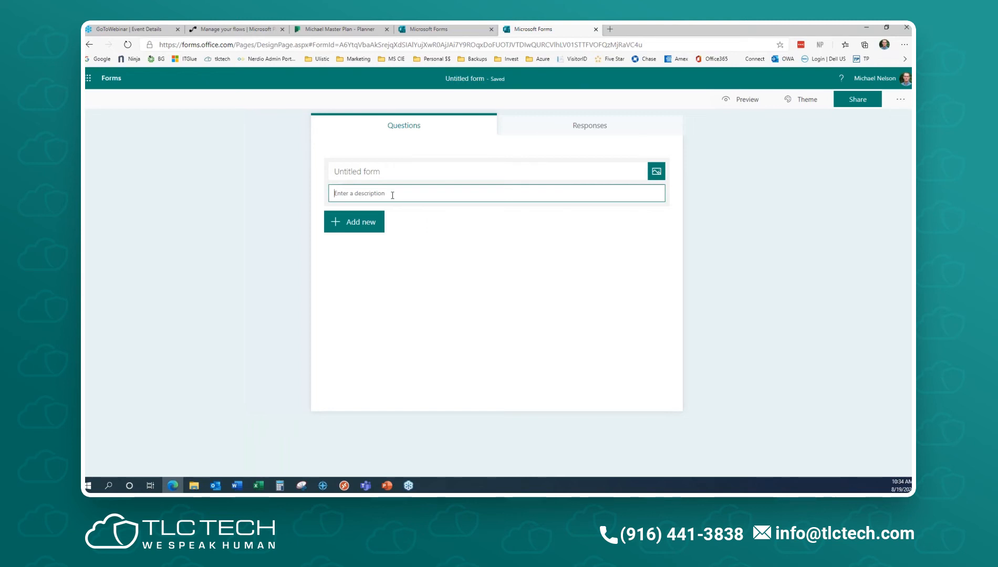
pyautogui.click(356, 223)
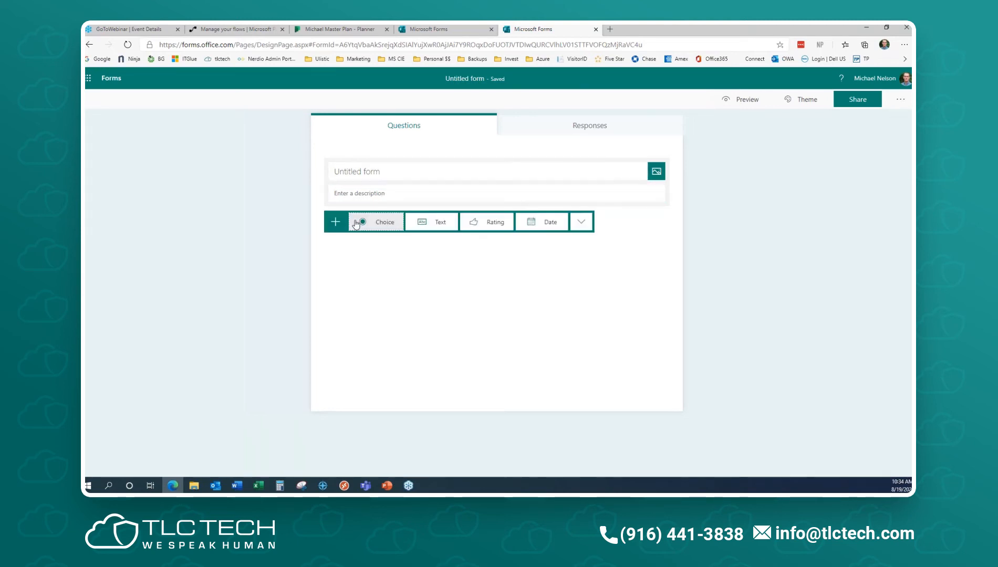
pyautogui.click(440, 222)
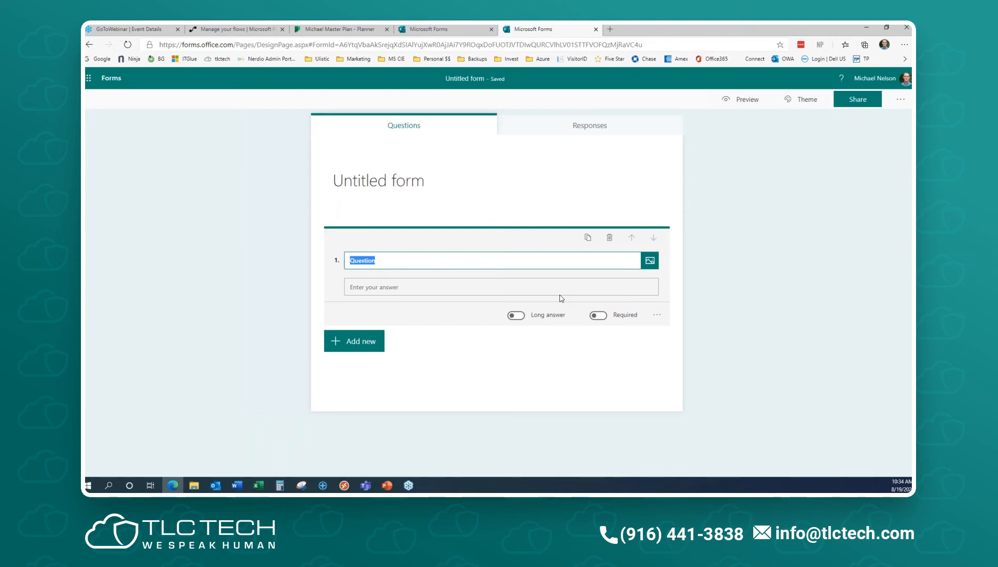
pyautogui.click(395, 205)
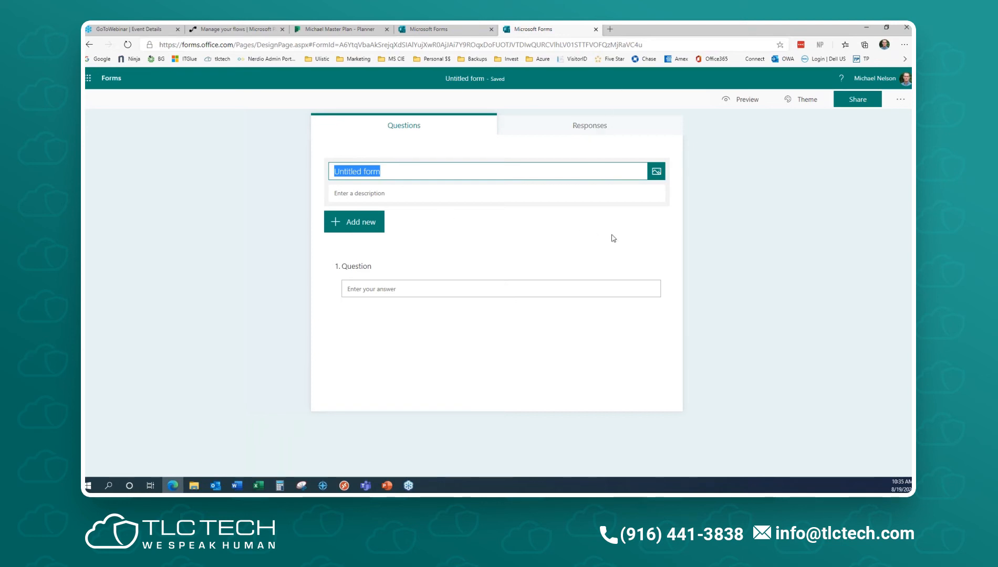
pyautogui.click(117, 81)
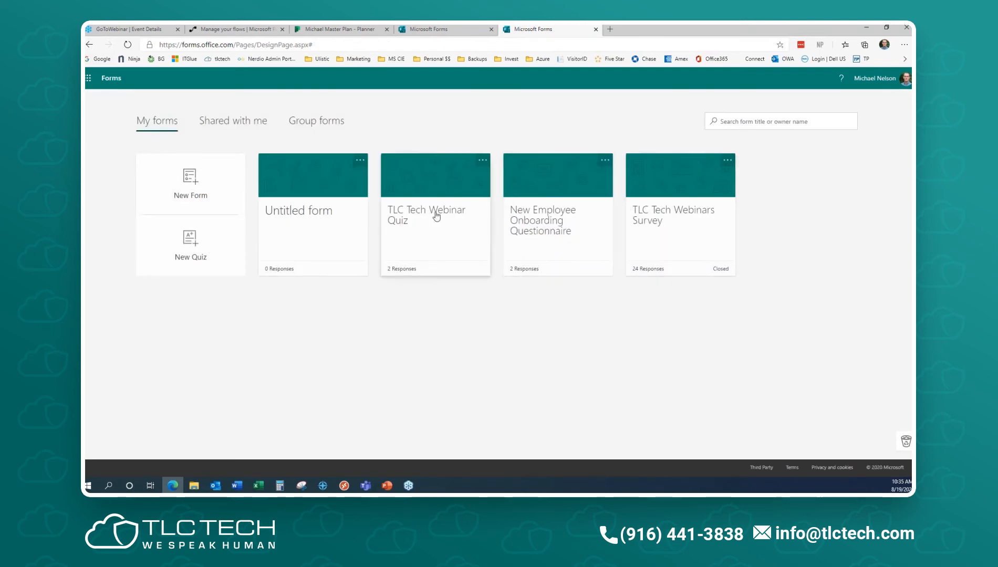
# - Open the TLC Tech Webinars Survey, glance at its Settings, then view its Responses summary (24 responses, Closed)
pyautogui.click(672, 233)
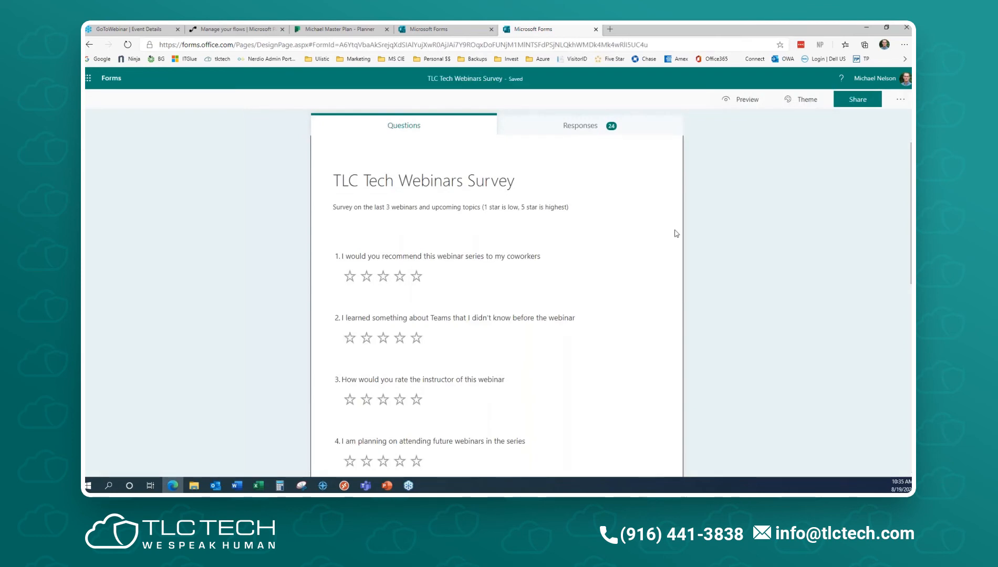
pyautogui.click(904, 102)
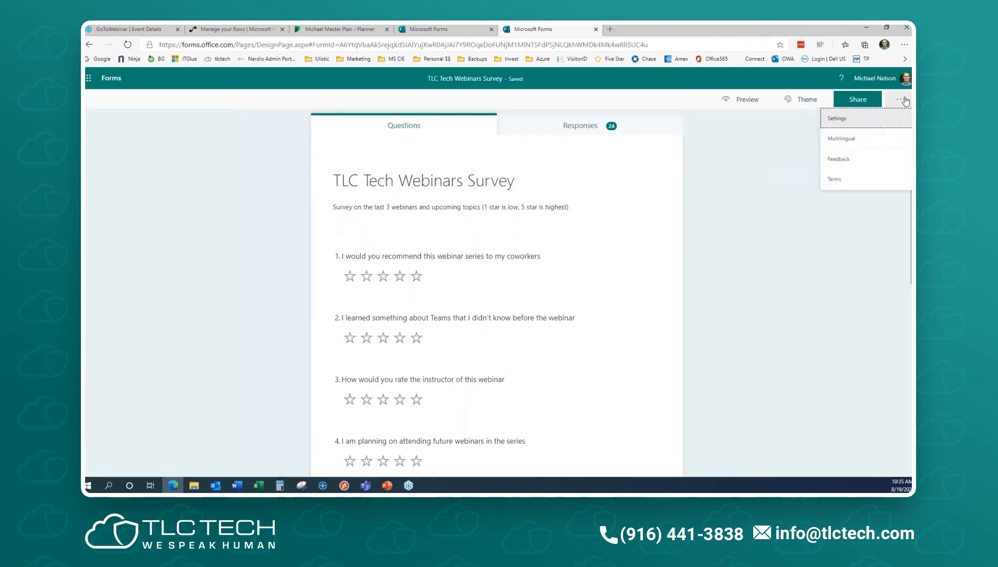
pyautogui.click(849, 118)
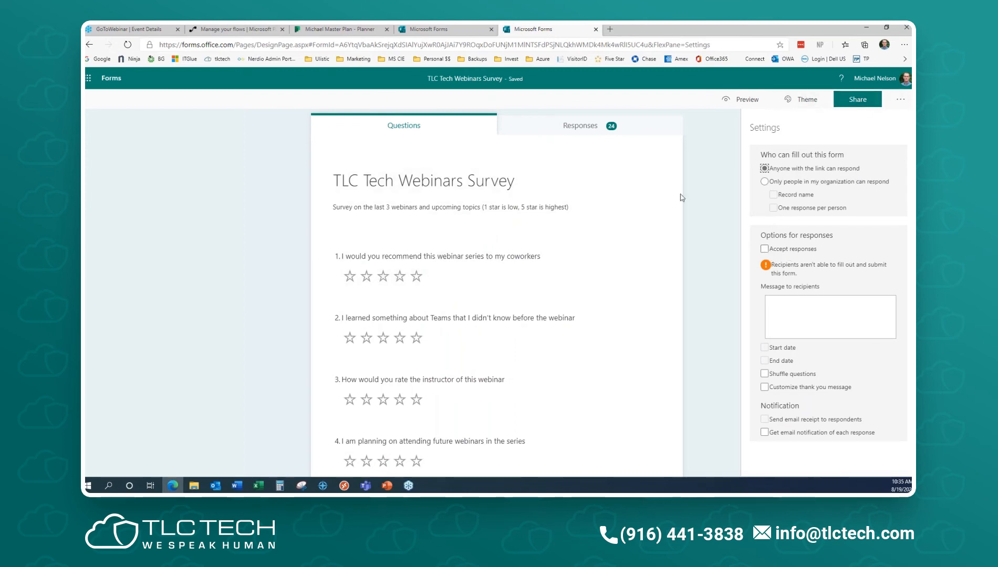
pyautogui.click(708, 182)
pyautogui.click(438, 126)
pyautogui.scroll(-4, 545, 186)
pyautogui.scroll(4, 544, 186)
pyautogui.click(557, 128)
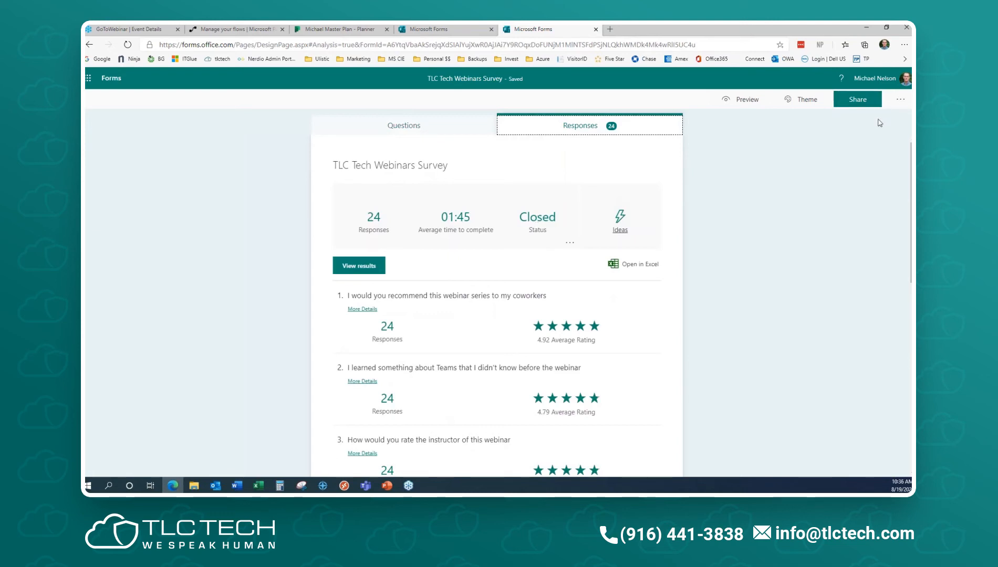
# - Switch Accept responses back on for the webinar survey and reload so its status reads Active
pyautogui.click(901, 99)
pyautogui.click(872, 121)
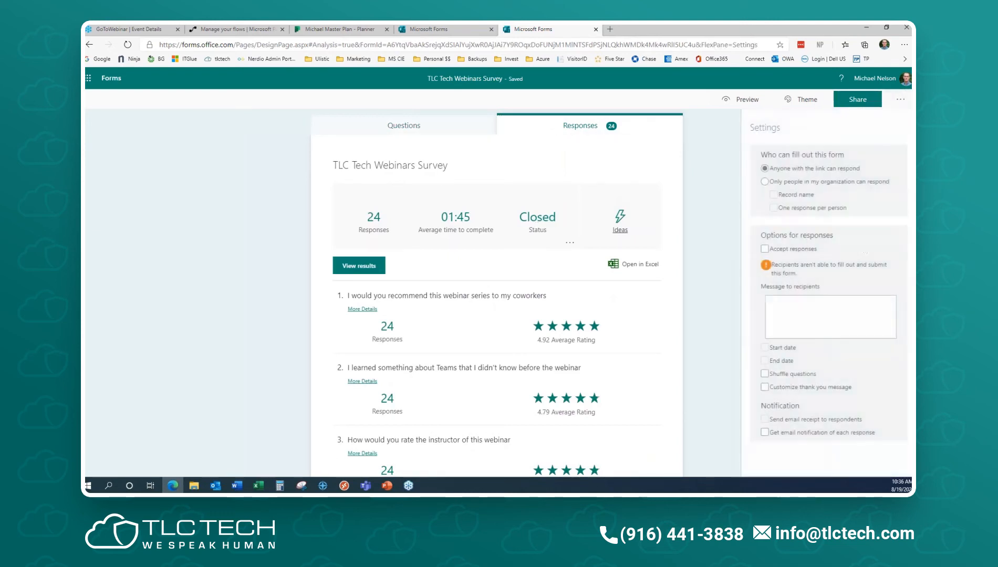
pyautogui.click(765, 250)
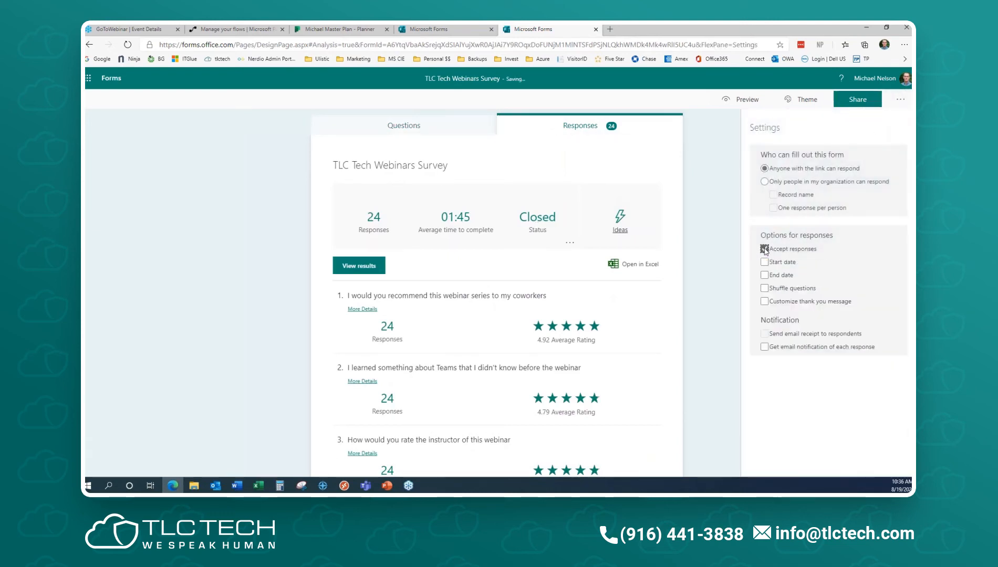
pyautogui.click(715, 186)
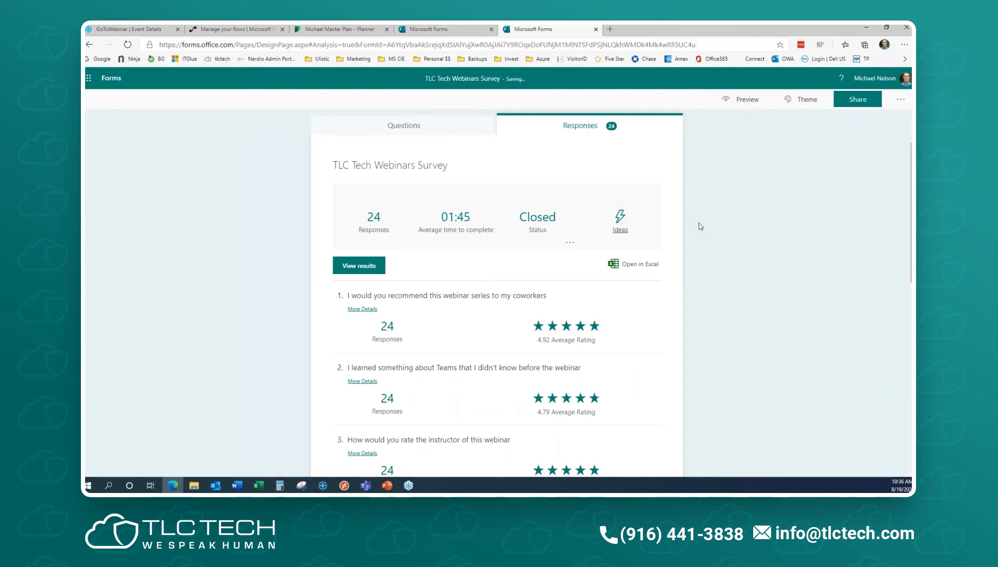
pyautogui.click(128, 44)
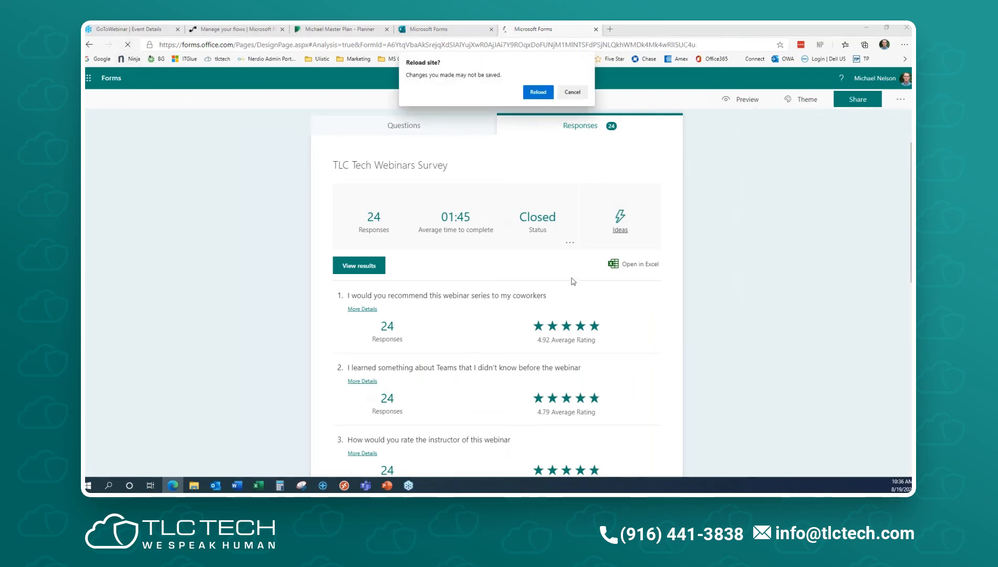
pyautogui.click(539, 93)
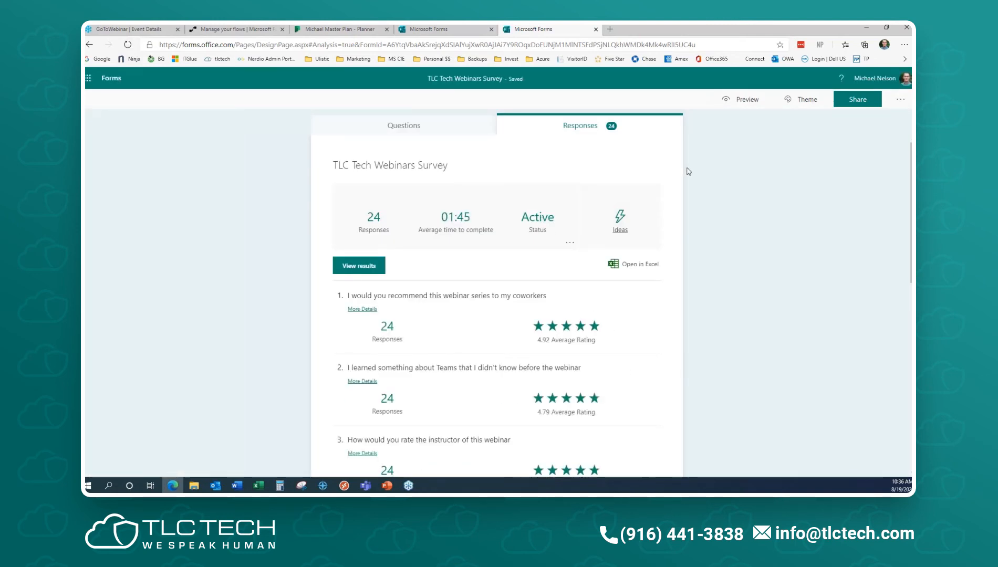
pyautogui.click(900, 99)
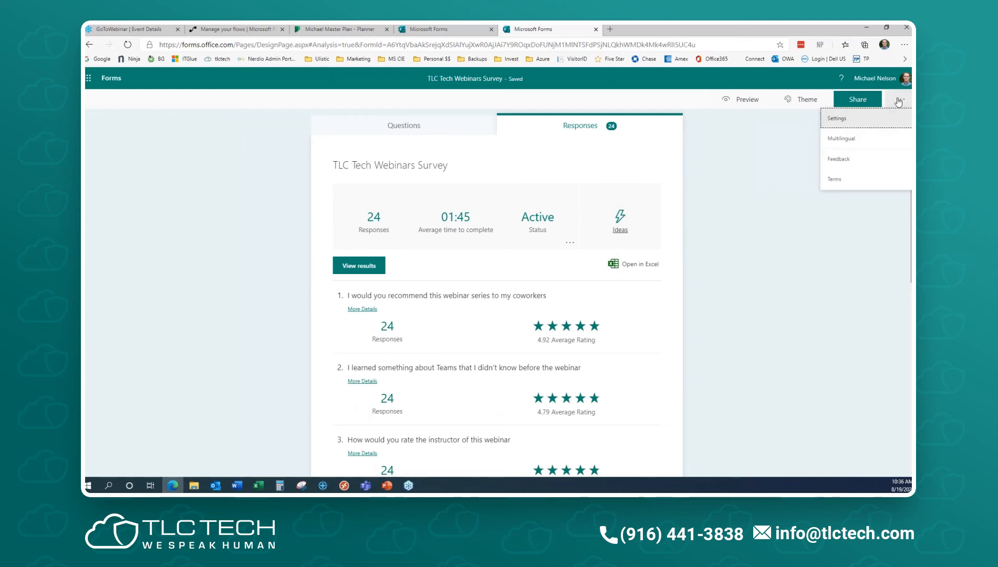
# - Enable start and end dates (8/19/2020, 11:00–11:15 AM) and toggle Accept responses off and on
pyautogui.click(862, 119)
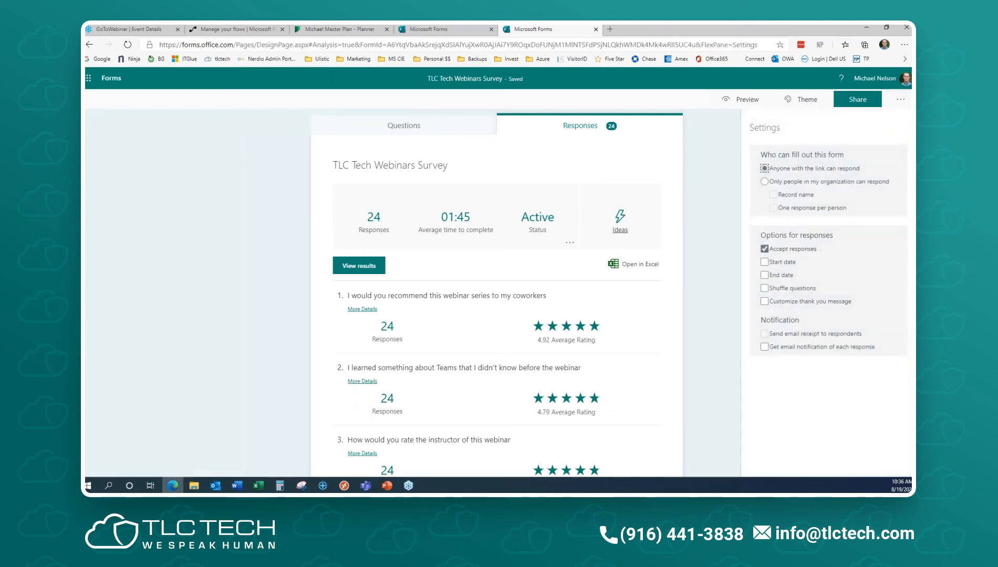
pyautogui.click(769, 265)
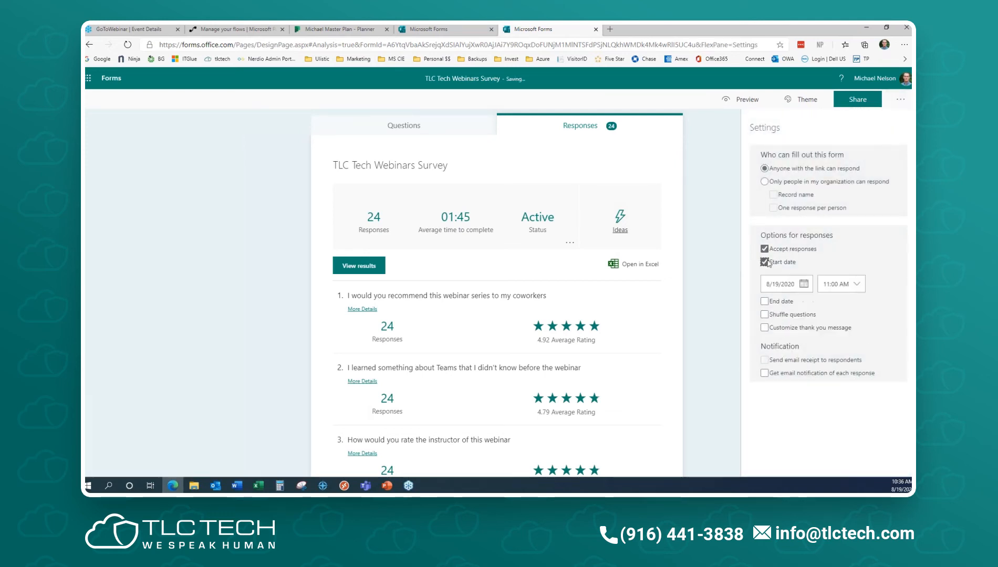
pyautogui.click(765, 303)
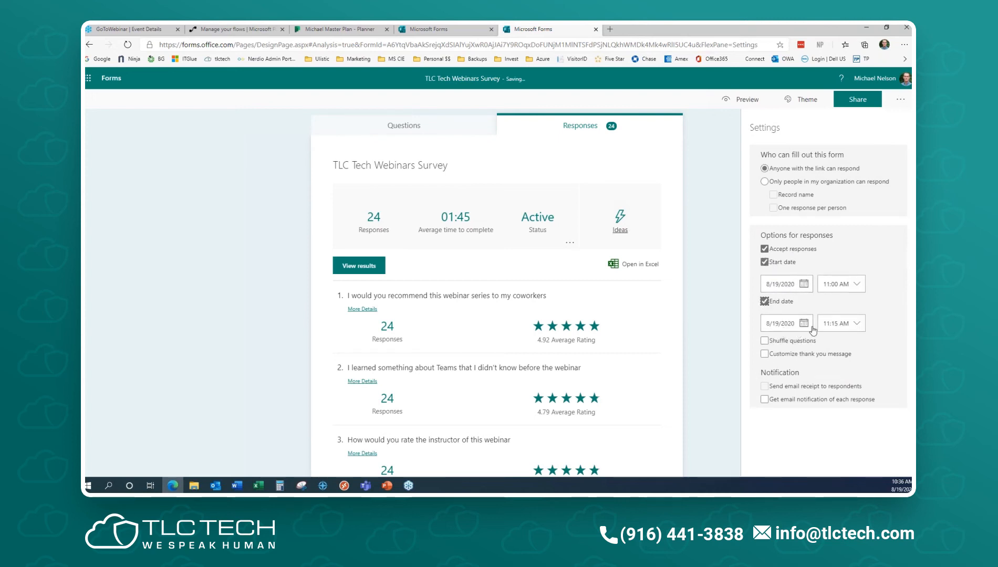
pyautogui.click(764, 248)
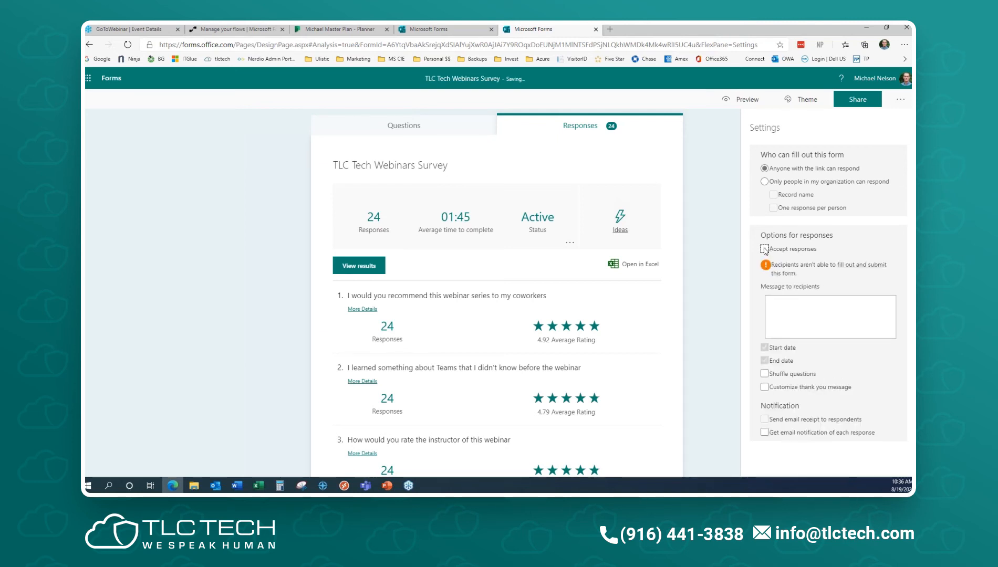
pyautogui.click(765, 249)
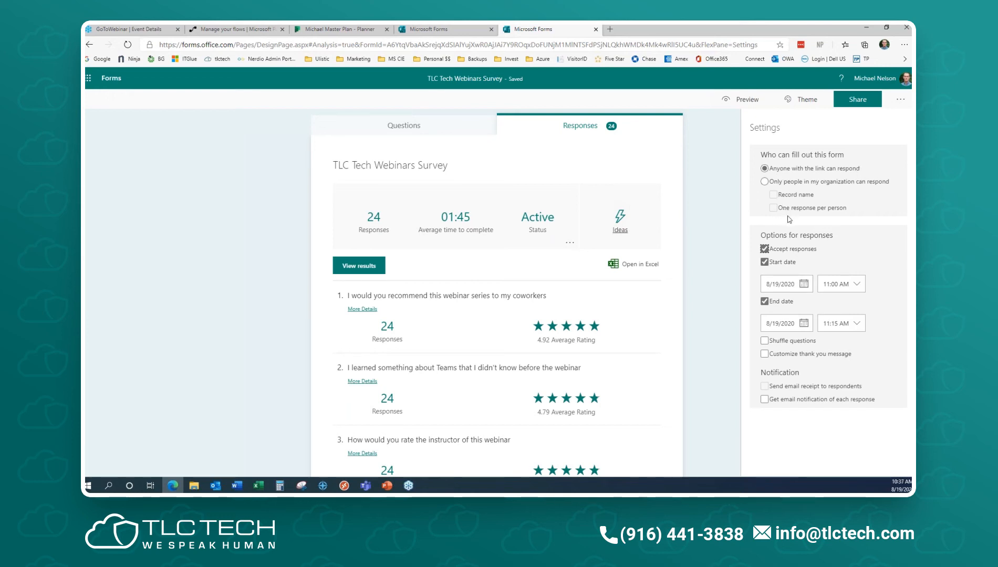
# - Switch respondents to organization-only and back to anyone, then clear the start and end dates
pyautogui.click(764, 183)
pyautogui.click(774, 208)
pyautogui.click(765, 169)
pyautogui.click(764, 262)
pyautogui.click(764, 275)
# - Stop accepting responses and view the survey's response summary
pyautogui.click(764, 249)
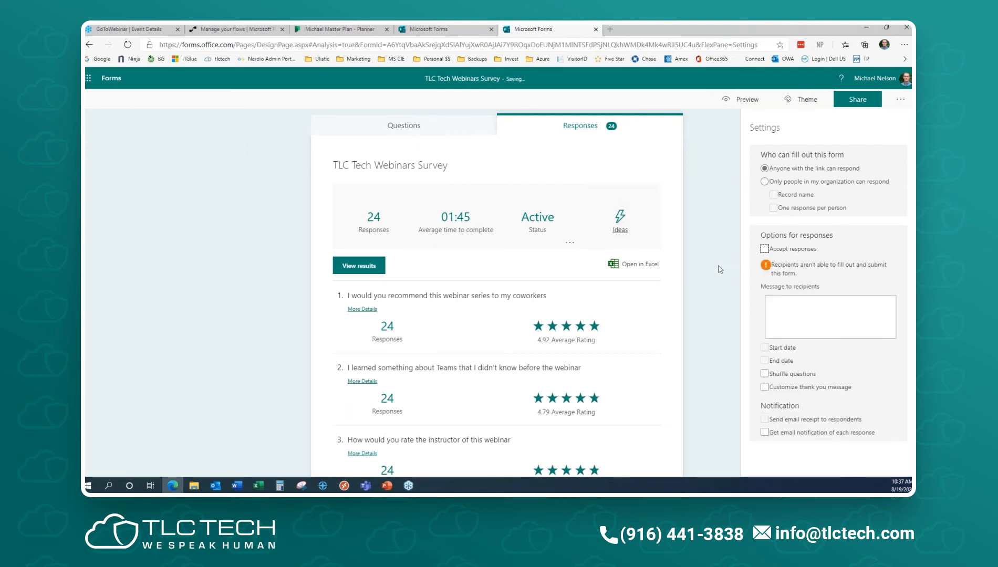
pyautogui.click(719, 268)
pyautogui.click(436, 128)
pyautogui.click(604, 129)
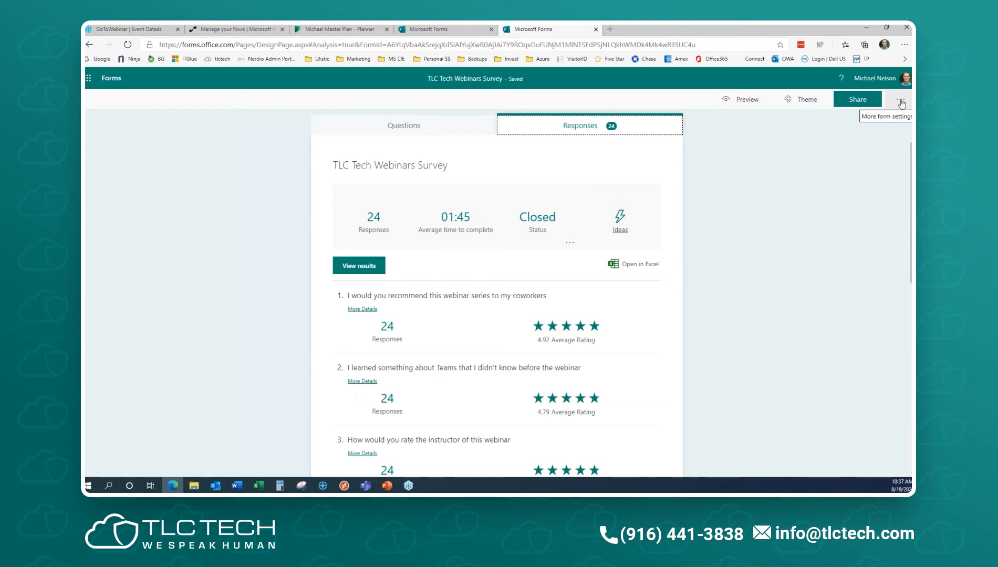
# - Turn Accept responses back on in the survey's settings
pyautogui.click(901, 103)
pyautogui.click(856, 125)
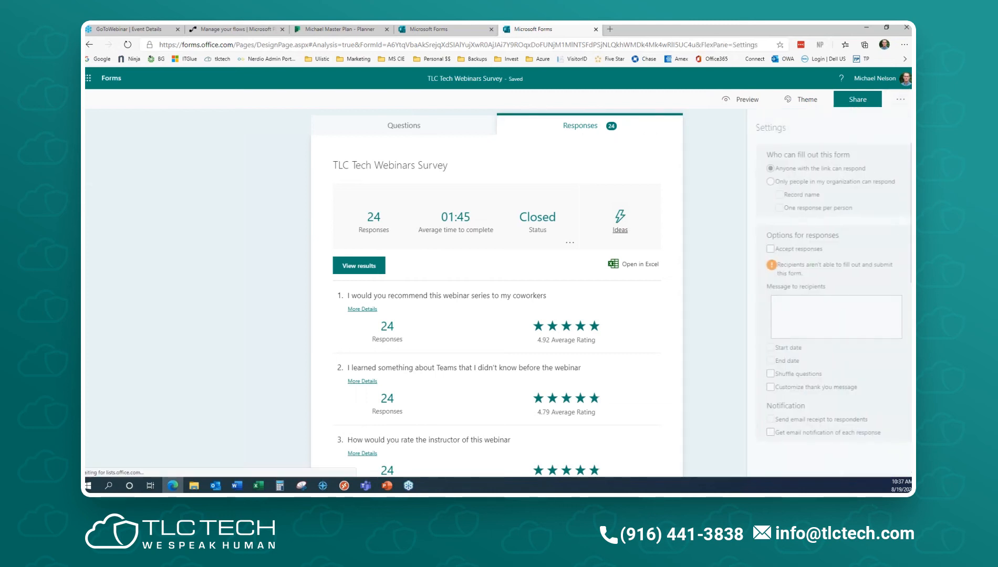
pyautogui.click(764, 250)
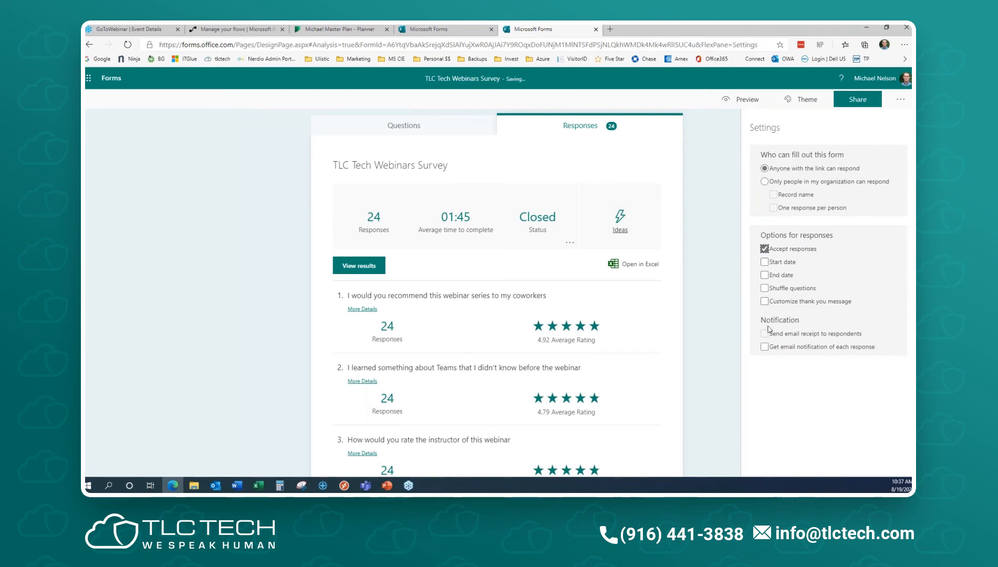
pyautogui.click(901, 102)
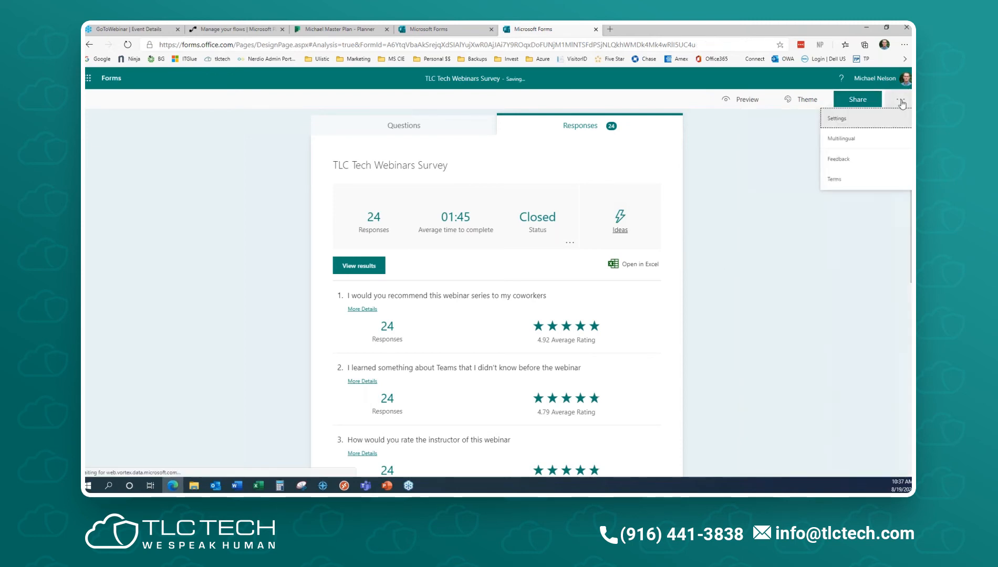
# - Search 'fren' under Multilingual, add français (France), and return to the Questions view
pyautogui.click(867, 140)
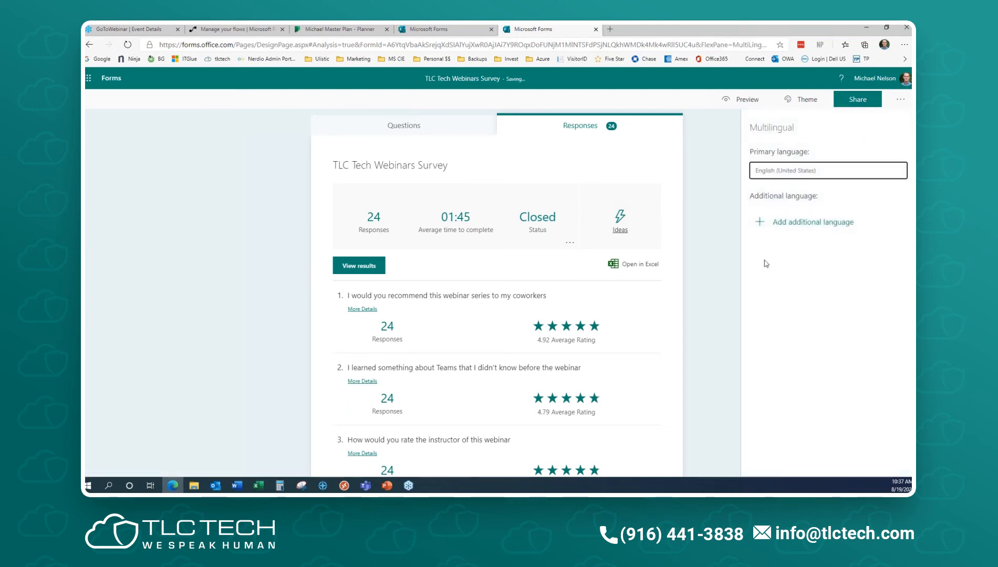
pyautogui.click(760, 223)
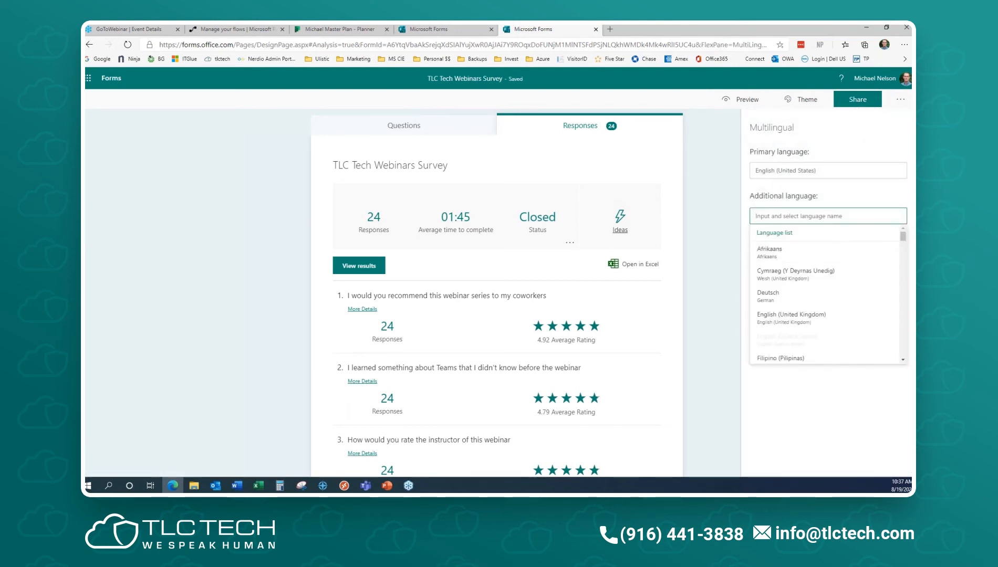
pyautogui.write('fren')
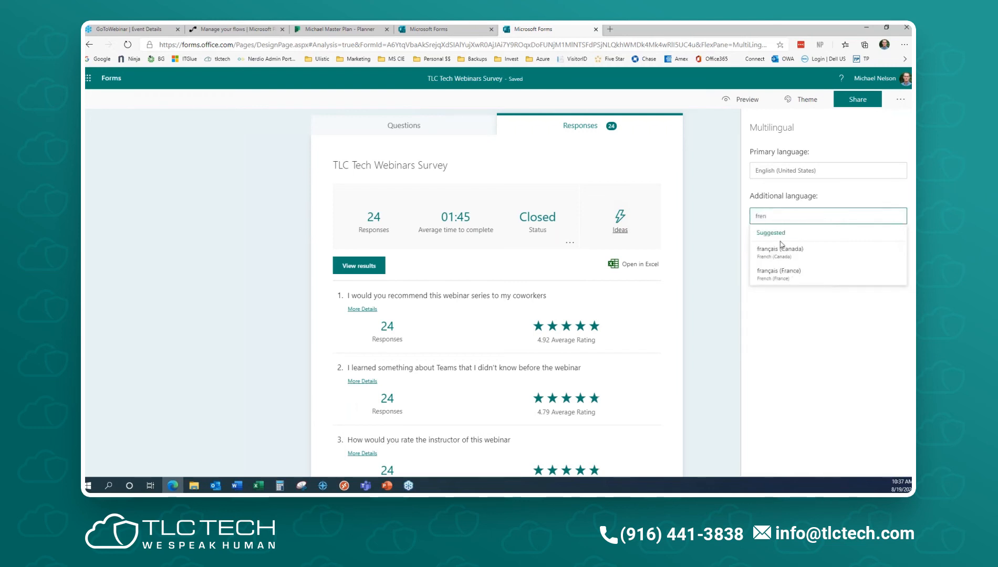
pyautogui.click(792, 278)
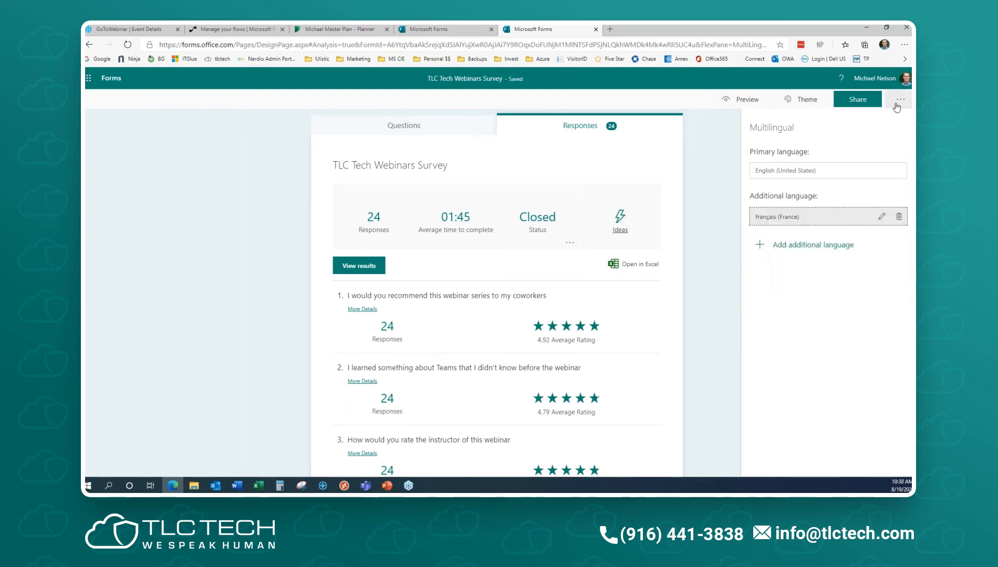
pyautogui.click(738, 152)
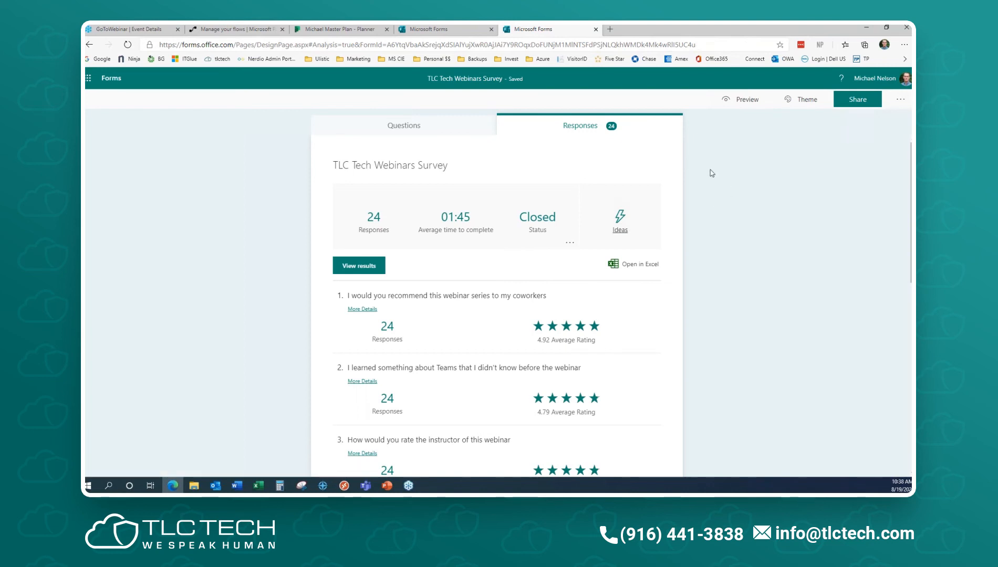
pyautogui.click(410, 130)
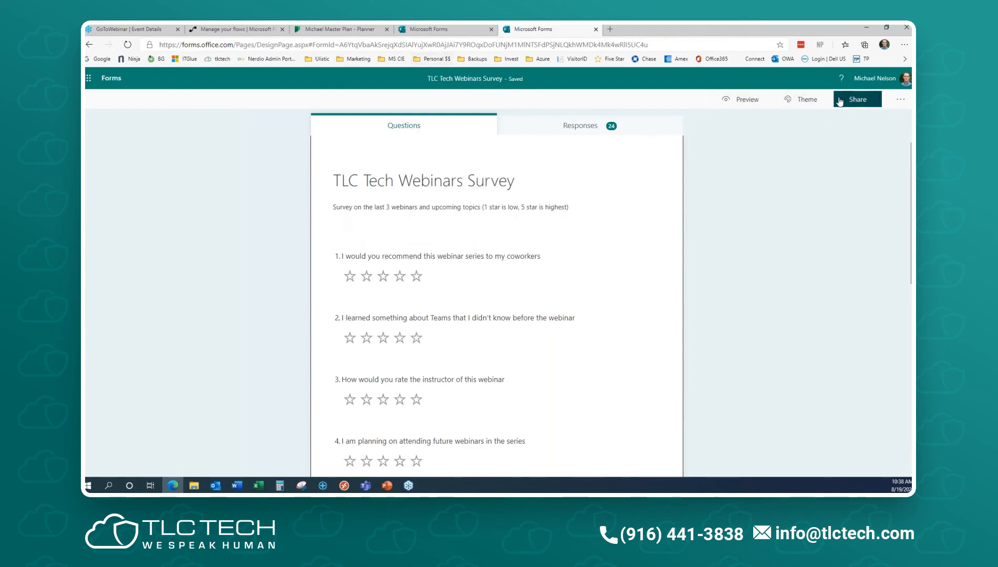
# - Preview the survey in français (France), comparing translated 'Obligatoire' with untranslated question text, then go back
pyautogui.click(748, 101)
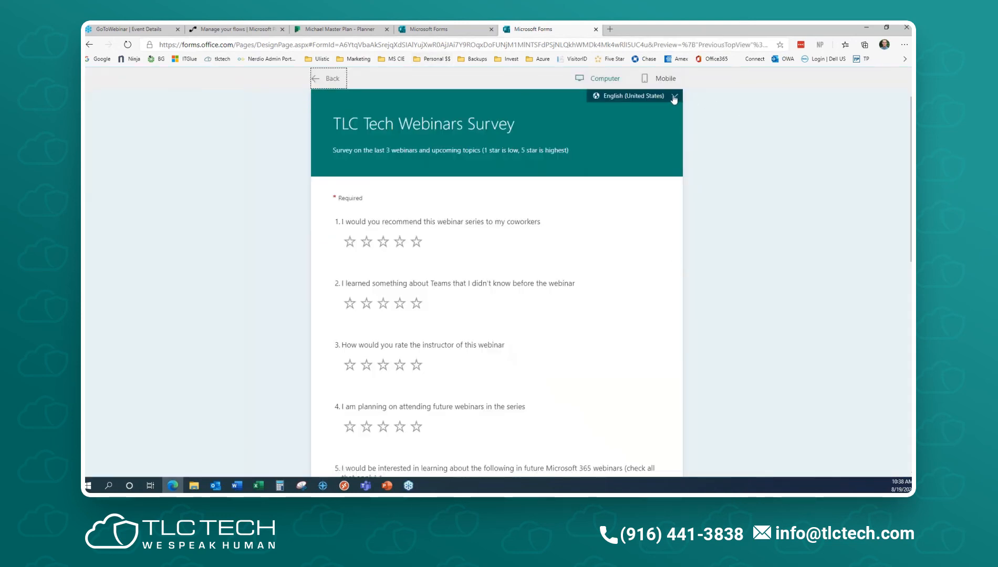
pyautogui.click(674, 99)
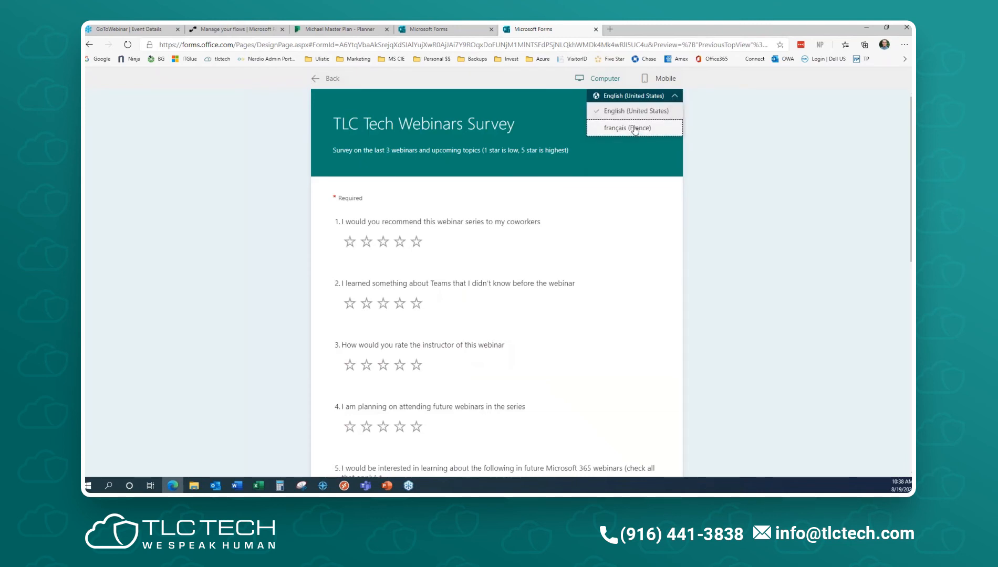
pyautogui.click(639, 127)
pyautogui.moveTo(371, 200); pyautogui.dragTo(334, 199)
pyautogui.moveTo(538, 222); pyautogui.dragTo(341, 200)
pyautogui.click(376, 201)
pyautogui.scroll(-10, 426, 220)
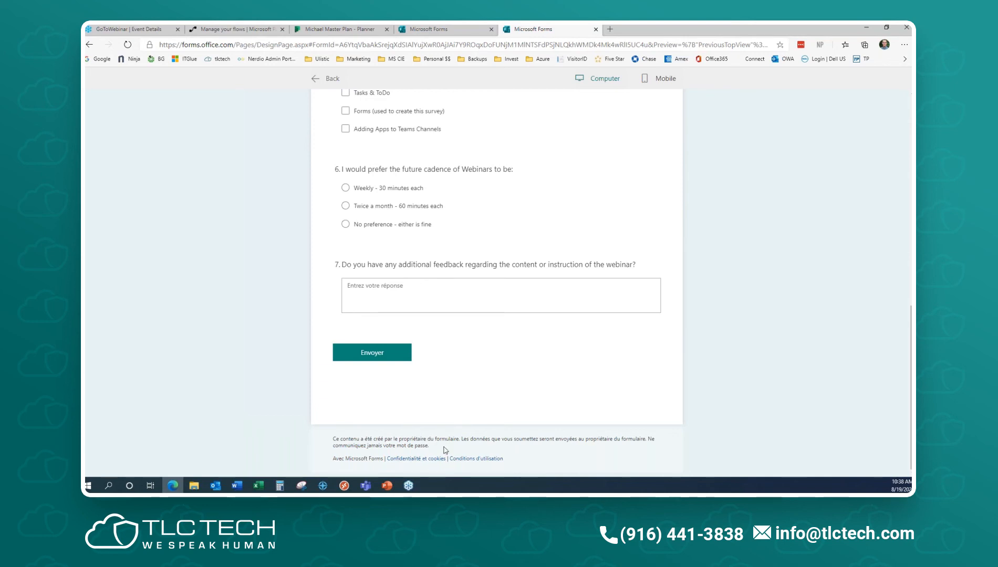
pyautogui.scroll(20, 495, 383)
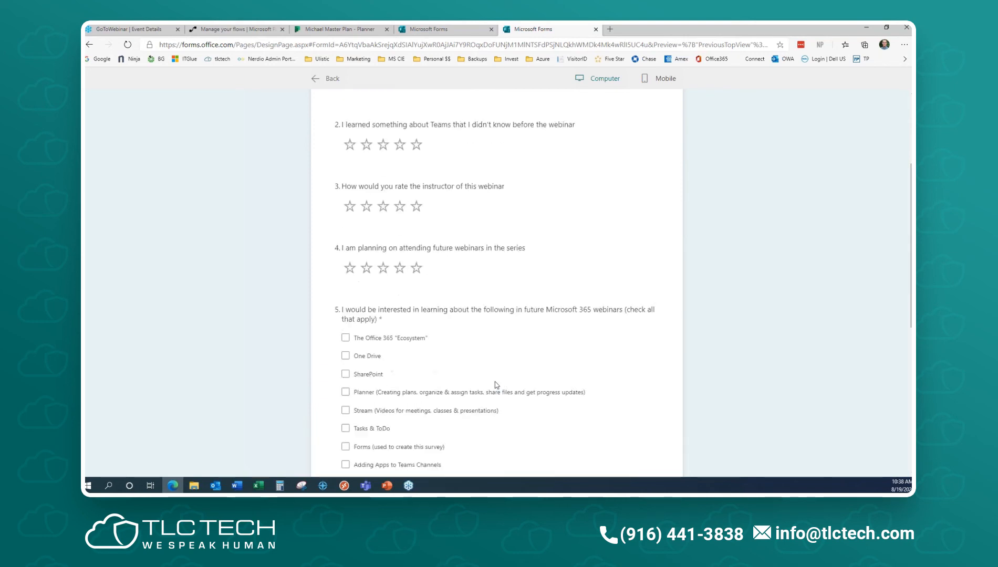
pyautogui.click(332, 78)
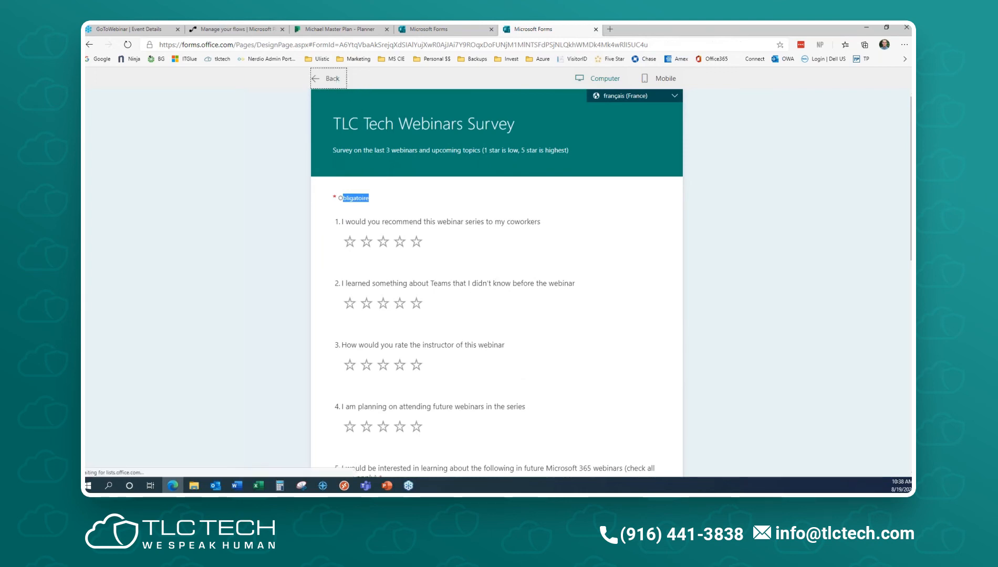
# - Delete the français (France) language under Multilingual, then bring up the survey's Settings
pyautogui.click(902, 99)
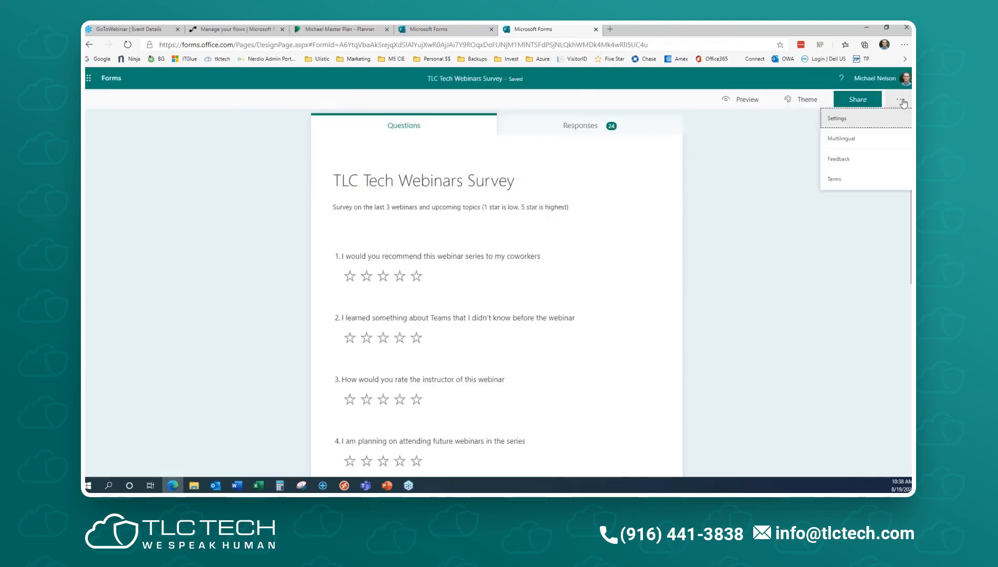
pyautogui.click(858, 139)
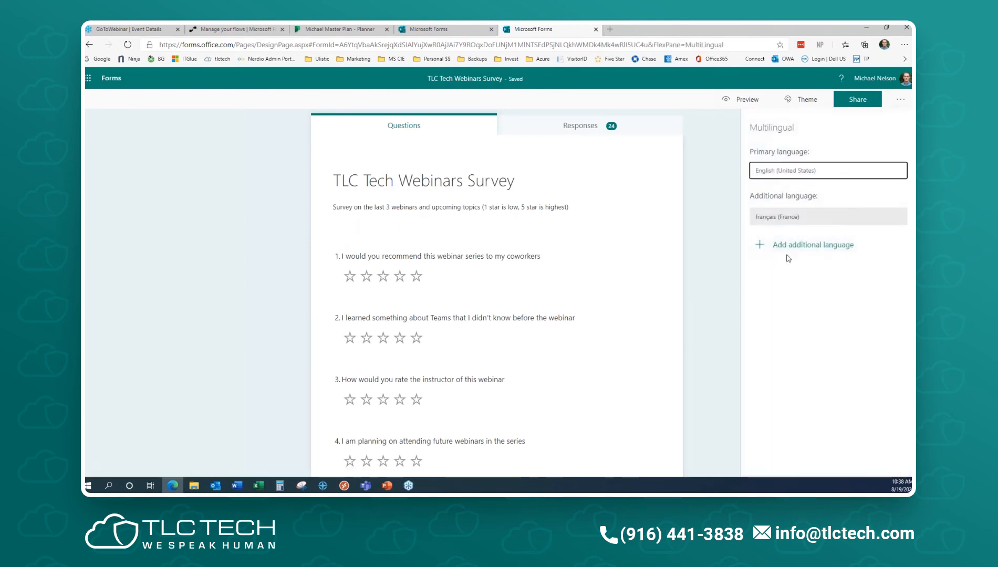
pyautogui.click(795, 217)
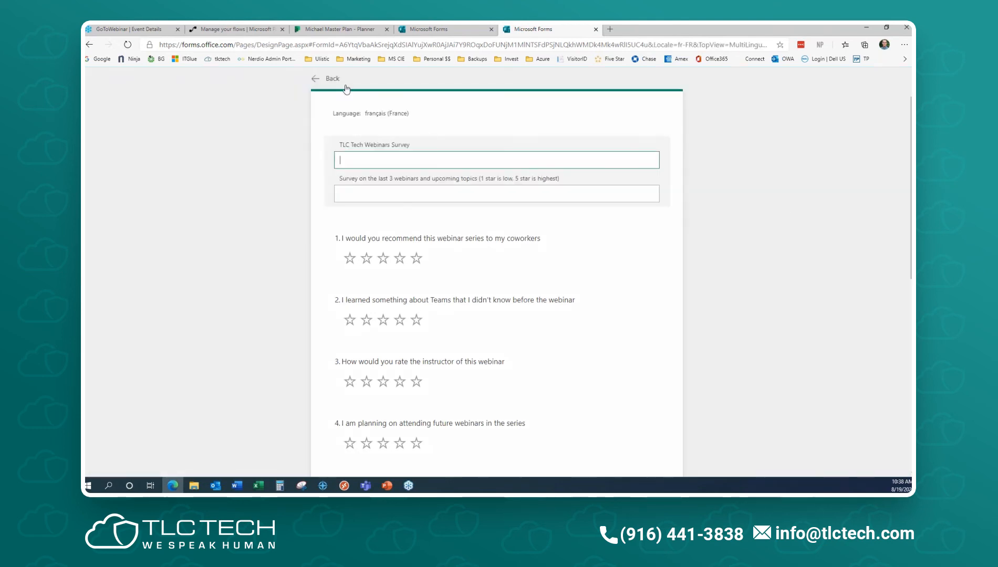
pyautogui.click(321, 79)
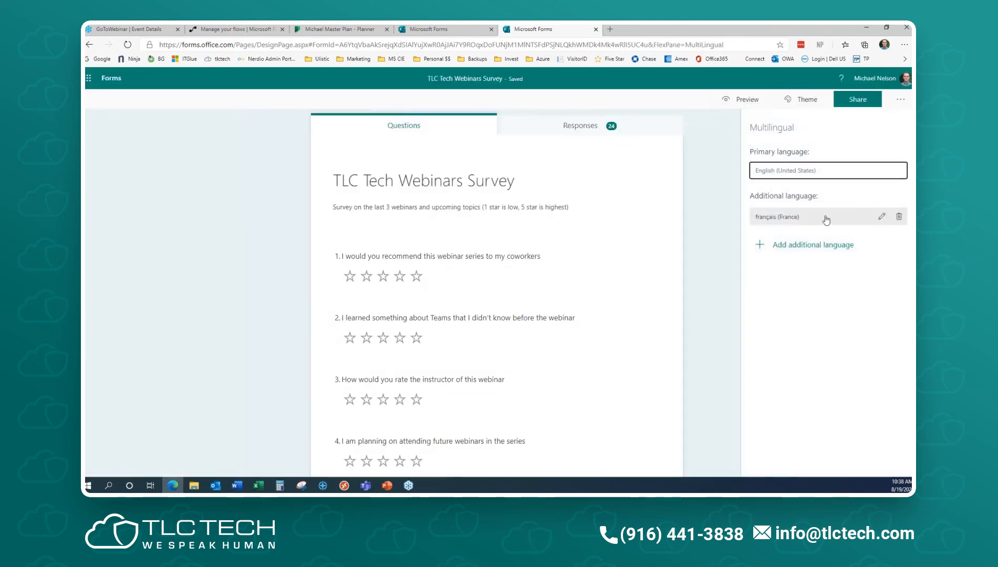
pyautogui.click(898, 218)
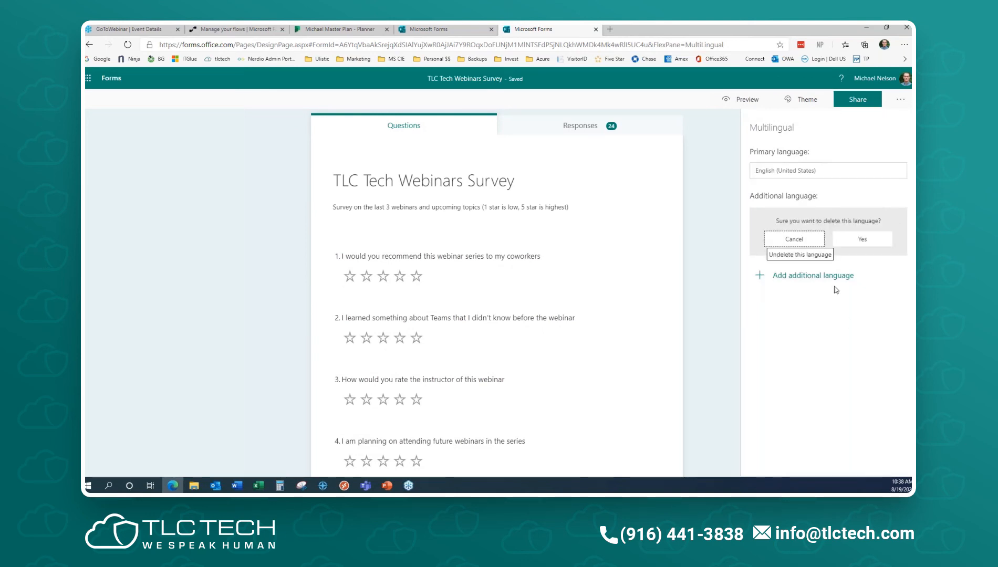
pyautogui.click(857, 240)
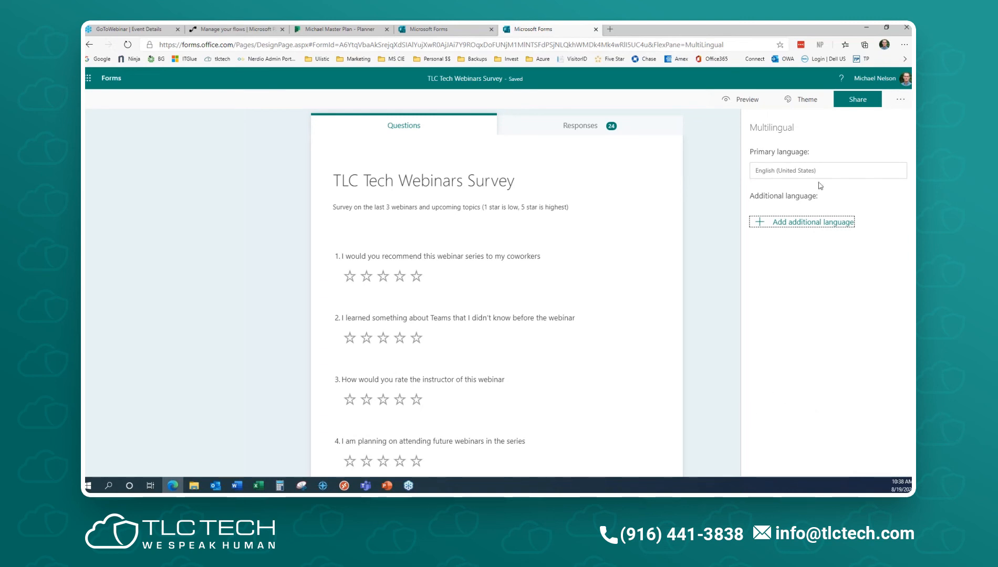
pyautogui.click(900, 99)
pyautogui.click(879, 124)
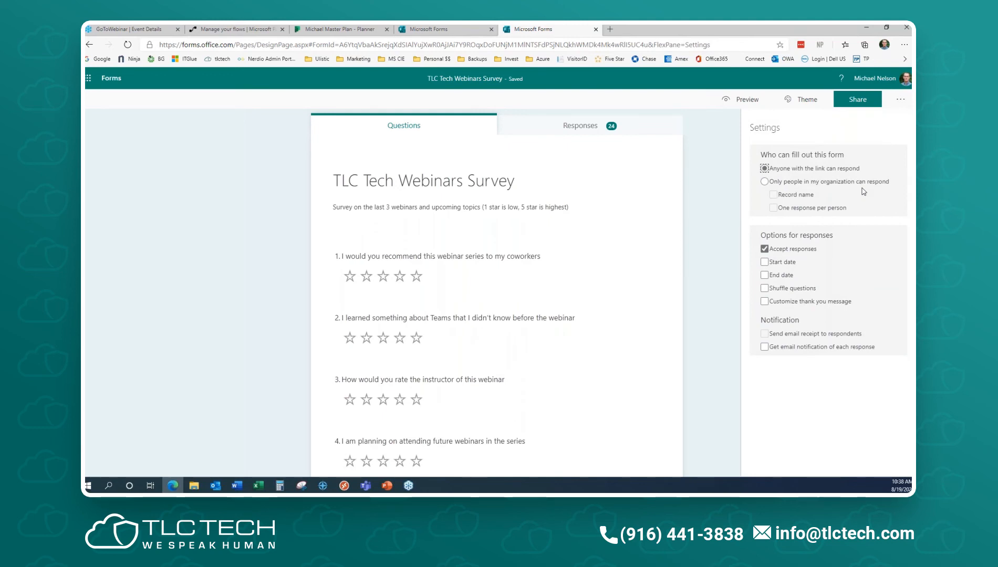
# - Stop the TLC Tech Webinars Survey accepting responses, reopen its settings, then switch to Teams
pyautogui.click(764, 249)
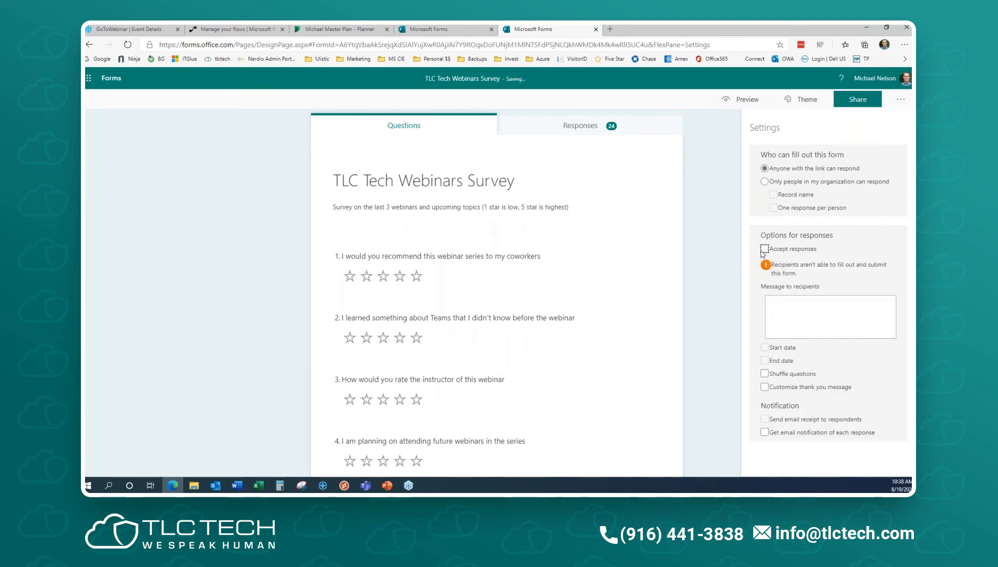
pyautogui.click(722, 176)
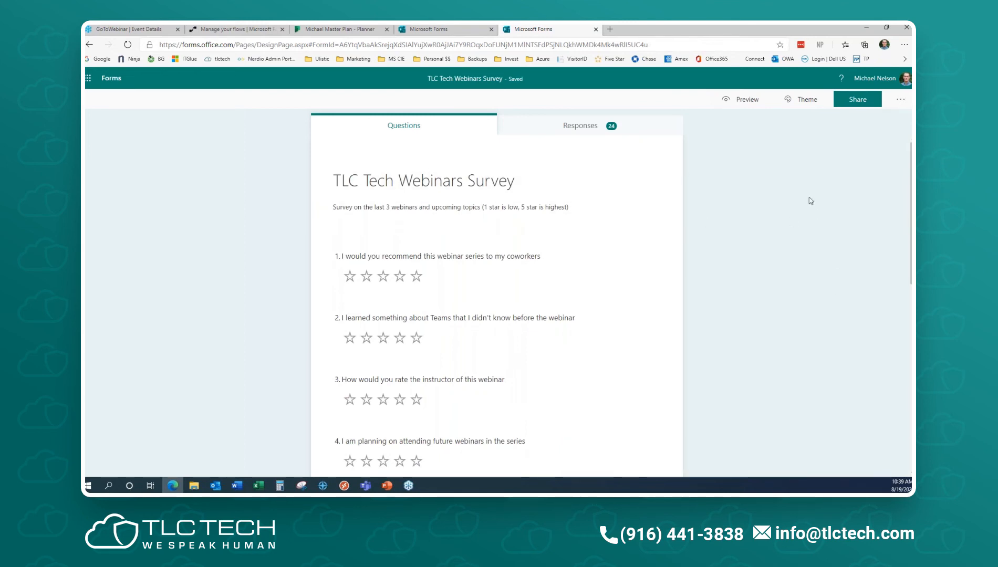
pyautogui.click(900, 99)
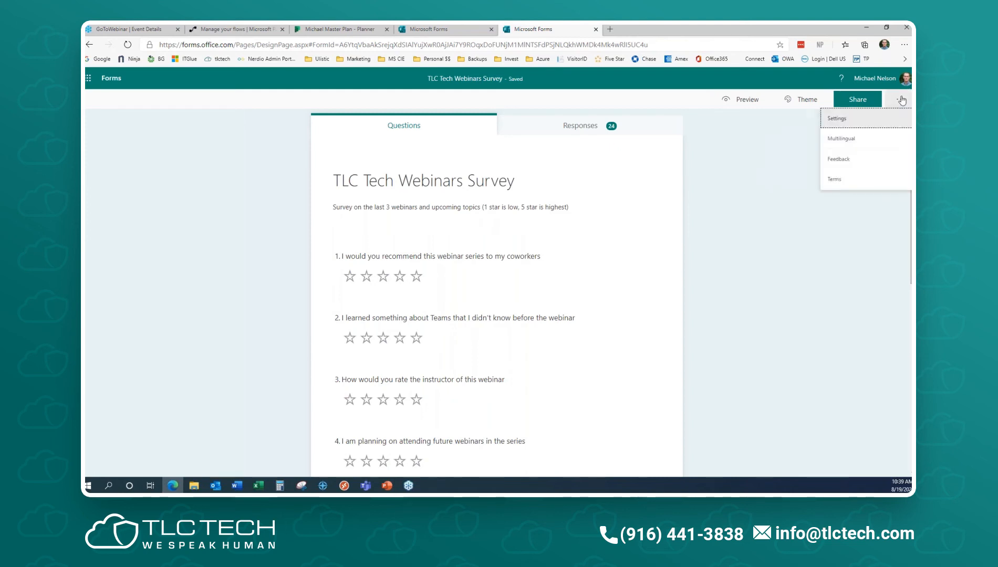
pyautogui.click(865, 122)
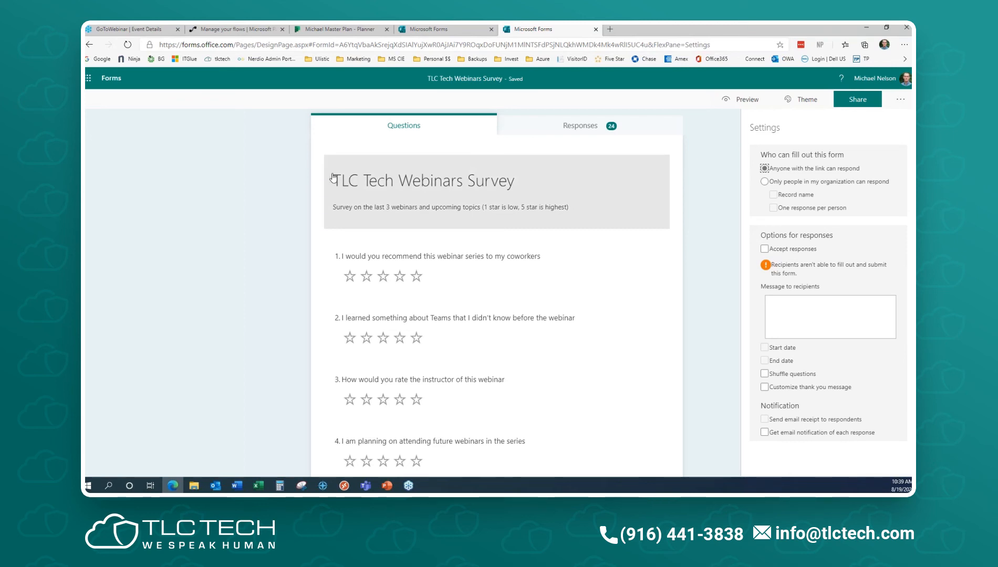
pyautogui.click(366, 486)
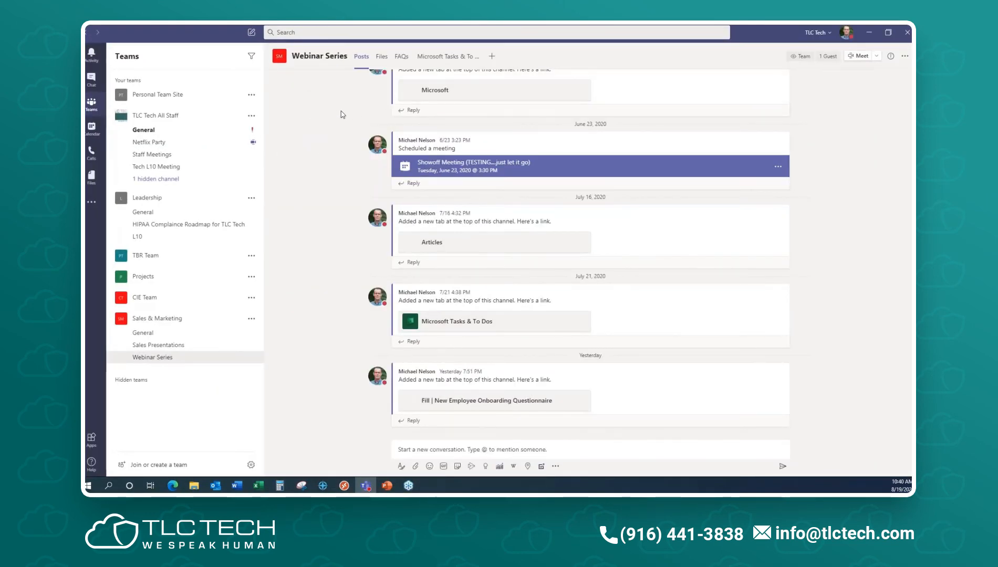
pyautogui.moveTo(766, 26); pyautogui.dragTo(85, 257)
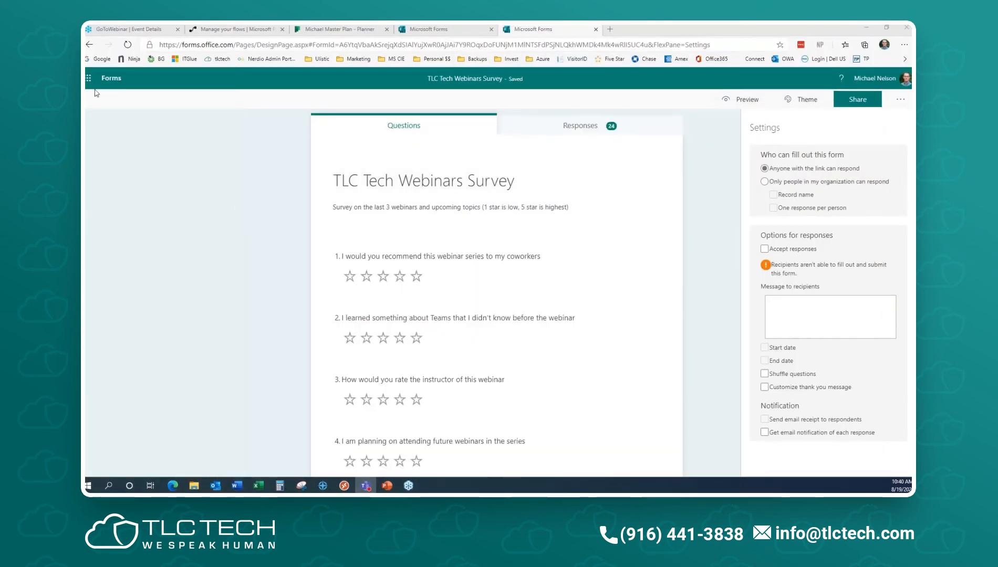
pyautogui.click(110, 79)
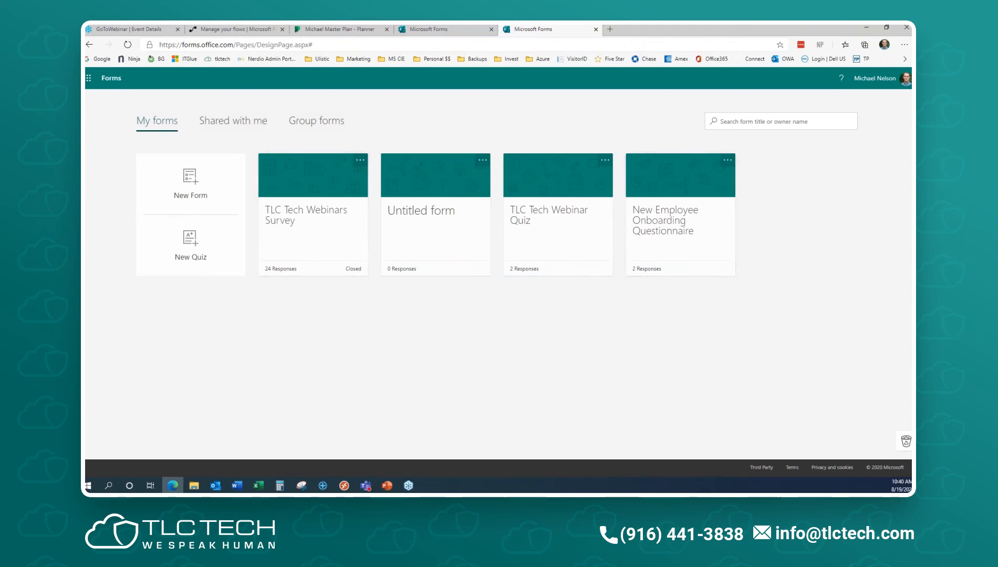
pyautogui.moveTo(86, 231); pyautogui.dragTo(572, 25)
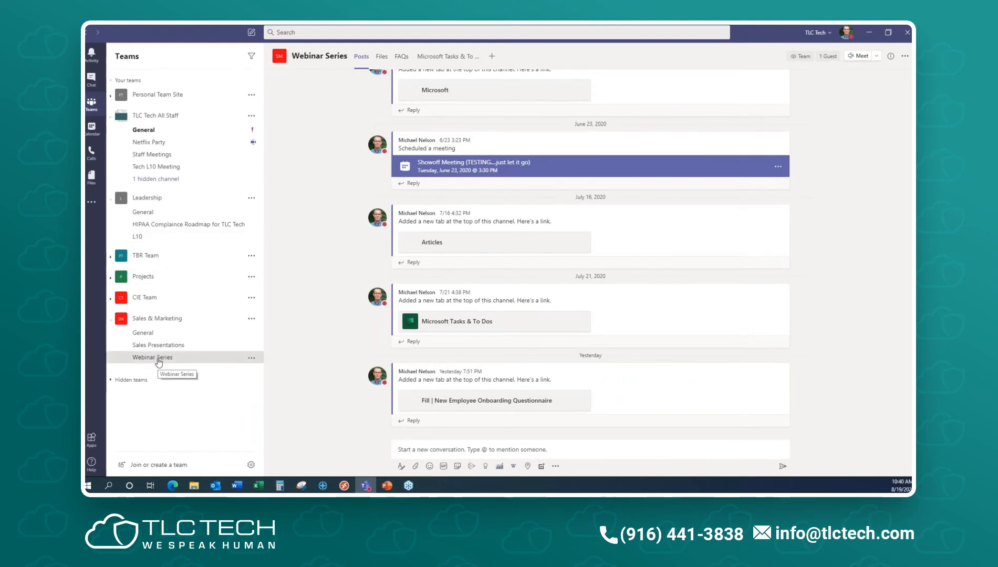
# - Add a Forms tab to the Webinar Series channel showing the existing New Employee Onboarding Questionnaire
pyautogui.click(492, 58)
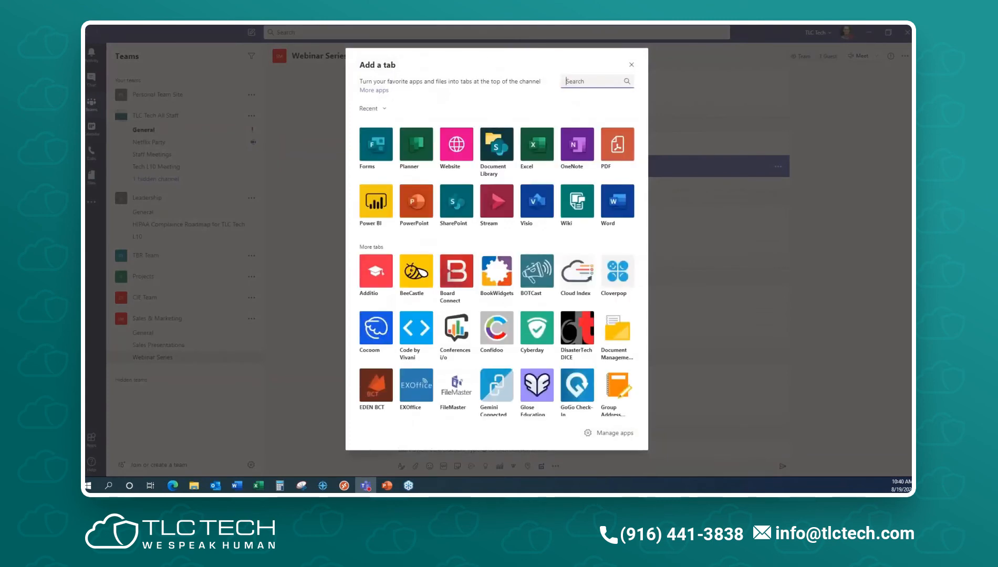
pyautogui.click(374, 146)
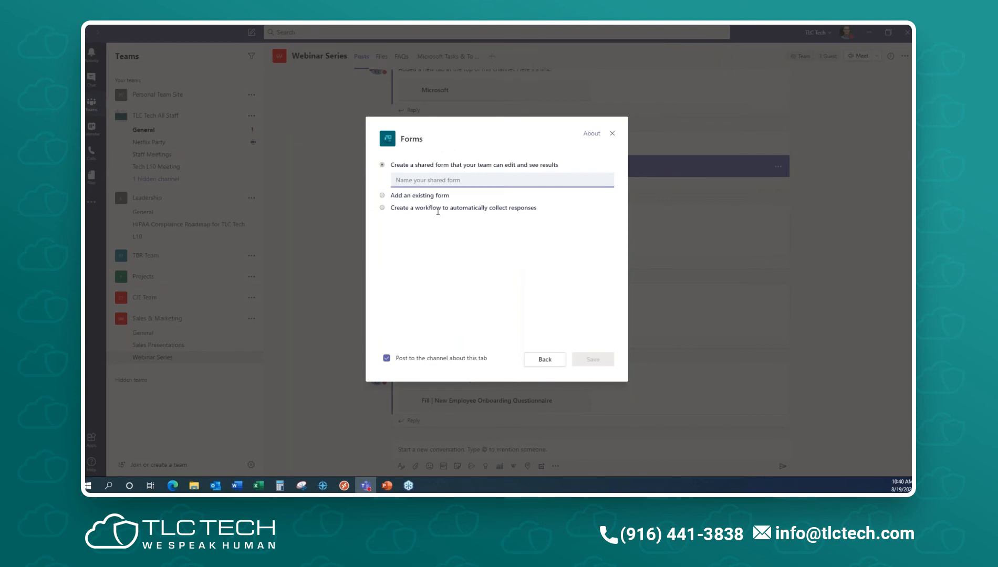
pyautogui.click(382, 195)
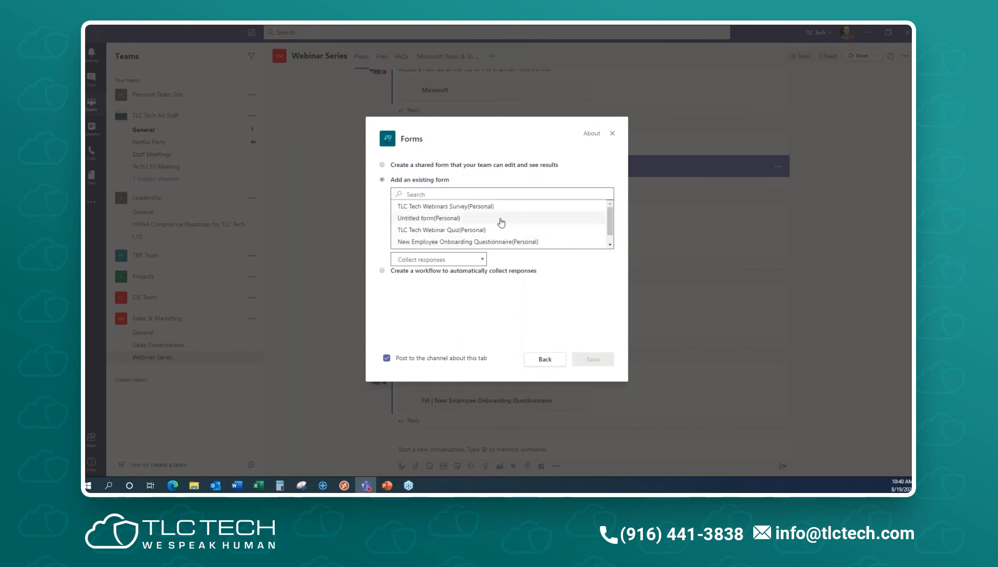
pyautogui.click(520, 242)
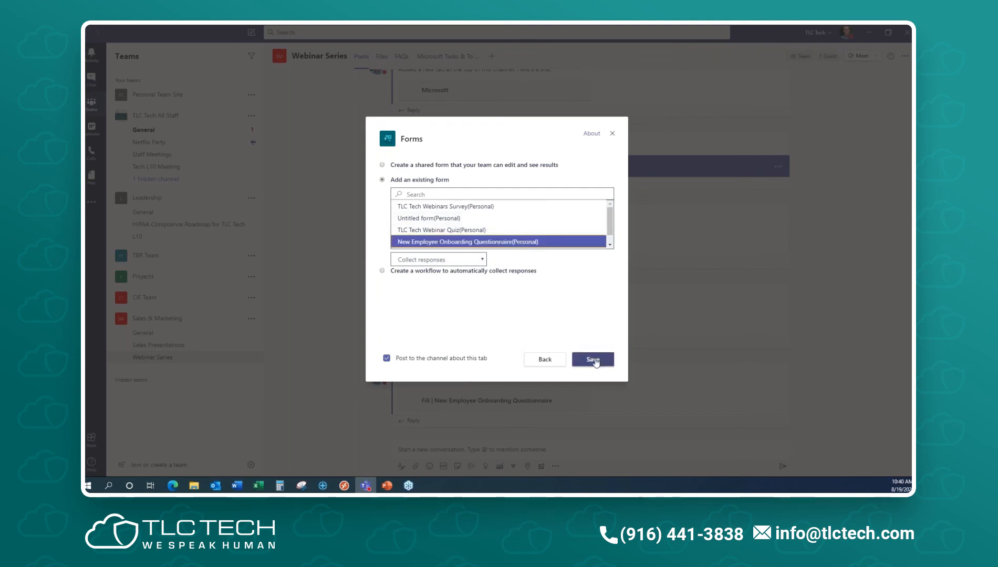
pyautogui.click(594, 361)
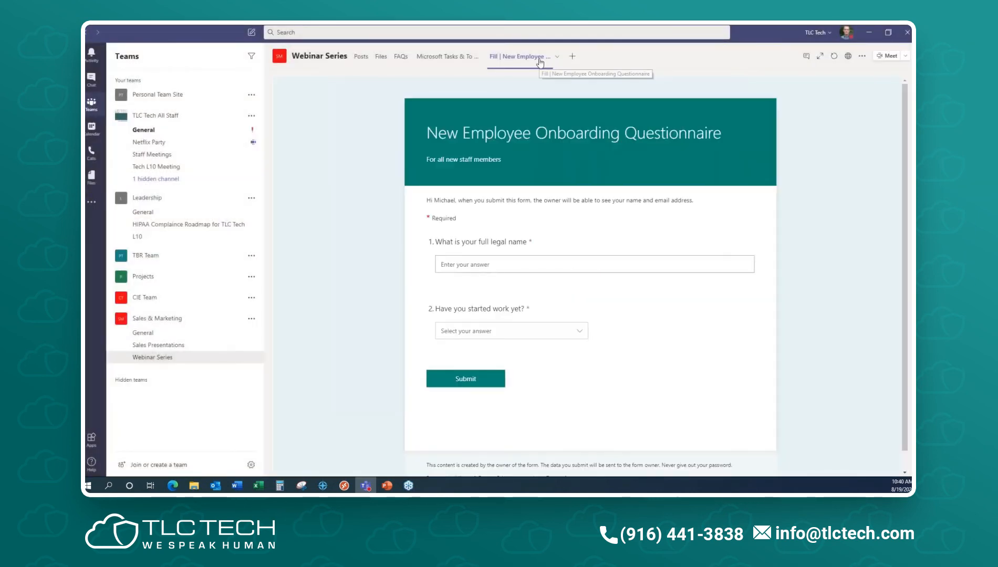
# - Enter the respondent's full legal name, answer Yes to having started work, and give a preferred name
pyautogui.click(527, 267)
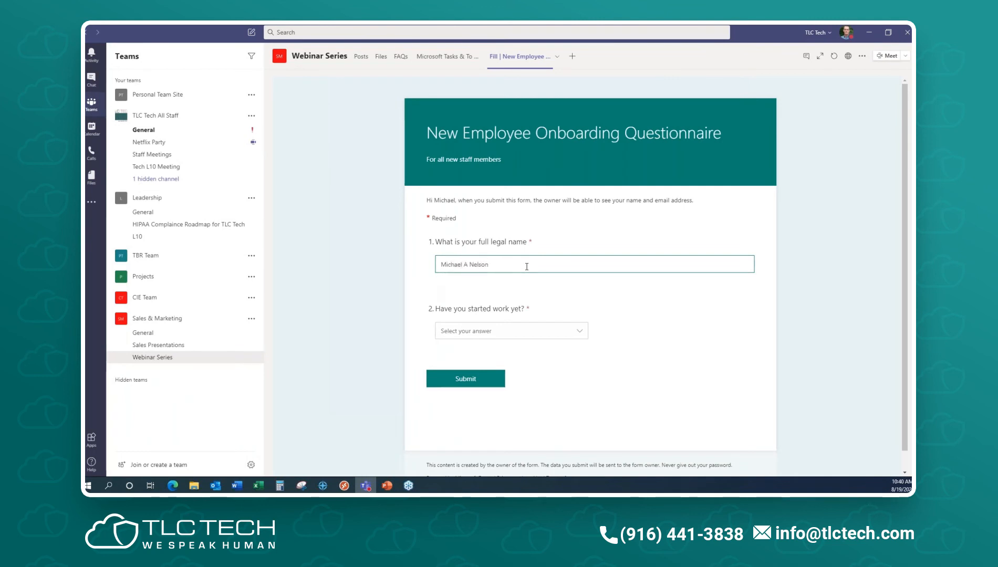
pyautogui.click(492, 331)
pyautogui.click(457, 348)
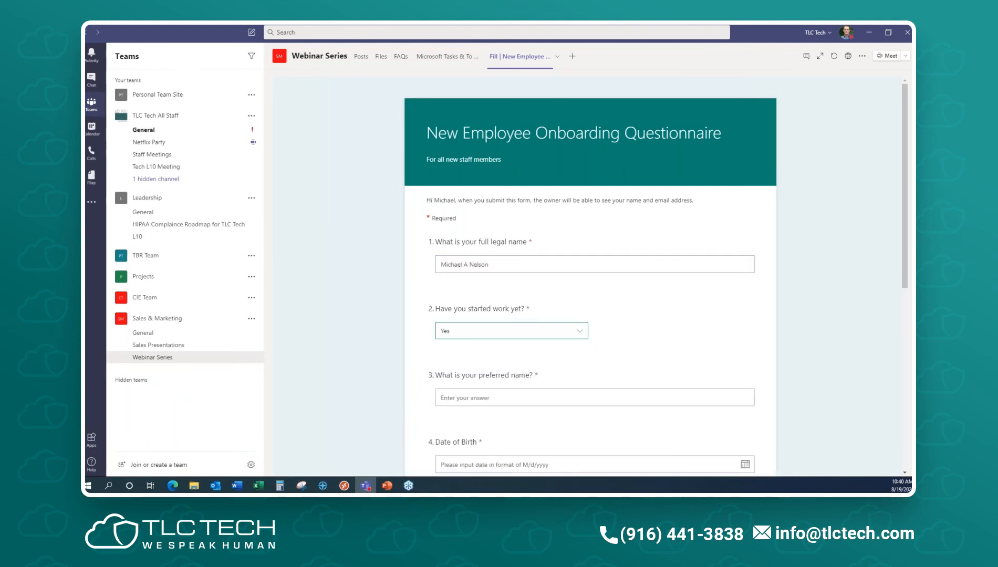
pyautogui.scroll(-3, 593, 442)
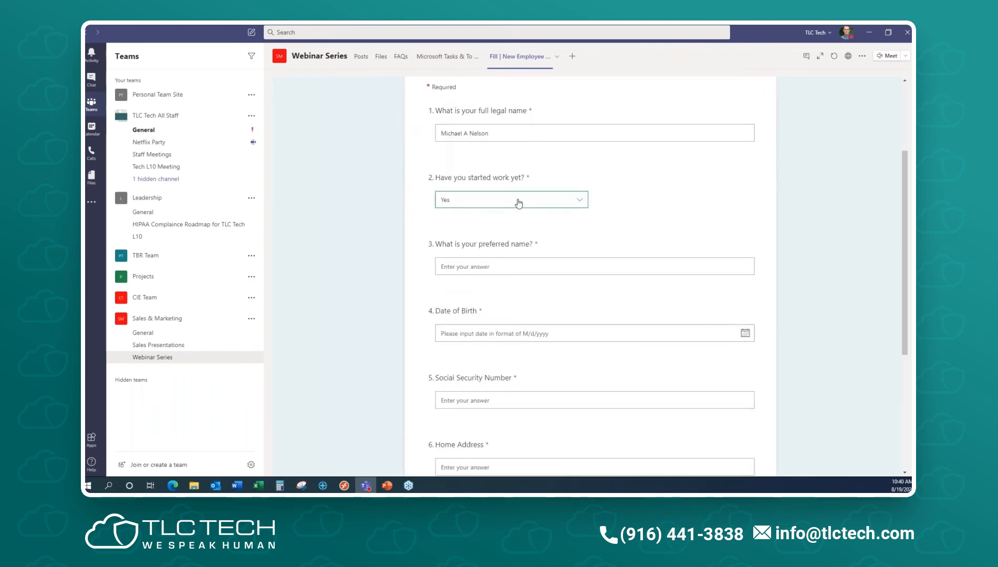
pyautogui.click(483, 265)
pyautogui.write('Michael')
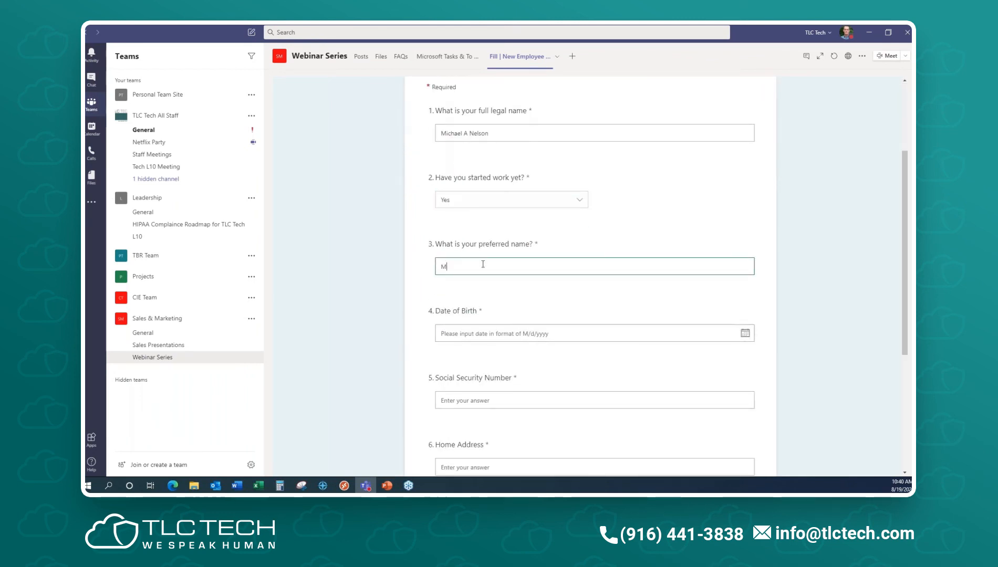
# - Fill in date of birth, Social Security Number and home address, set start date 8/21/2020, and submit
pyautogui.press('Tab')
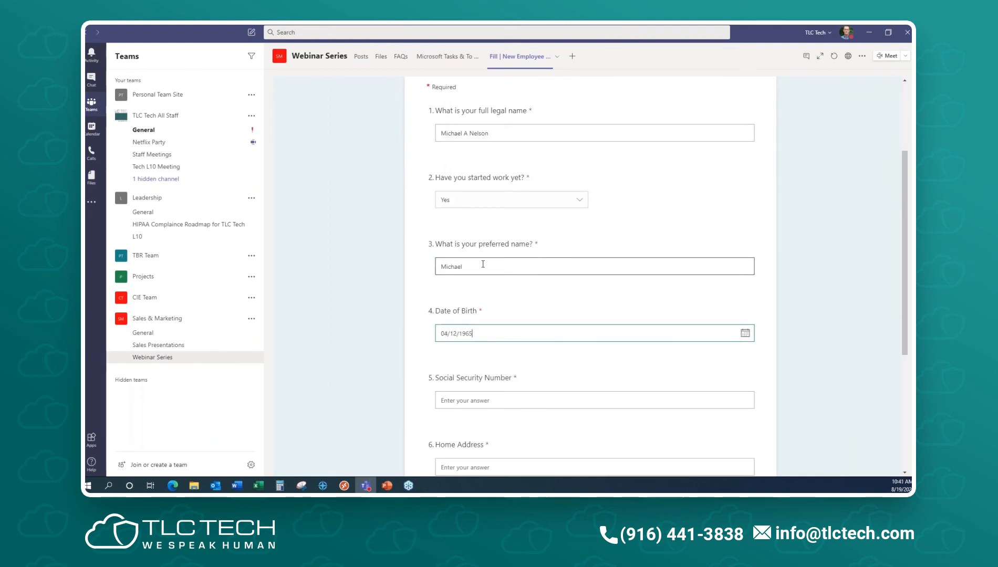
pyautogui.press('Tab')
pyautogui.write('555')
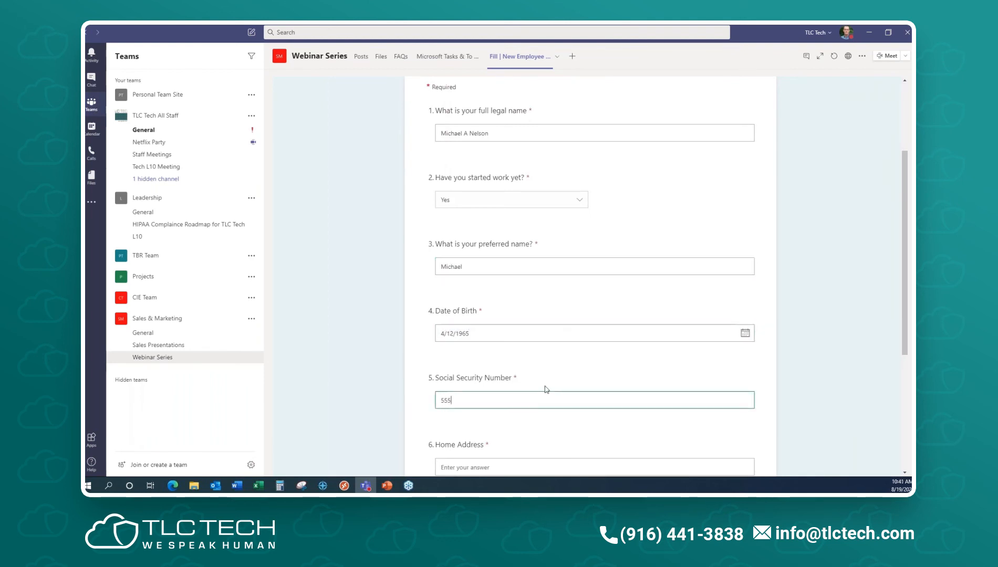
pyautogui.write('-55-5555')
pyautogui.scroll(-3, 583, 371)
pyautogui.click(467, 289)
pyautogui.write('Home')
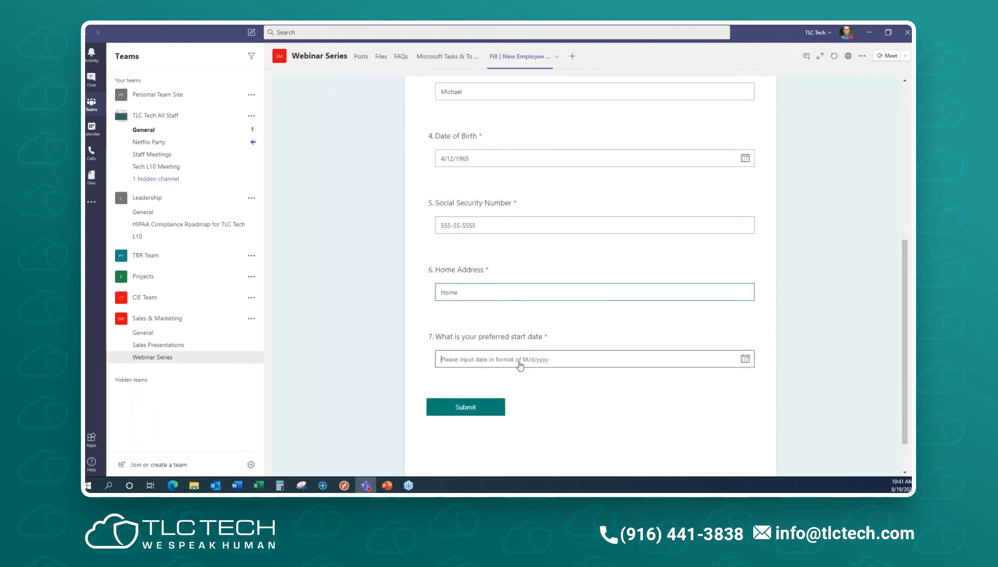
pyautogui.click(501, 359)
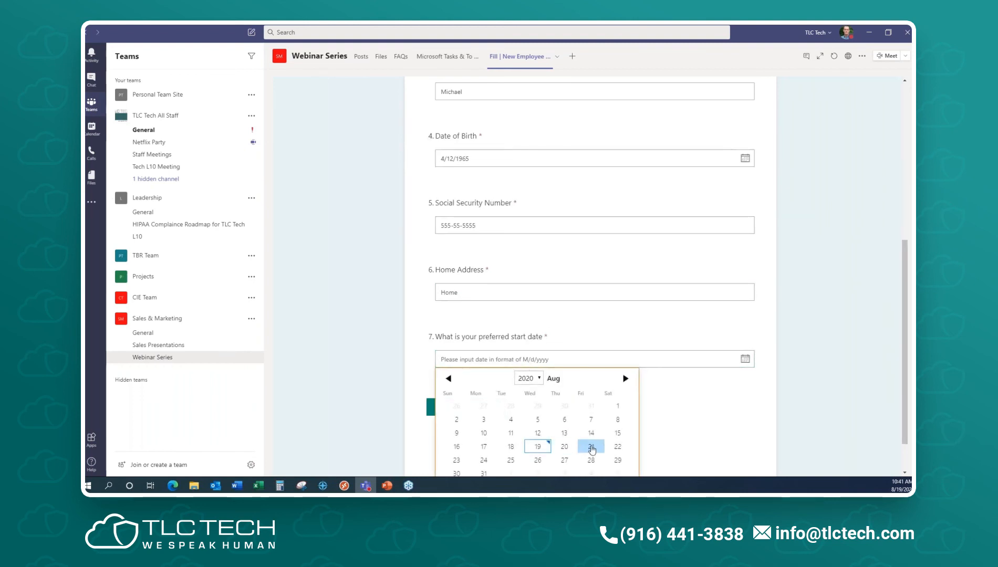
pyautogui.click(591, 447)
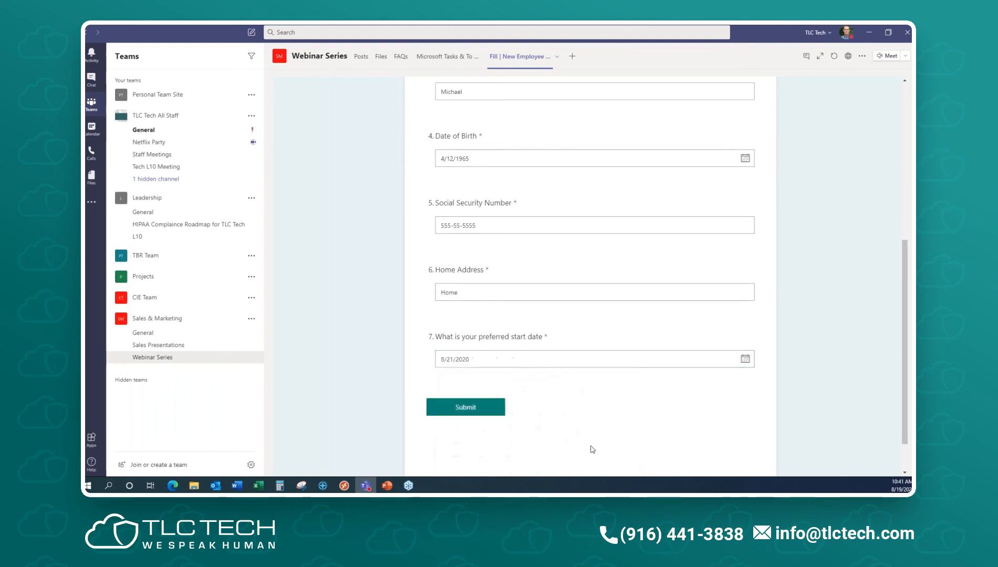
pyautogui.click(474, 410)
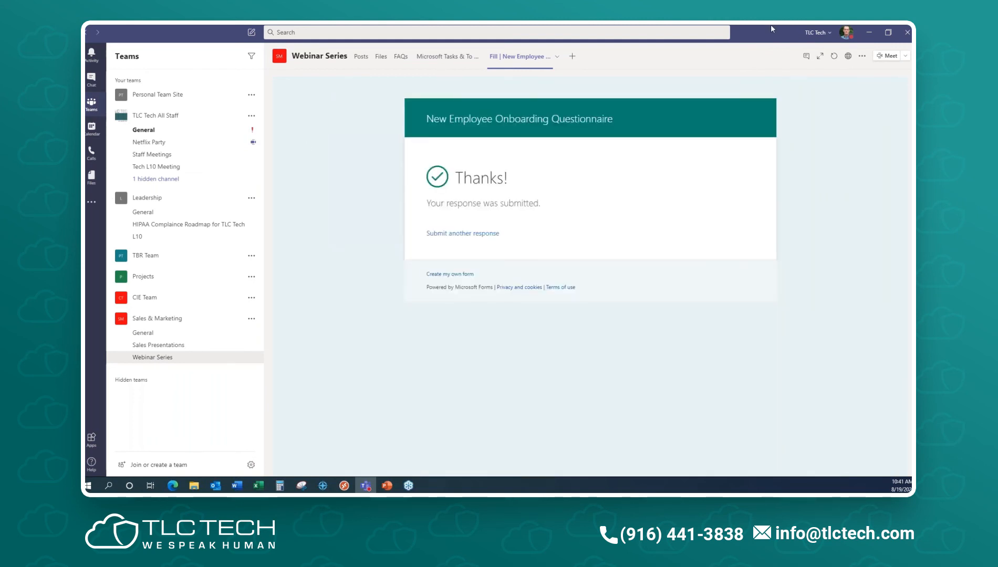
pyautogui.moveTo(771, 29); pyautogui.dragTo(911, 55)
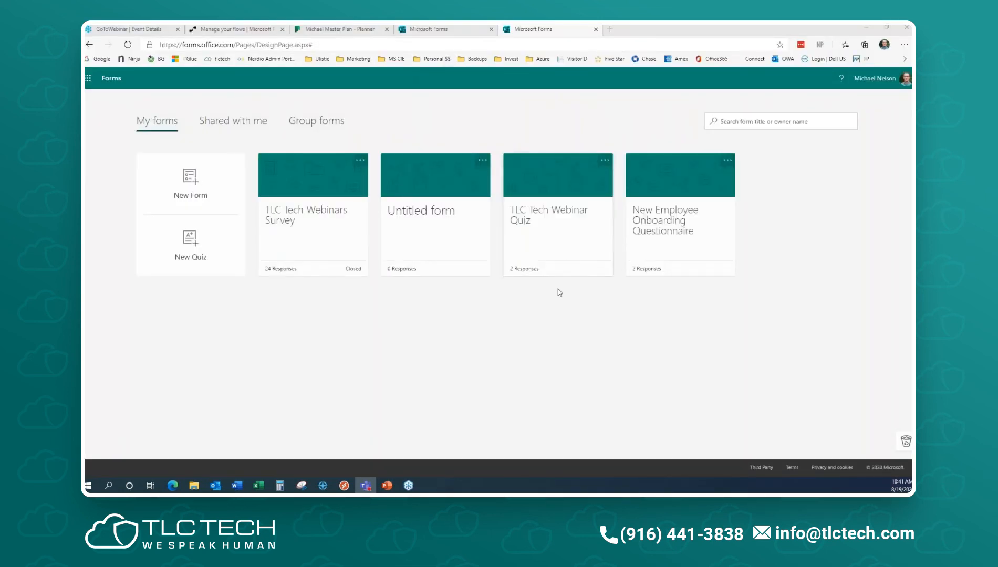
# - Open the onboarding questionnaire's Responses summary and reload it to show 3 responses
pyautogui.click(667, 246)
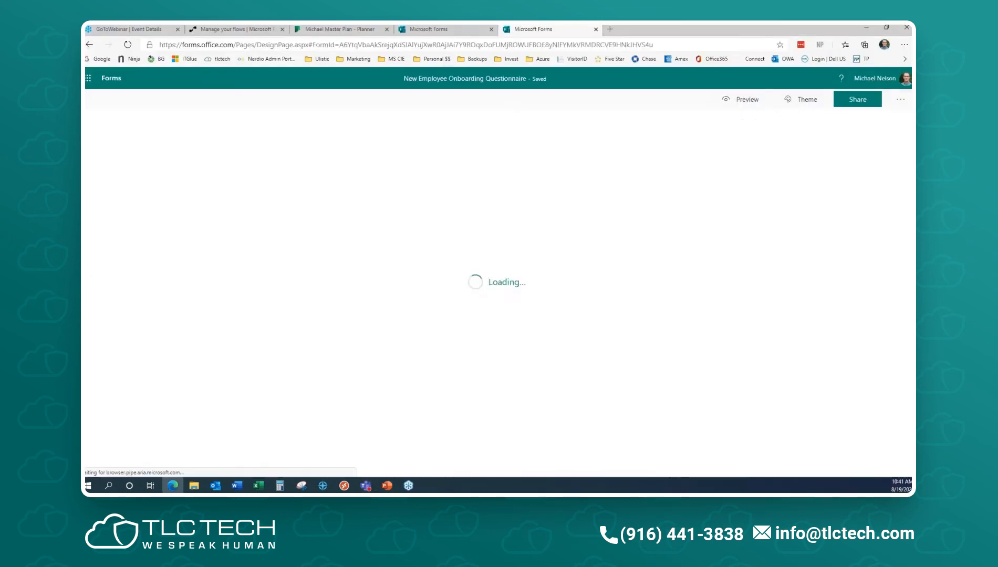
pyautogui.click(592, 127)
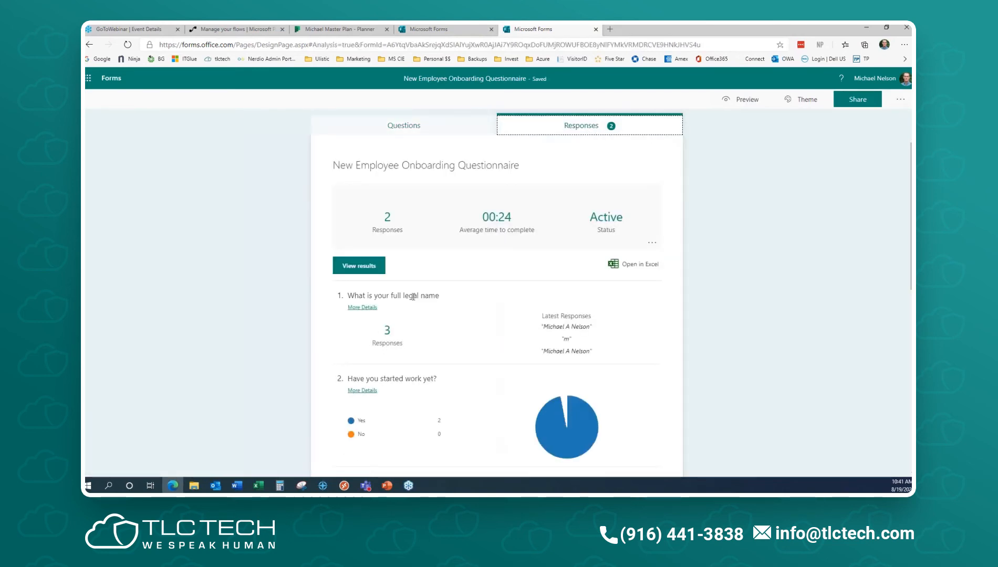
pyautogui.scroll(-3, 423, 327)
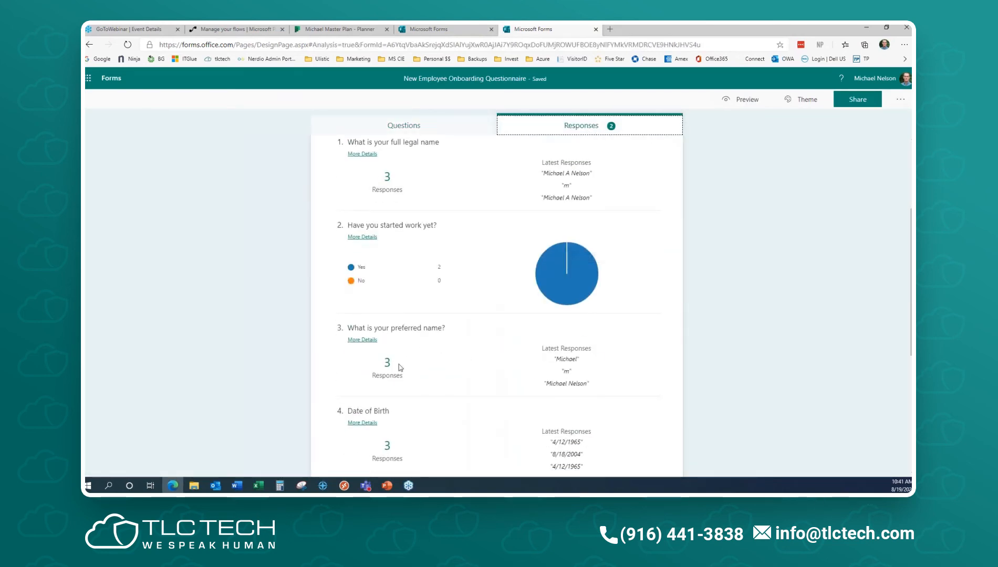
pyautogui.scroll(3, 386, 338)
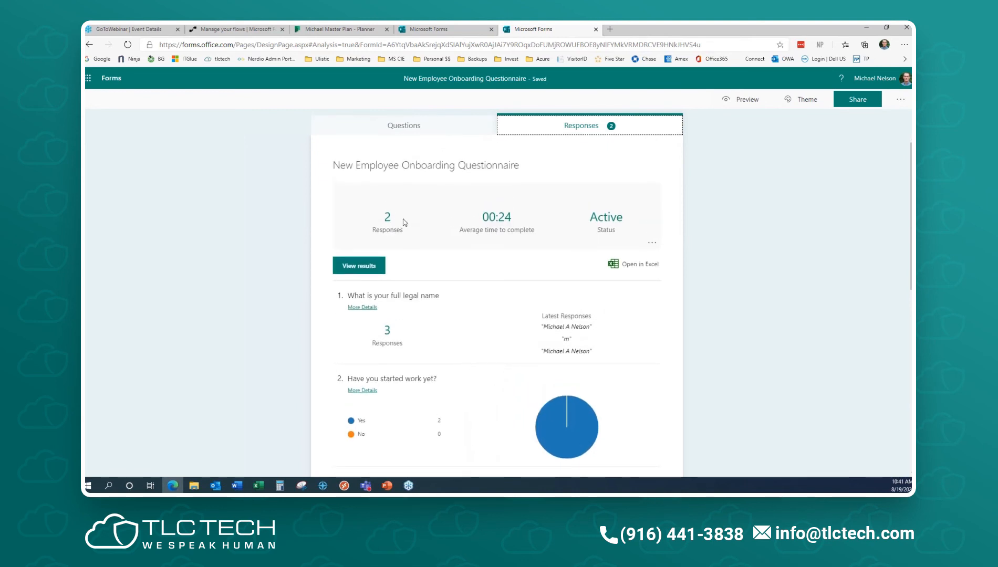
pyautogui.click(134, 46)
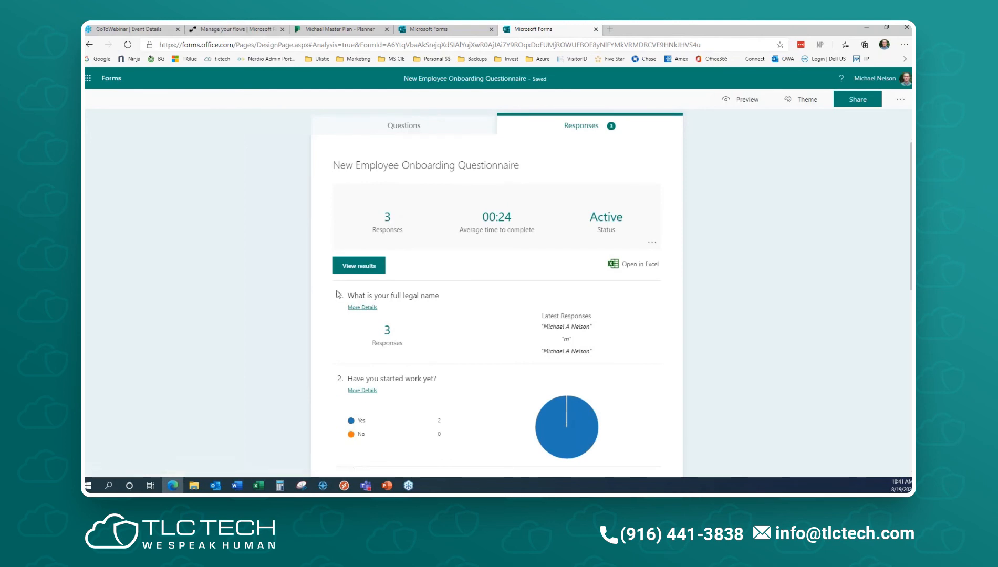
pyautogui.scroll(-3, 516, 350)
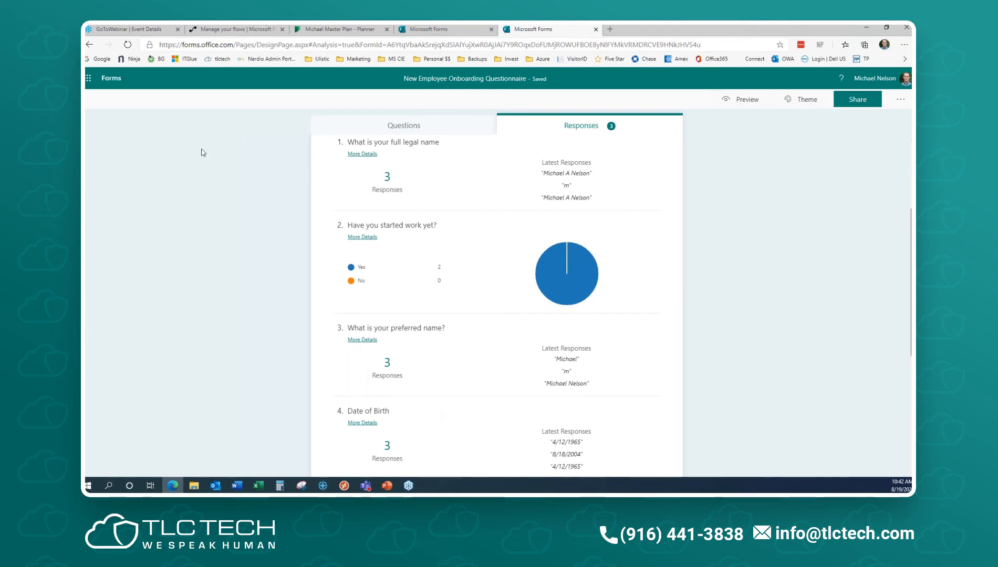
pyautogui.click(335, 32)
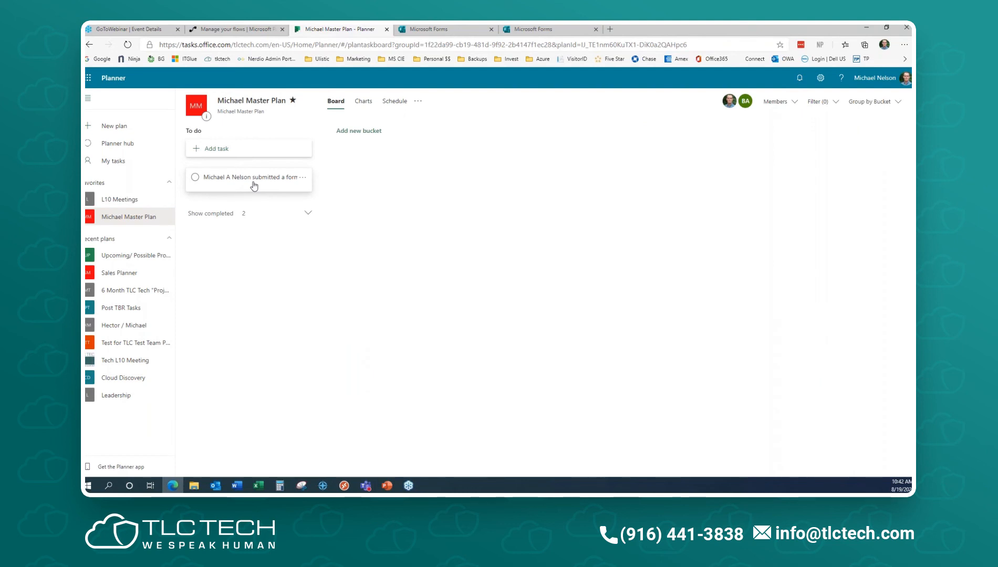
# - Go from Planner to Power Automate's My flows list
pyautogui.click(246, 30)
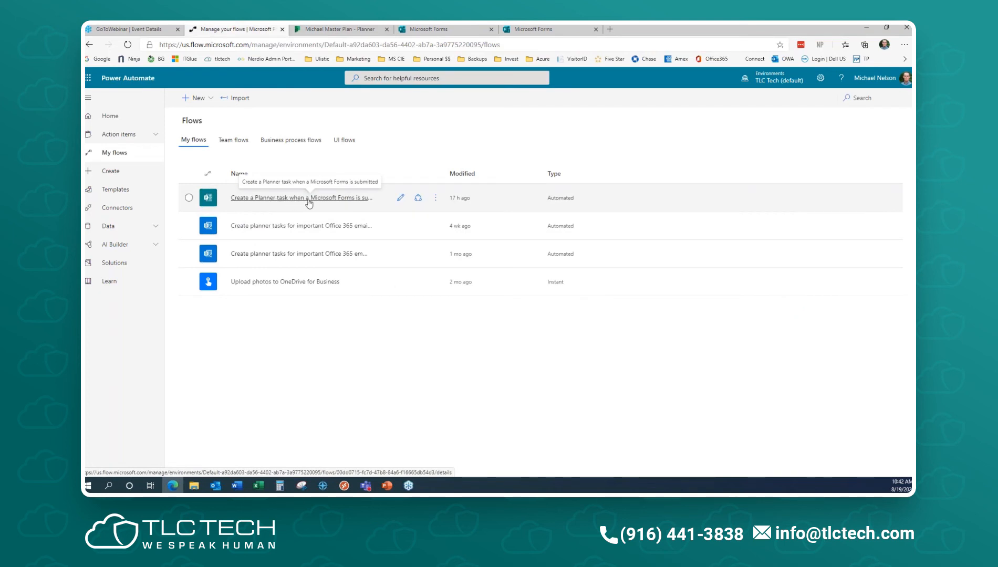
# - Inspect the Forms-to-Planner flow's trigger, Get response details, Create a task and Update task details steps
pyautogui.click(400, 198)
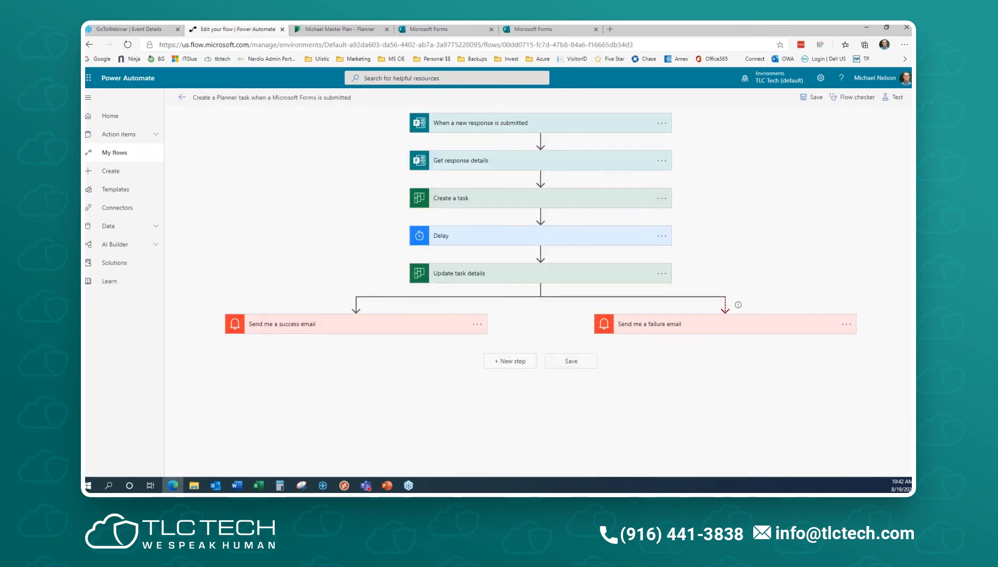
pyautogui.click(578, 126)
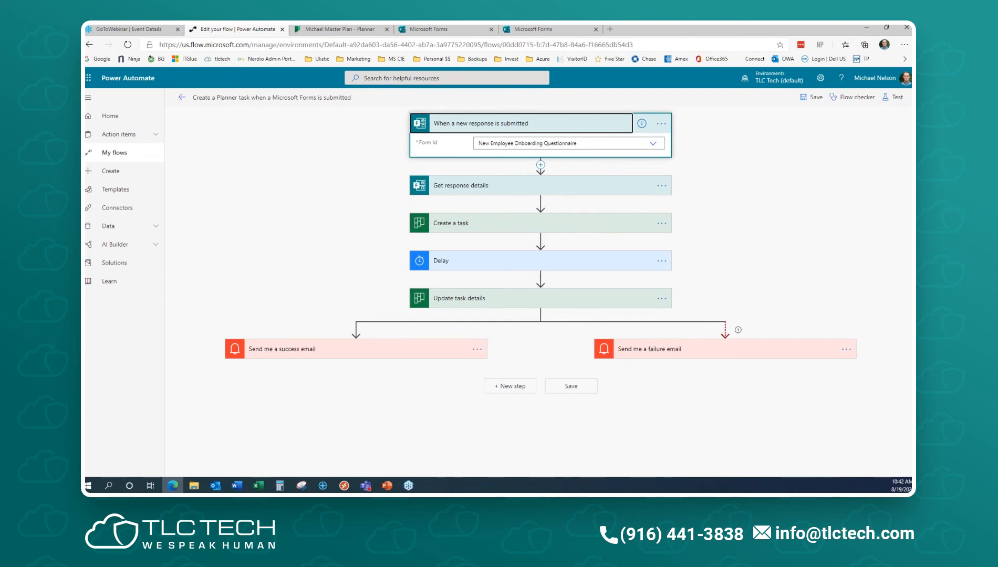
pyautogui.click(653, 144)
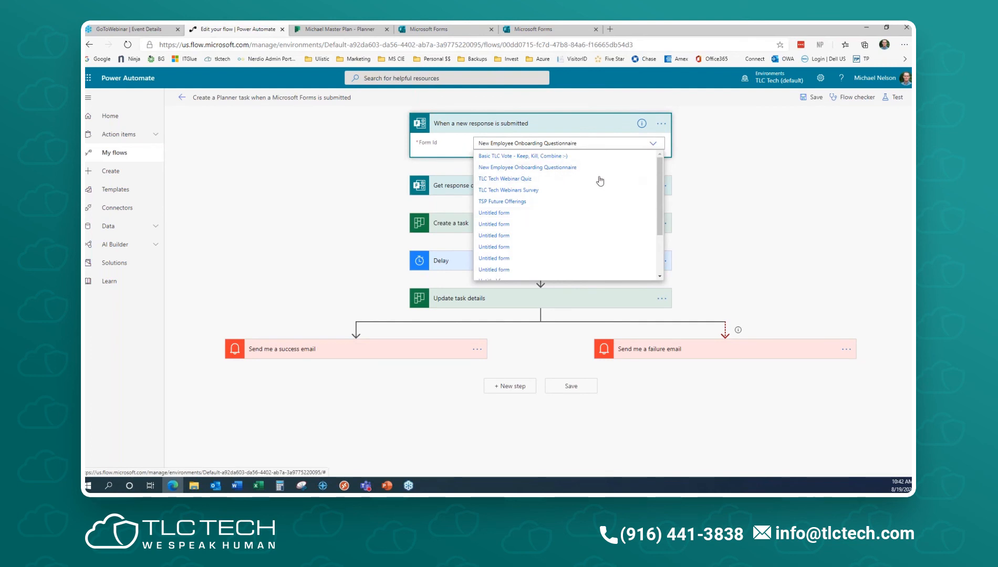
pyautogui.click(797, 180)
pyautogui.click(630, 186)
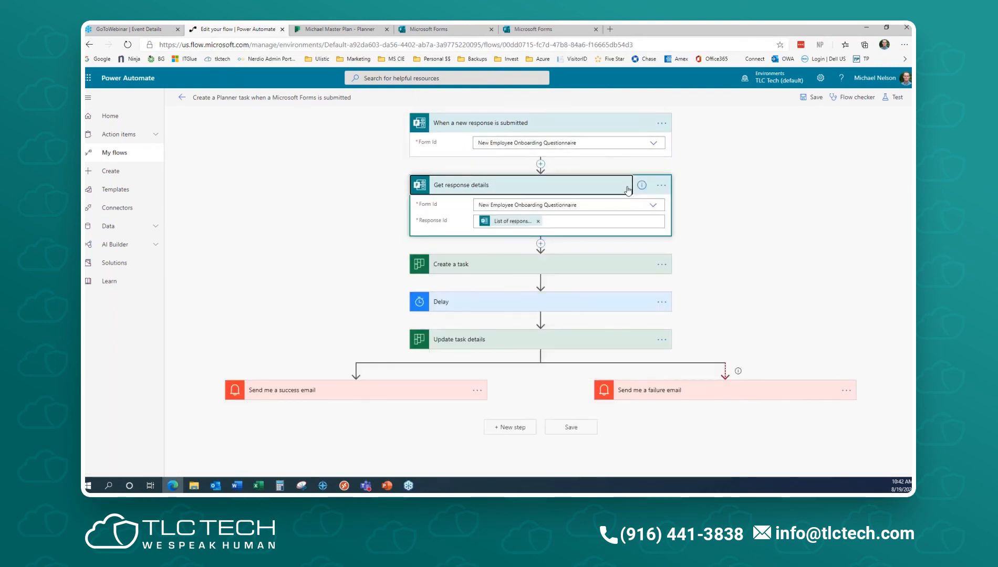
pyautogui.moveTo(516, 225)
pyautogui.click(612, 258)
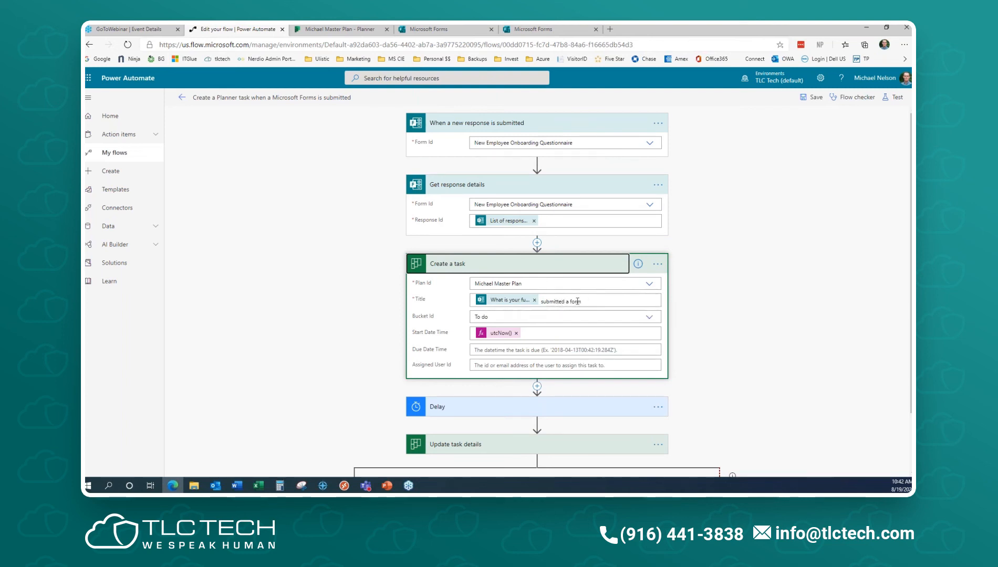
pyautogui.scroll(-2, 701, 328)
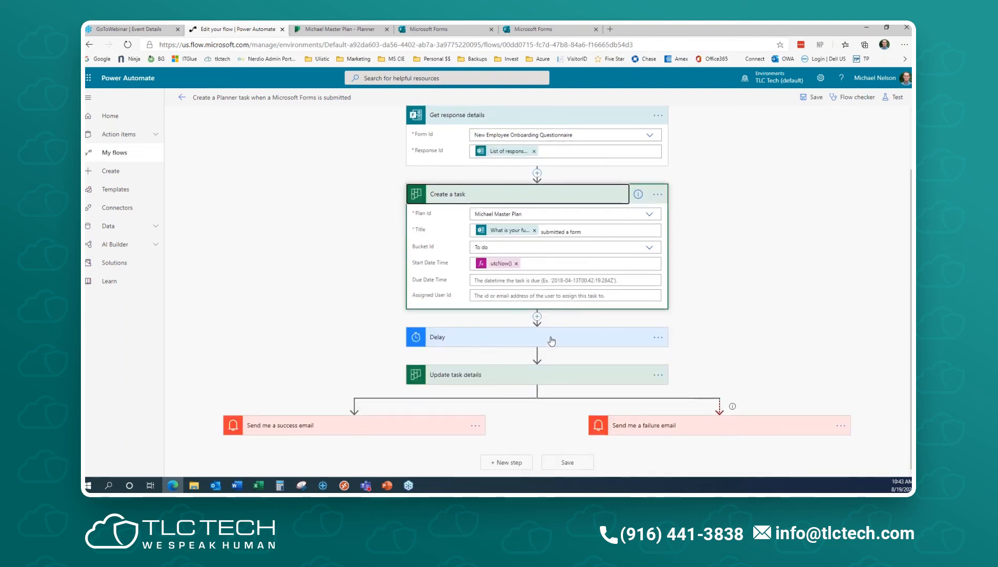
pyautogui.click(545, 376)
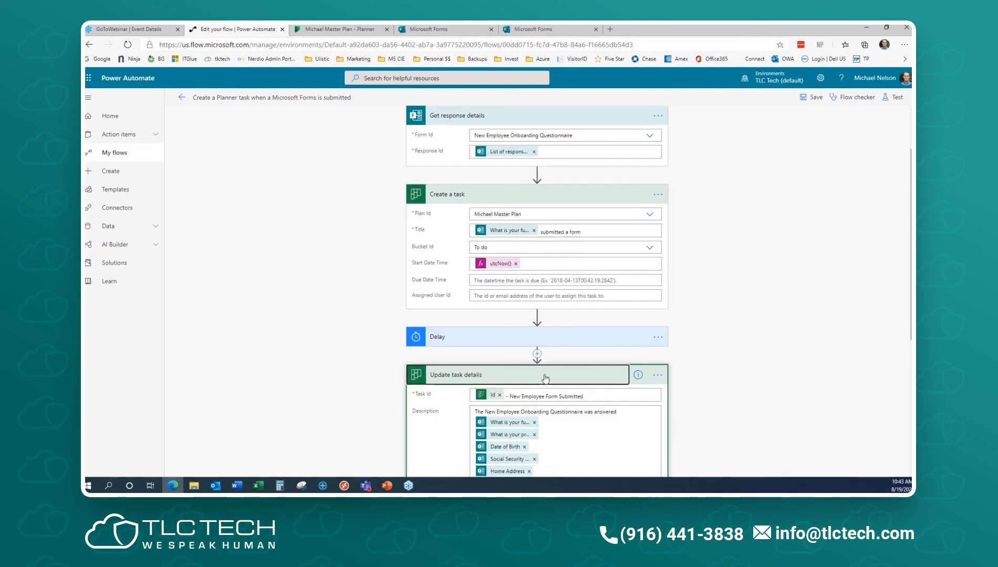
pyautogui.scroll(-5, 701, 347)
pyautogui.scroll(6, 691, 355)
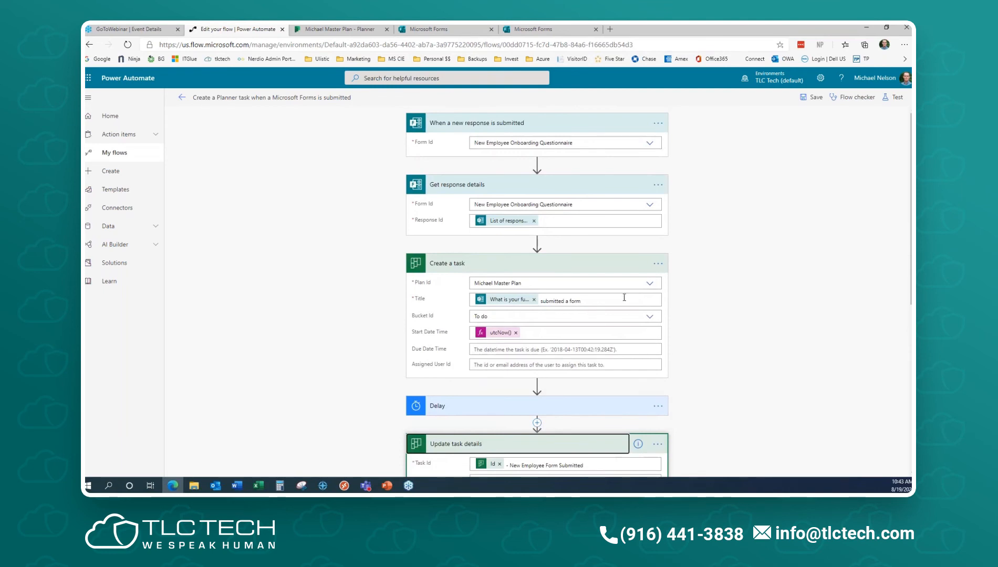
pyautogui.click(115, 153)
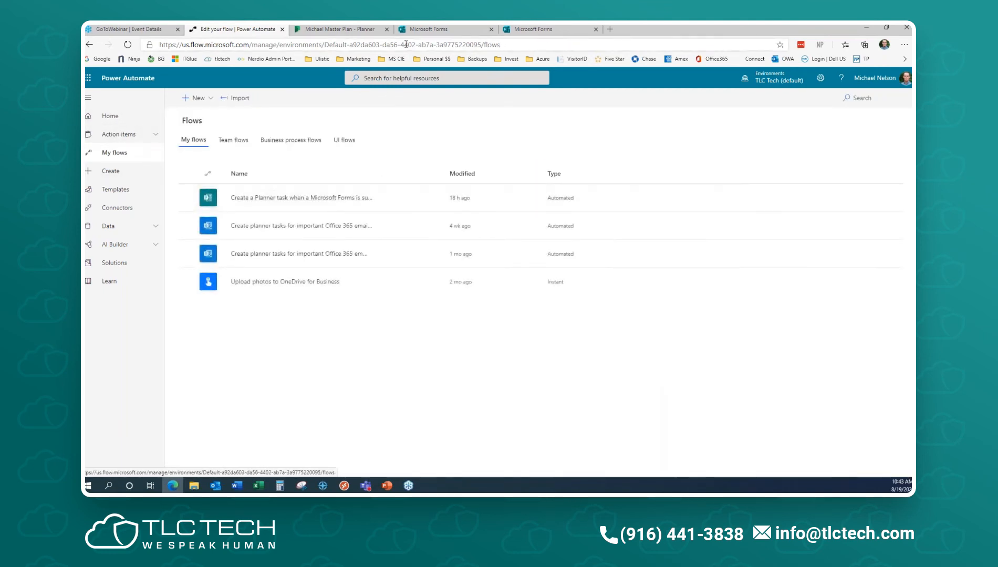
# - Open the New Employee Onboarding Questionnaire from My forms in respondent preview
pyautogui.click(445, 30)
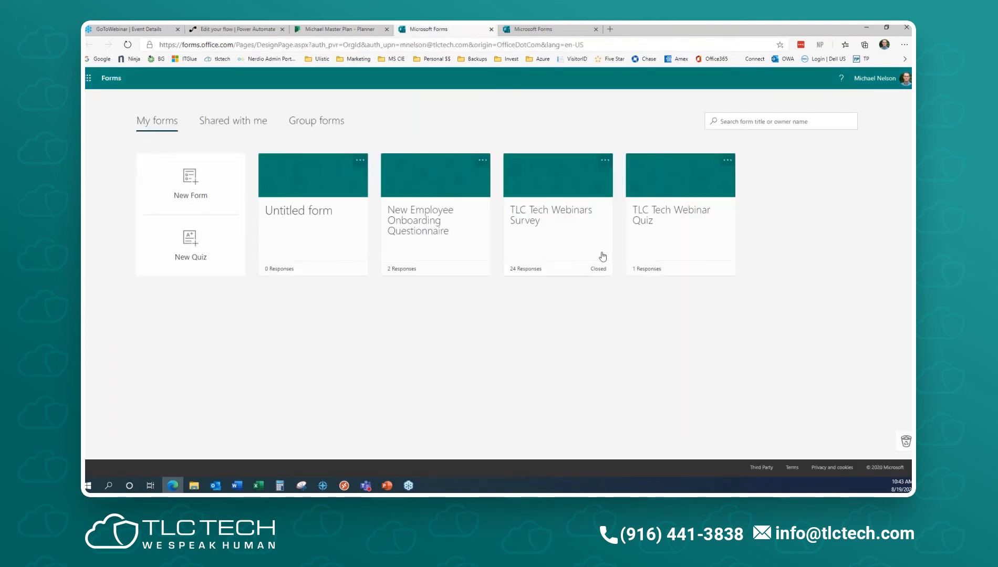
pyautogui.click(339, 29)
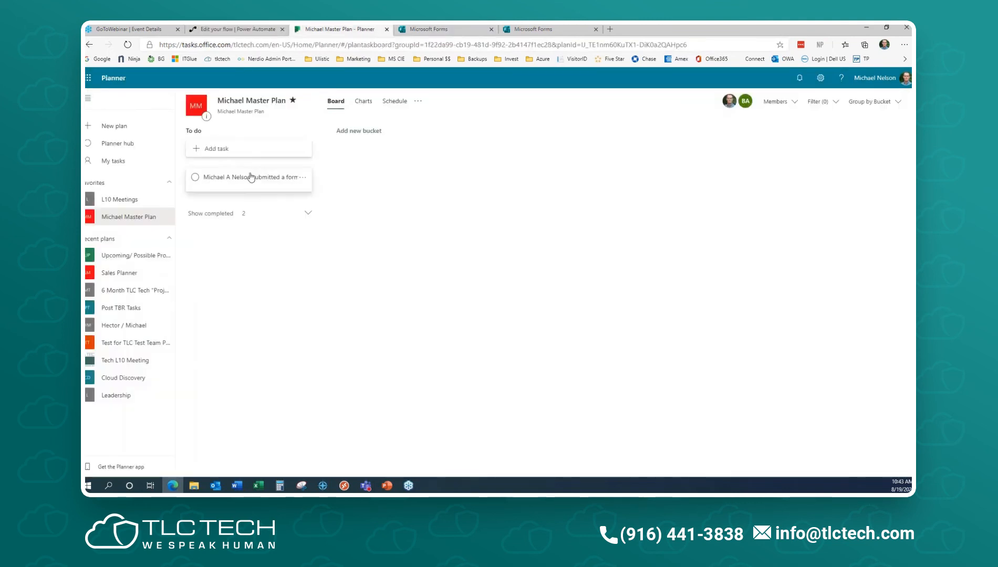
pyautogui.click(428, 30)
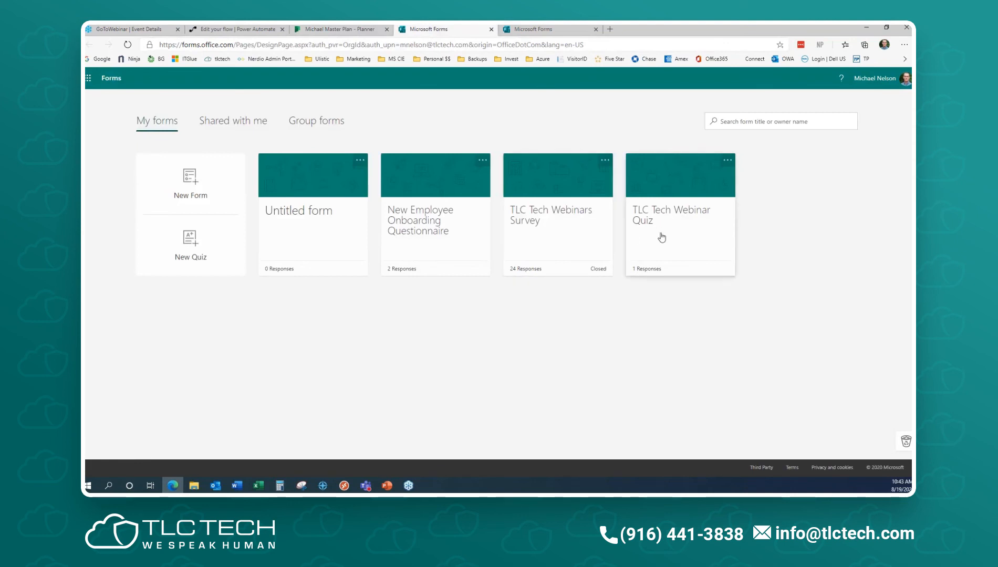
pyautogui.click(434, 242)
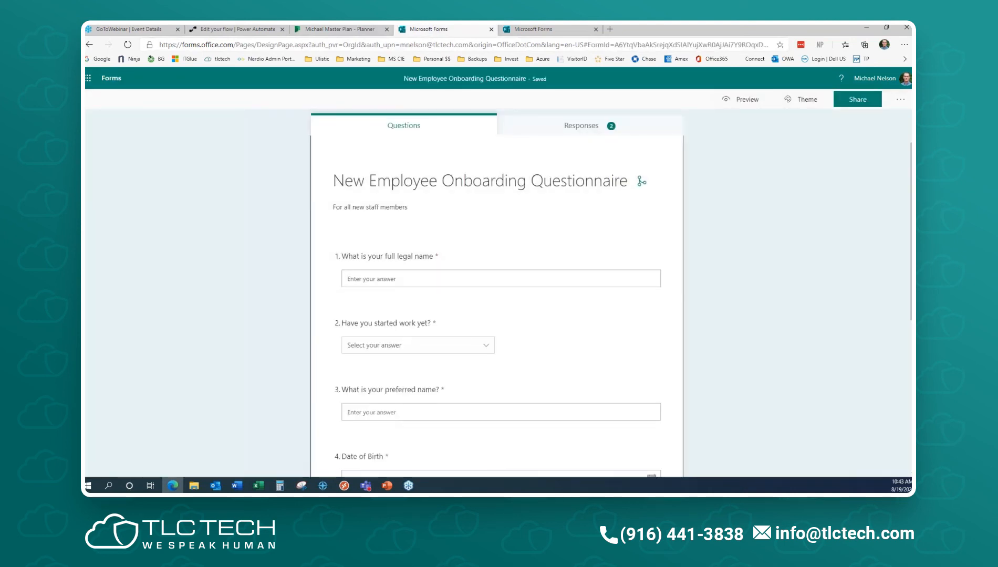
pyautogui.click(746, 100)
# - Answer full legal name 'Test Webi', started work Yes, and preferred name 'Tester'
pyautogui.click(414, 259)
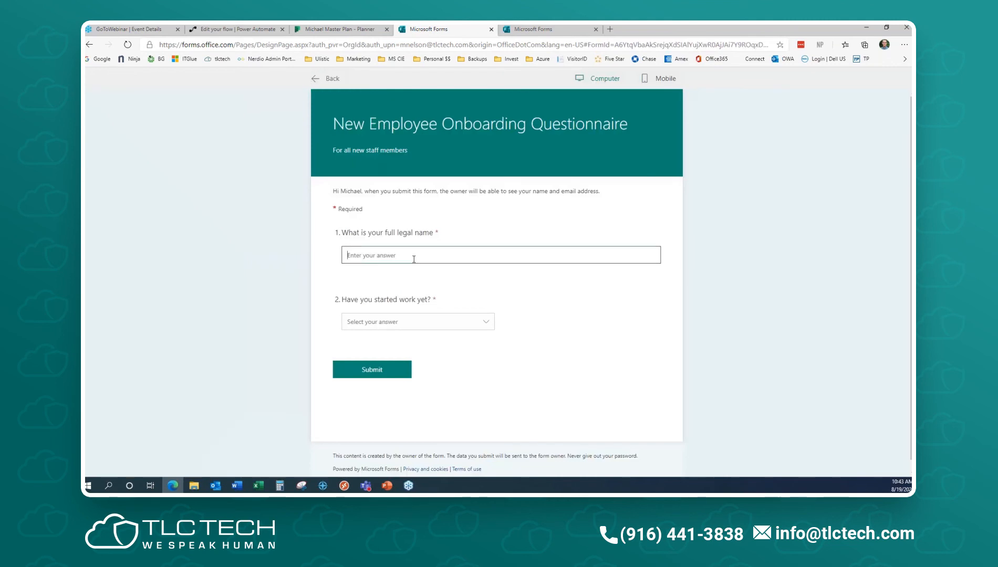
pyautogui.write('Test Webinar')
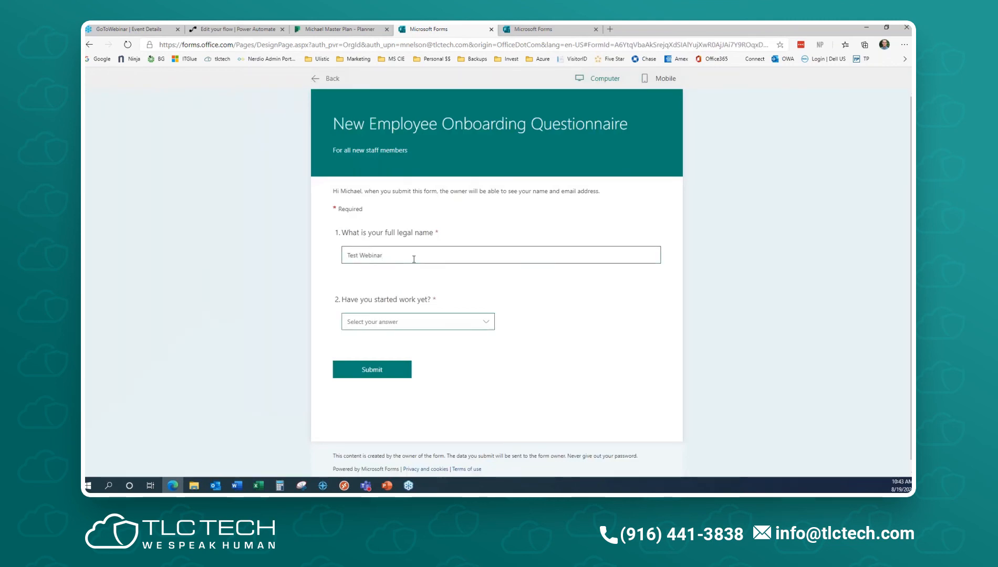
pyautogui.click(410, 327)
pyautogui.click(409, 337)
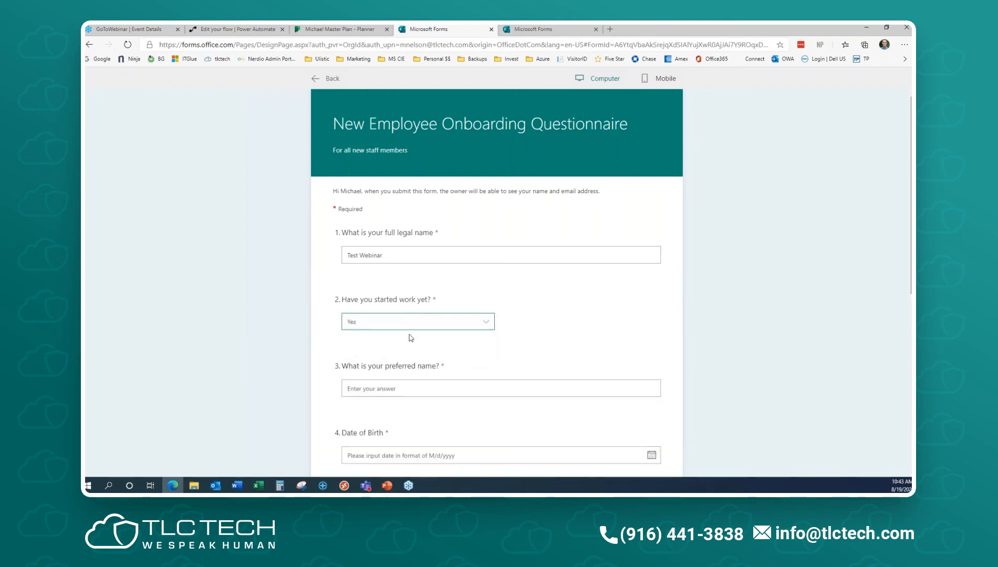
pyautogui.click(409, 389)
pyautogui.write('Tester')
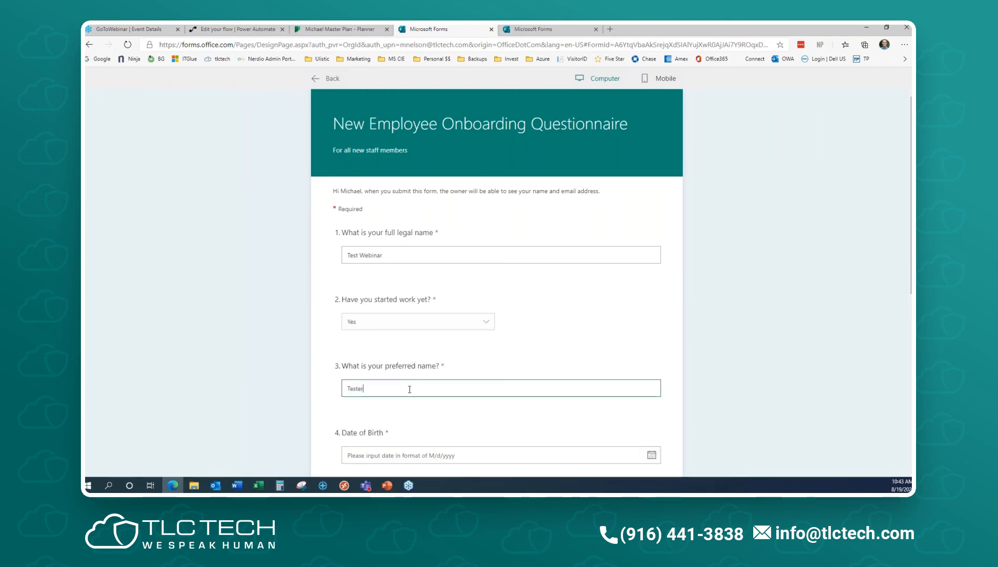
pyautogui.press('Tab')
pyautogui.write('01/')
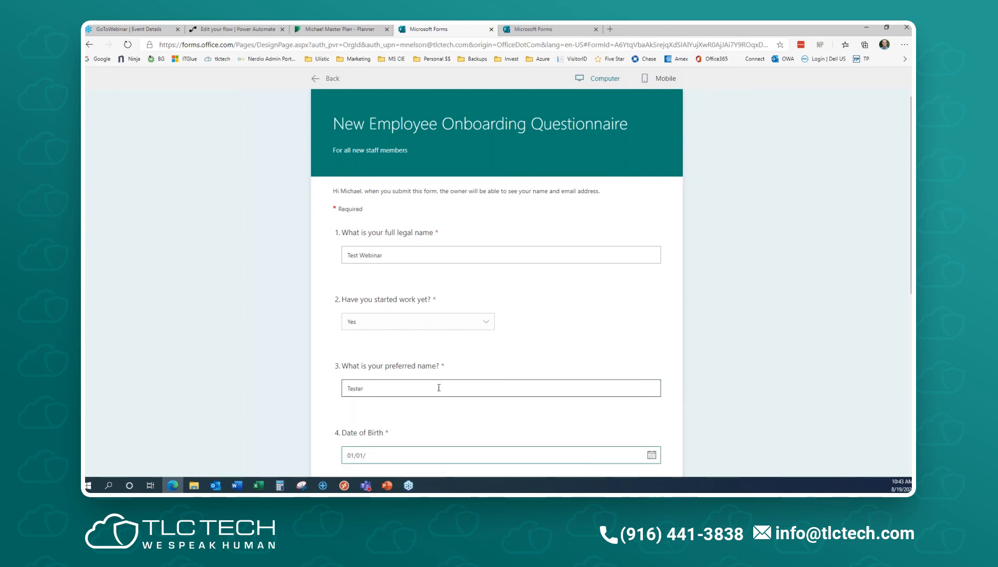
pyautogui.scroll(-3, 415, 315)
pyautogui.press('Tab')
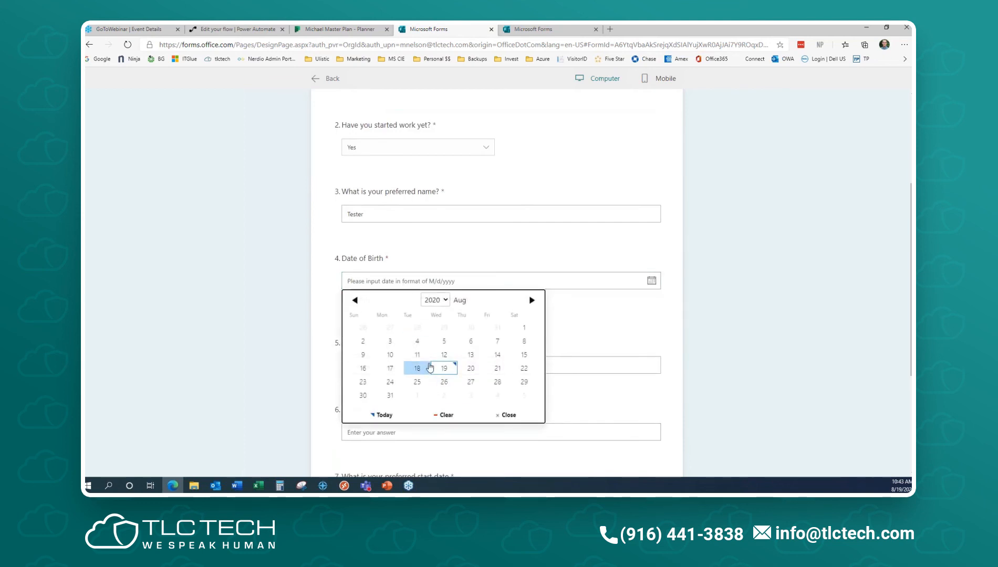
pyautogui.click(444, 368)
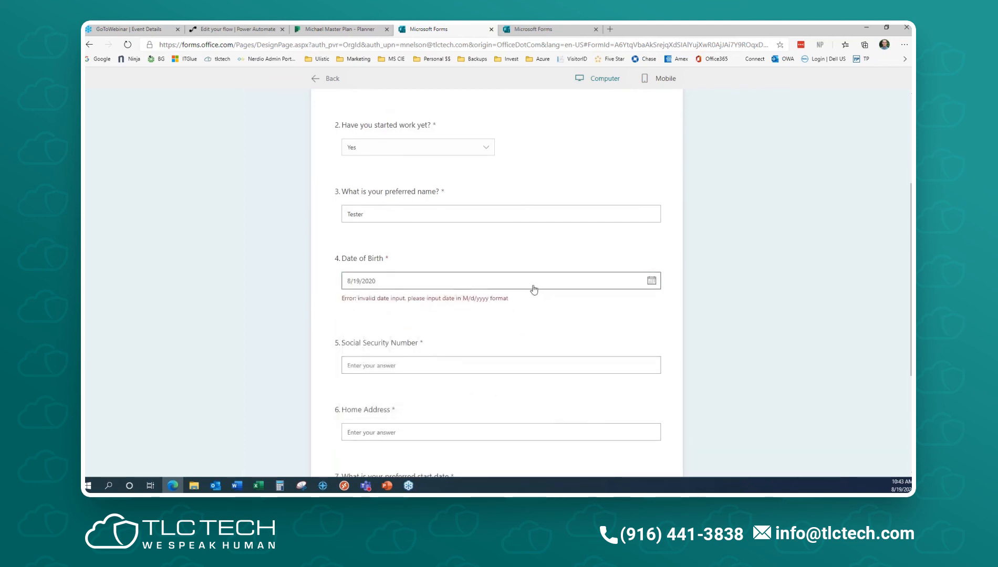
pyautogui.click(652, 281)
pyautogui.click(435, 300)
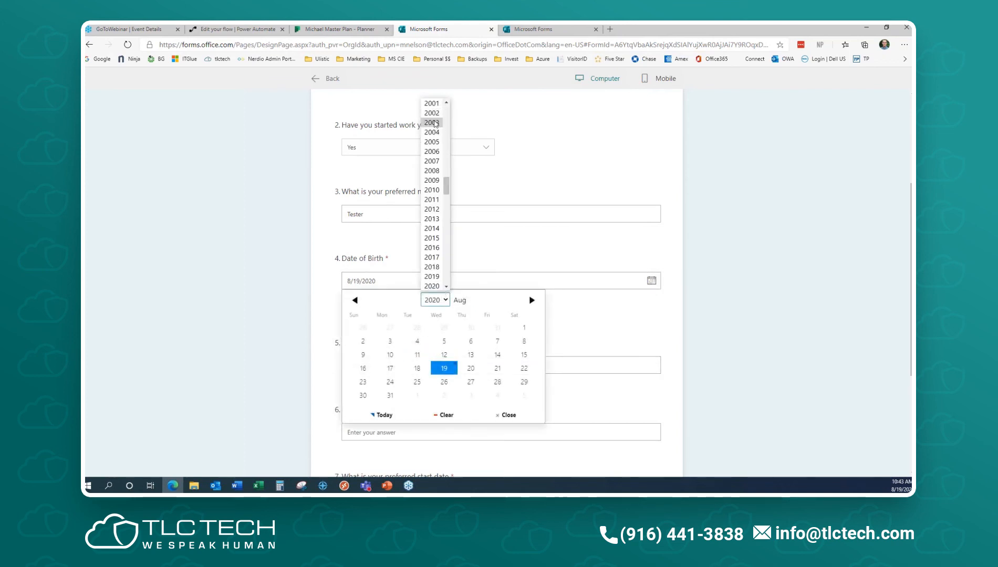
pyautogui.click(432, 104)
pyautogui.click(444, 368)
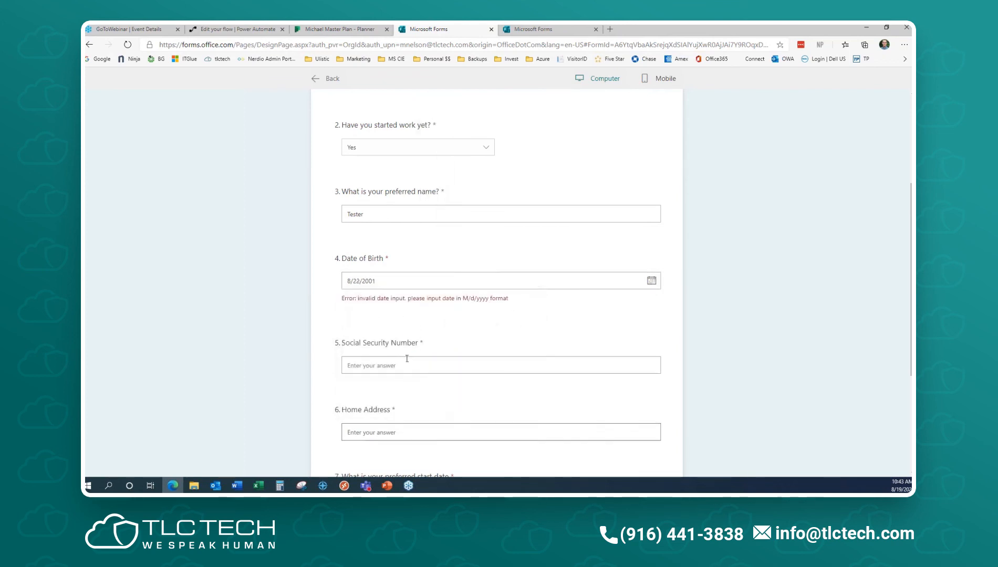
pyautogui.moveTo(455, 279); pyautogui.dragTo(319, 279)
pyautogui.press('BackSpace')
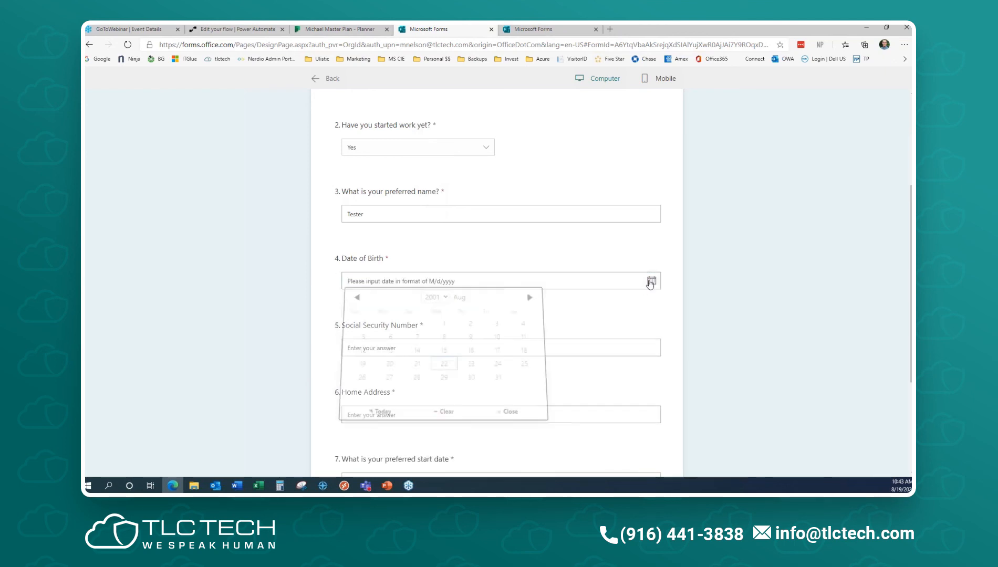
pyautogui.click(652, 281)
pyautogui.click(435, 300)
pyautogui.click(430, 190)
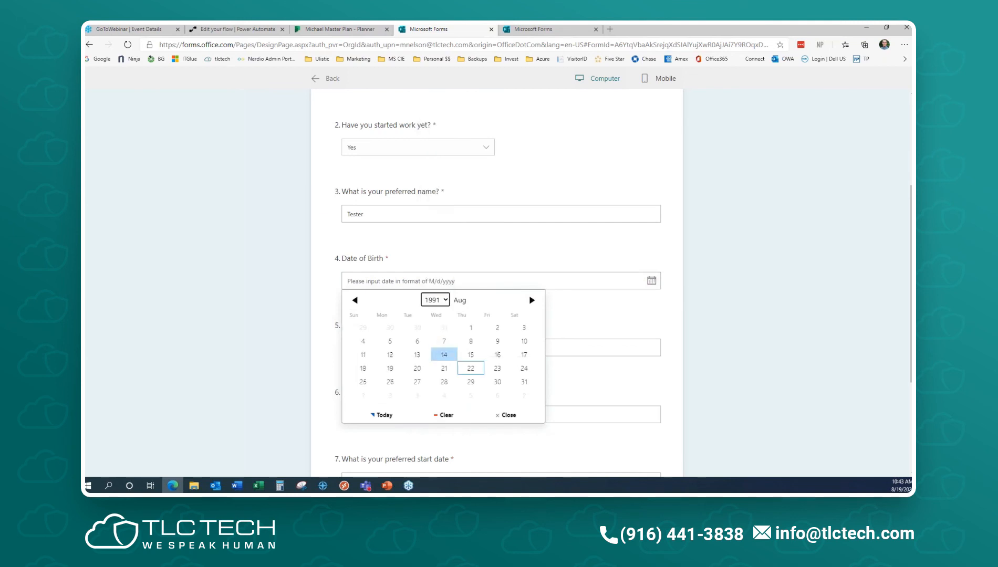
pyautogui.click(471, 368)
# - Enter a Social Security Number and home address, and pick a preferred start date
pyautogui.click(379, 349)
pyautogui.write('555-55-5555')
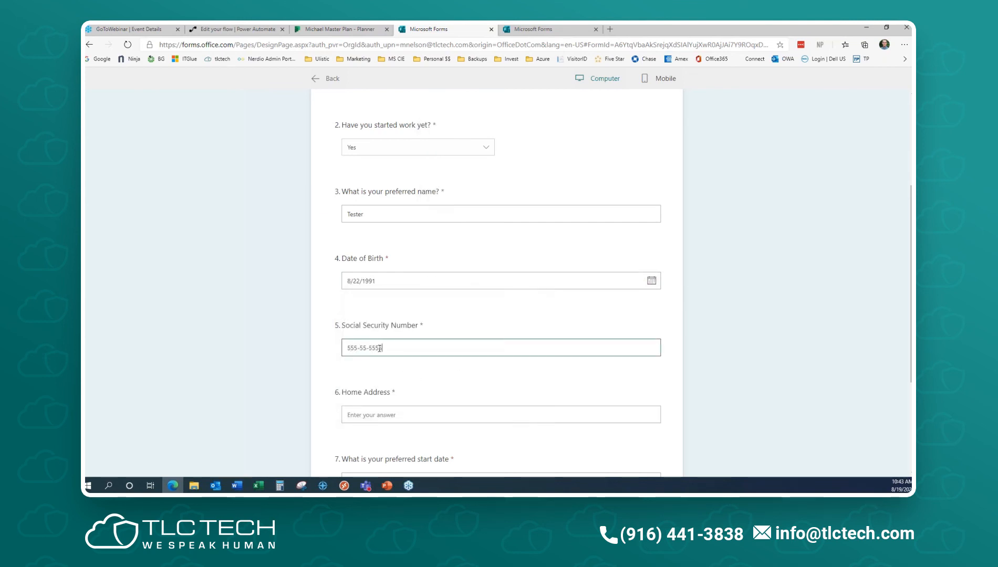
pyautogui.press('Tab')
pyautogui.write('1ome')
pyautogui.press('Tab')
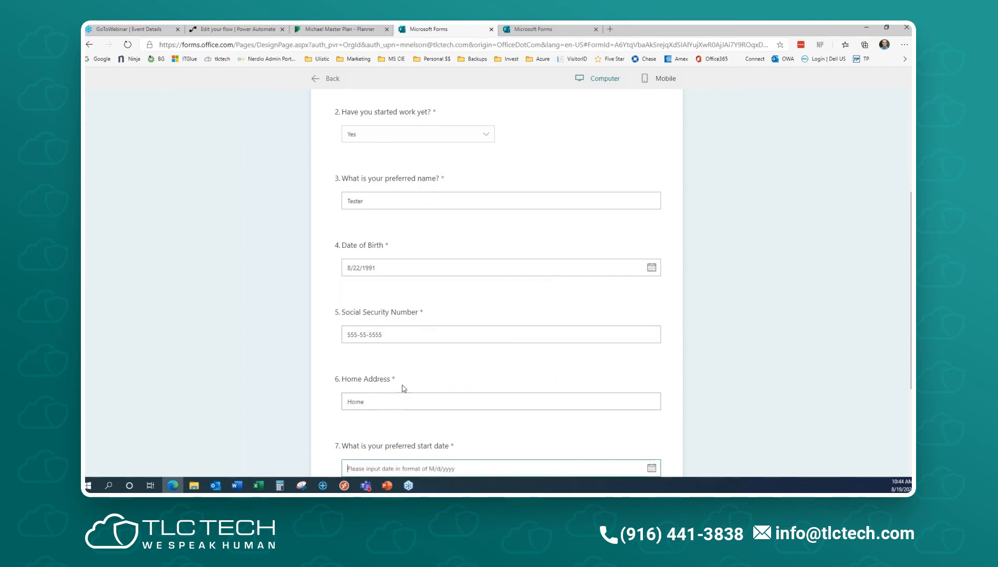
pyautogui.scroll(-3, 648, 457)
pyautogui.click(652, 352)
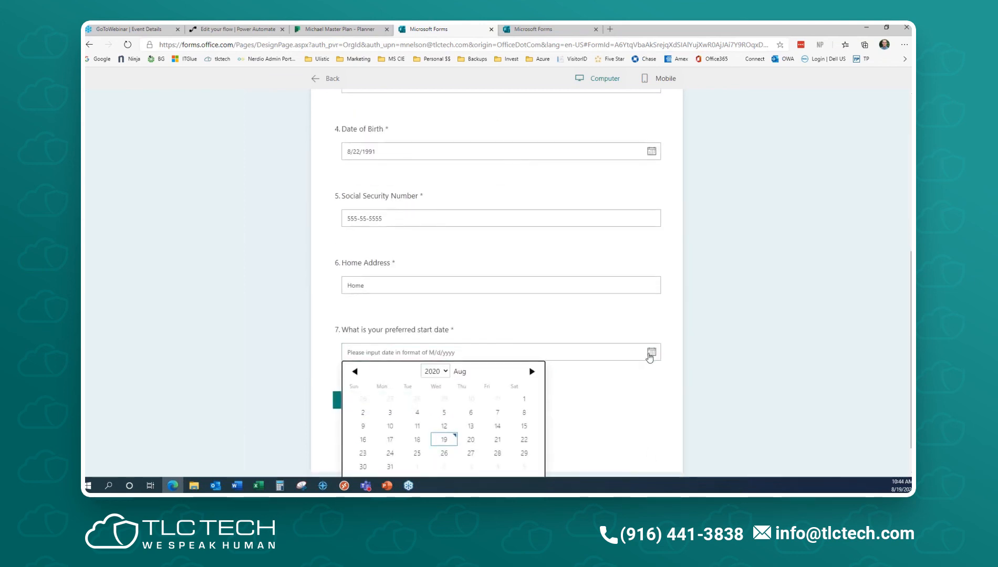
pyautogui.click(444, 440)
# - Submit the test response, refresh the Planner board, and open the questionnaire's Responses summary
pyautogui.click(372, 401)
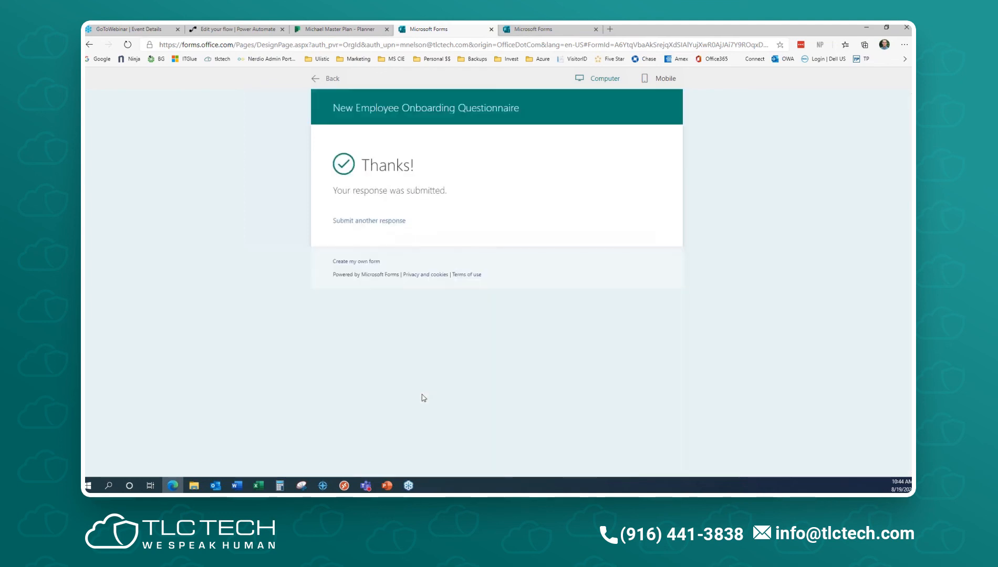
pyautogui.click(352, 28)
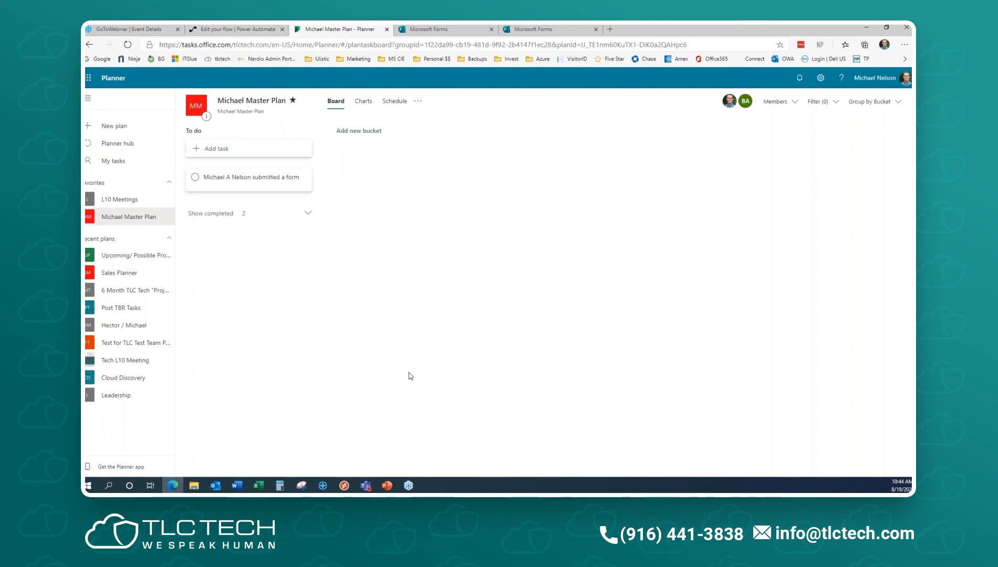
pyautogui.click(128, 46)
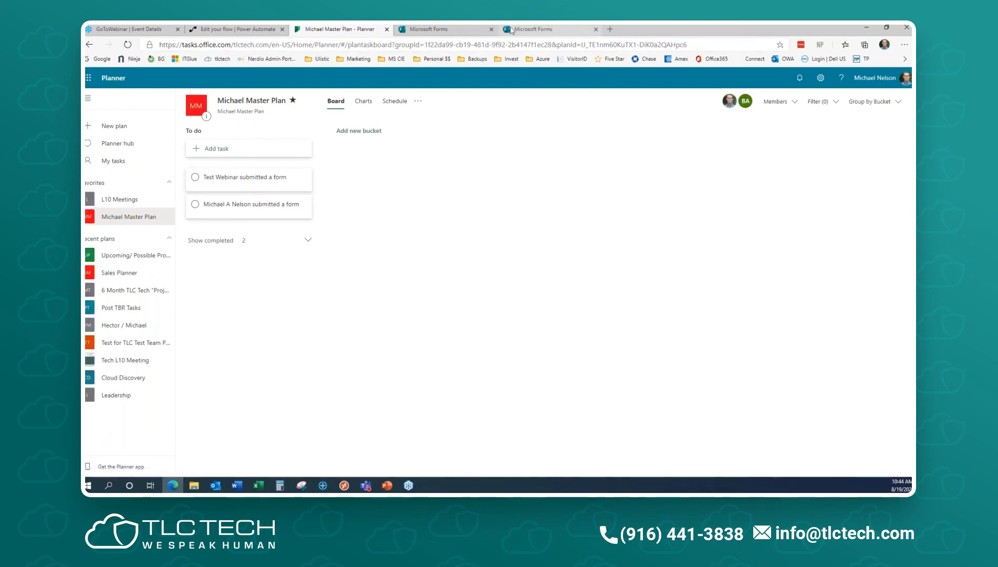
pyautogui.click(420, 29)
pyautogui.click(540, 31)
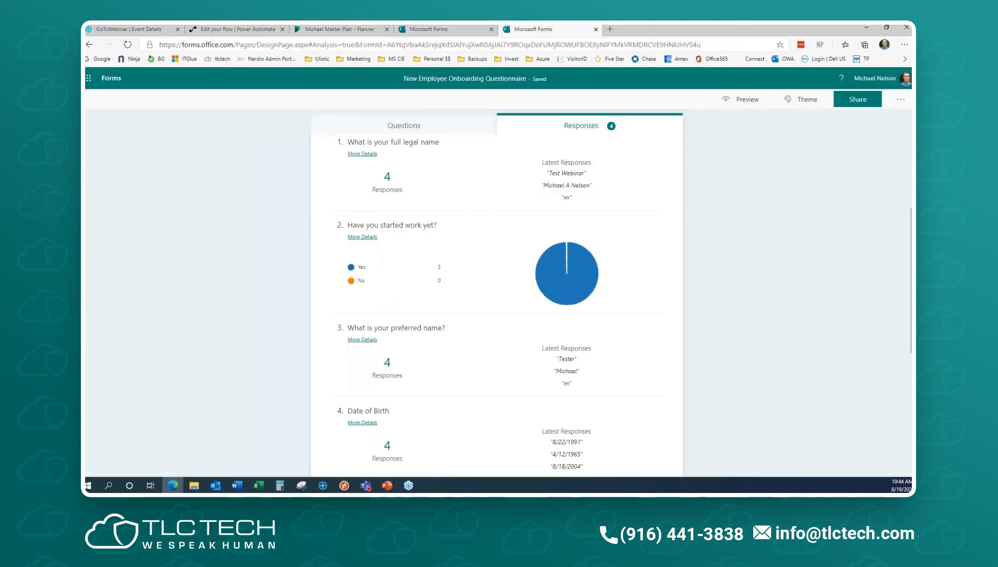
# - Compare the four full-name responses with the Planner tasks, then go to the Office 365 home page
pyautogui.scroll(2, 373, 246)
pyautogui.click(363, 256)
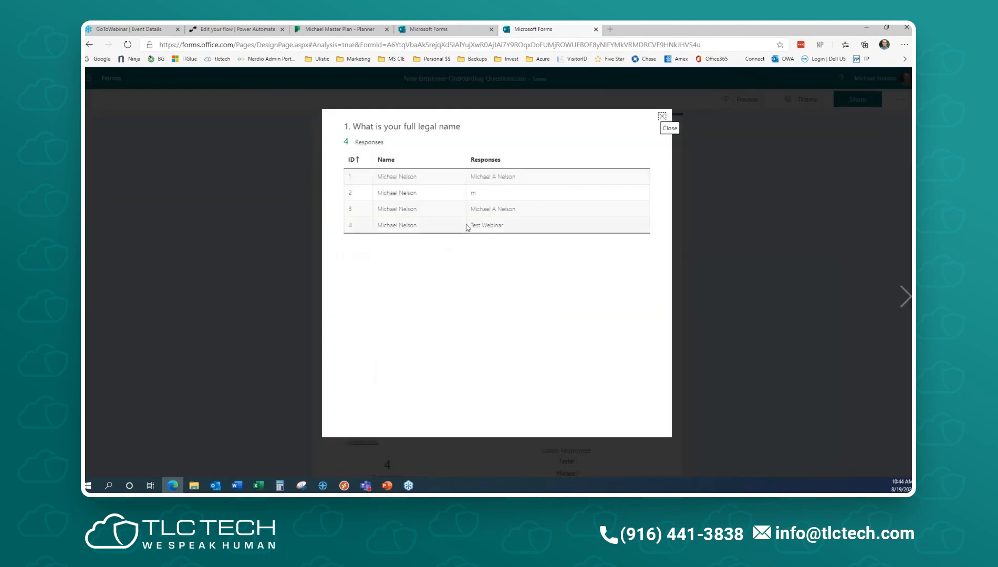
pyautogui.moveTo(508, 230); pyautogui.dragTo(469, 227)
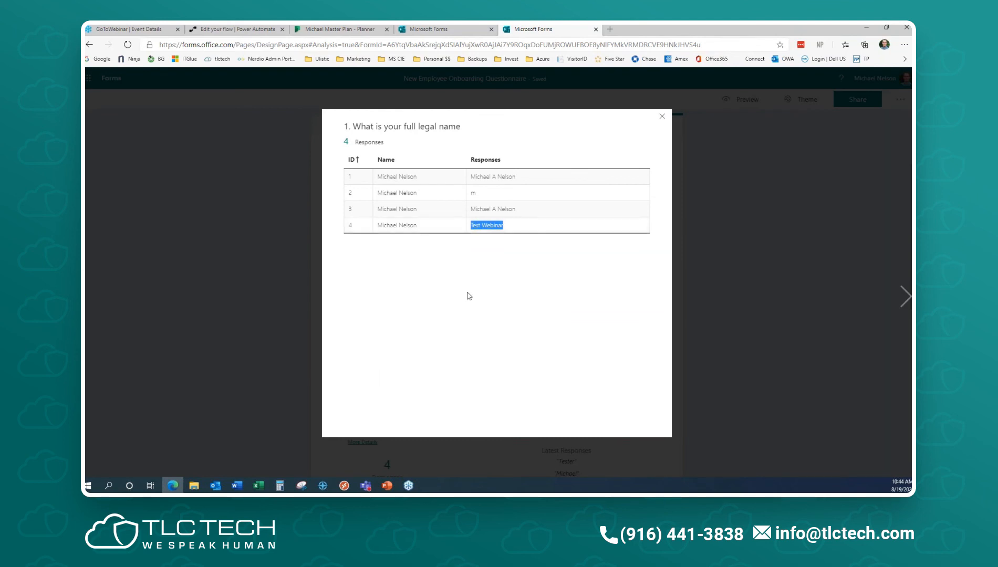
pyautogui.click(341, 31)
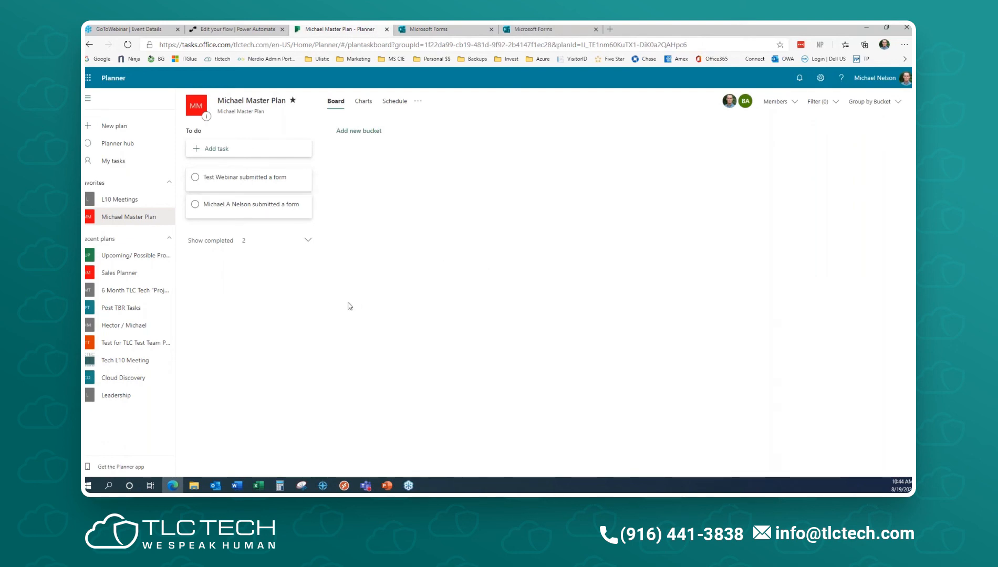
pyautogui.click(528, 29)
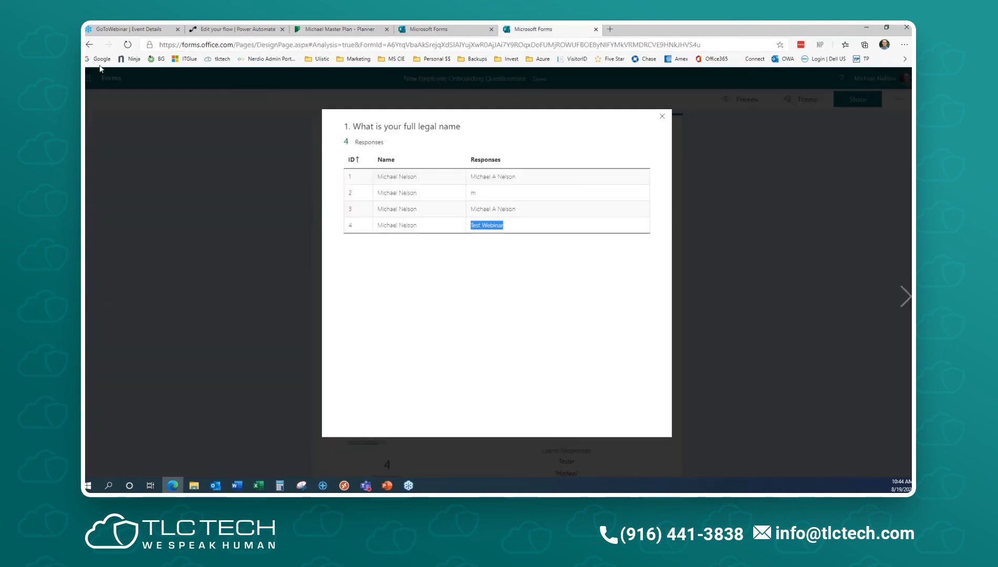
pyautogui.click(662, 117)
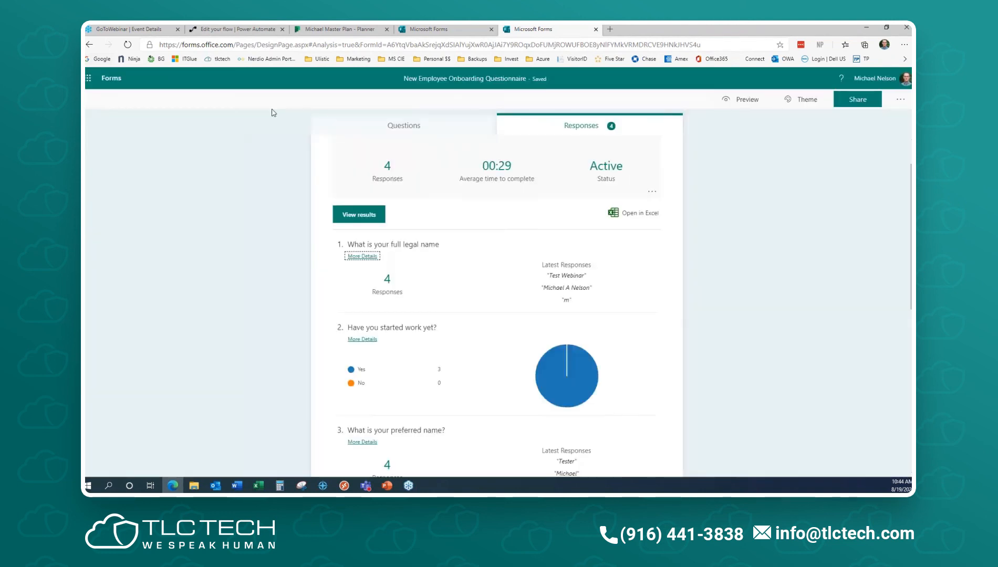
pyautogui.click(95, 80)
pyautogui.click(178, 83)
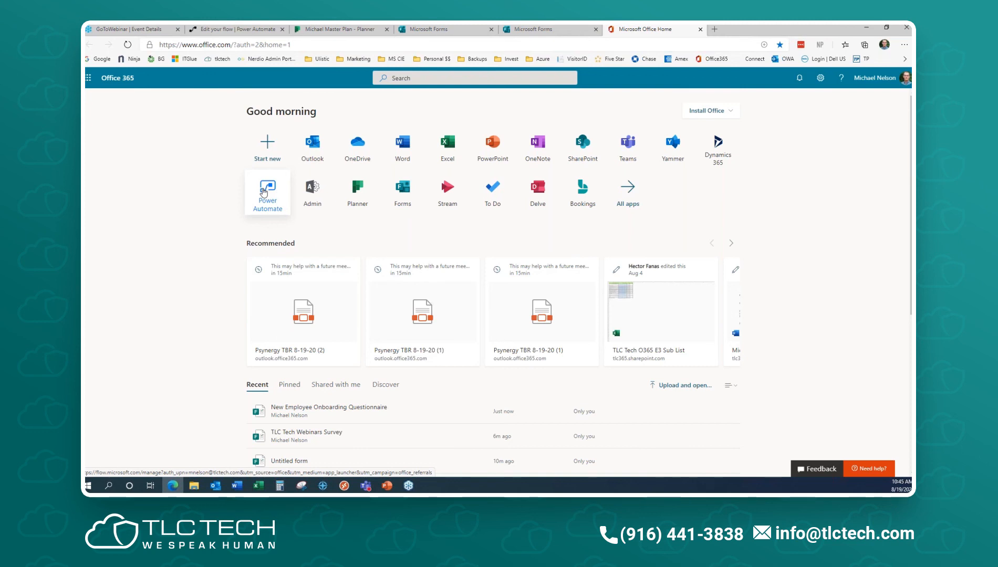
# - Open Power Automate and search the template gallery for 'forms'
pyautogui.click(263, 191)
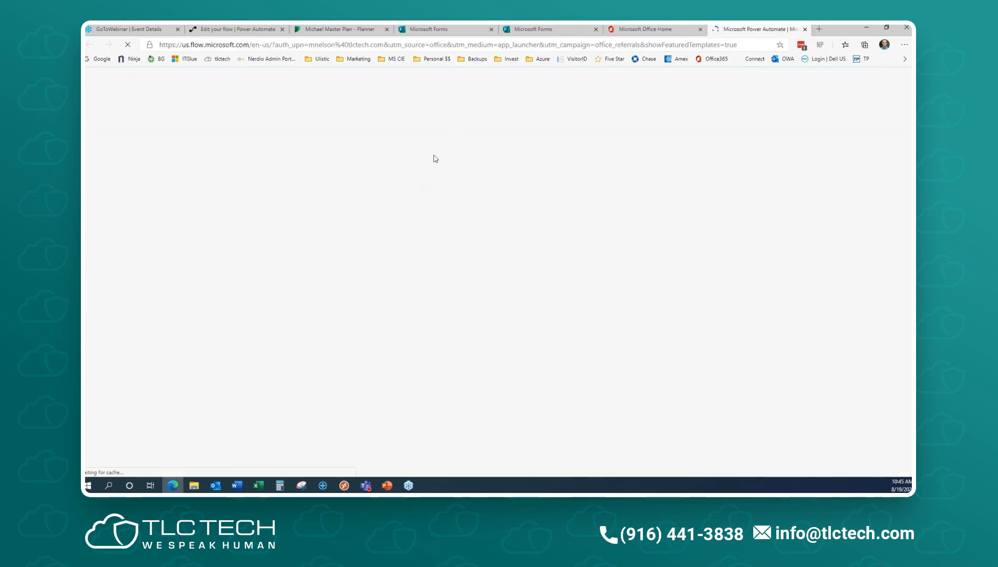
pyautogui.click(367, 184)
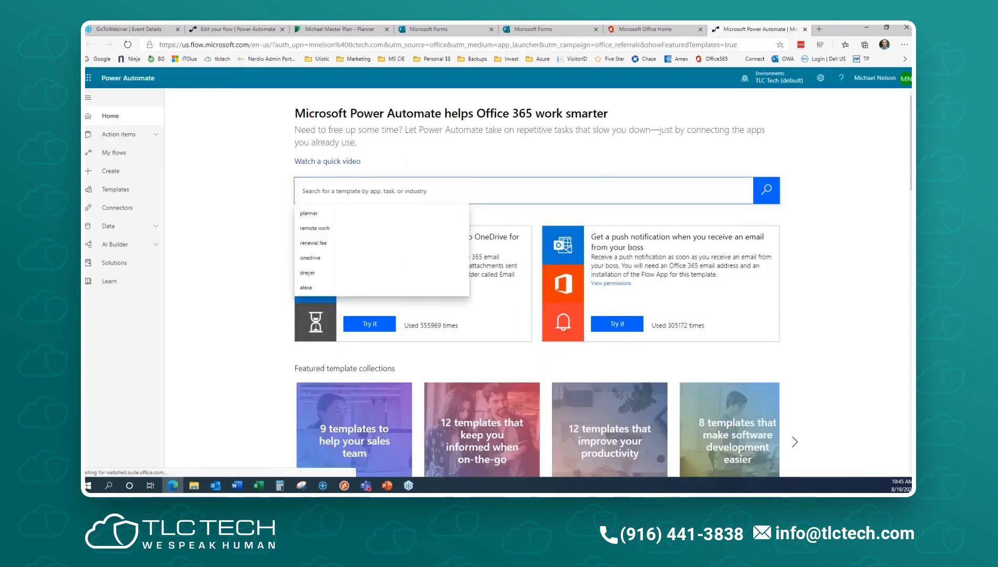
pyautogui.write('form')
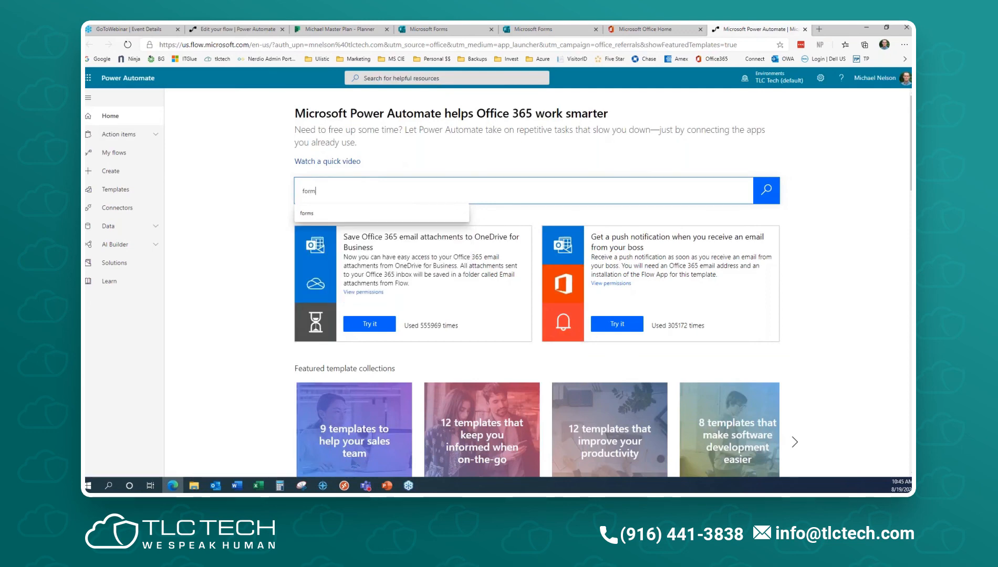
pyautogui.write('s')
pyautogui.press('Return')
# - Correct the search query text so the 'forms' template results show
pyautogui.click(337, 112)
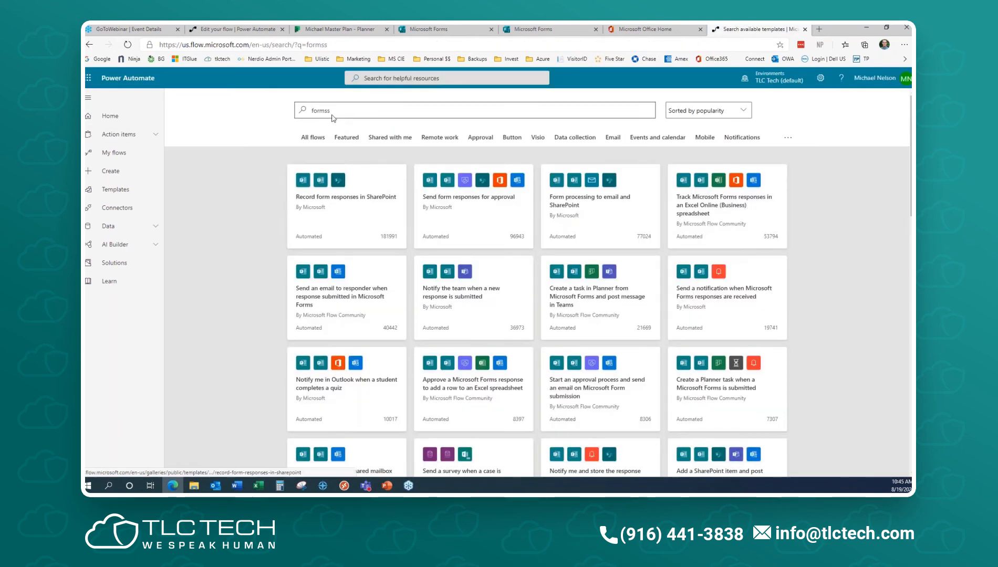
pyautogui.press('BackSpace')
pyautogui.write('\\')
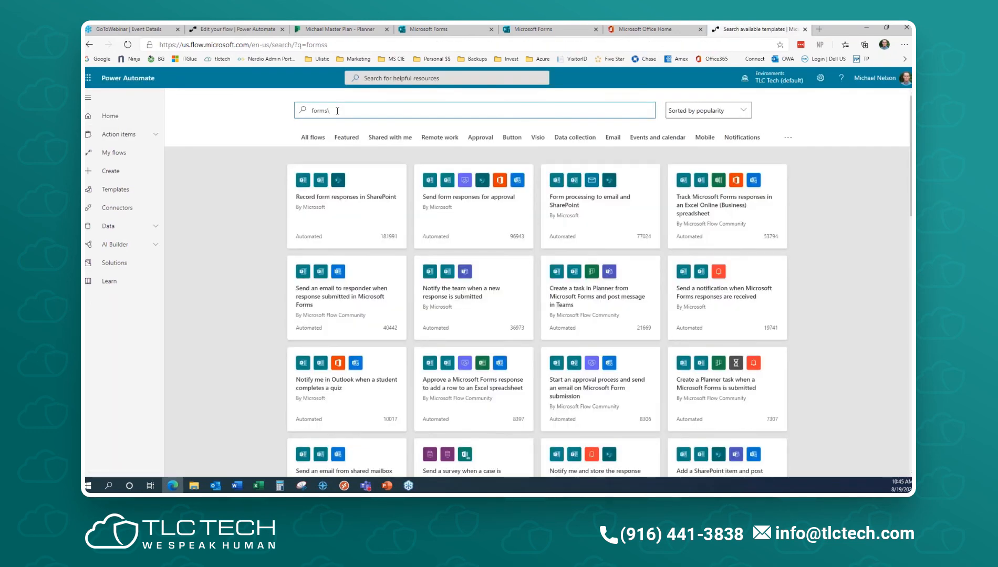
pyautogui.press('BackSpace')
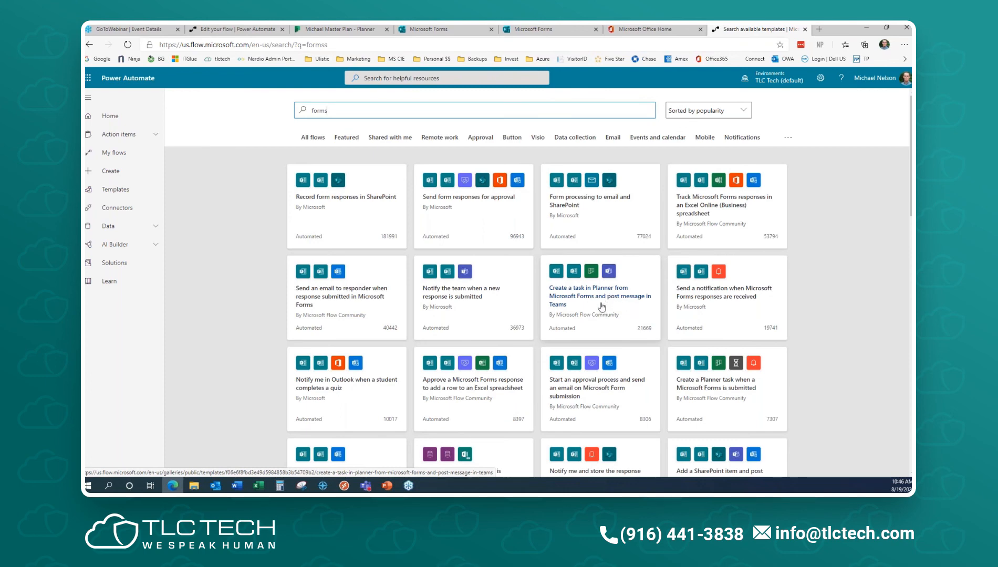
# - Load more Forms templates and open 'Track Microsoft Forms response in Excel and notify through Teams and email'
pyautogui.scroll(-5, 583, 318)
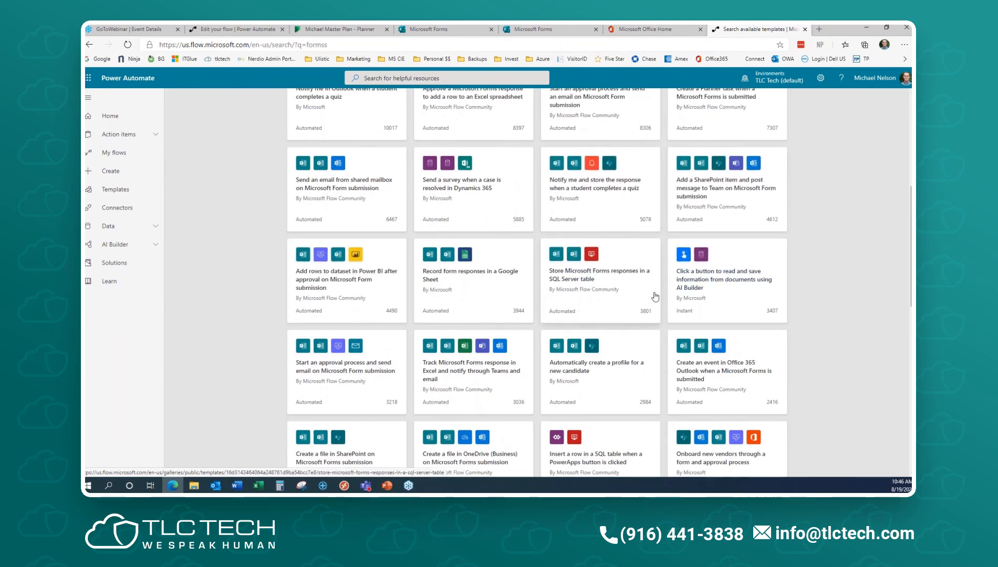
pyautogui.scroll(-1, 578, 397)
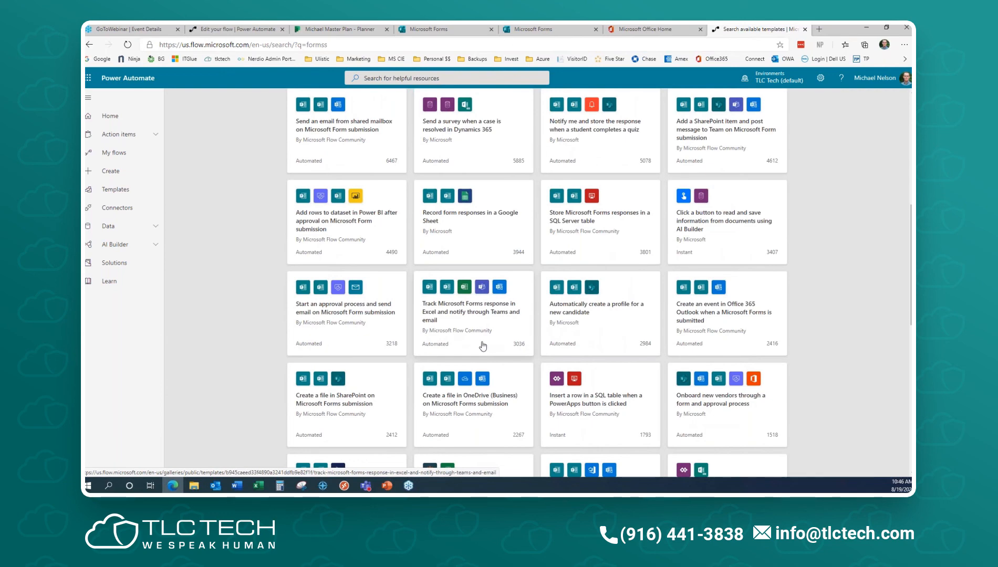
pyautogui.scroll(-10, 462, 334)
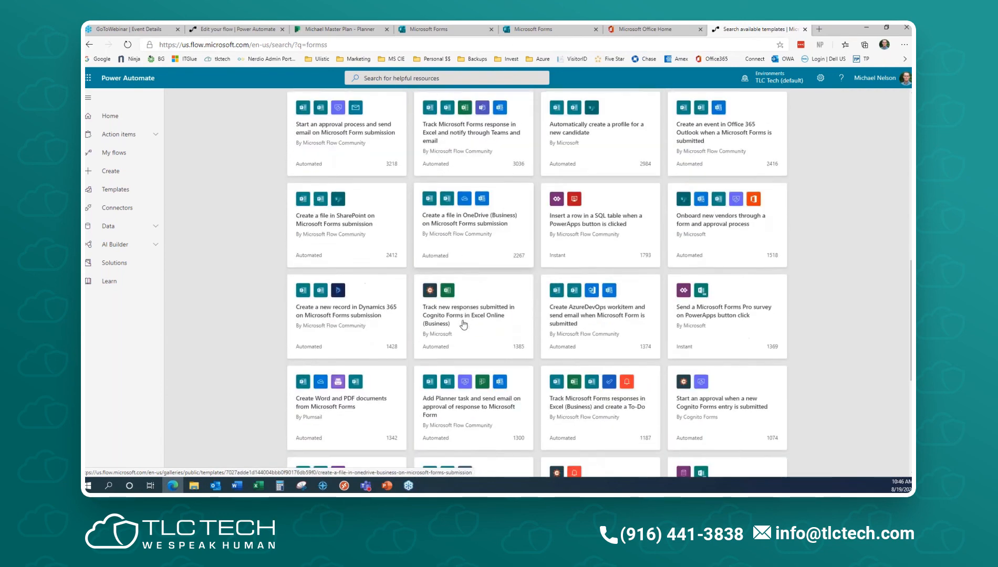
pyautogui.click(536, 455)
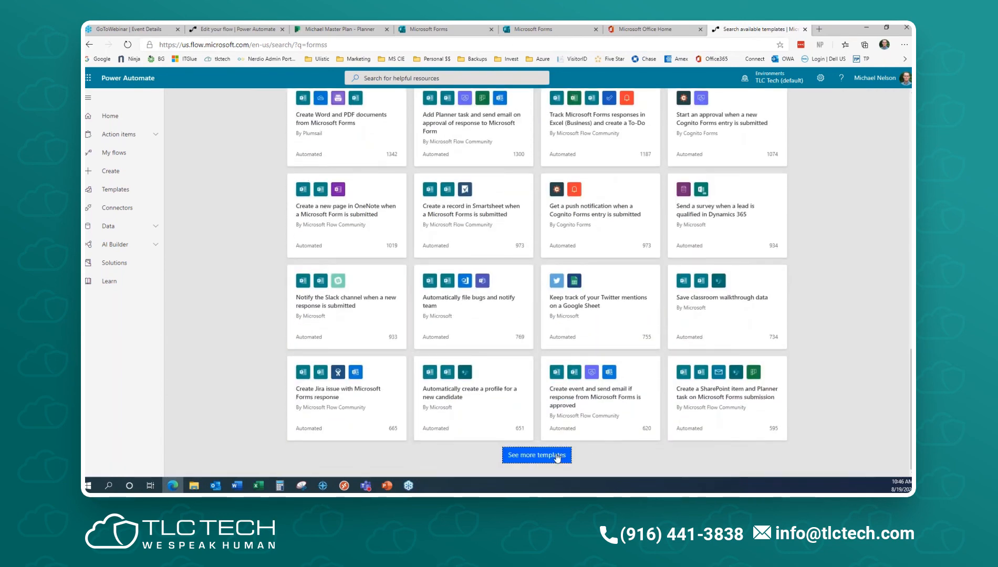
pyautogui.scroll(-6, 577, 386)
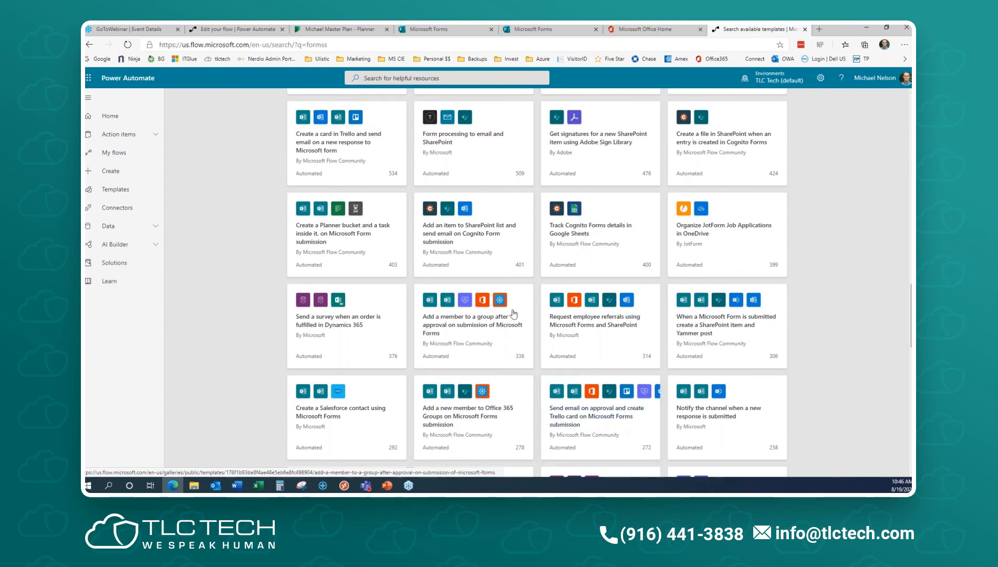
pyautogui.scroll(12, 469, 265)
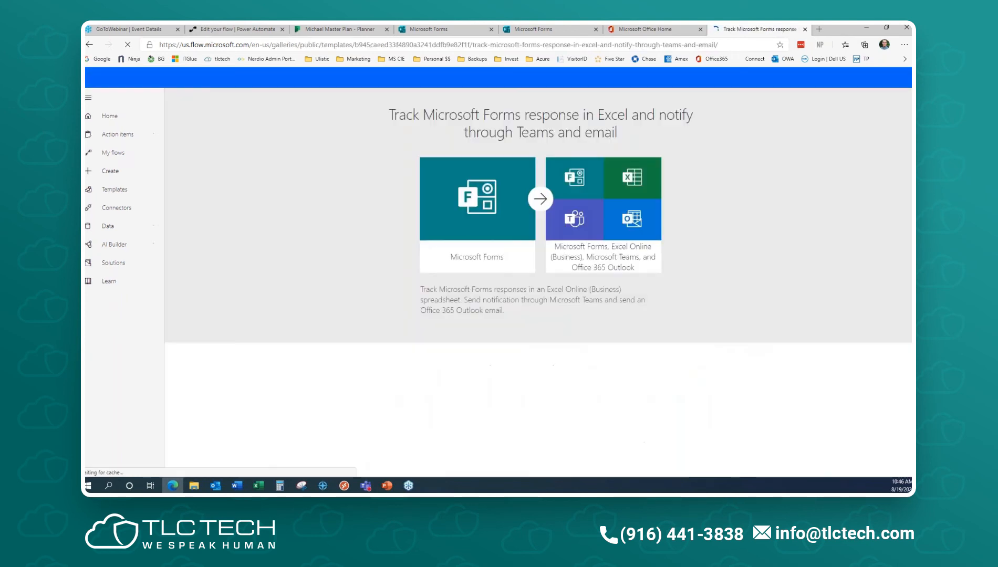
# - Sign in the Excel Online (Business) connection and create the flow from the template
pyautogui.scroll(-2, 786, 297)
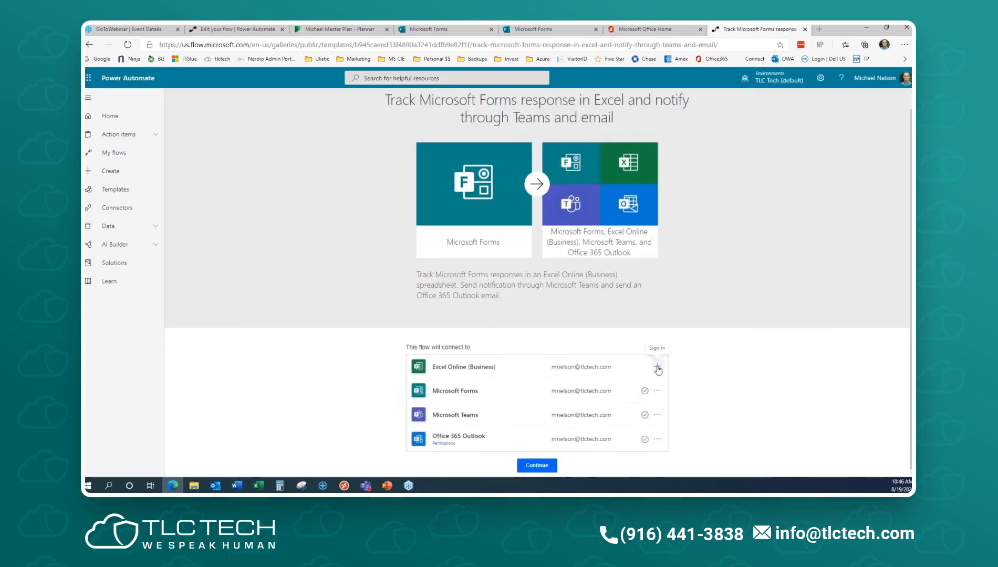
pyautogui.click(657, 366)
pyautogui.click(531, 466)
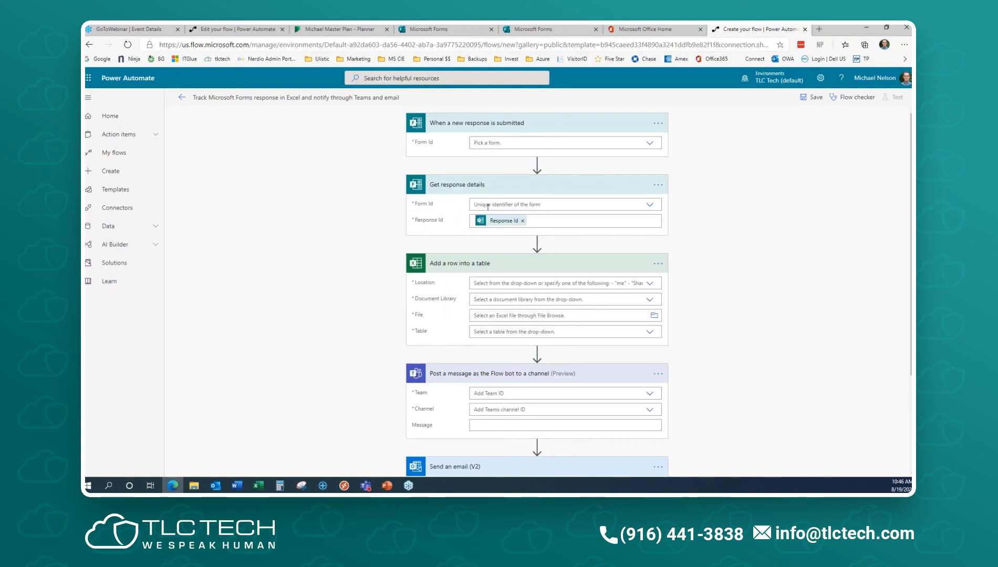
# - Set the trigger form to New Employee Onboarding Questionnaire, review the steps, then discard the unsaved flow
pyautogui.click(660, 145)
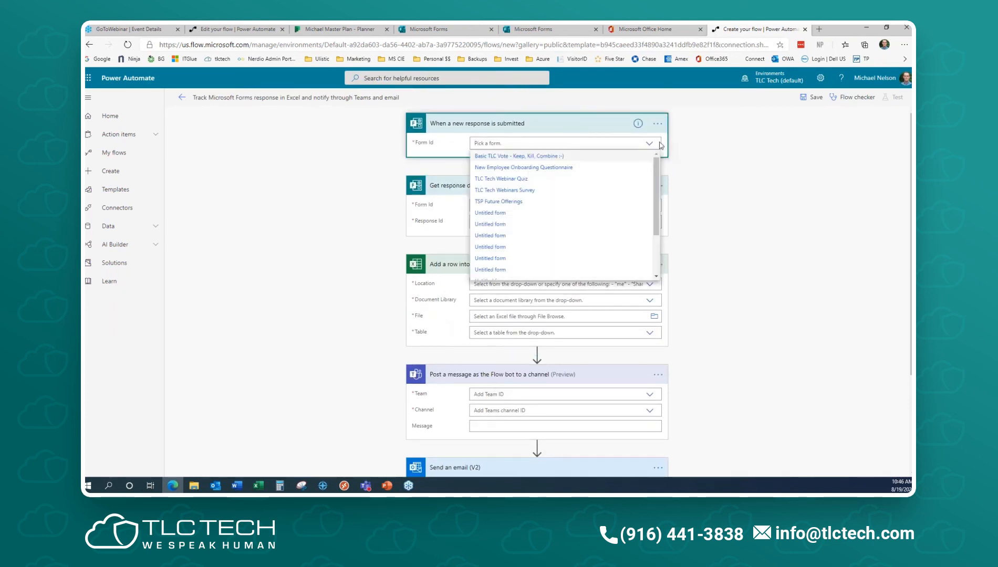
pyautogui.click(561, 169)
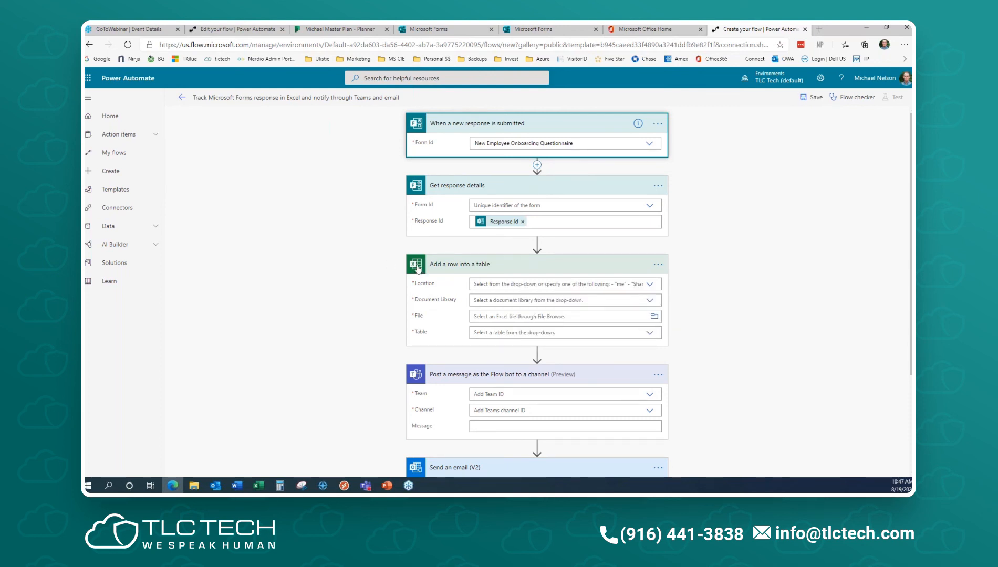
pyautogui.click(651, 284)
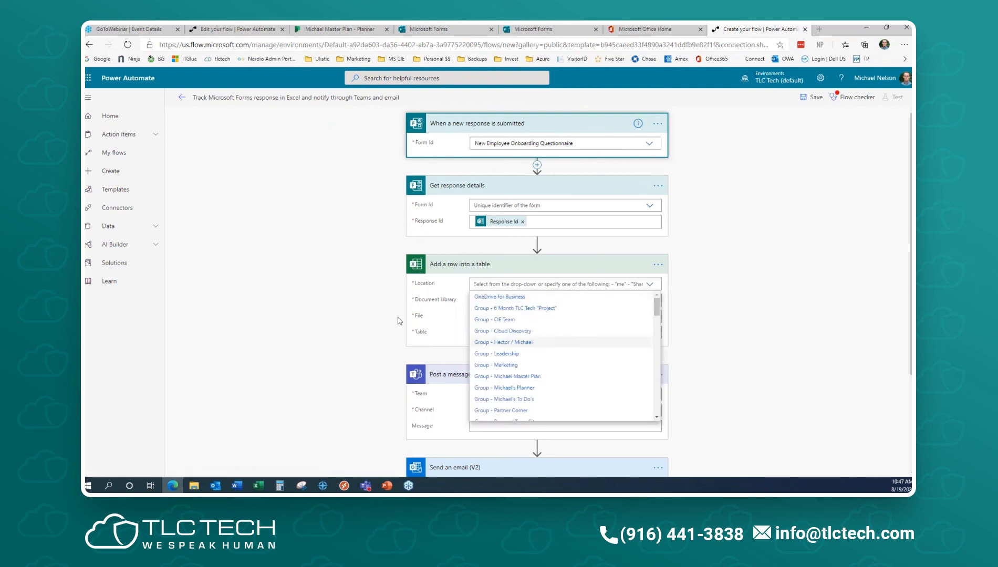
pyautogui.click(700, 309)
pyautogui.scroll(-3, 733, 318)
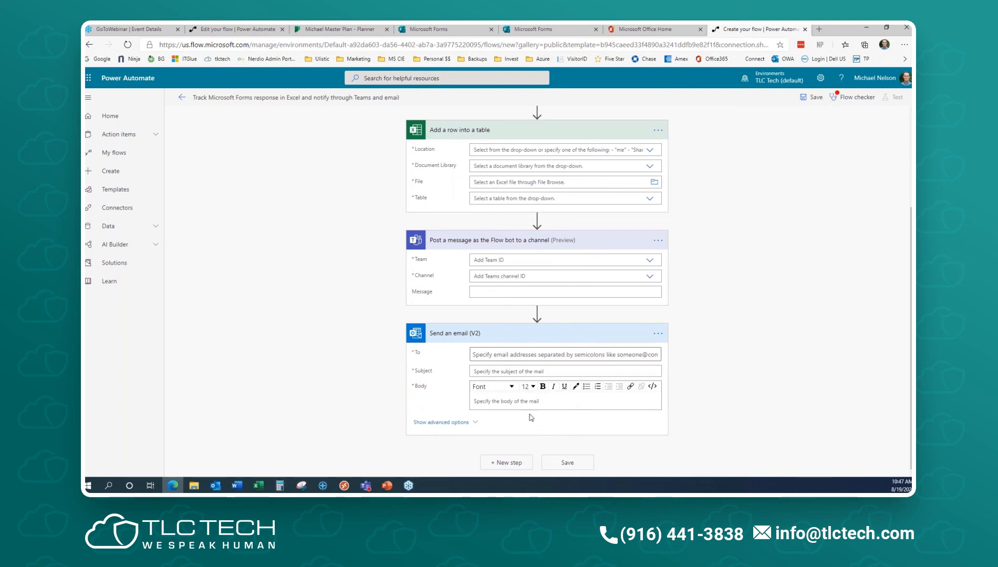
pyautogui.click(471, 422)
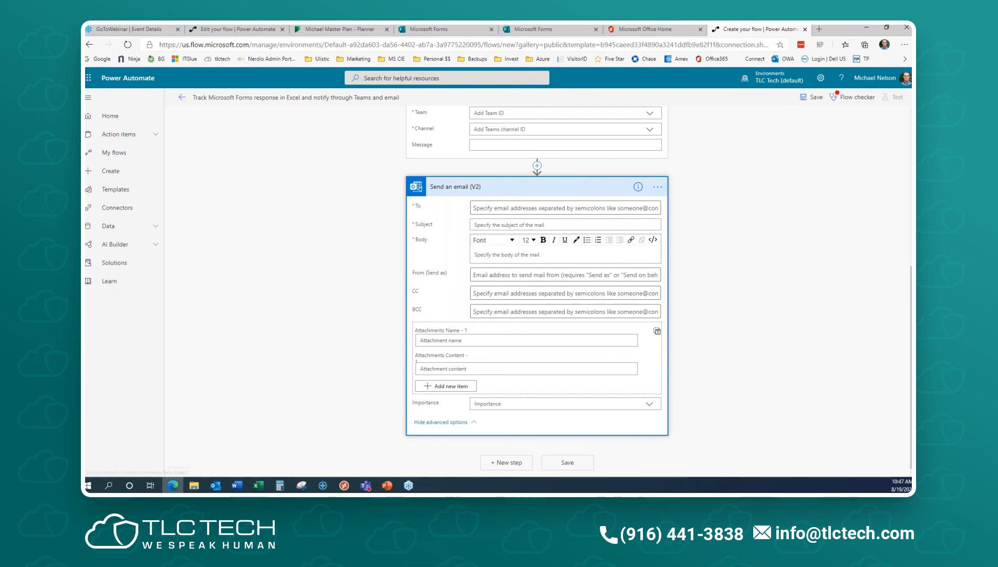
pyautogui.click(805, 29)
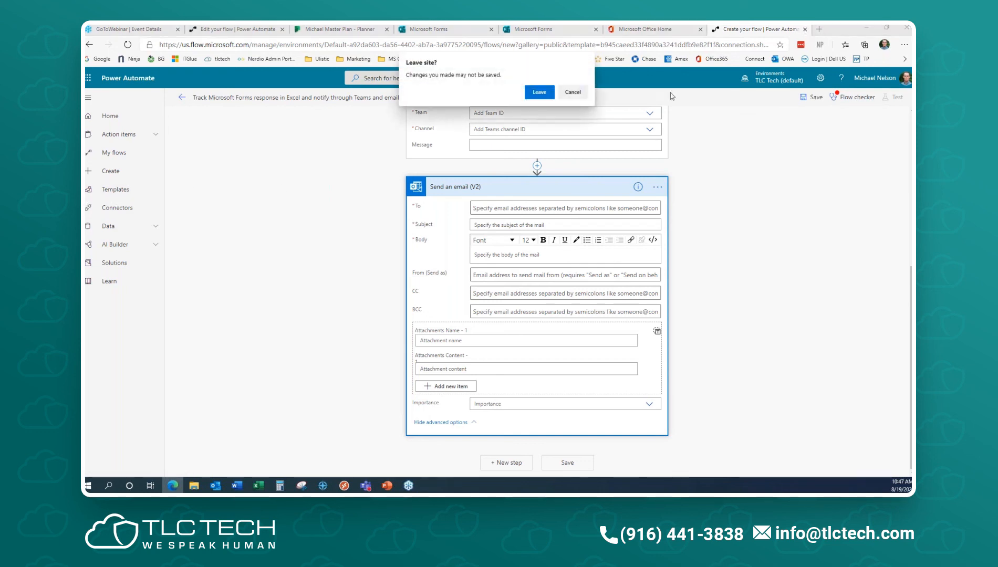
pyautogui.click(531, 93)
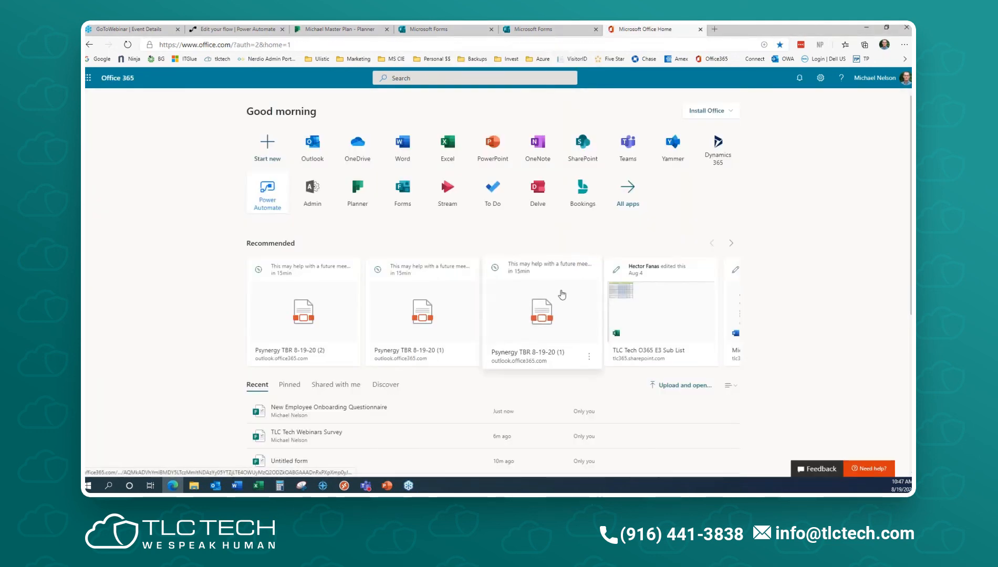
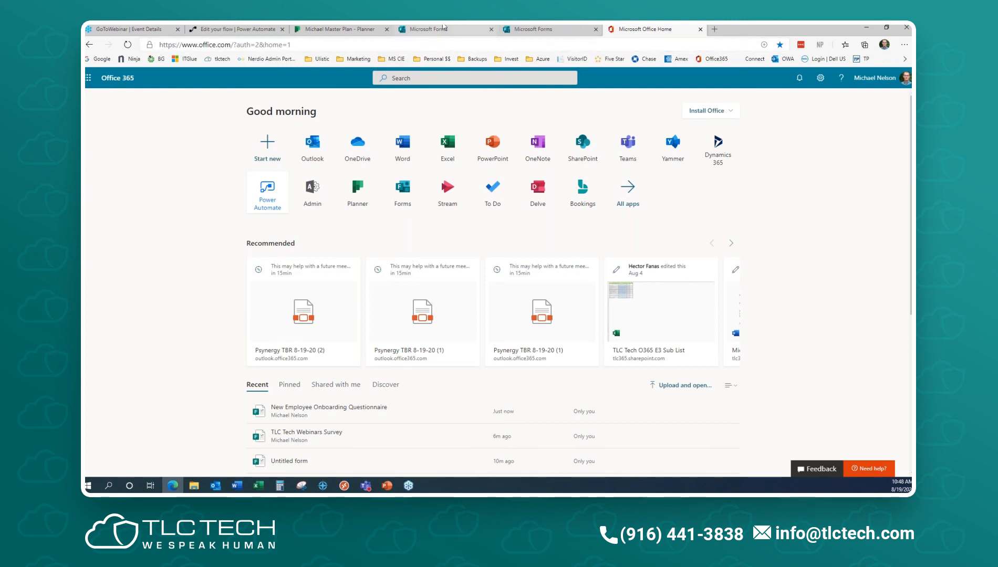
# - Go from the thanks page through My forms, Shared with me and Group forms to open KPI Poll
pyautogui.click(429, 29)
pyautogui.click(329, 78)
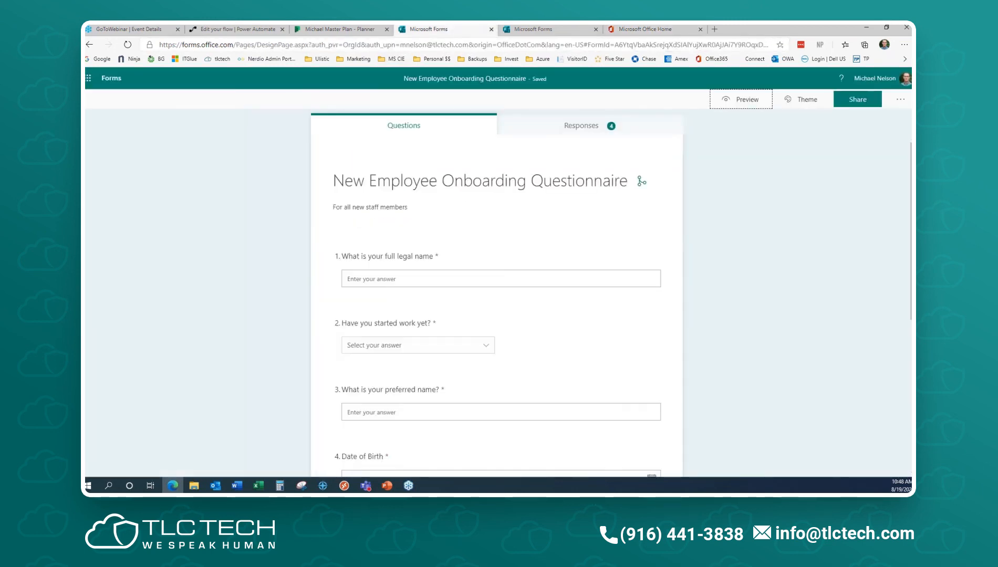
pyautogui.click(114, 73)
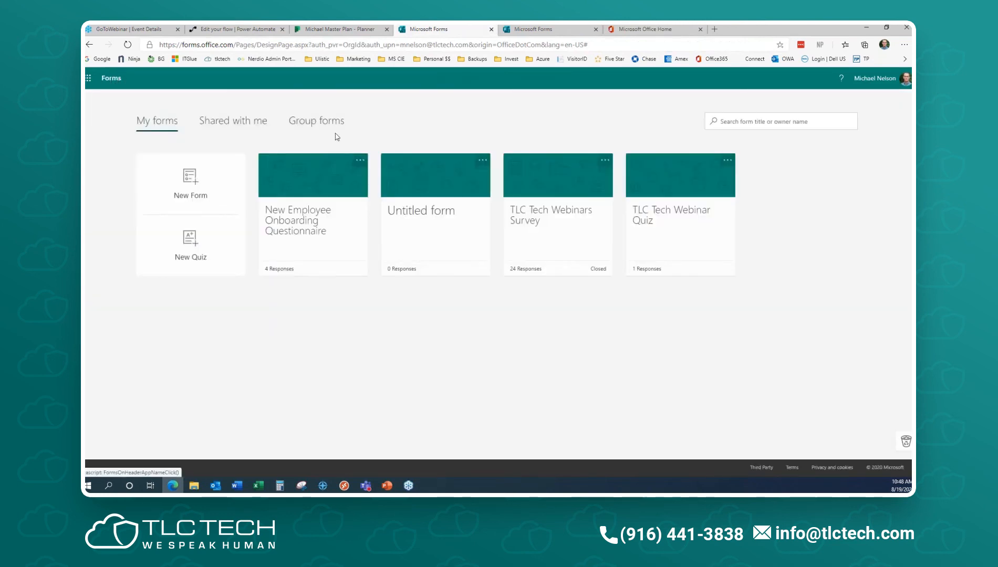
pyautogui.click(242, 122)
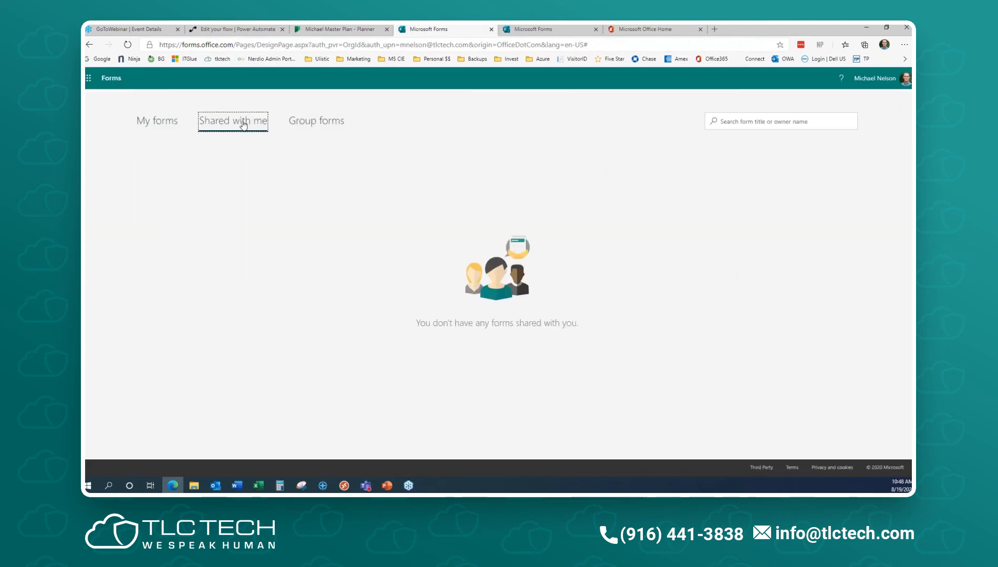
pyautogui.click(326, 126)
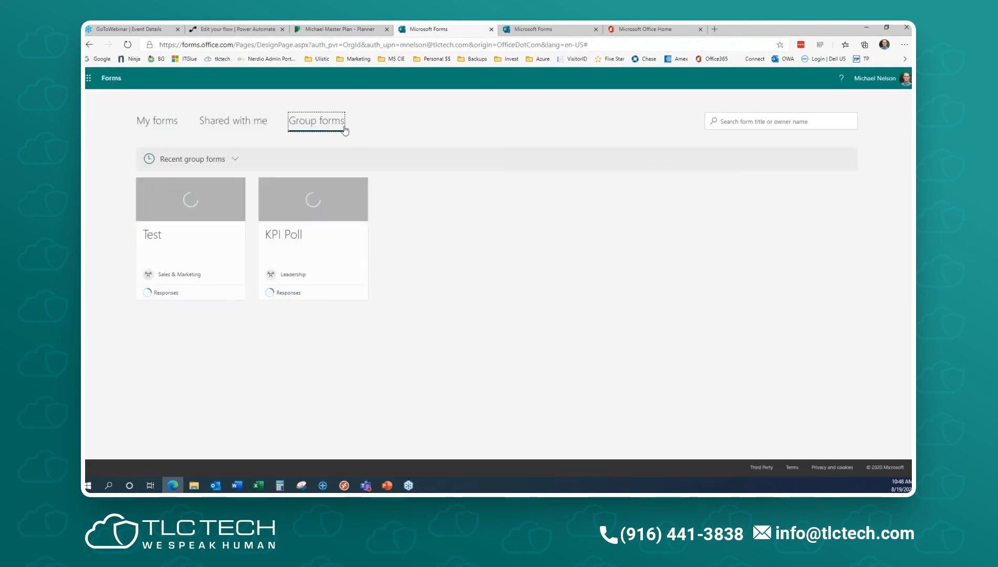
pyautogui.click(293, 248)
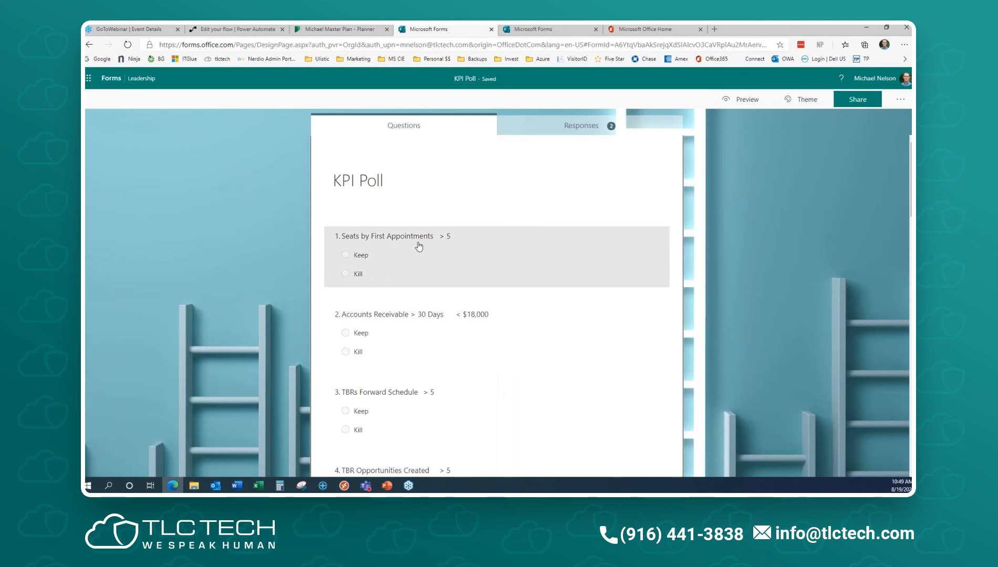
# - Scroll through the KPI Poll questions, then go back to the Leadership group's forms
pyautogui.scroll(-15, 418, 246)
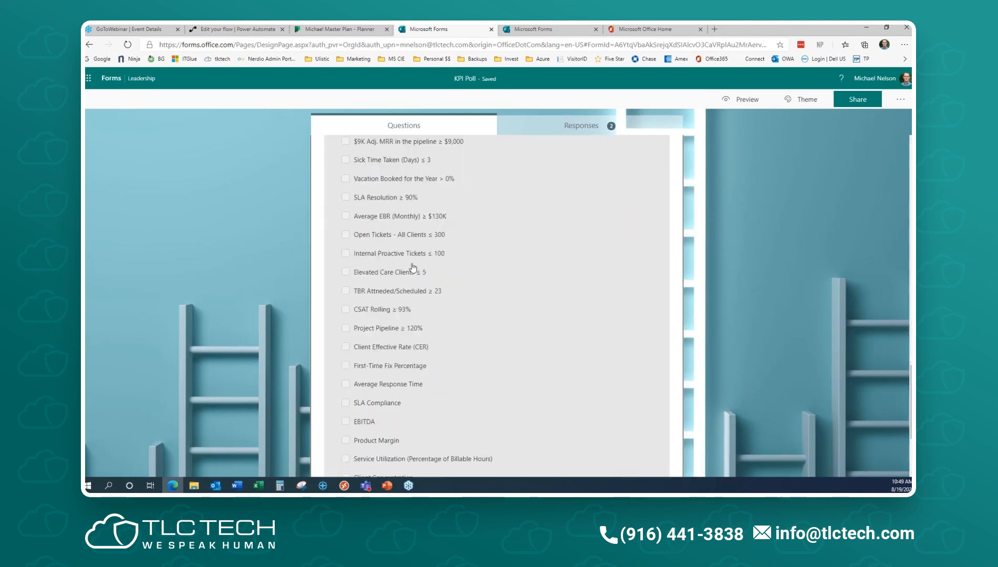
pyautogui.scroll(10, 417, 357)
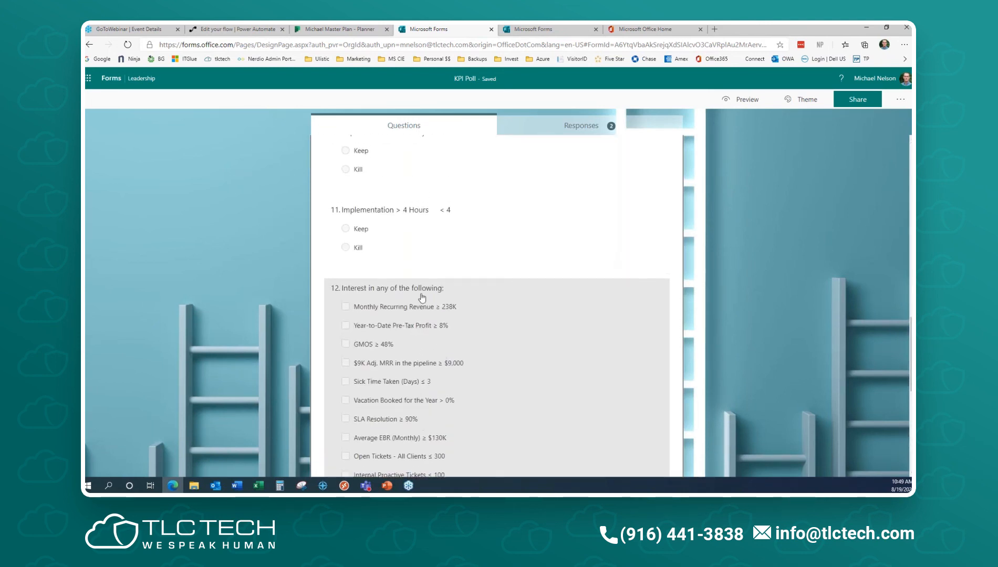
pyautogui.scroll(5, 425, 273)
pyautogui.scroll(-12, 430, 260)
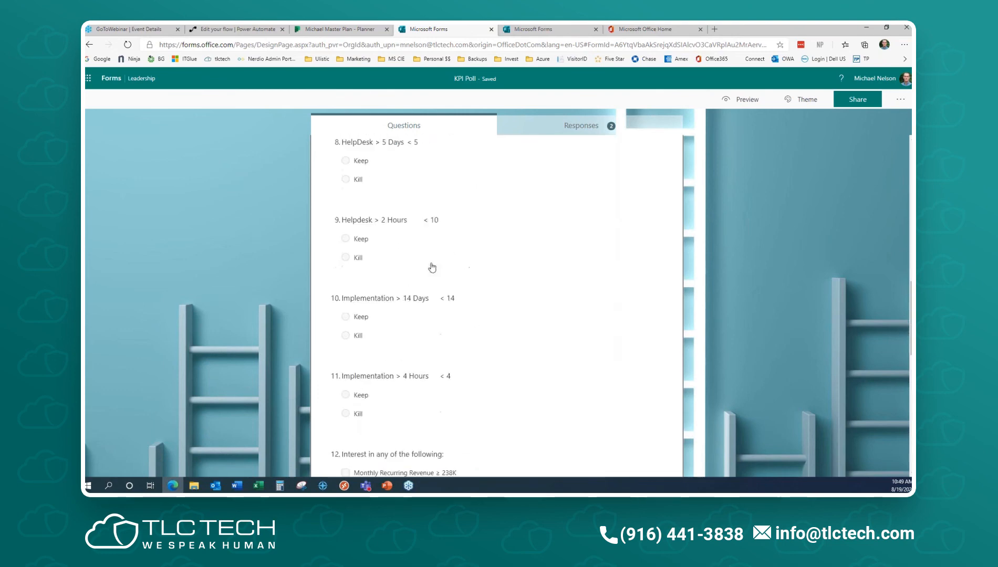
pyautogui.scroll(-3, 431, 267)
pyautogui.scroll(4, 423, 252)
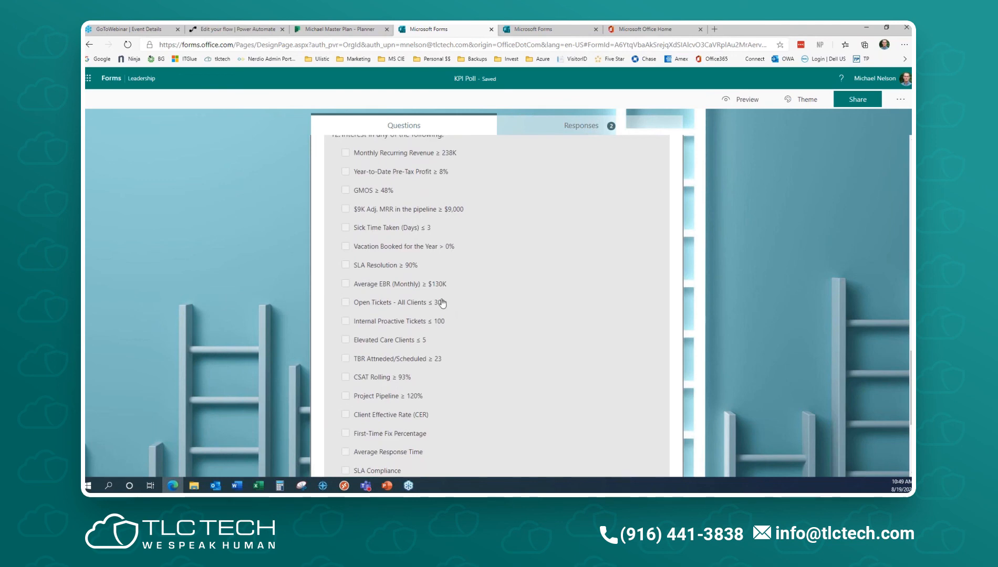
pyautogui.scroll(5, 443, 303)
pyautogui.click(111, 78)
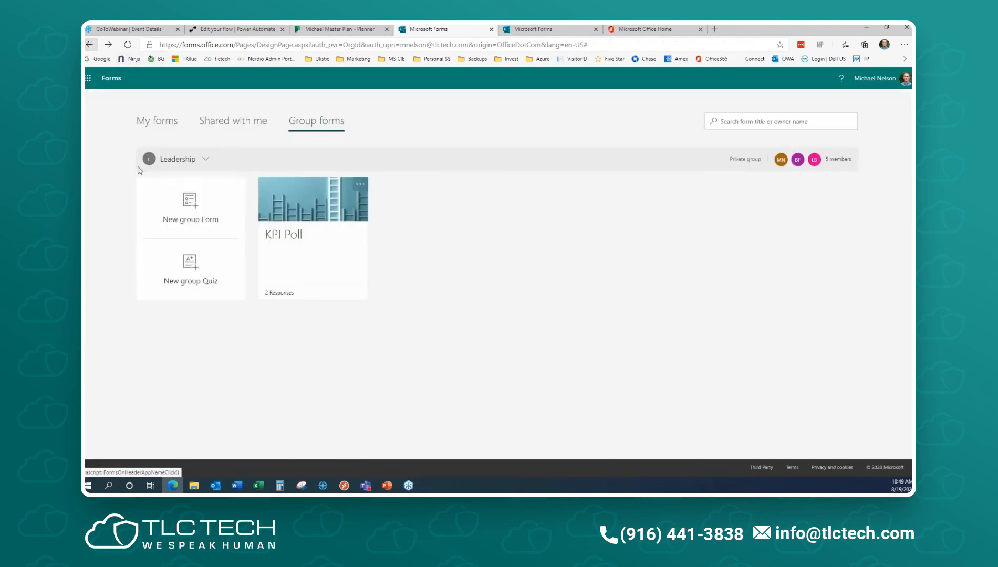
# - In the maximized Webinar Series channel, remove the Fill | New Employee Onboarding Questionnaire tab
pyautogui.moveTo(86, 96); pyautogui.dragTo(240, 56)
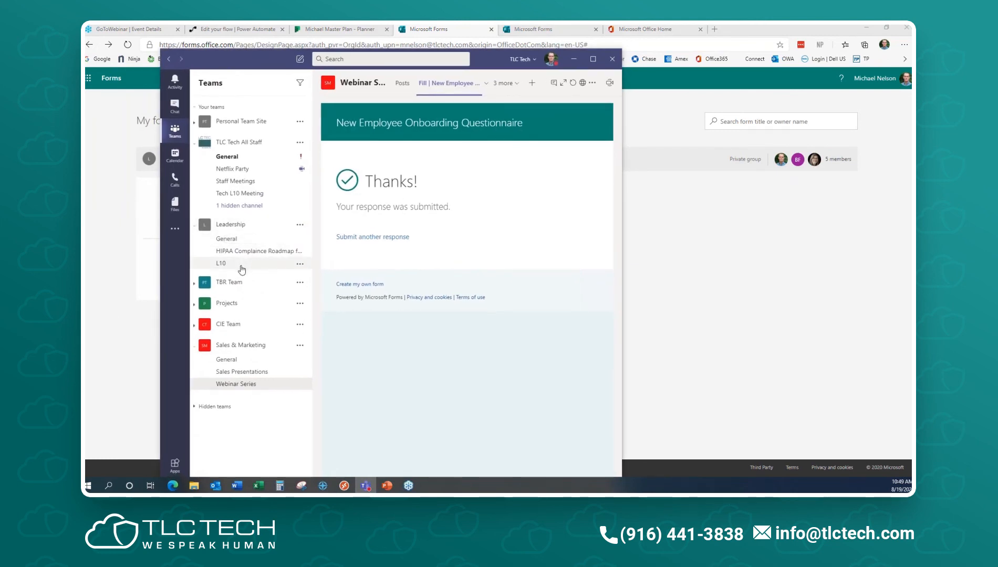
pyautogui.click(257, 388)
pyautogui.doubleClick(499, 62)
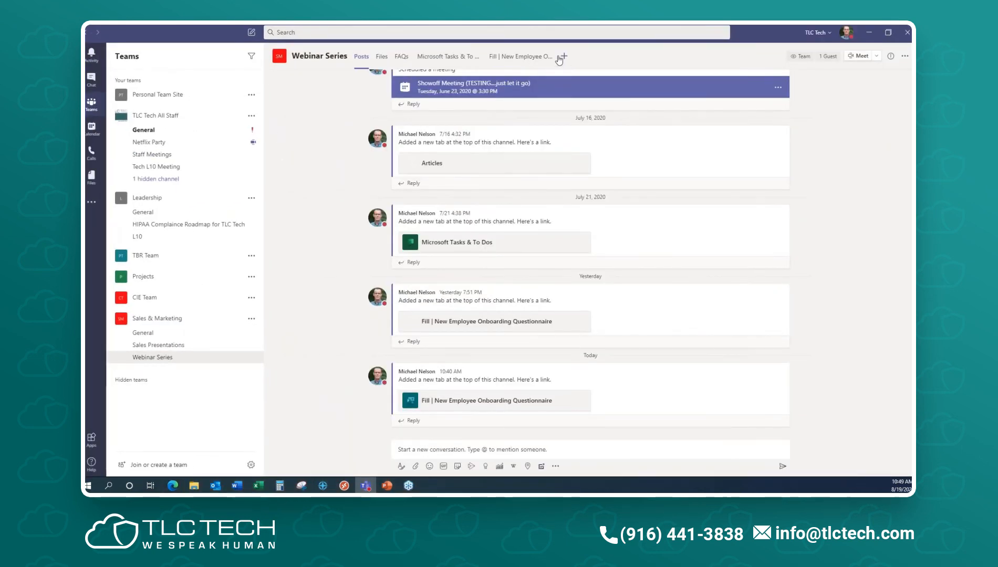
pyautogui.click(551, 58)
pyautogui.click(557, 58)
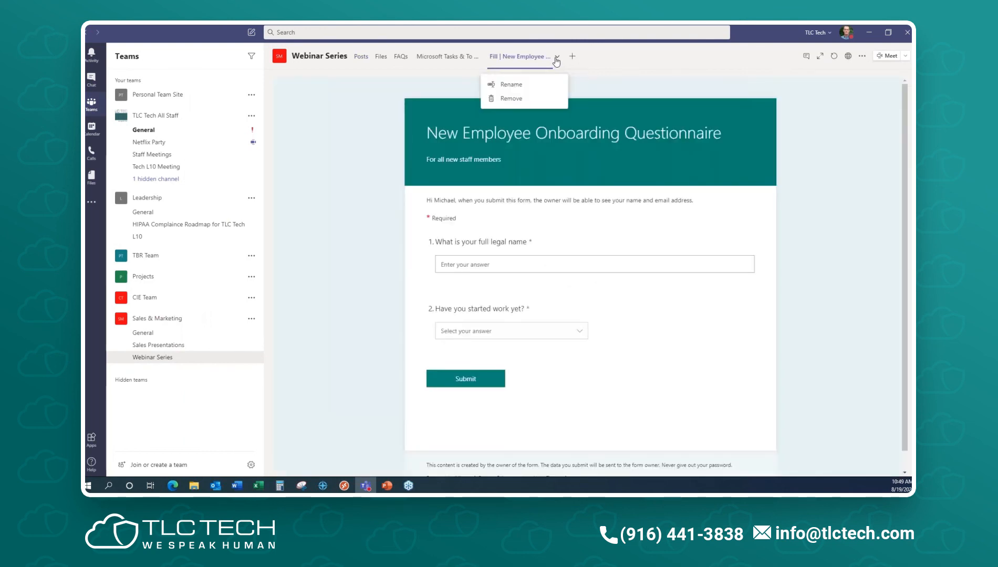
pyautogui.click(520, 99)
pyautogui.click(591, 268)
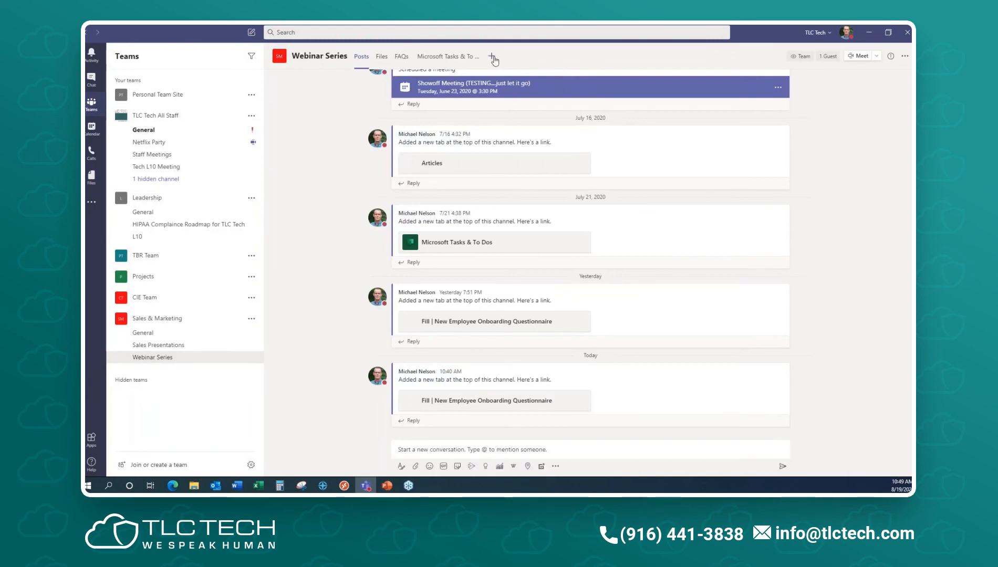
# - Browse existing forms for a new Forms tab, then cancel and move Teams off screen
pyautogui.click(492, 58)
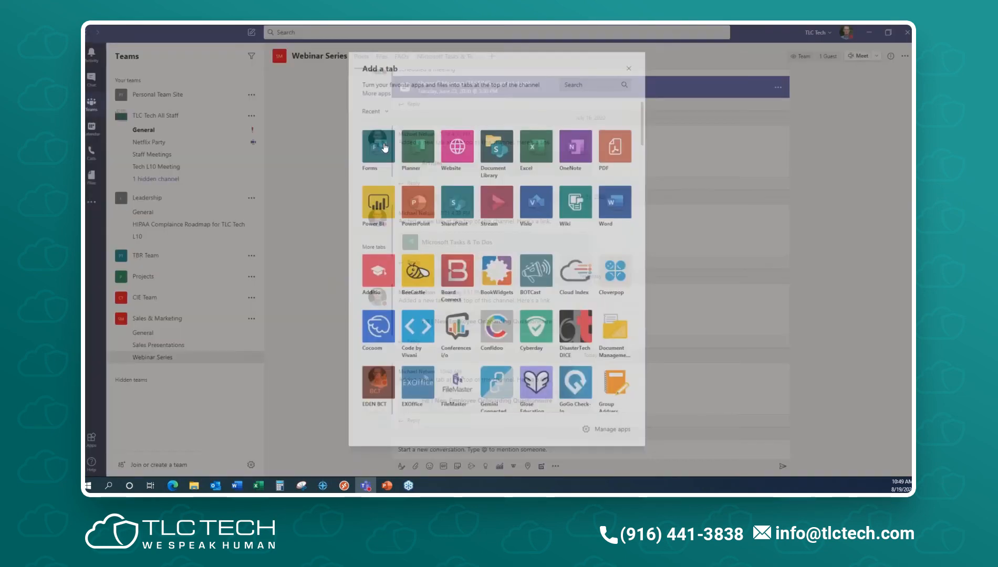
pyautogui.click(378, 147)
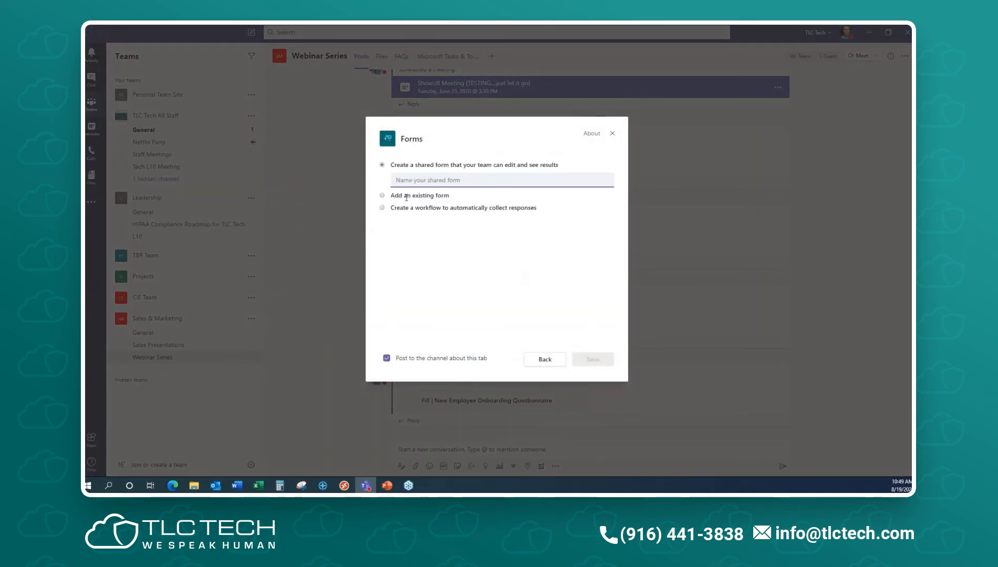
pyautogui.click(382, 196)
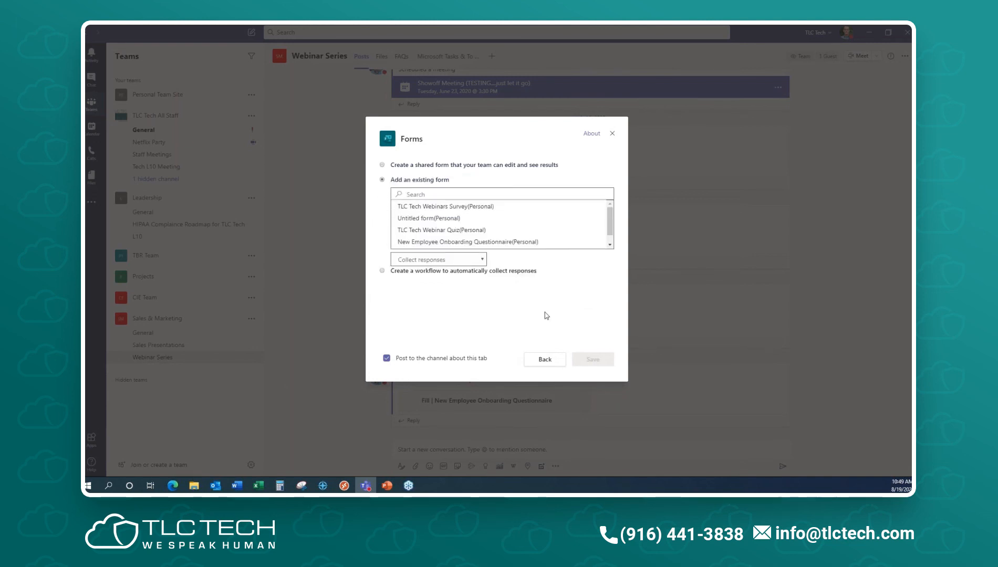
pyautogui.scroll(1, 510, 234)
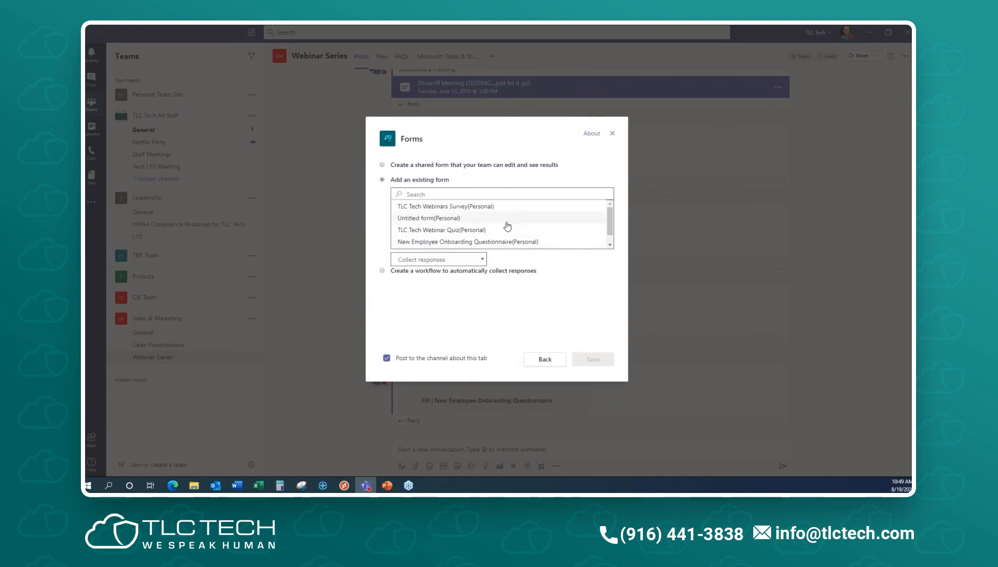
pyautogui.scroll(-1, 510, 223)
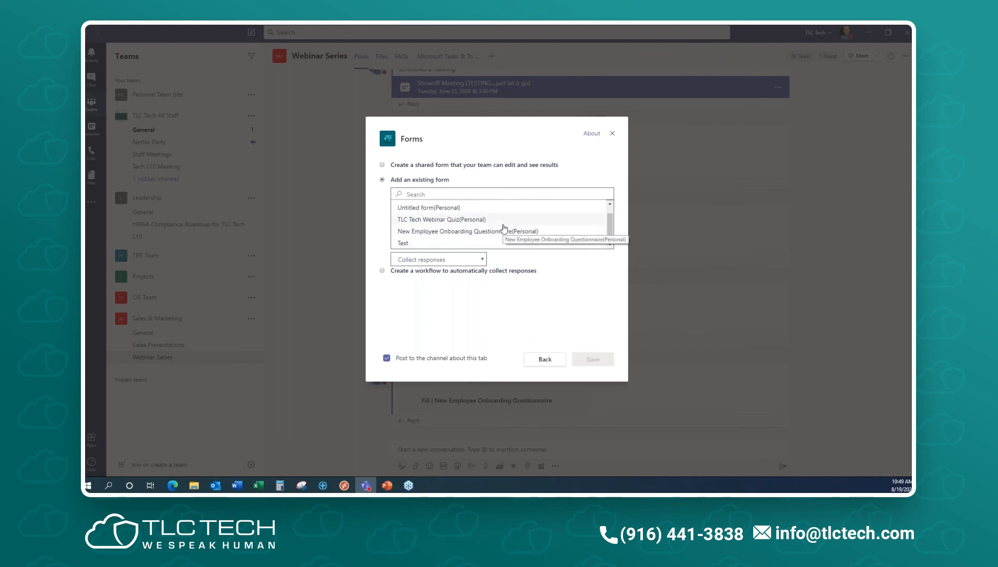
pyautogui.scroll(1, 502, 229)
pyautogui.scroll(1, 502, 230)
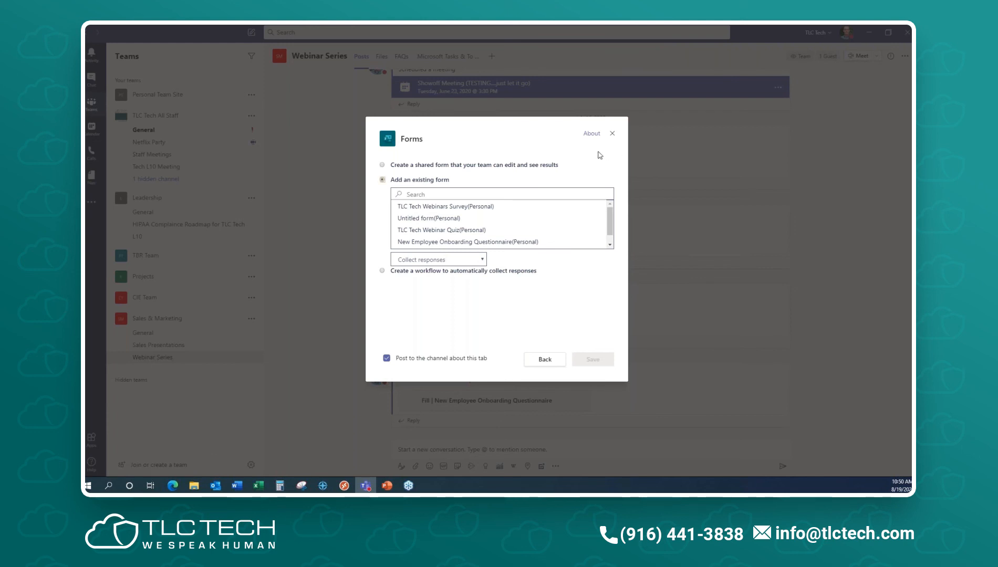
pyautogui.click(612, 134)
pyautogui.moveTo(739, 41); pyautogui.dragTo(997, 71)
# - Move the Untitled form from My forms to the recycle bin
pyautogui.click(169, 125)
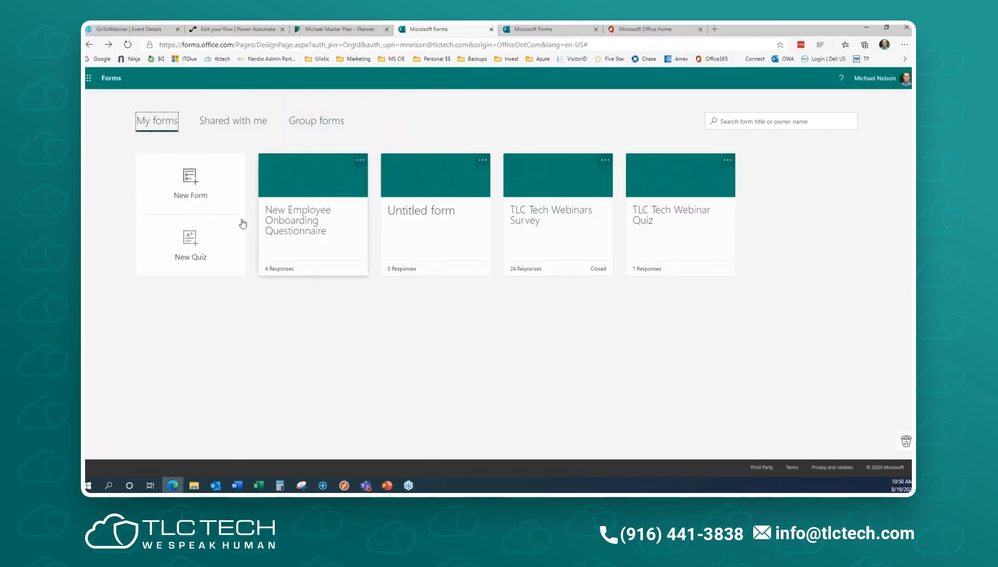
pyautogui.click(416, 237)
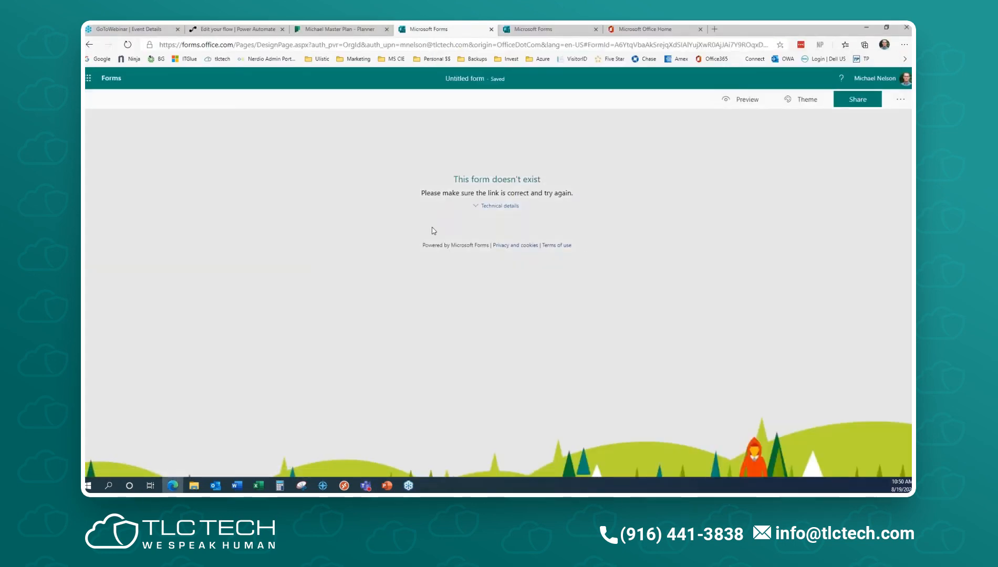
pyautogui.click(89, 44)
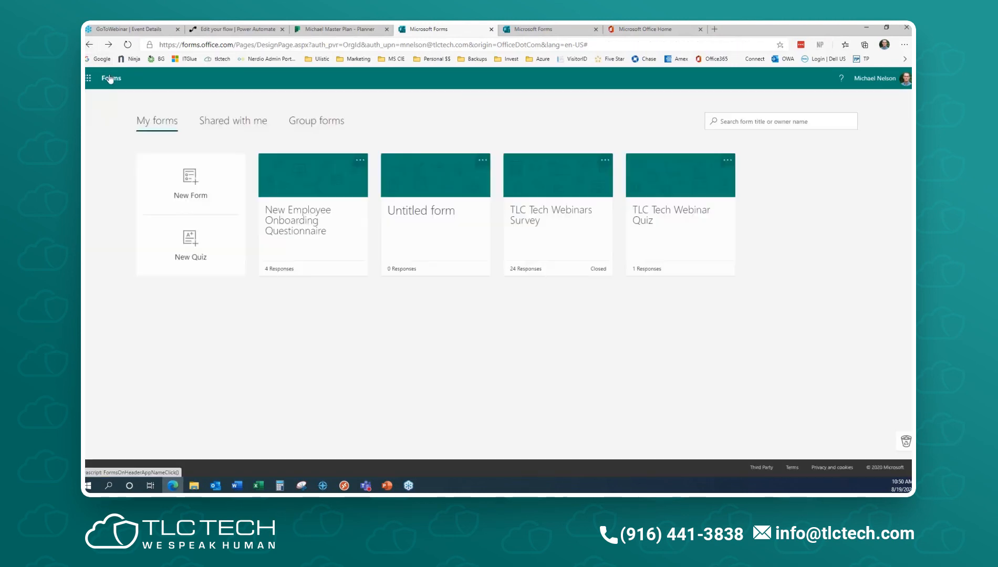
pyautogui.click(482, 161)
pyautogui.click(467, 200)
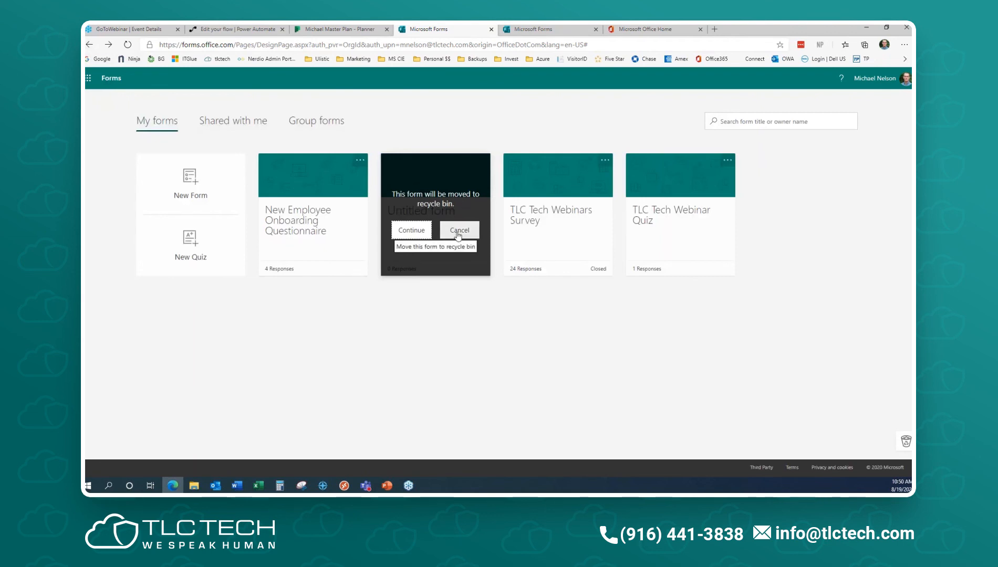
pyautogui.click(412, 231)
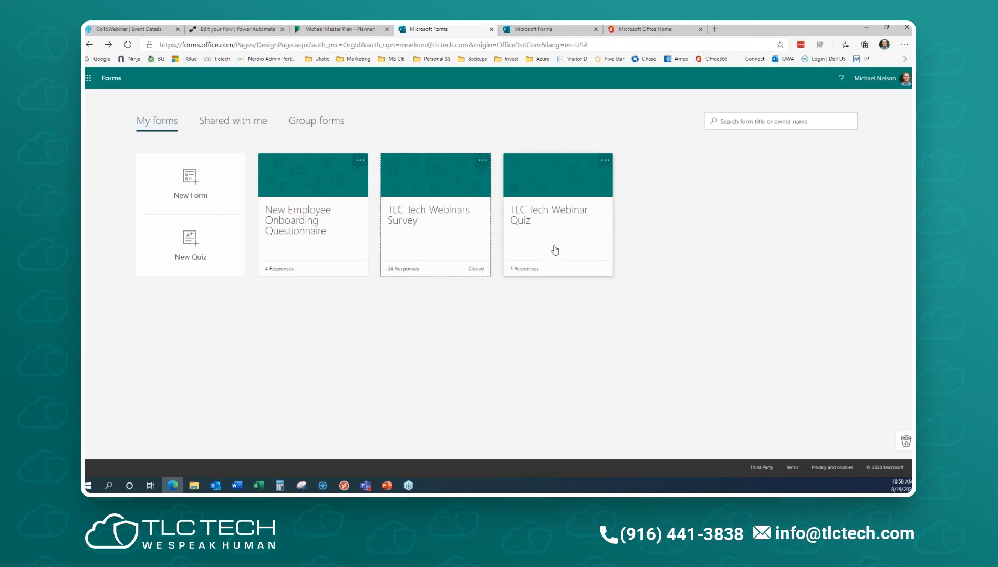
# - Preview the TLC Tech Webinars Survey with five-star answers to questions 1 and 2, then return to My forms
pyautogui.click(411, 230)
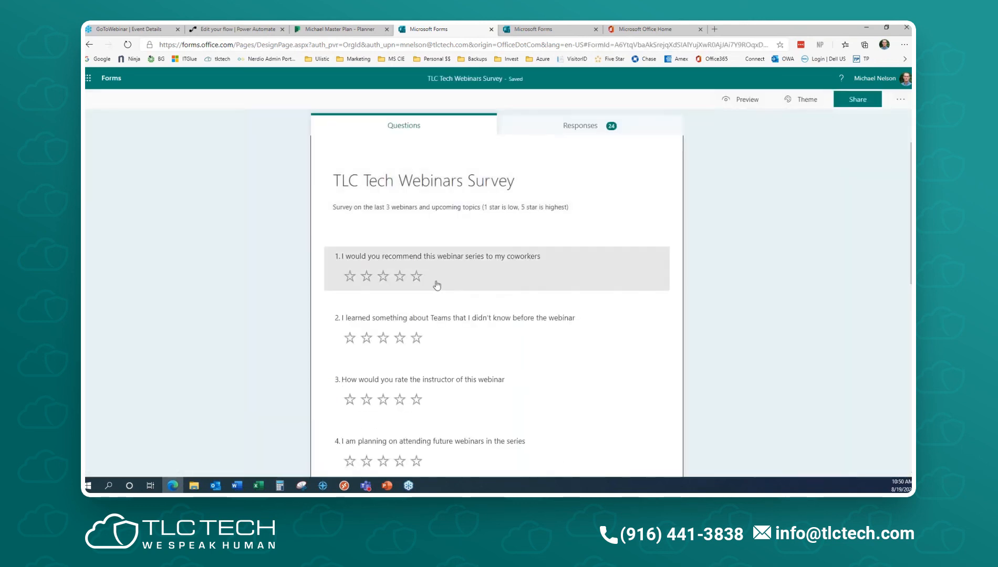
pyautogui.click(733, 100)
pyautogui.click(416, 242)
pyautogui.click(417, 303)
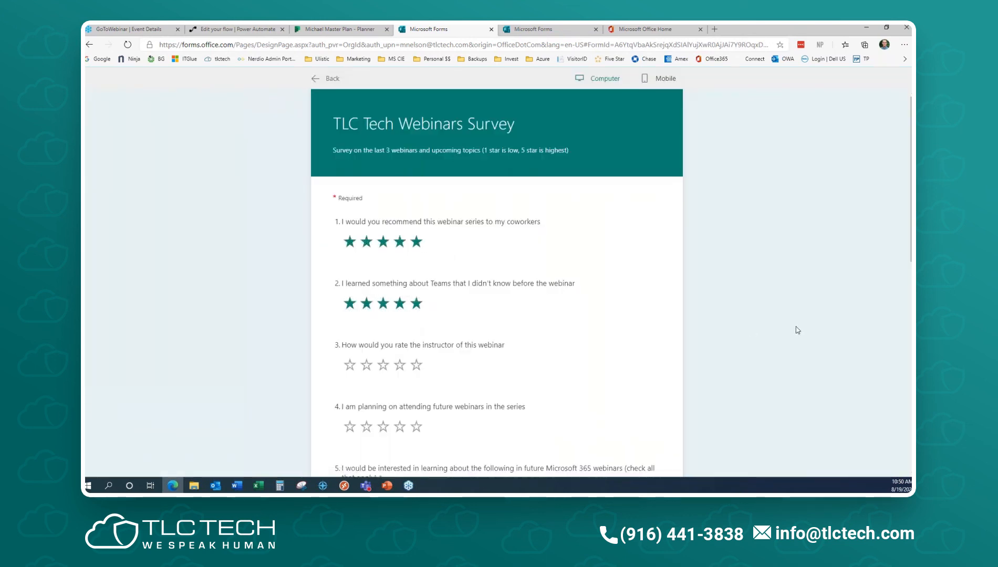
pyautogui.click(339, 81)
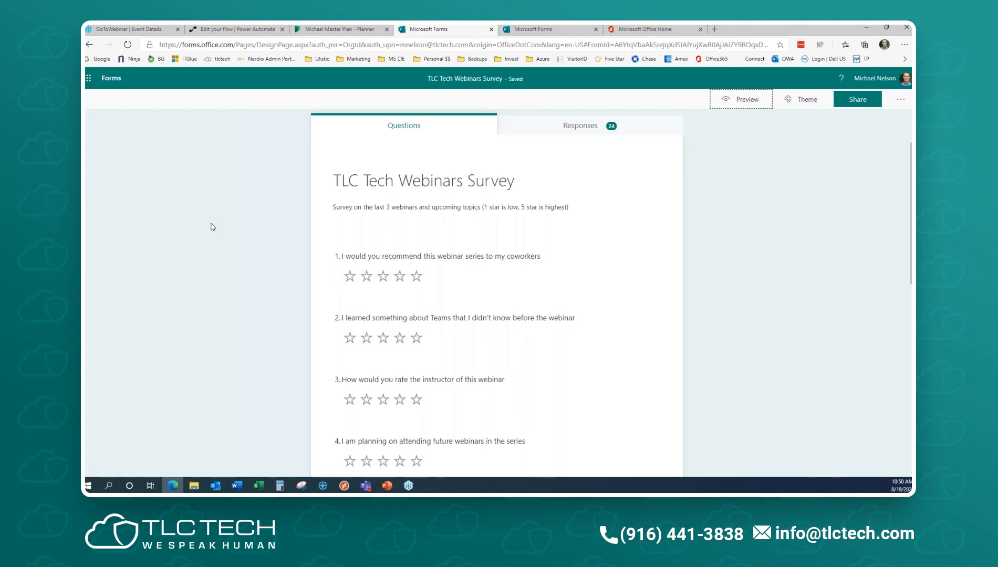
pyautogui.click(112, 78)
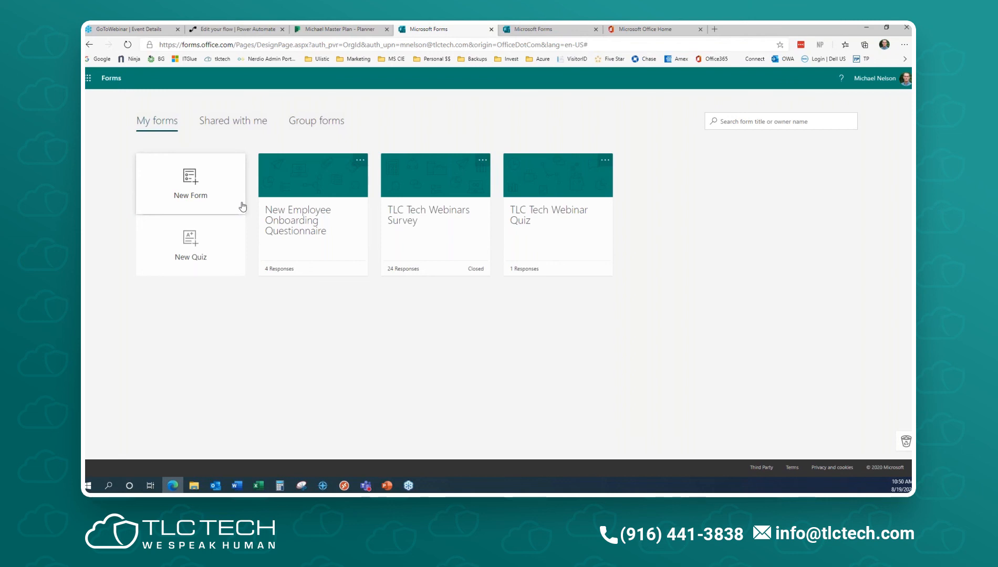
# - Start a Forms tab in the Sales Presentations channel, then cancel it
pyautogui.moveTo(86, 92); pyautogui.dragTo(621, 67)
pyautogui.click(398, 391)
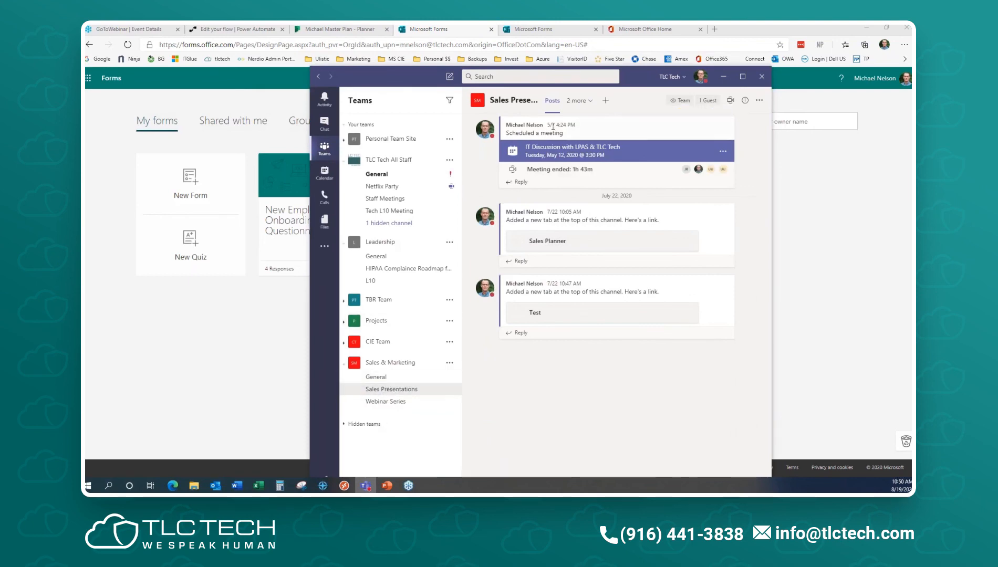
pyautogui.click(605, 102)
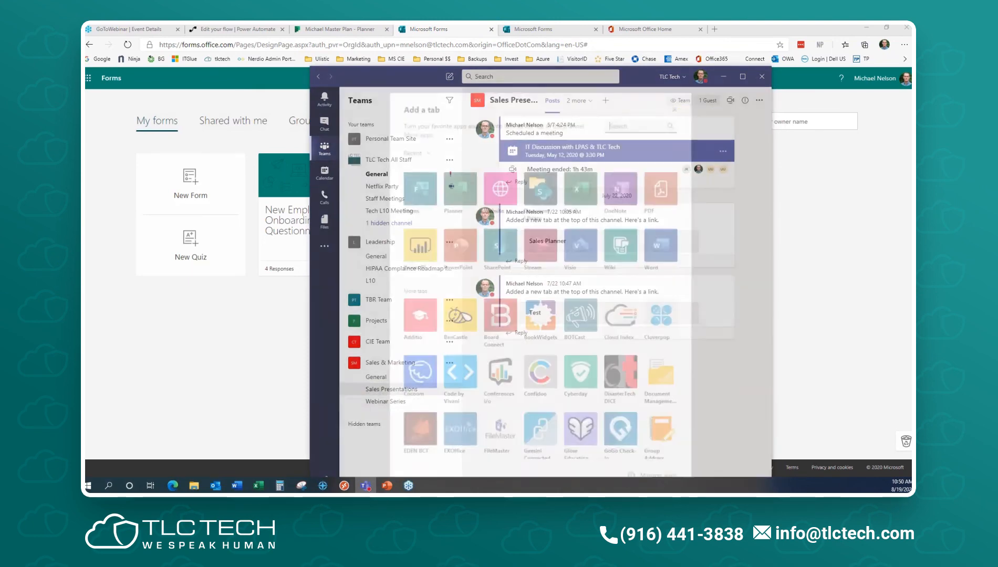
pyautogui.click(428, 194)
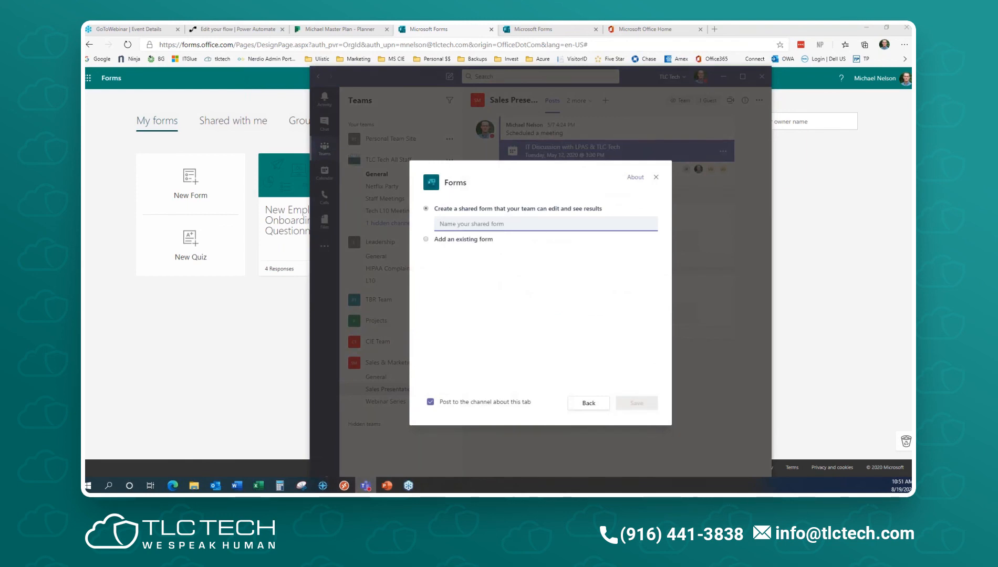
pyautogui.click(656, 177)
# - Add the existing TLC Tech Webinars Survey as a Forms tab in Webinar Series
pyautogui.click(388, 401)
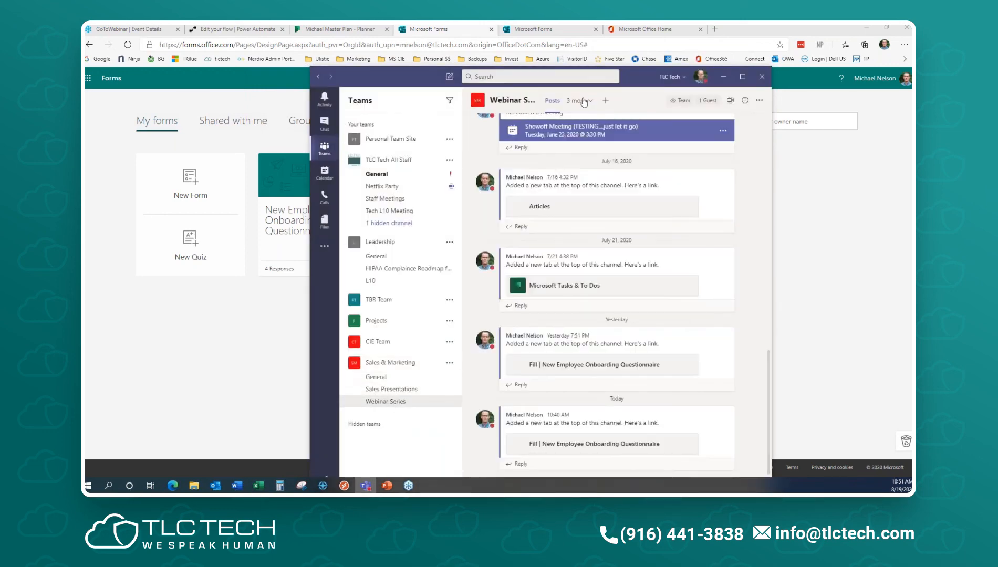
pyautogui.doubleClick(389, 82)
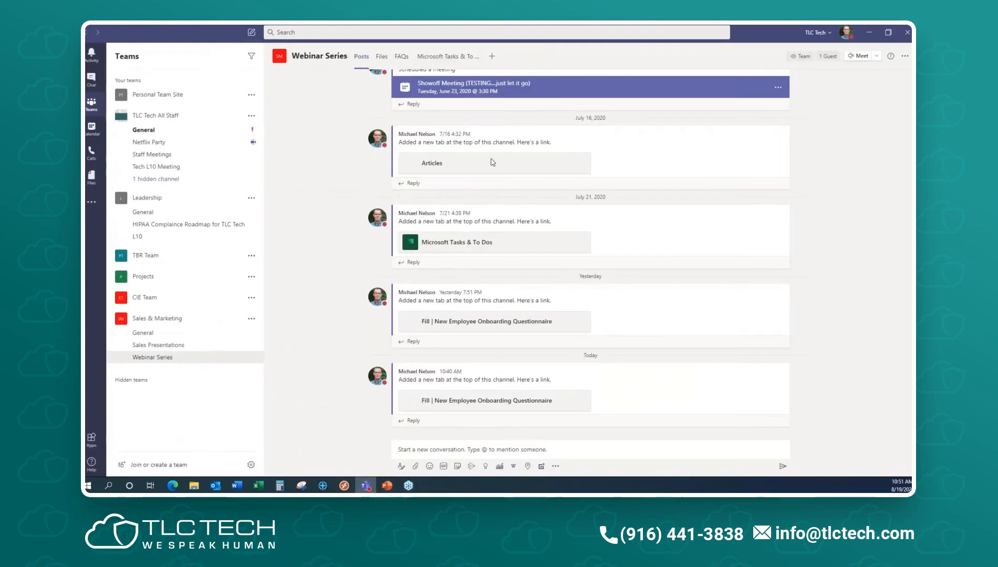
pyautogui.click(490, 57)
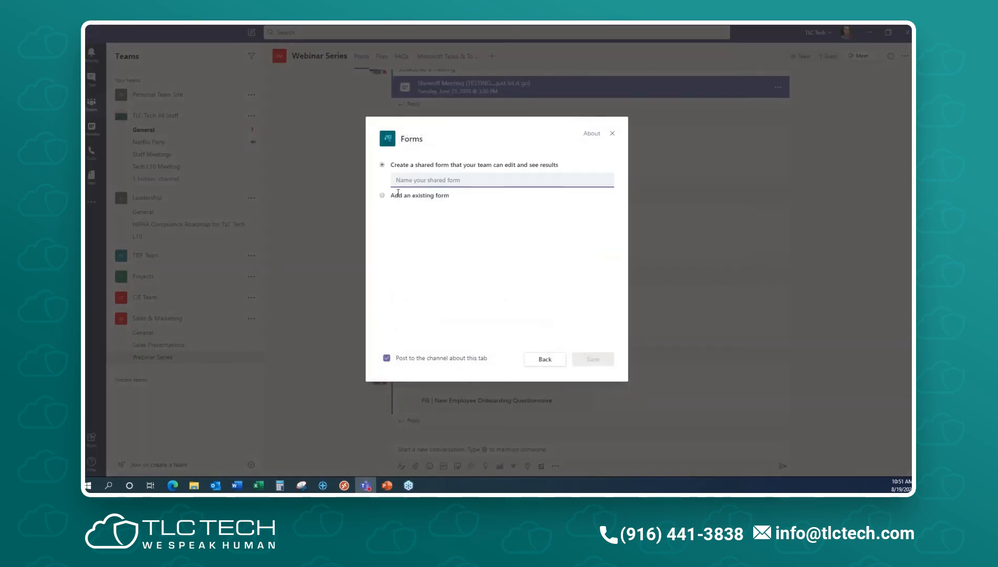
pyautogui.click(382, 196)
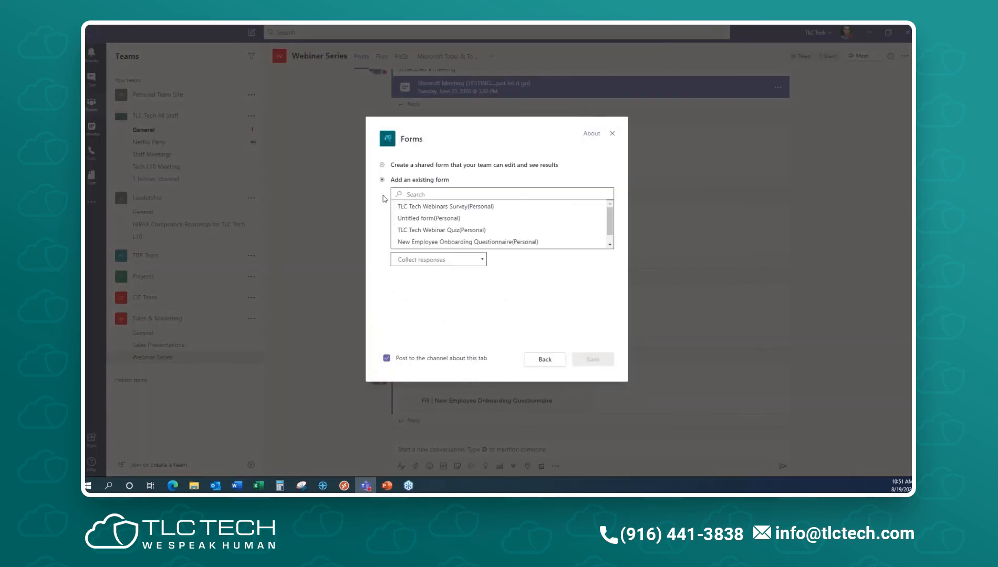
pyautogui.click(453, 206)
pyautogui.click(587, 361)
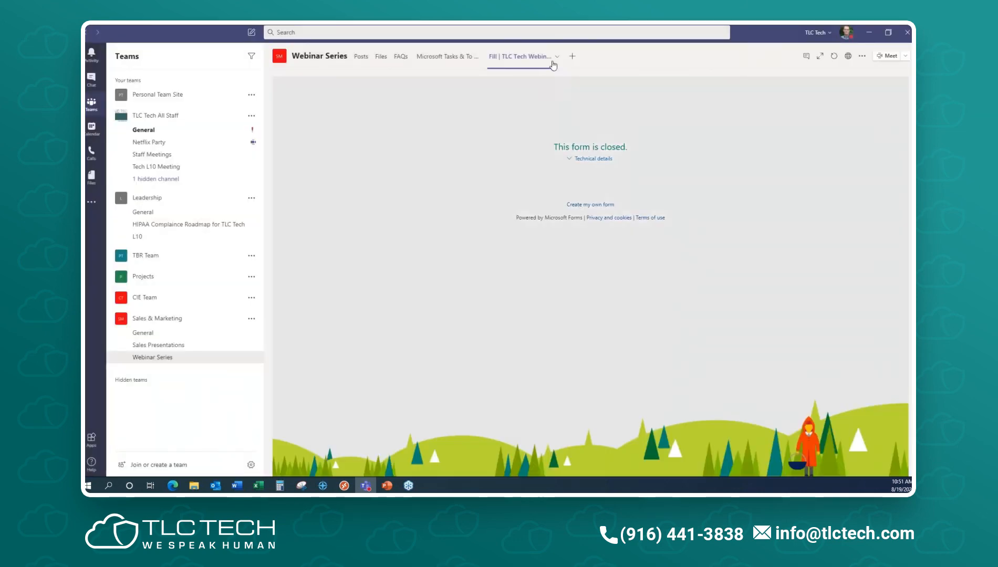
# - Add the existing New Employee Onboarding Questionnaire as a second Forms tab in Webinar Series
pyautogui.click(571, 60)
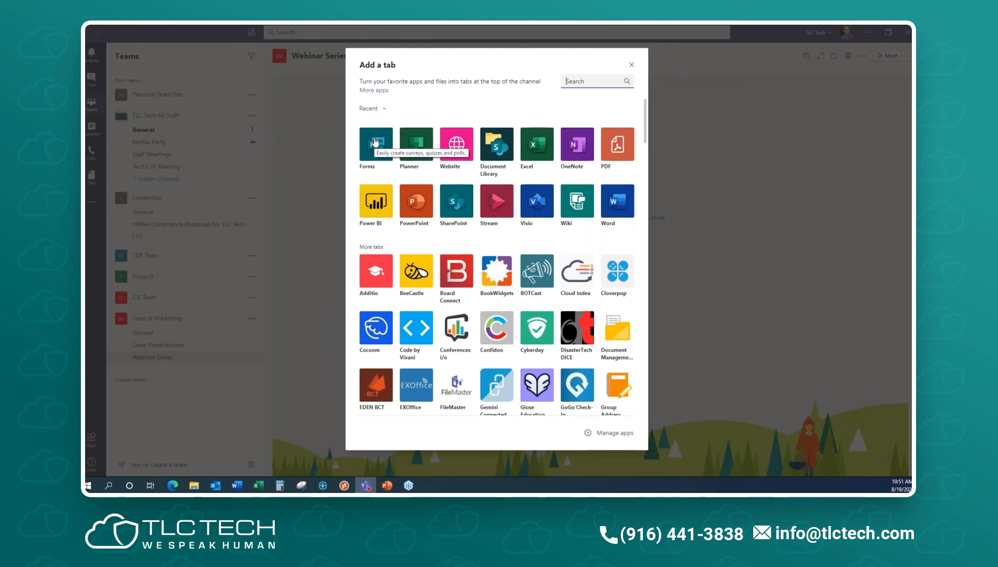
pyautogui.click(376, 142)
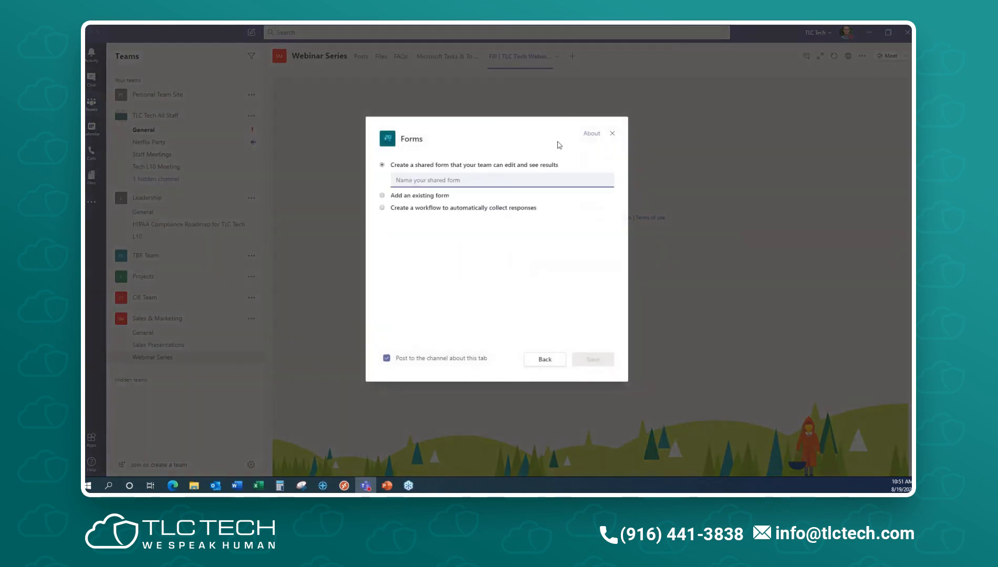
pyautogui.click(383, 196)
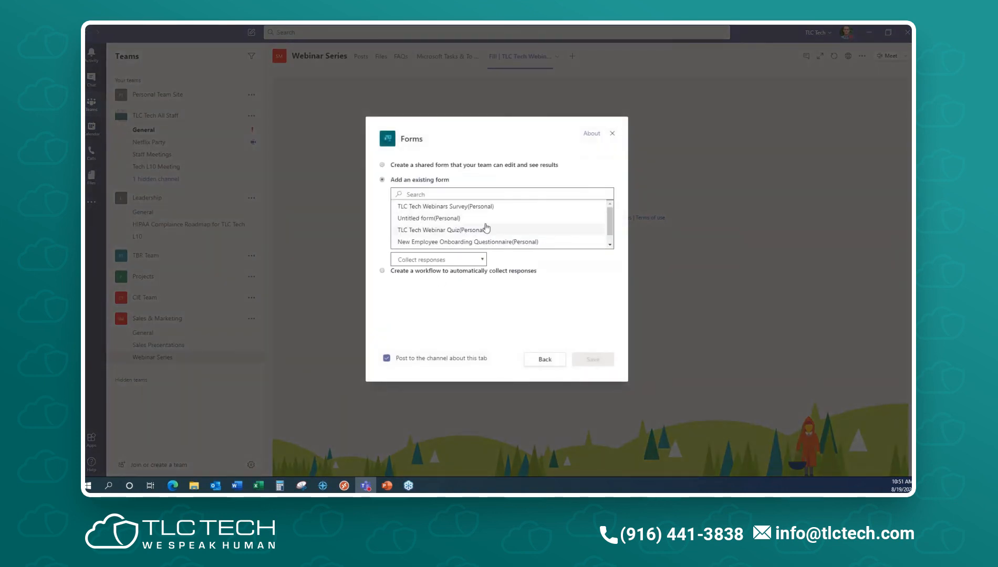
pyautogui.click(473, 241)
pyautogui.click(598, 361)
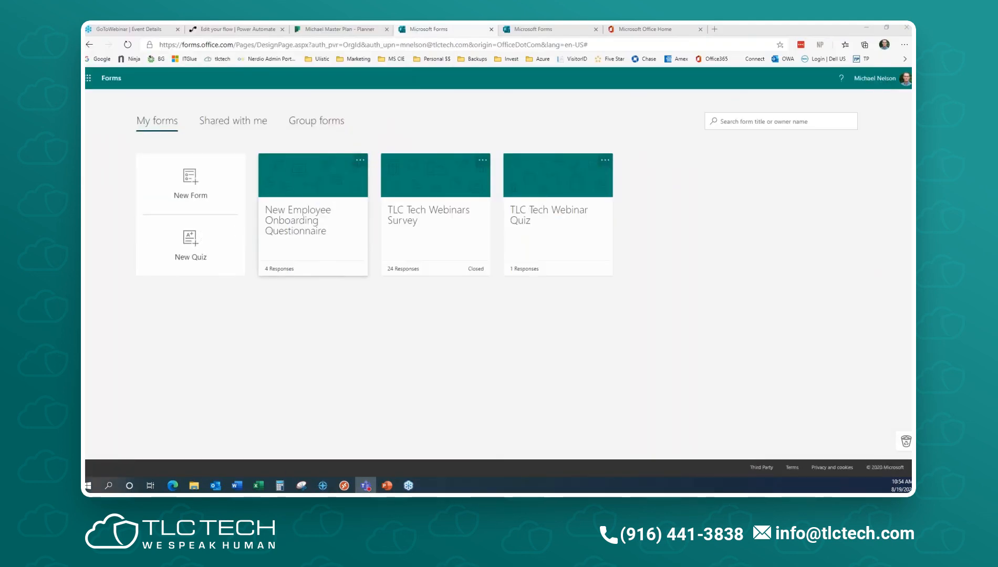
# - Open the New Employee Onboarding Questionnaire and bring up image insertion for question 1
pyautogui.click(317, 226)
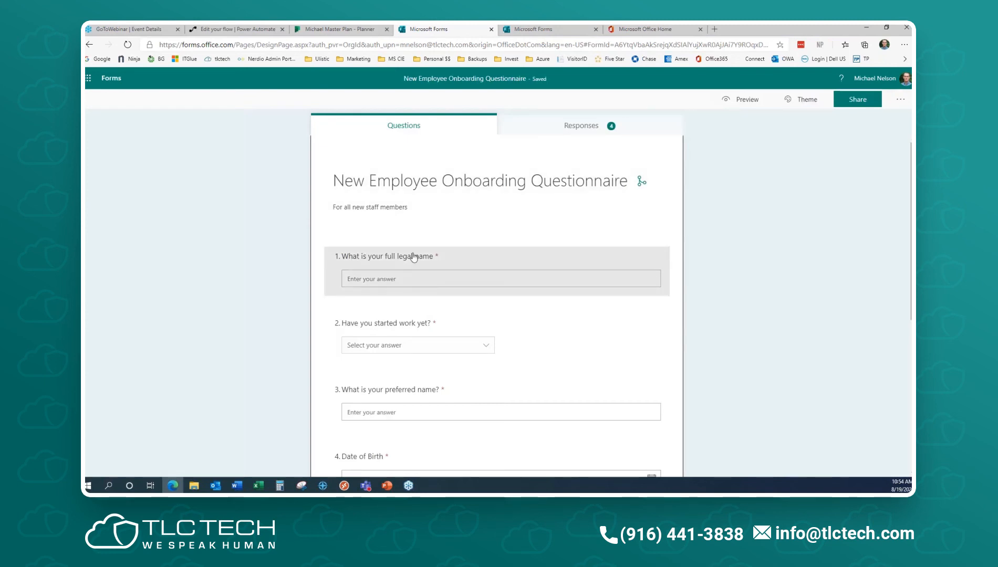
pyautogui.click(611, 264)
pyautogui.click(651, 282)
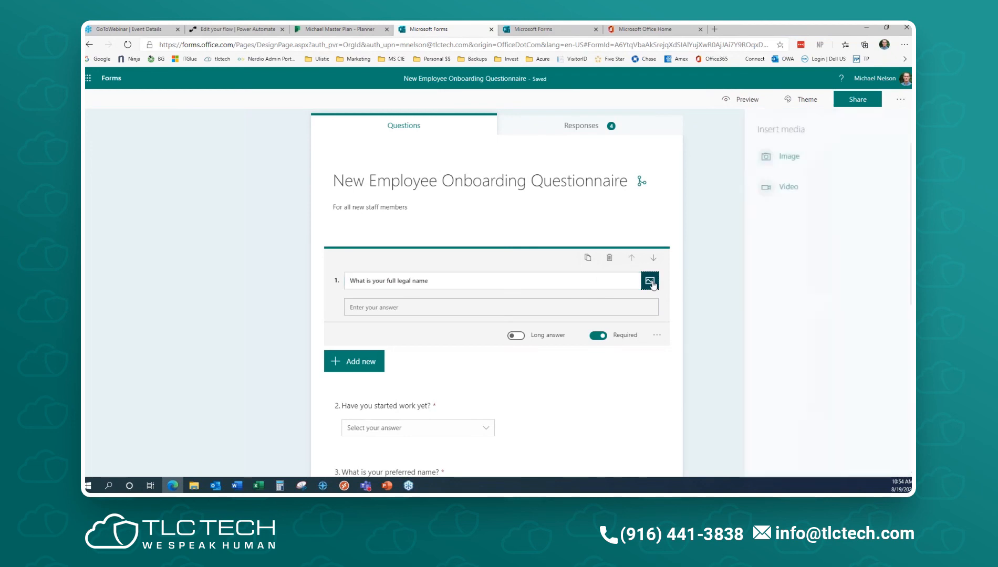